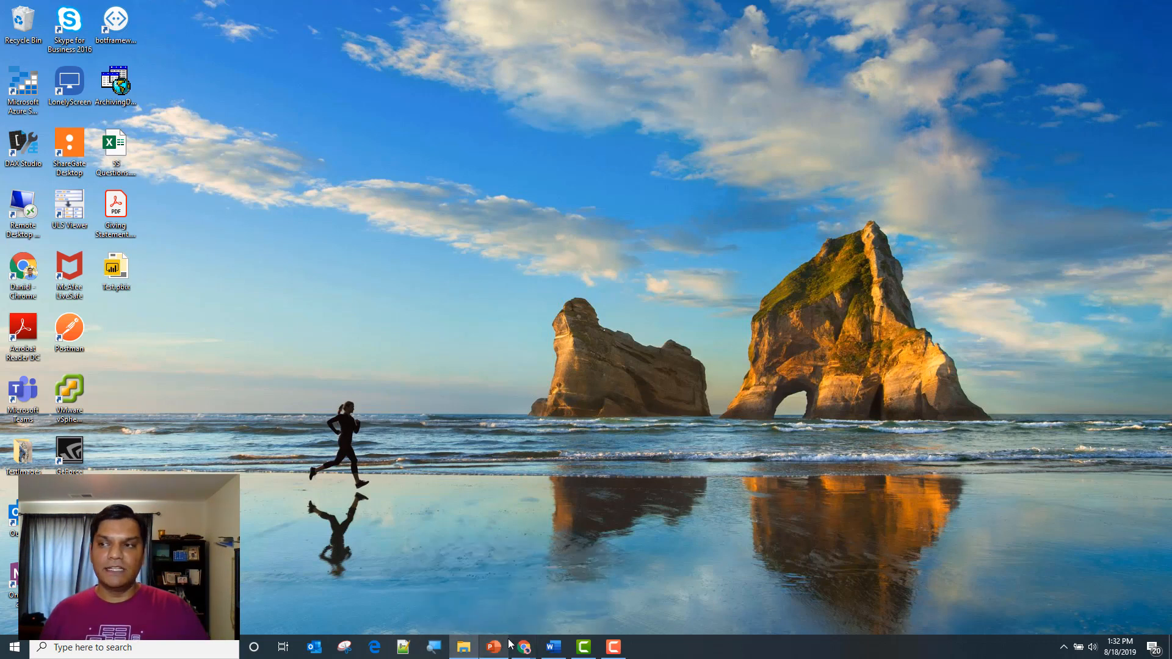
Switch to PowerPoint and change the first slide's layout to a blank one without placeholders
left_click(495, 650)
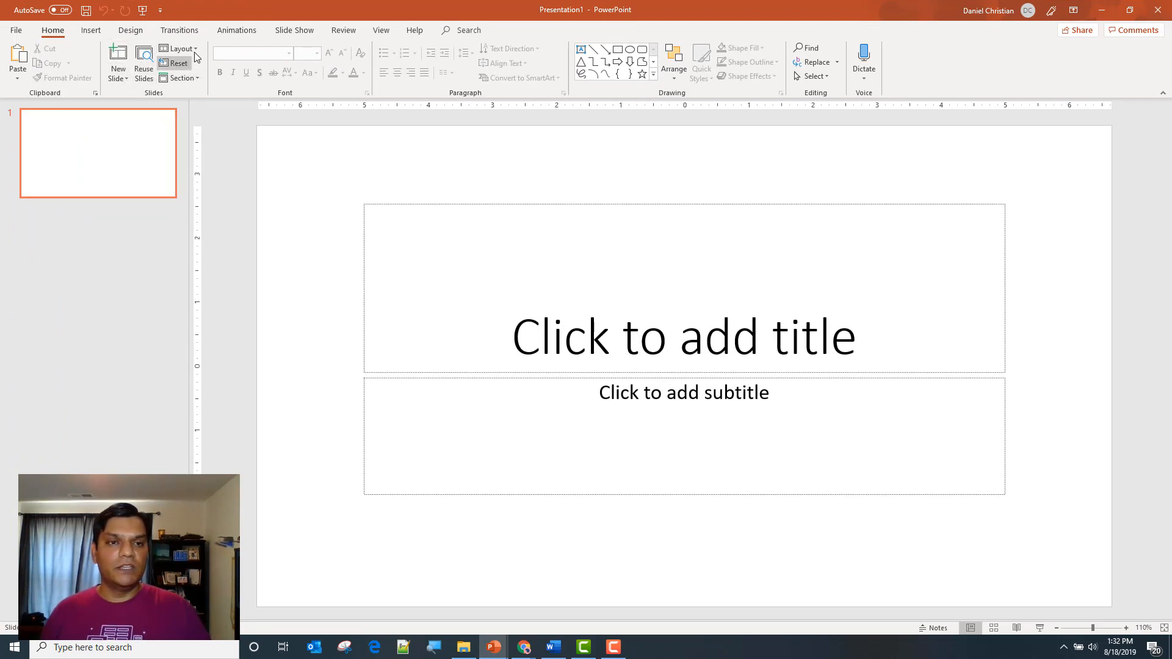
left_click(178, 49)
left_click(199, 201)
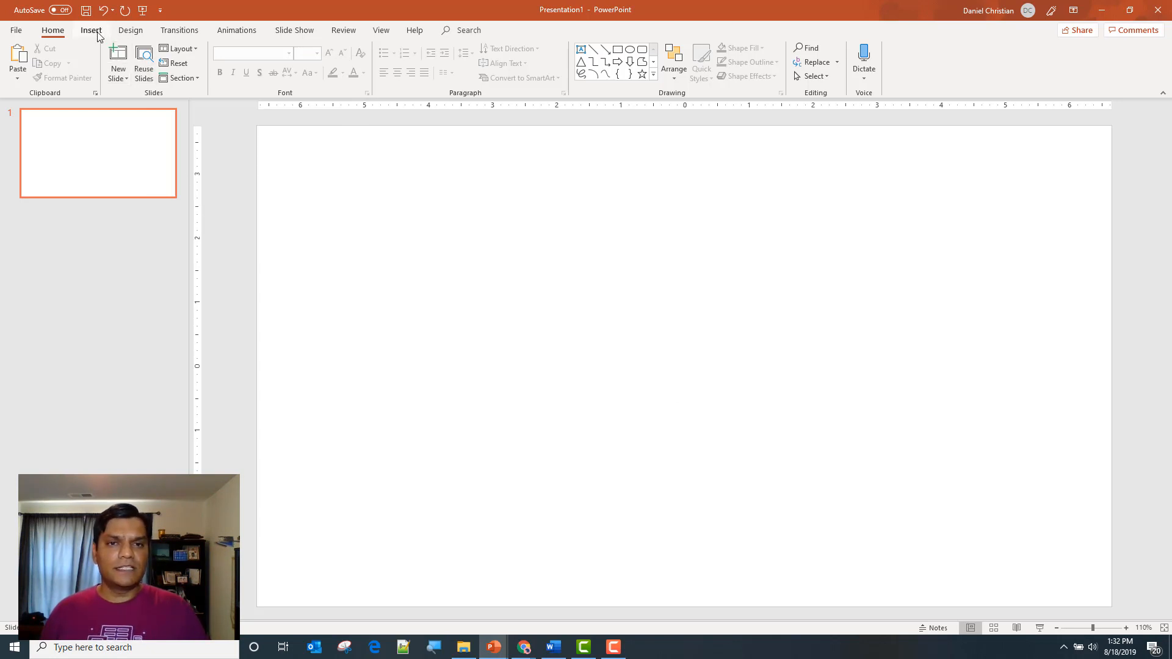
Draw a rectangle from the slide's upper-left corner and stretch it to the slide's lower-right corner
left_click(618, 49)
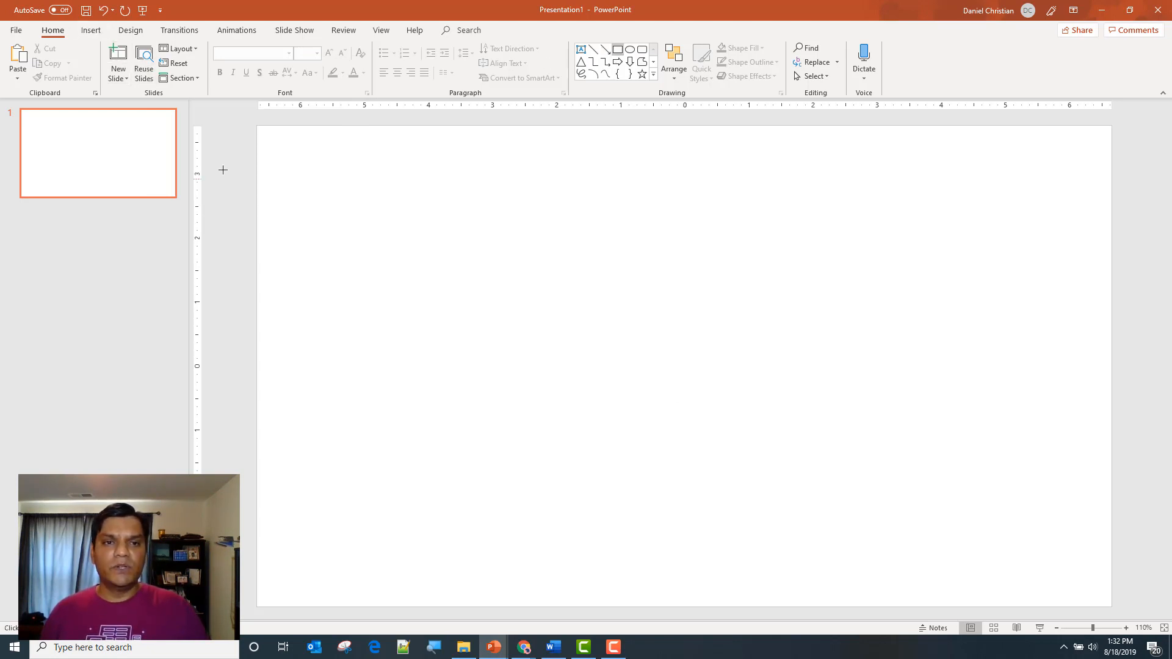
left_click_drag(255, 124, 1126, 568)
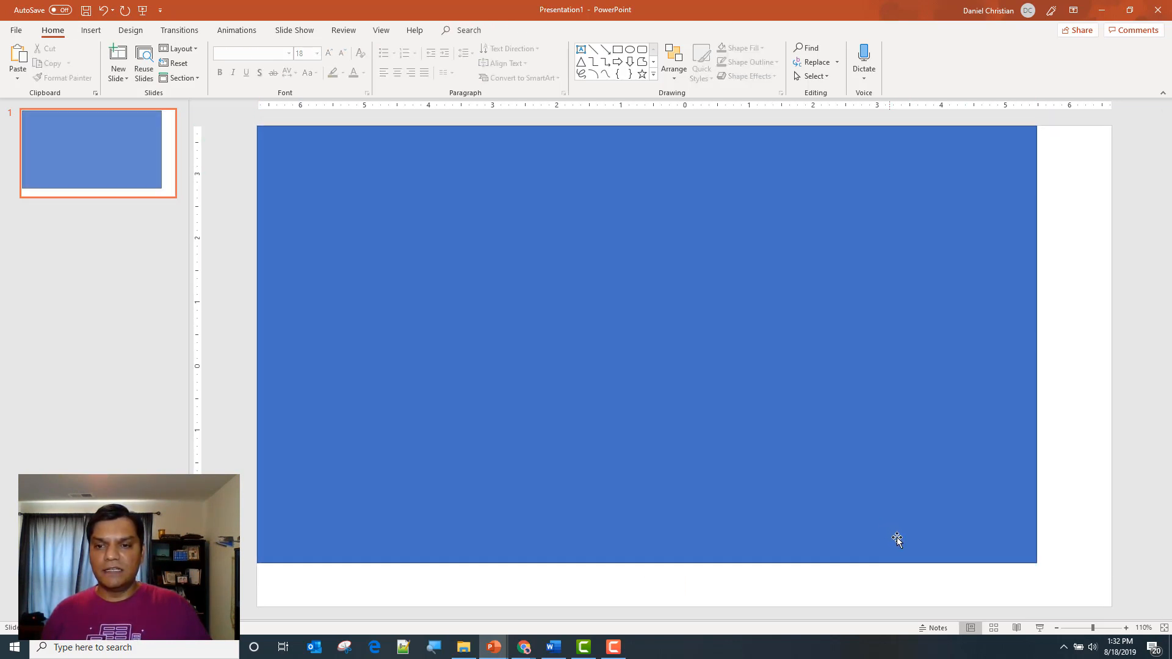
left_click_drag(1036, 565, 1103, 598)
left_click_drag(1105, 600, 1109, 607)
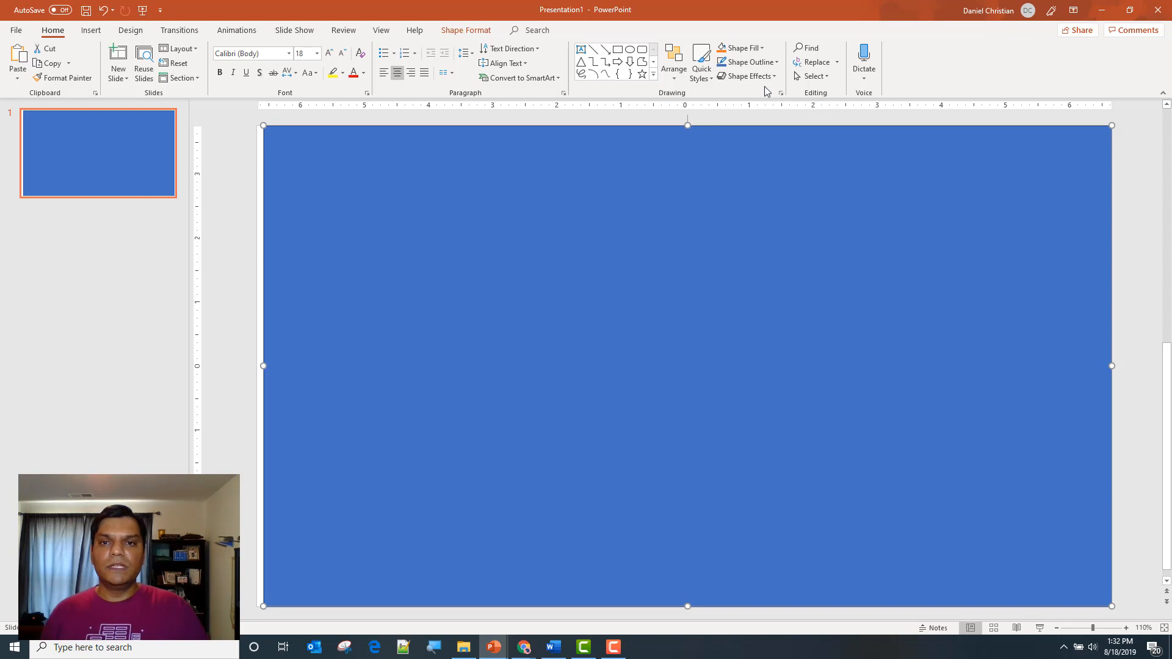
Fill the rectangle with a light blue gradient fading from top to bottom and extend its left edge to the slide's edge
left_click(756, 54)
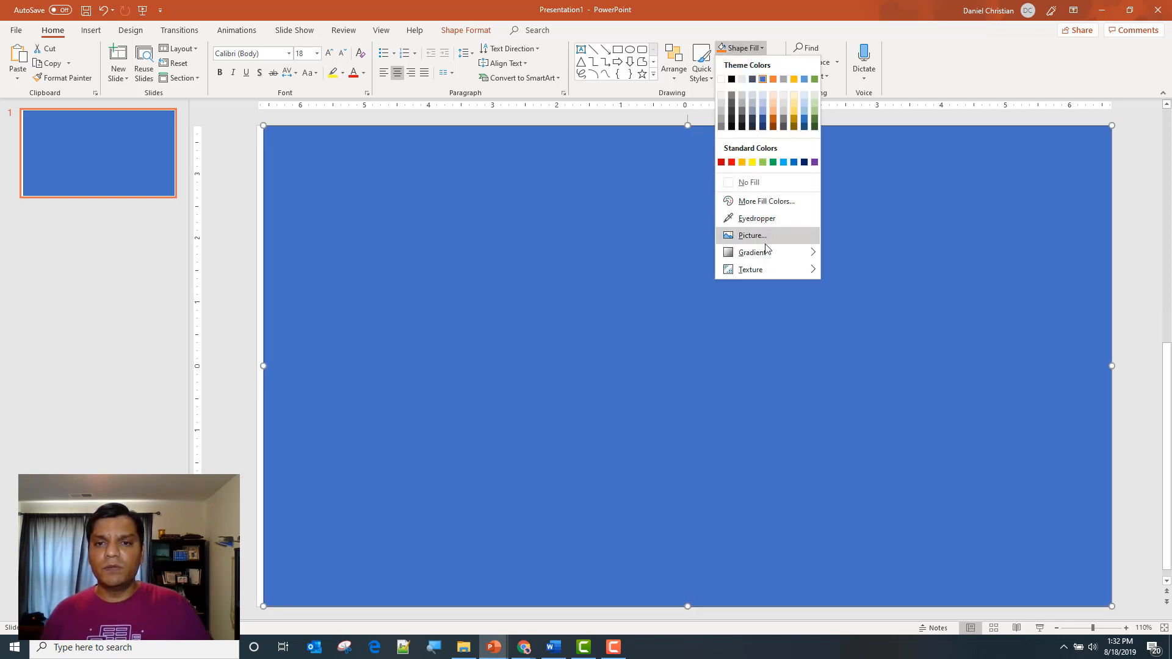
mouse_move(768, 252)
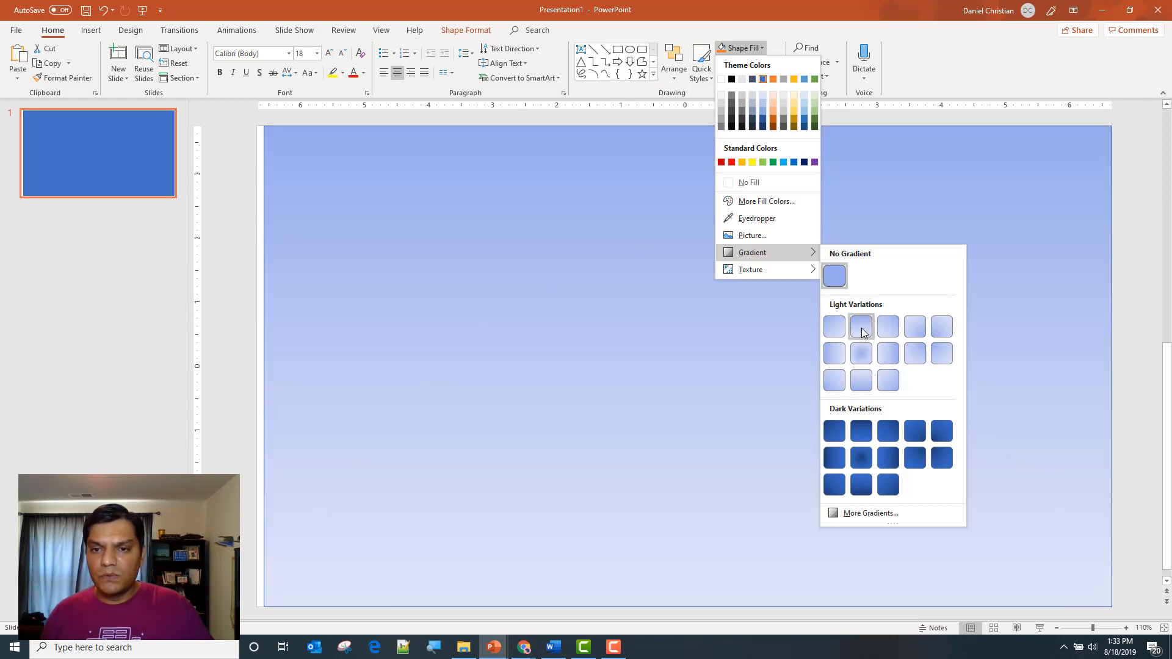
left_click(861, 328)
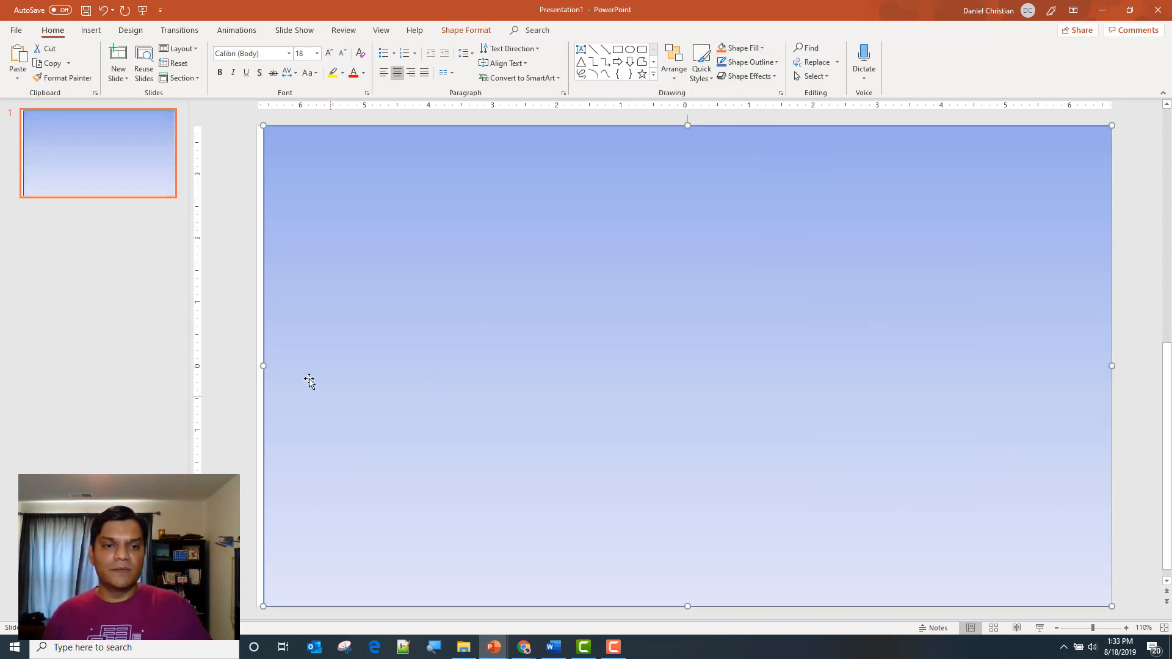
mouse_move(262, 363)
left_mouse_down()
mouse_move(246, 364)
mouse_move(256, 363)
left_mouse_up()
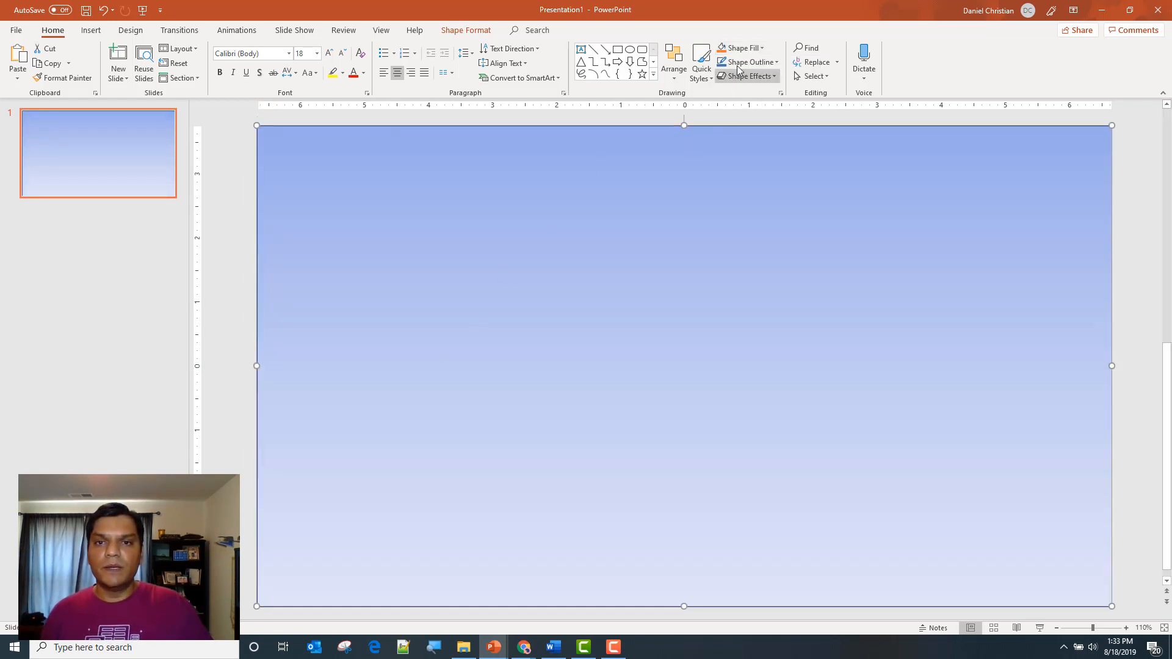
left_click(755, 51)
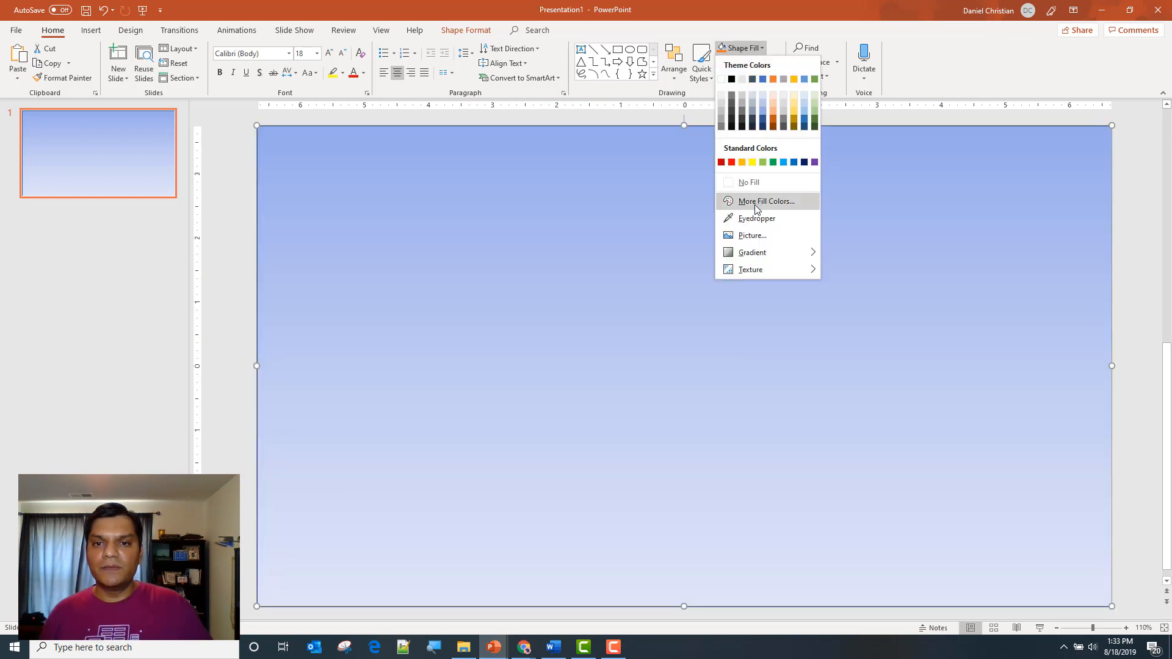
mouse_move(731, 252)
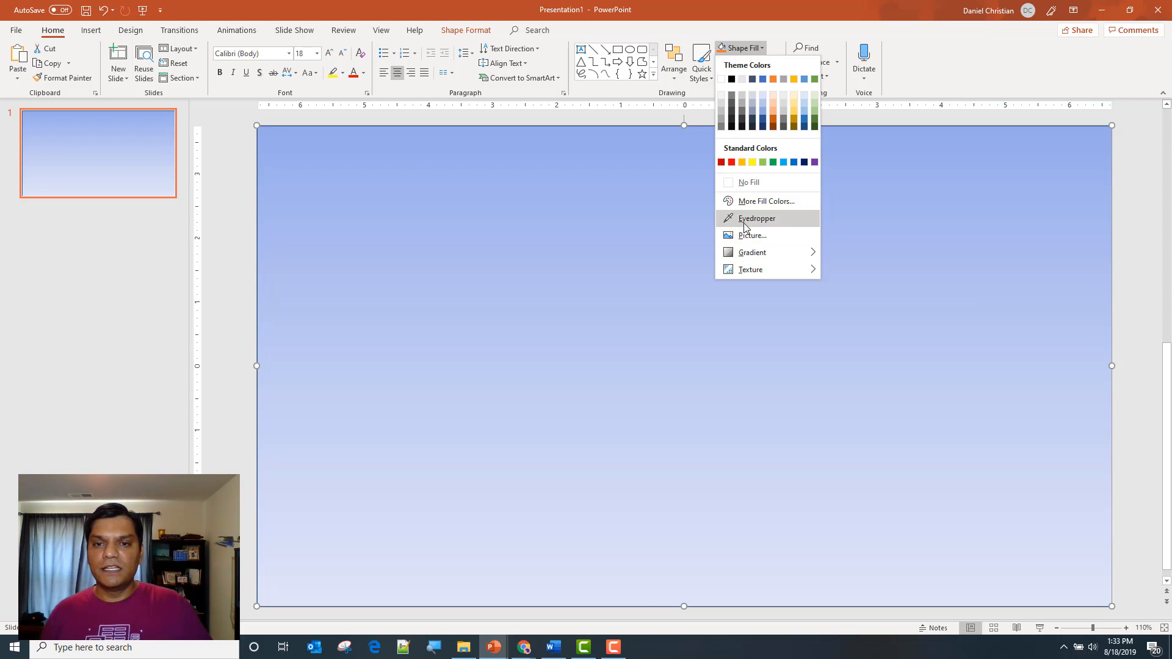
left_click(746, 206)
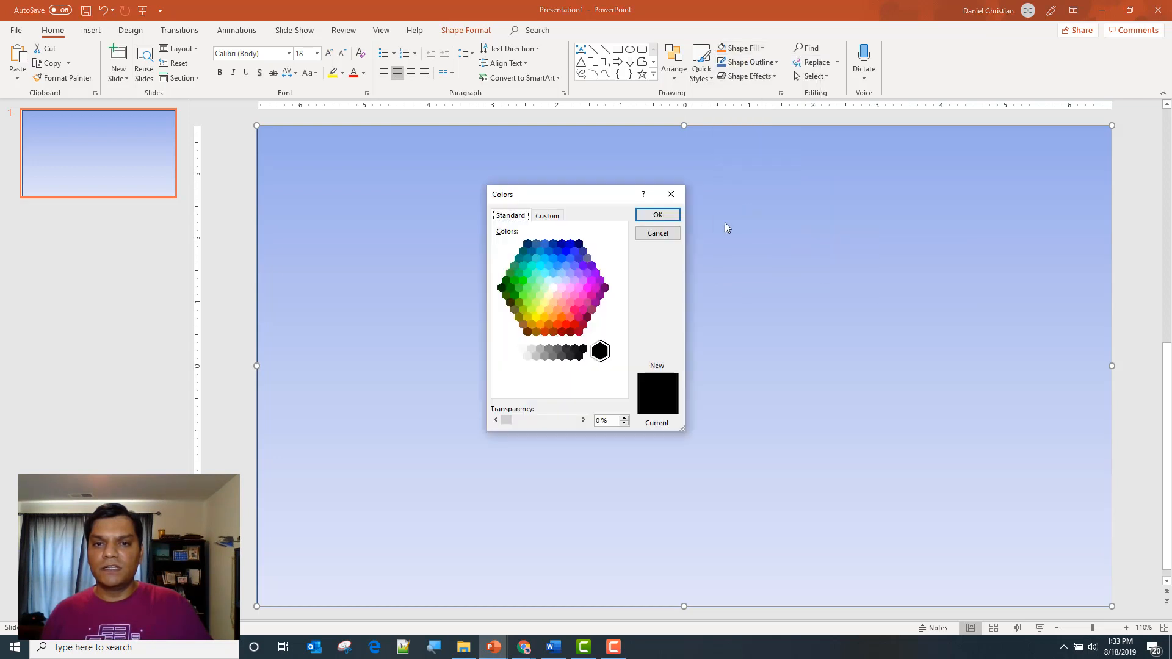
left_click(675, 234)
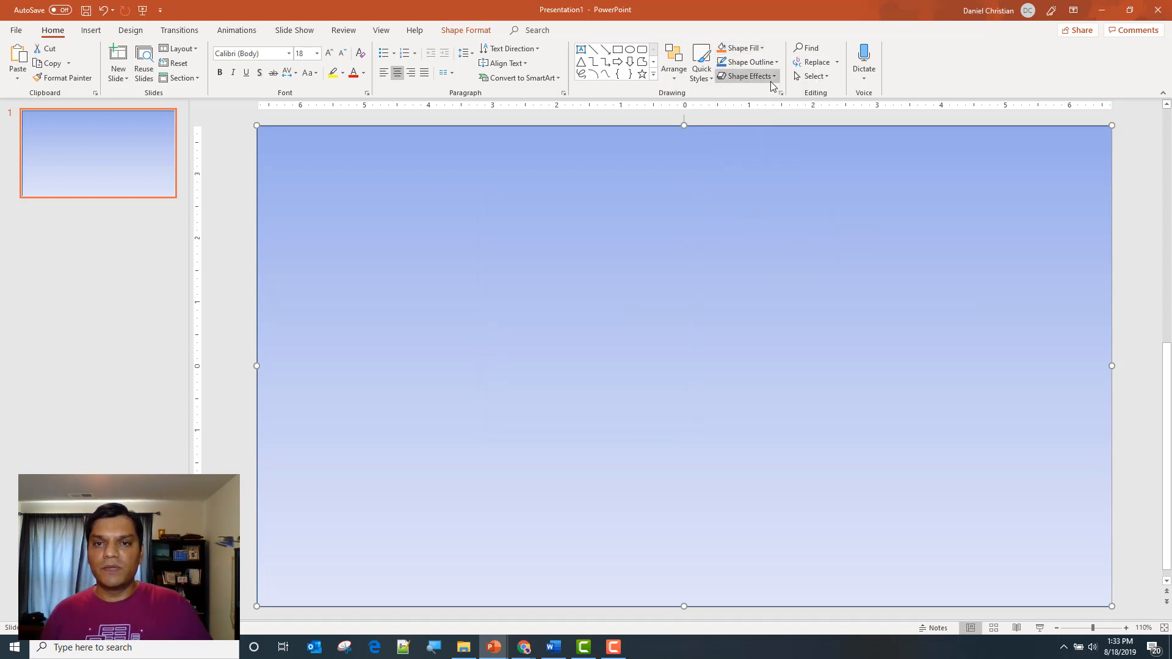
Open the rectangle's detailed gradient settings and move the middle gradient stop to 30%
left_click(757, 49)
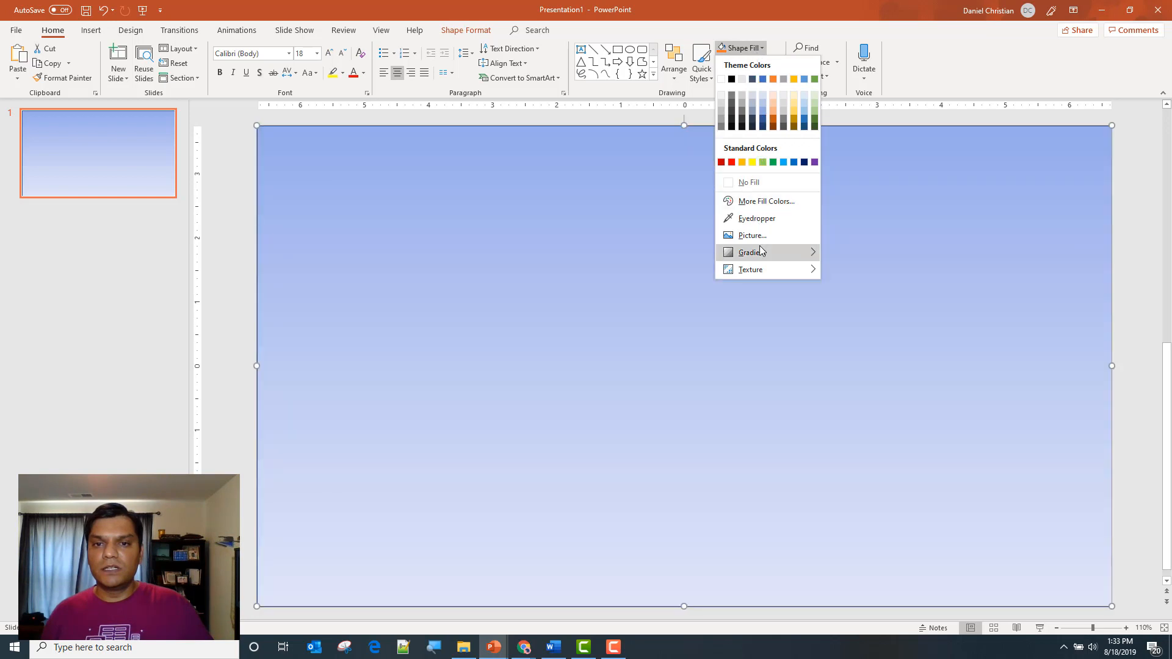
mouse_move(761, 250)
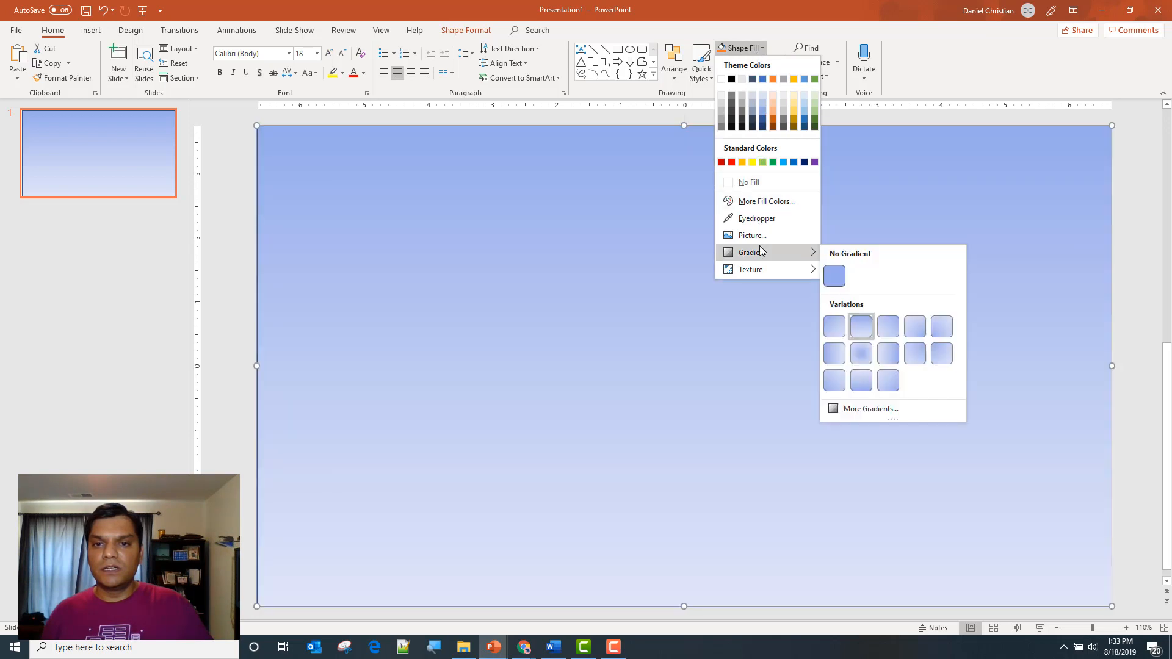
left_click(878, 409)
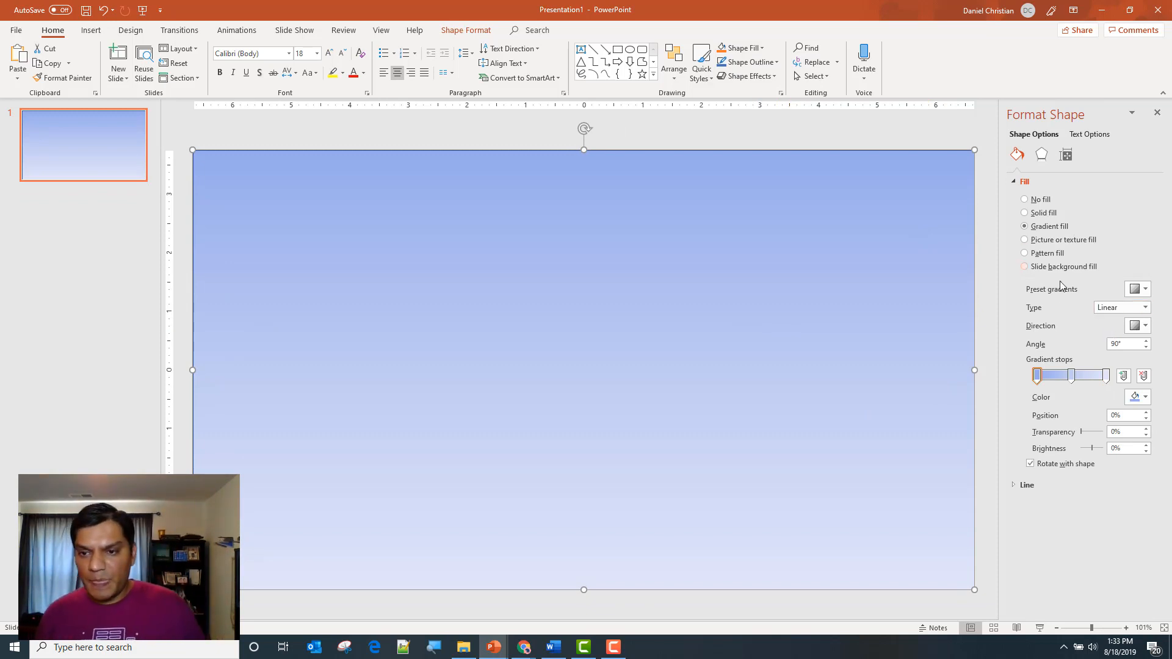
mouse_move(1071, 381)
left_mouse_down()
mouse_move(1085, 381)
mouse_move(1048, 381)
mouse_move(1060, 383)
left_mouse_up()
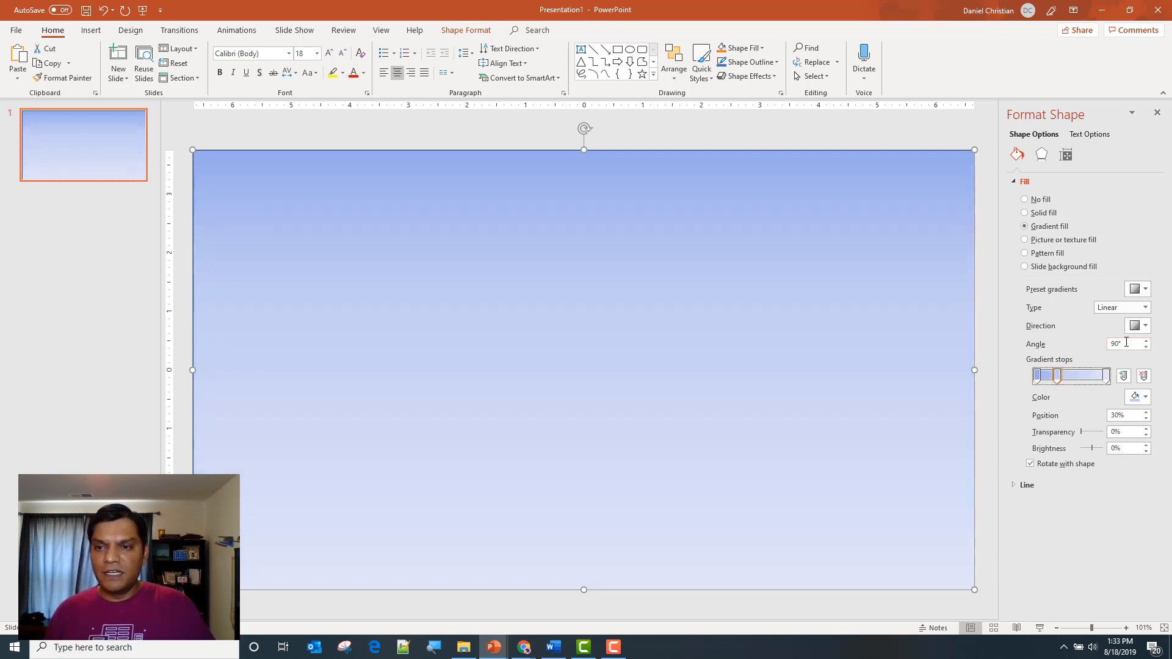
left_click(1144, 291)
left_click(1146, 251)
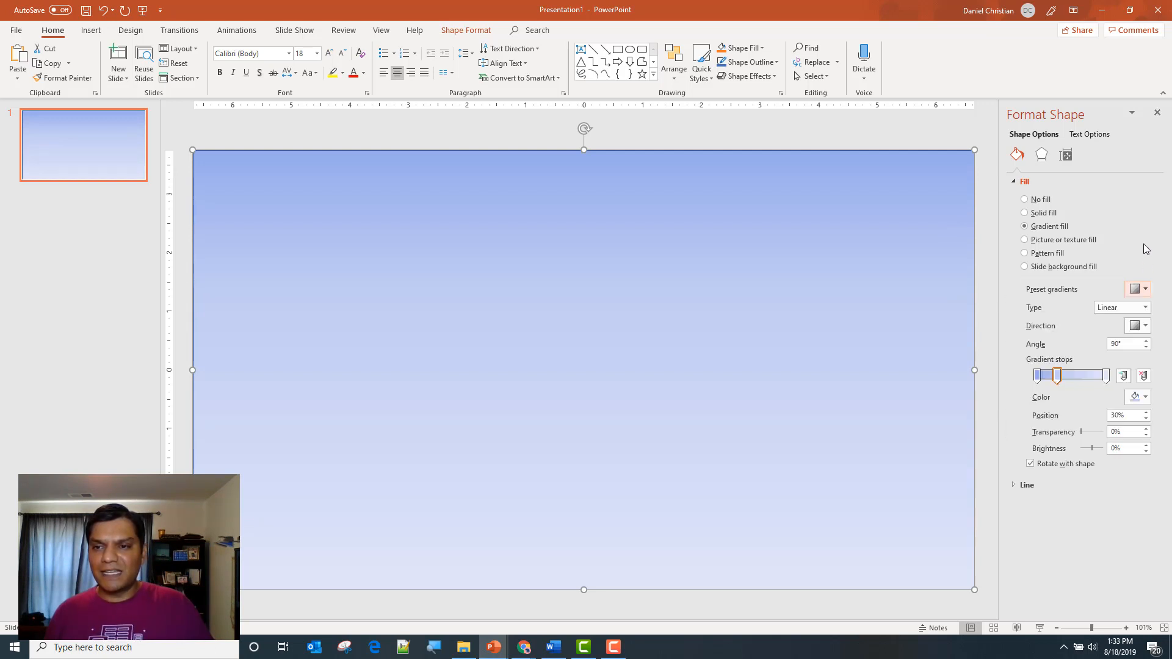
left_click(1140, 325)
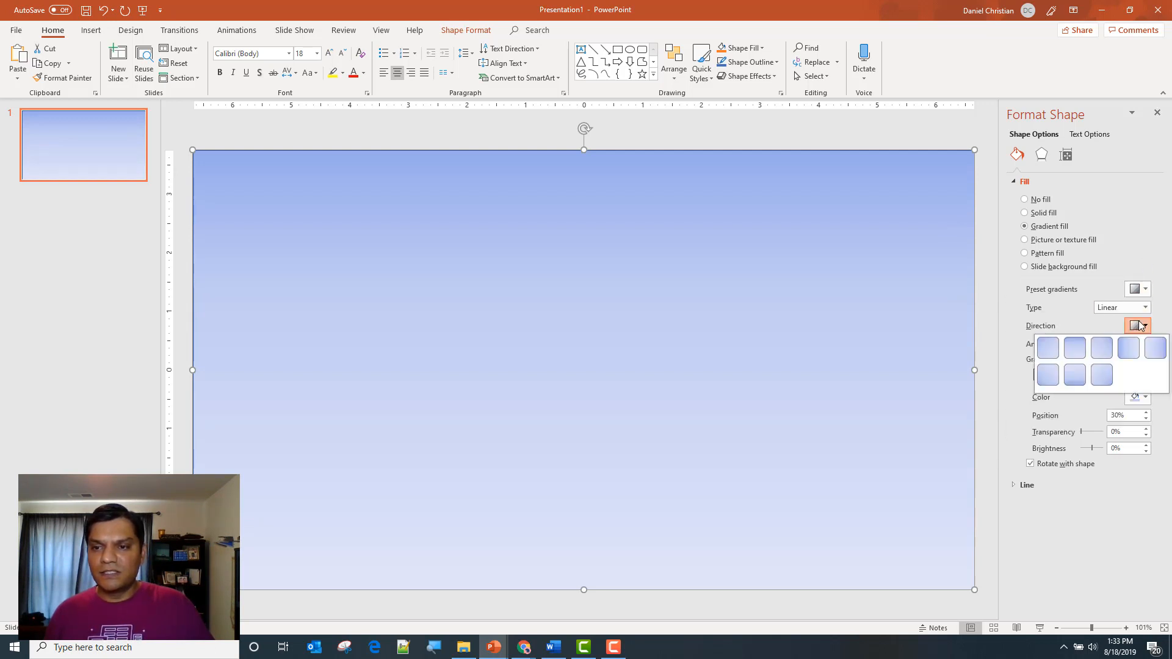
left_click(1142, 253)
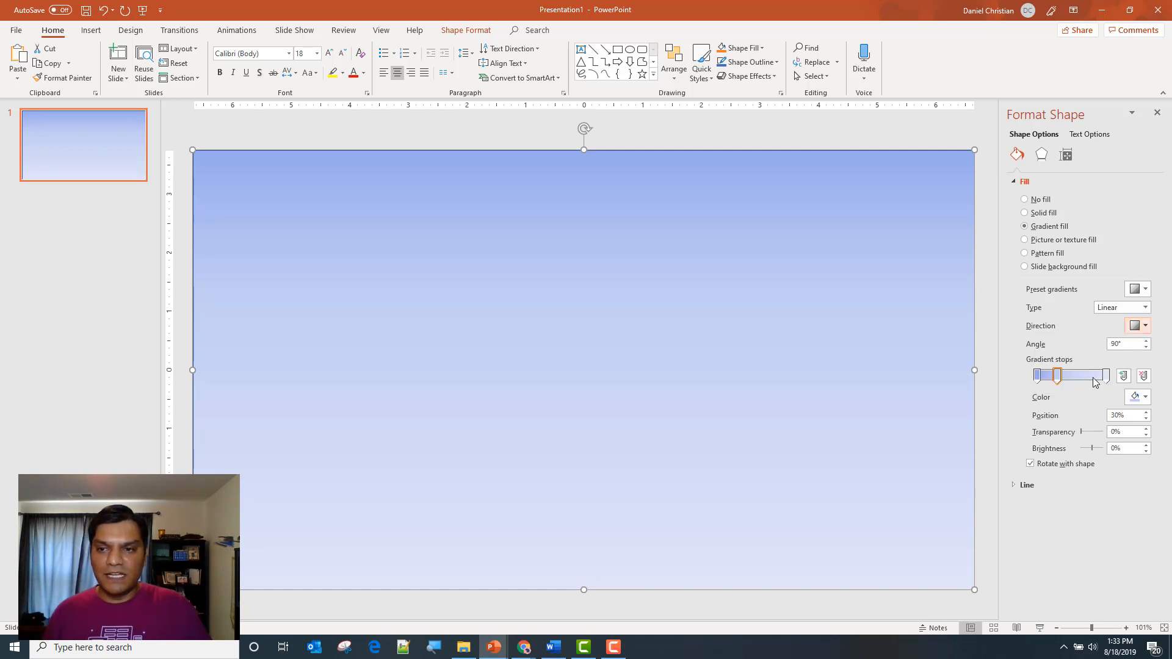
Move the last gradient stop to 46% and set its transparency to 49% and brightness to 29%
left_click_drag(1107, 379, 1069, 386)
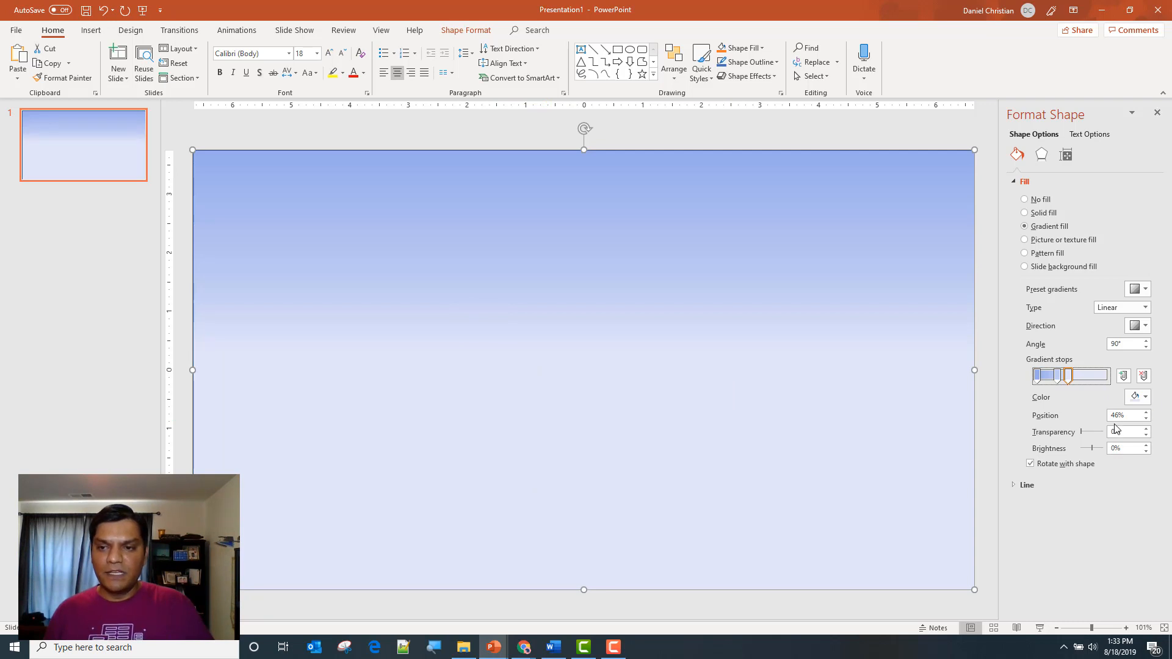
left_click_drag(1083, 435, 1104, 453)
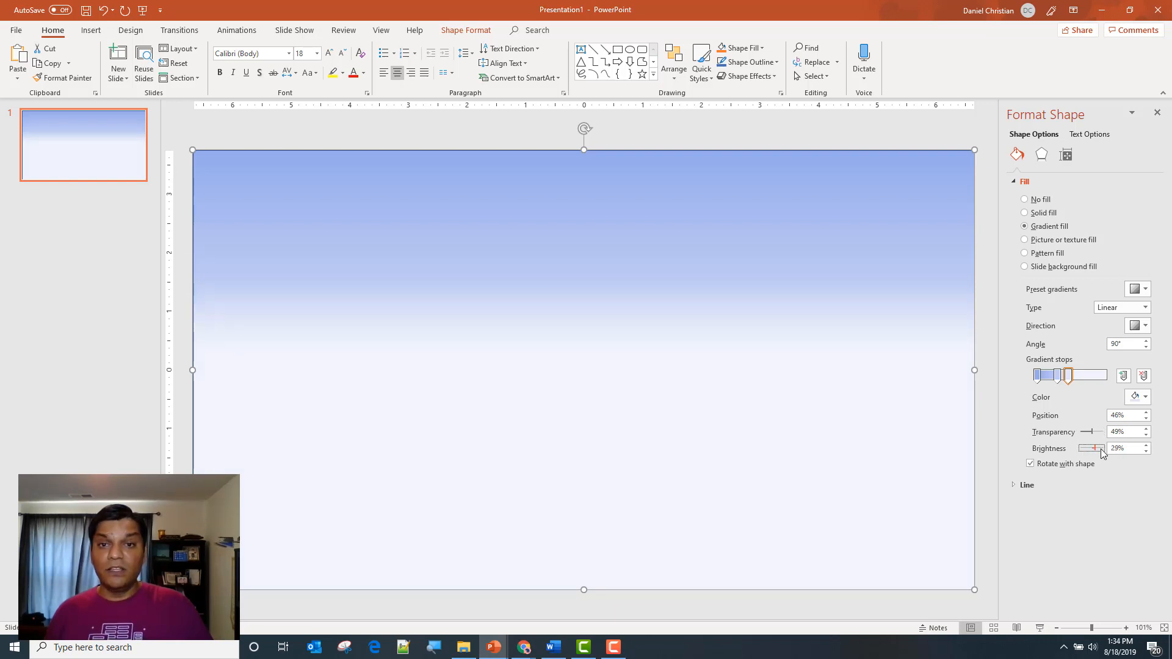
left_click(837, 122)
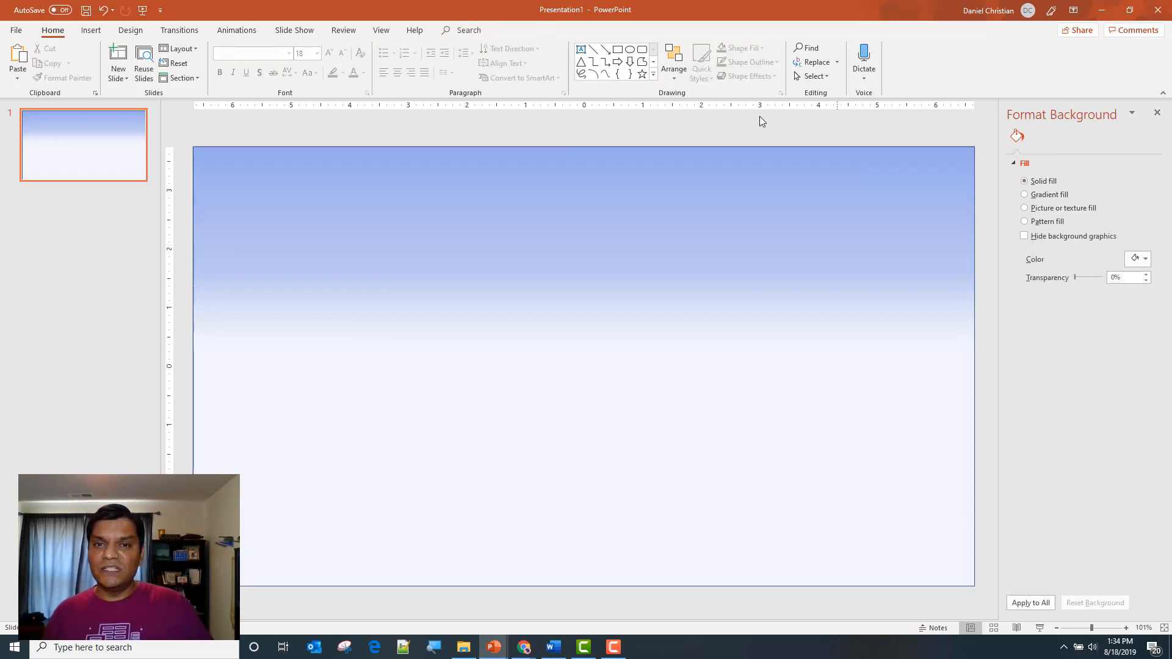
Remove the outline from the gradient rectangle and deselect it
left_click(741, 189)
left_click(751, 62)
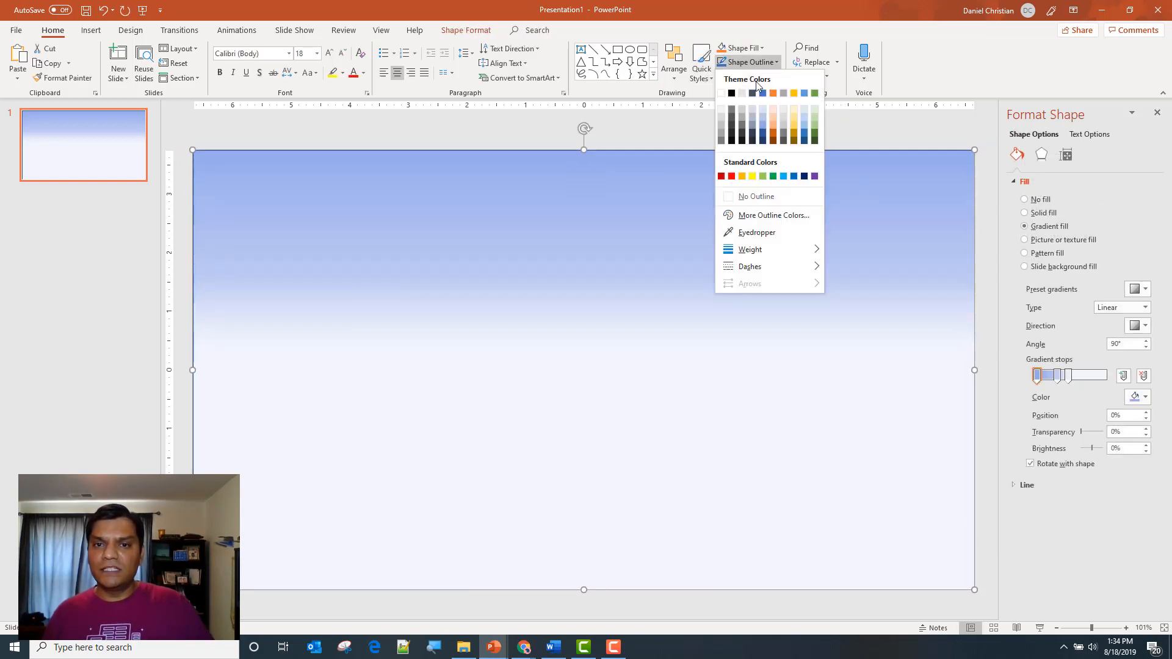
left_click(760, 196)
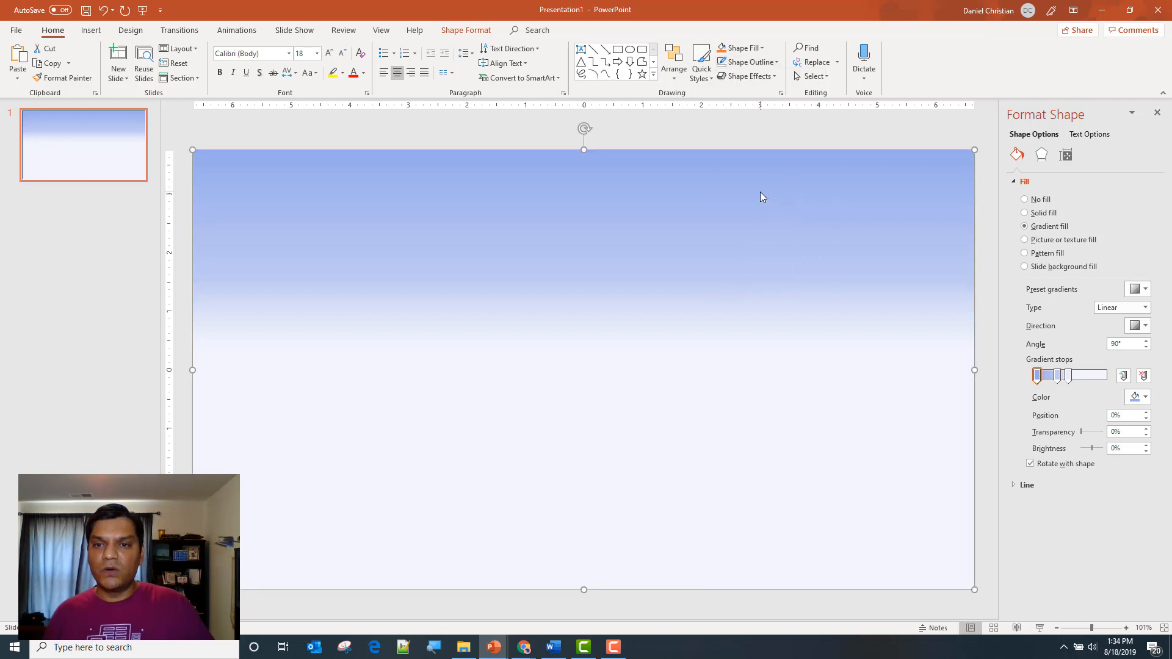
left_click(796, 134)
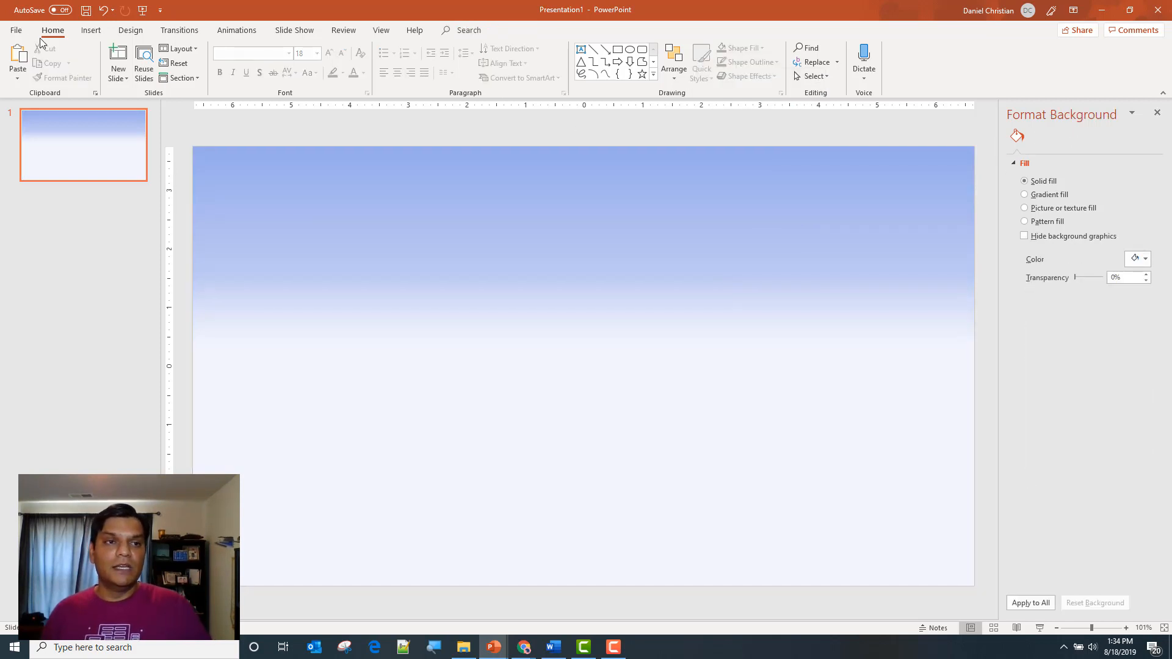
Export only the current slide to the Desktop as a PNG image named BlueShadow and close the presentation
left_click(17, 30)
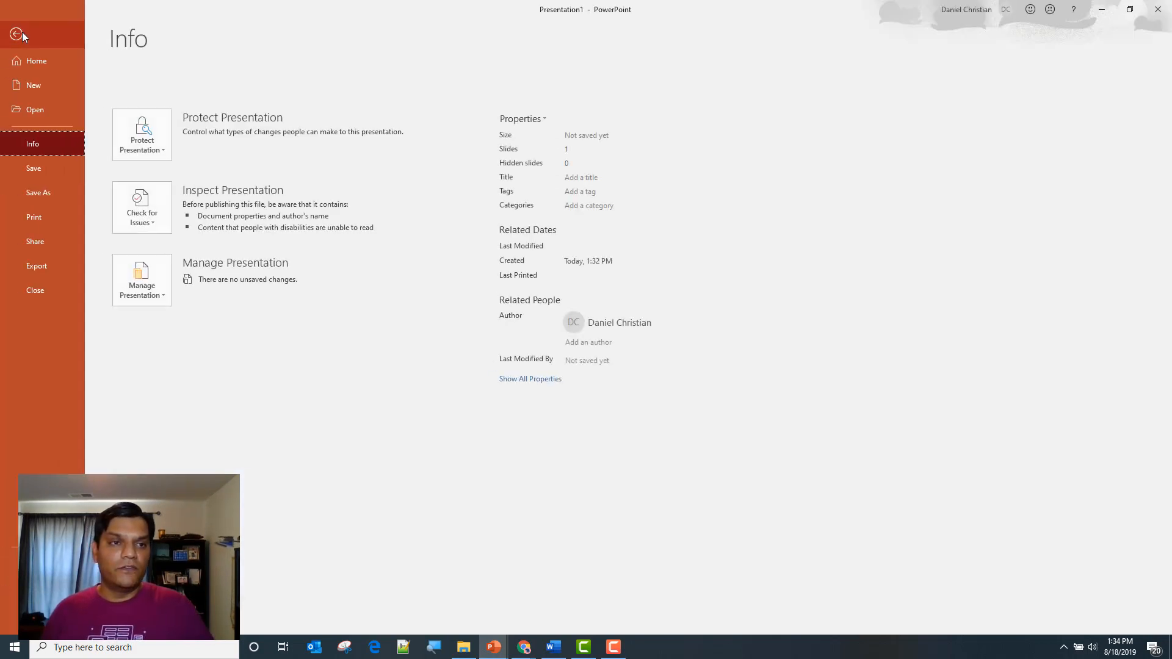
left_click(39, 194)
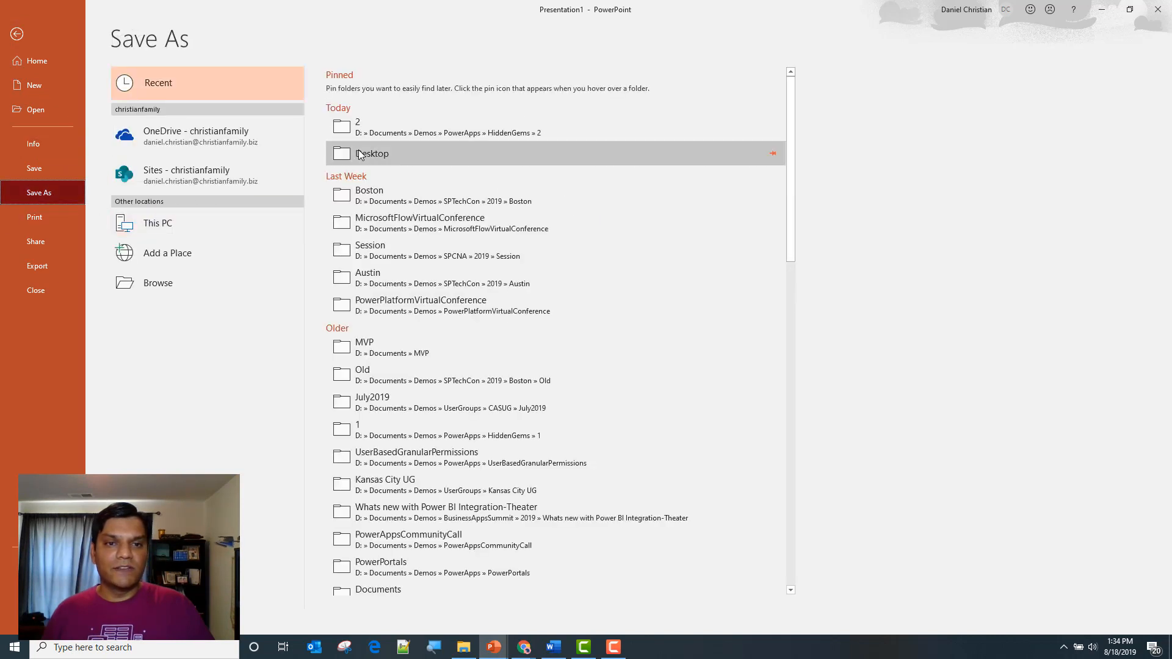
left_click(359, 150)
left_click(428, 94)
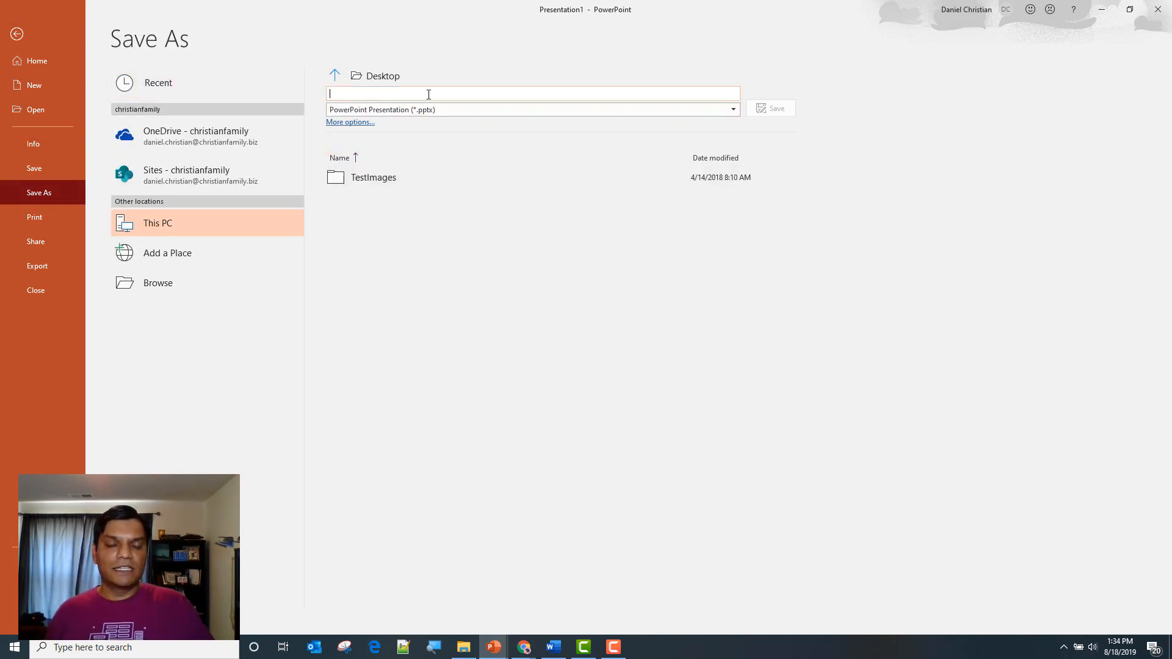
type("Blue")
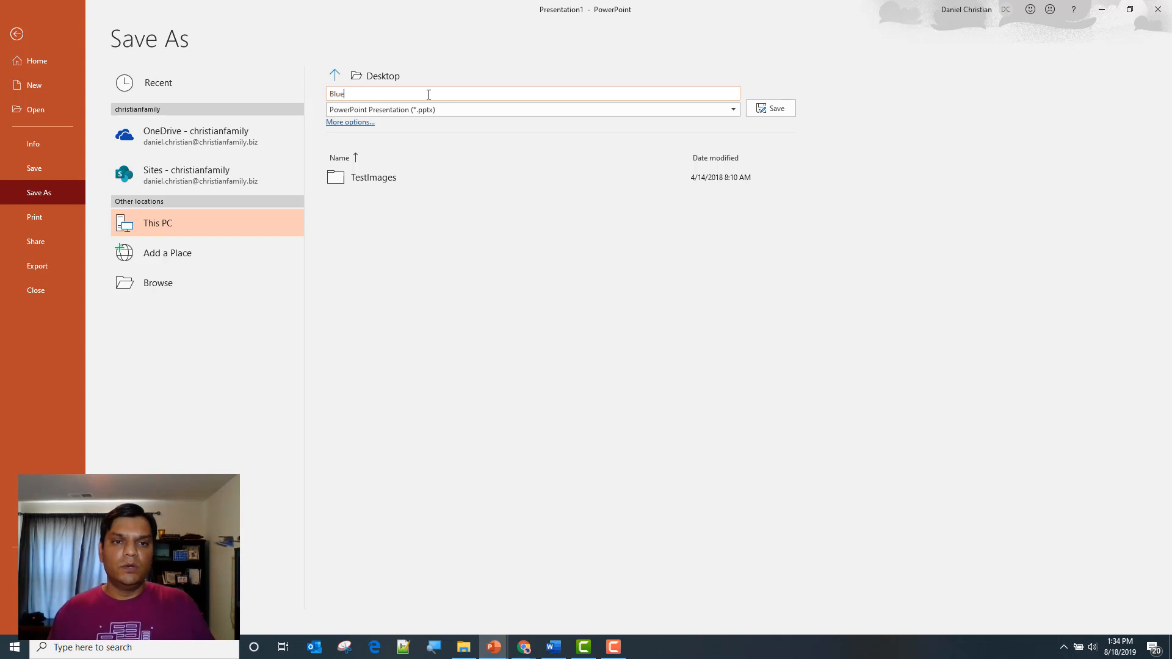
type("Shadow")
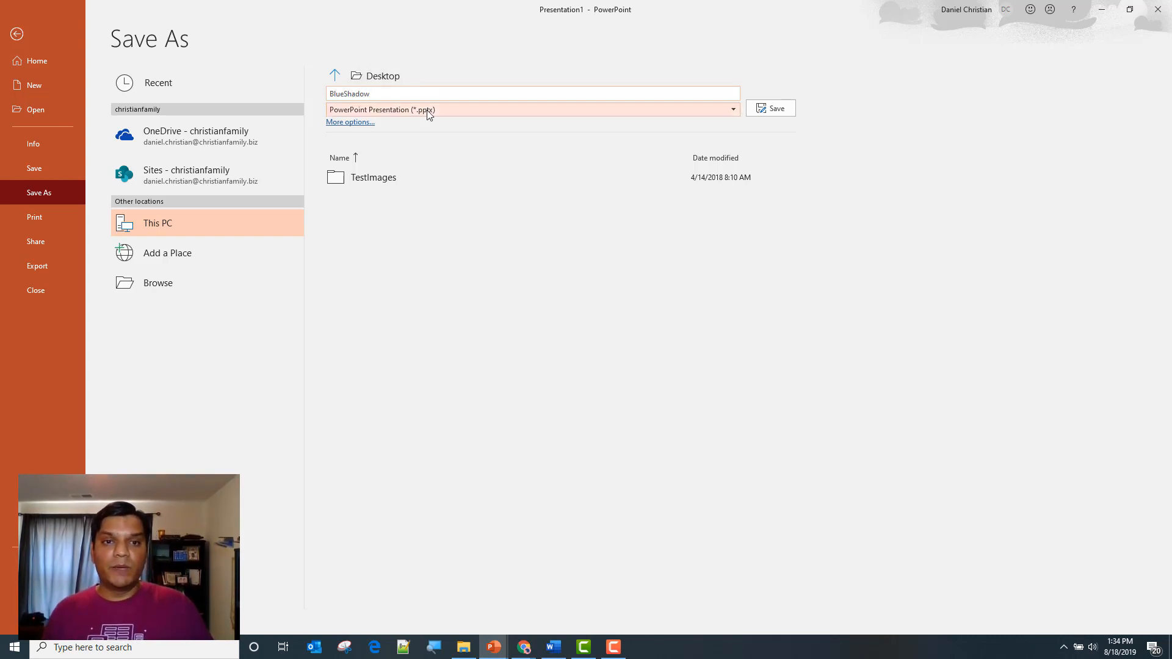
left_click(427, 113)
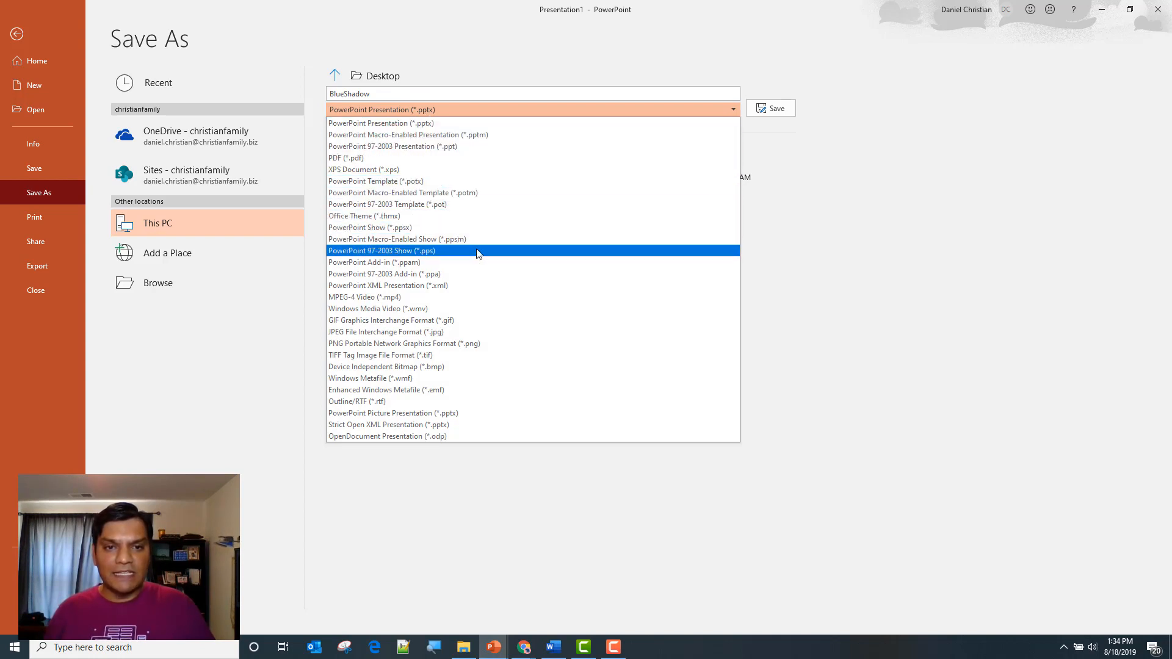
left_click(440, 344)
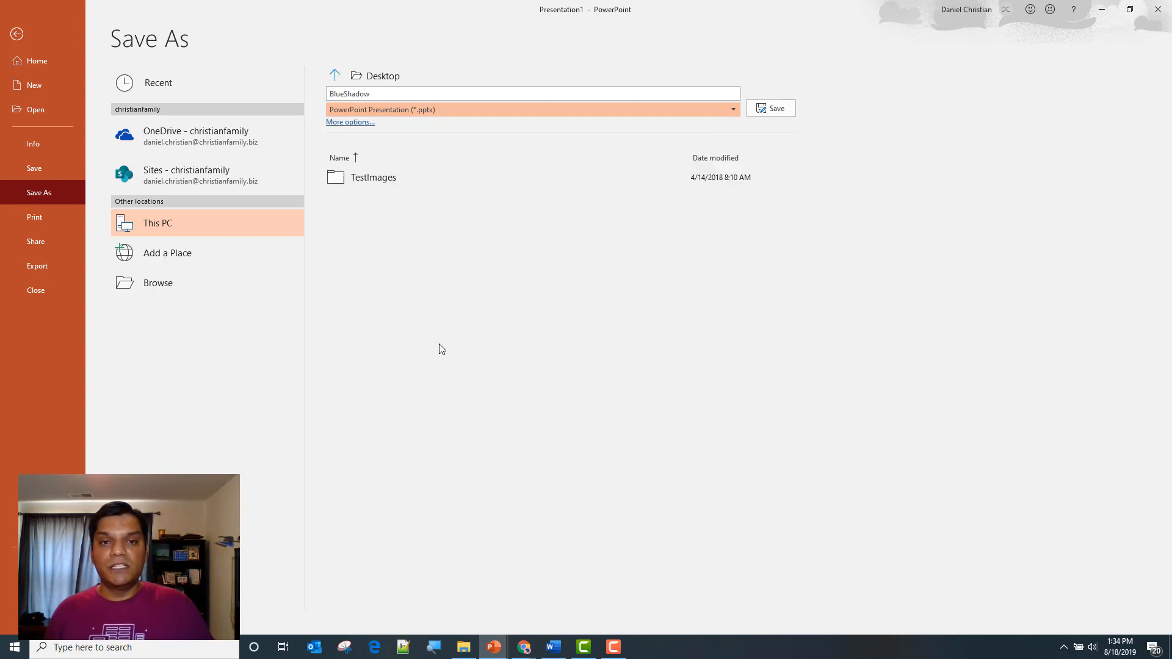
left_click(771, 109)
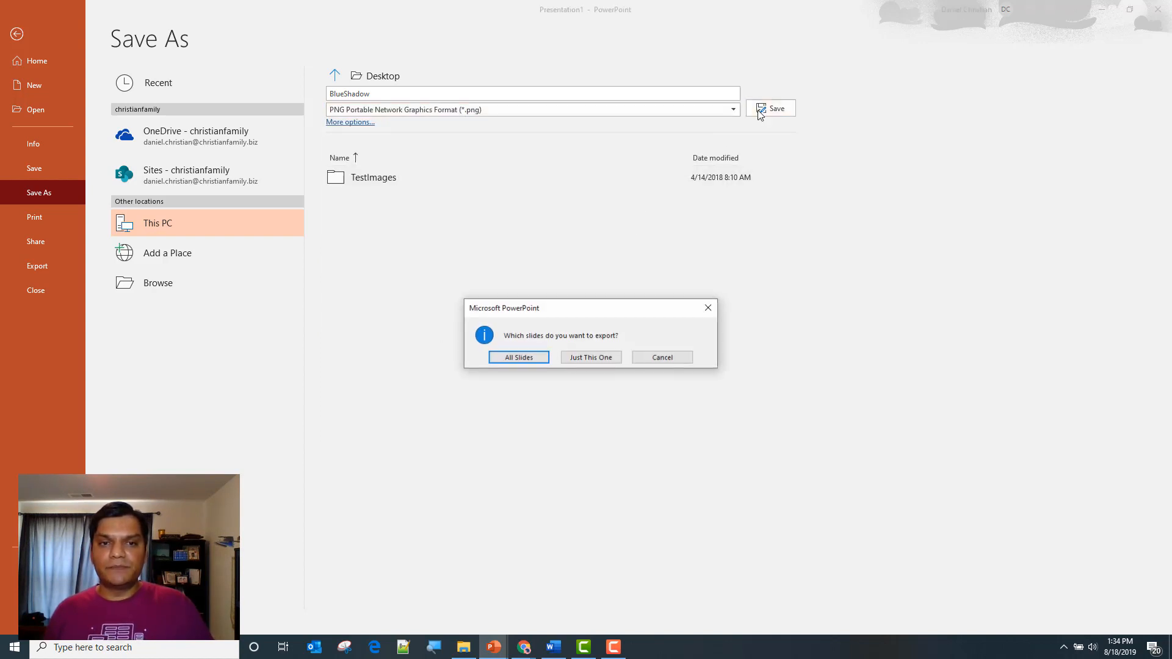
left_click(581, 359)
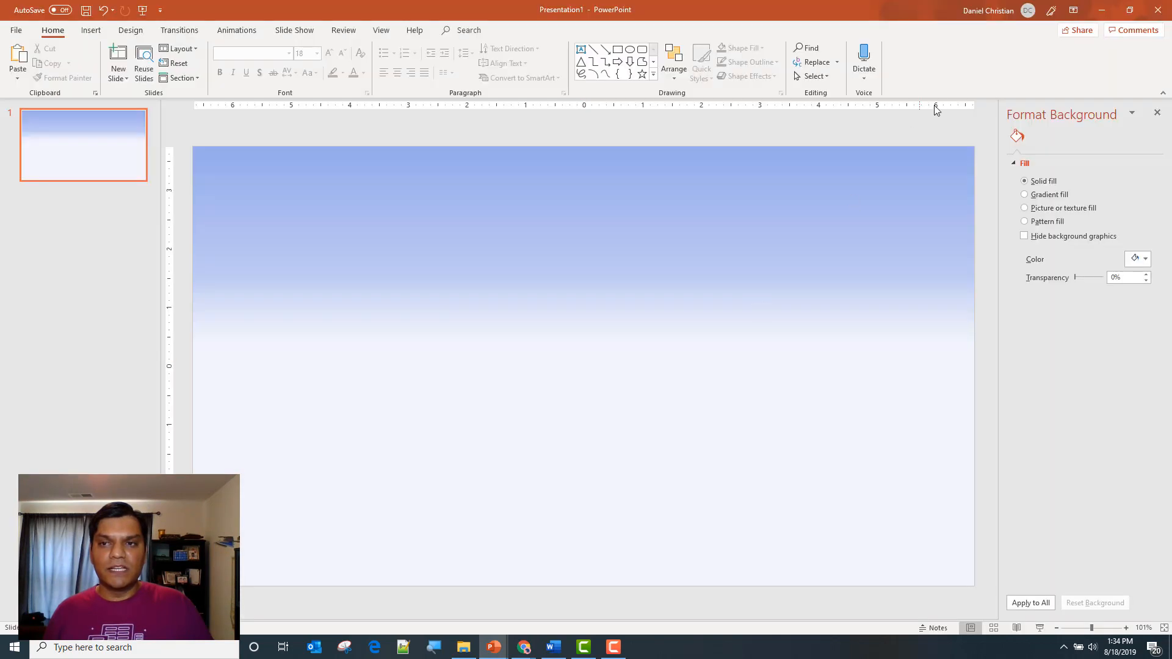
left_click(1155, 14)
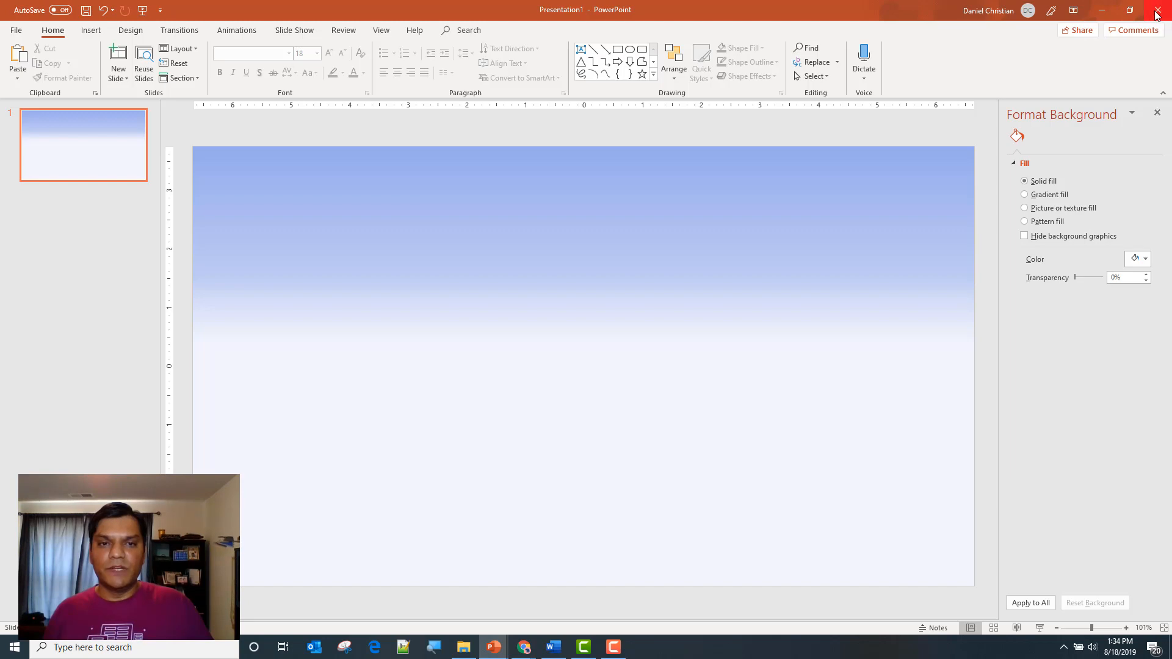
Close PowerPoint without saving the presentation and switch to PowerApps in Chrome
left_click(640, 411)
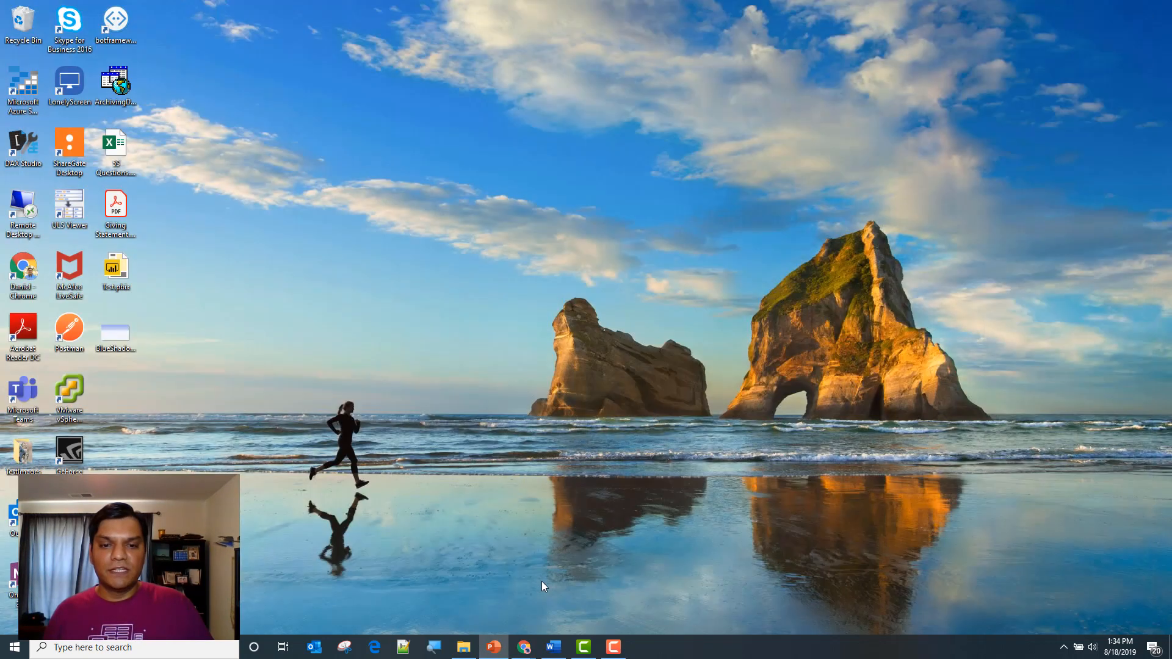
left_click(520, 641)
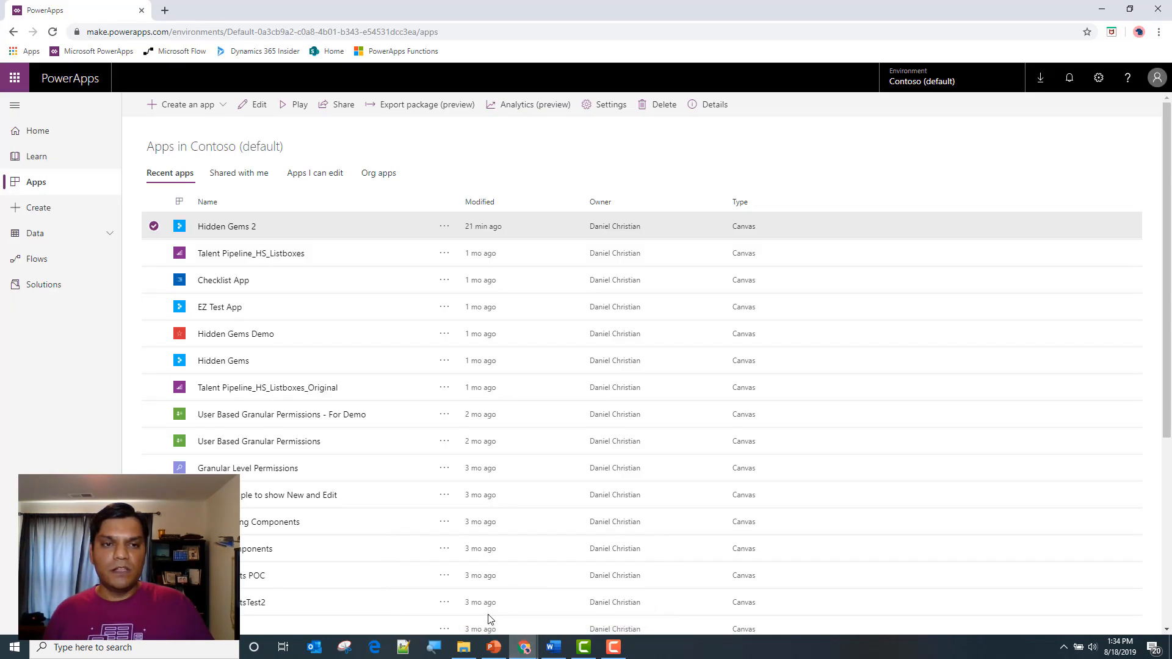
Create a new blank canvas app and skip the welcome dialog
left_click(187, 107)
left_click(183, 127)
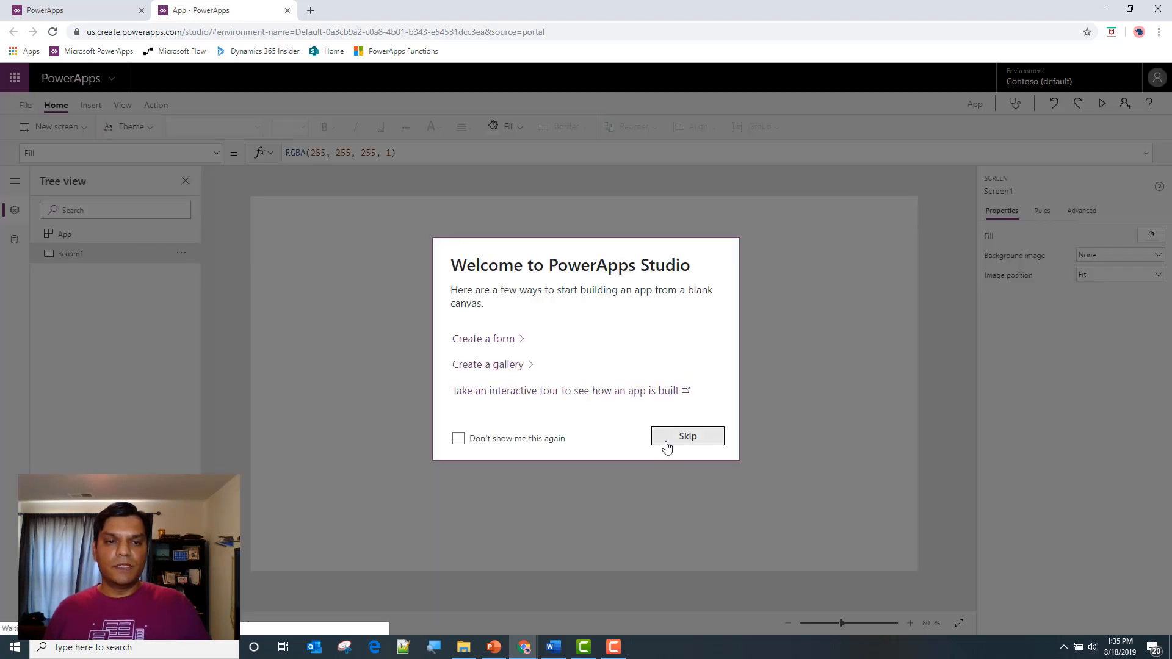
left_click(662, 437)
In the app settings, name the app Hidden Gems Live Demo2 and give it a star icon on an orange background
left_click(25, 105)
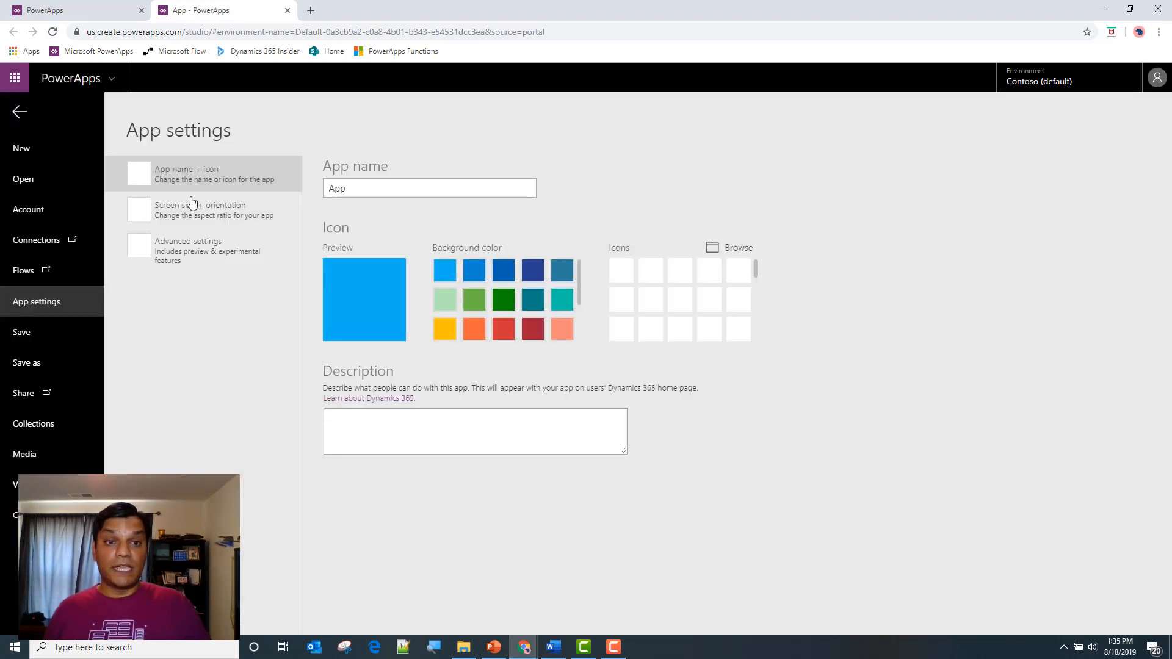
left_click(652, 271)
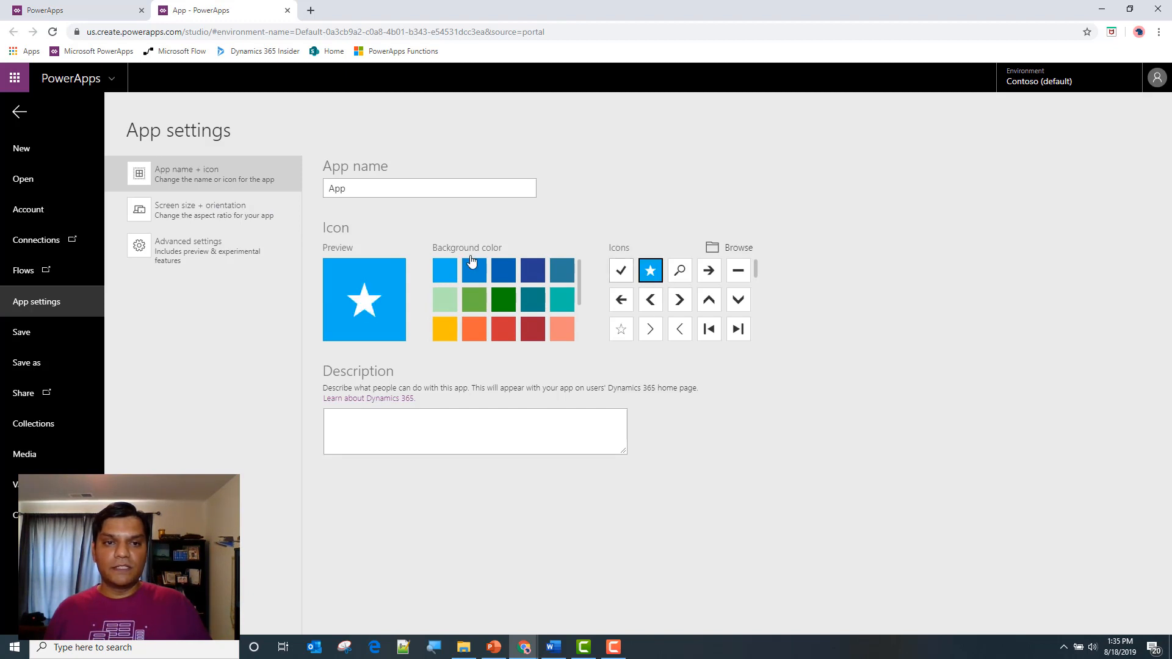
left_click_drag(400, 191, 226, 184)
type("Hi")
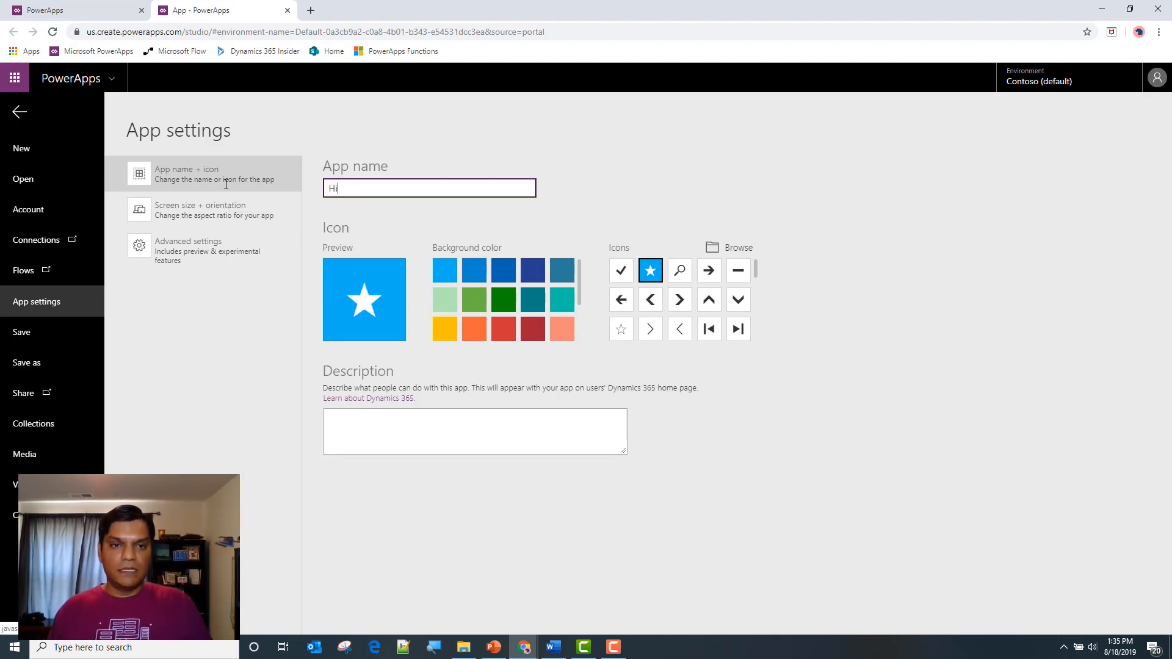
type("dden Gems")
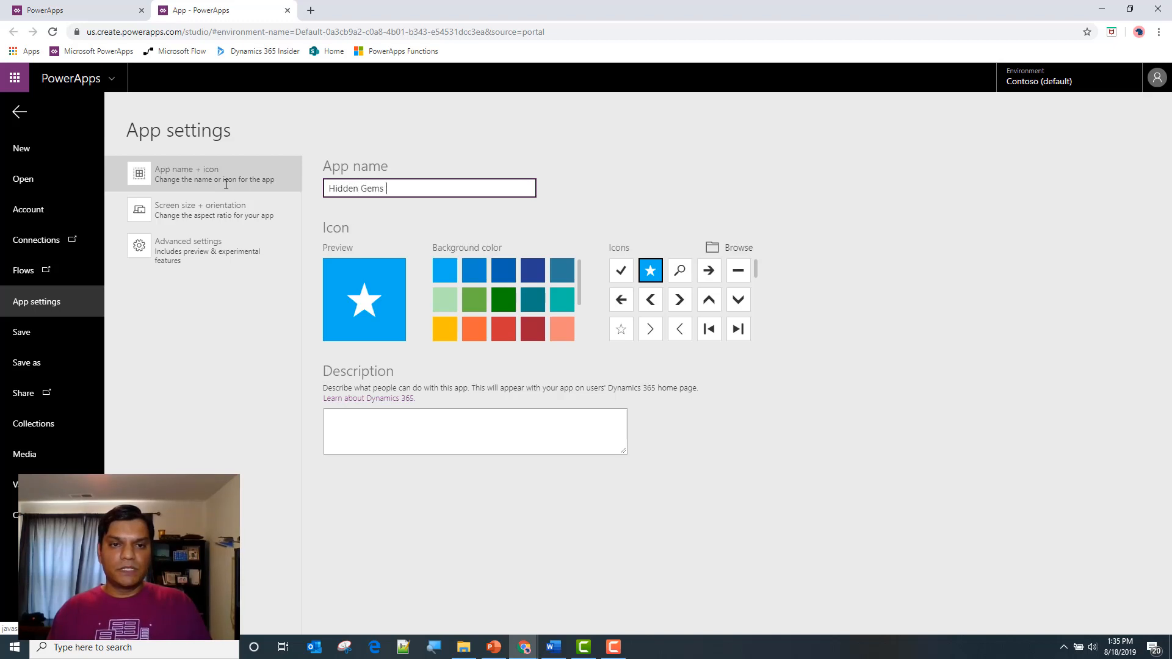
type(" Live Demo2")
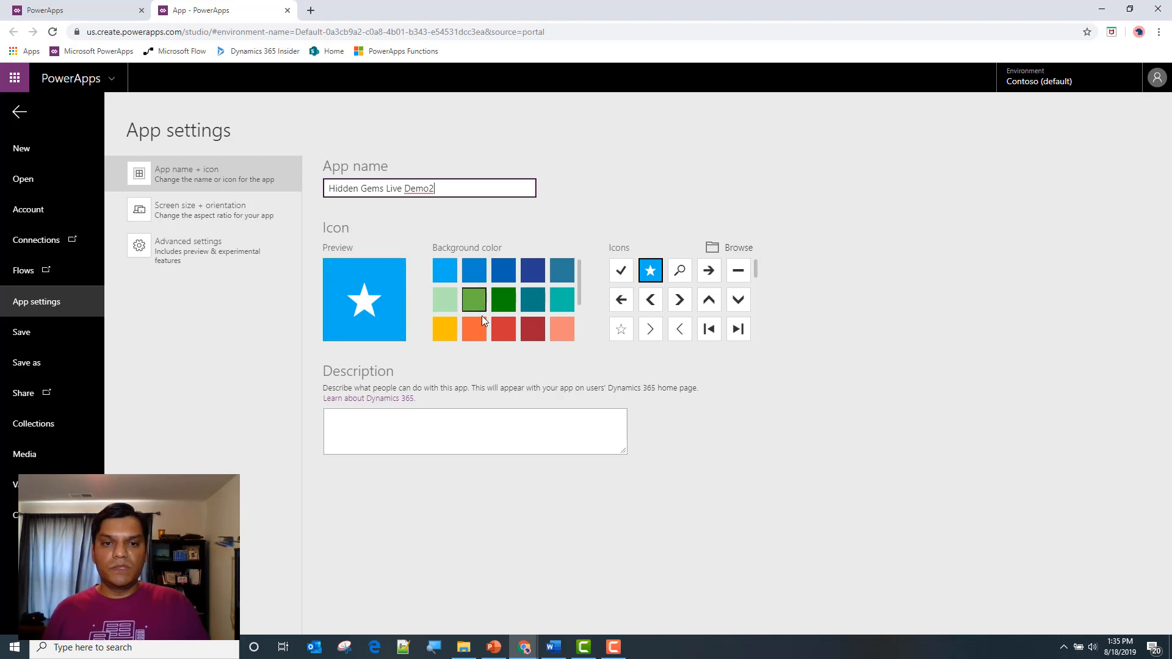
left_click(475, 333)
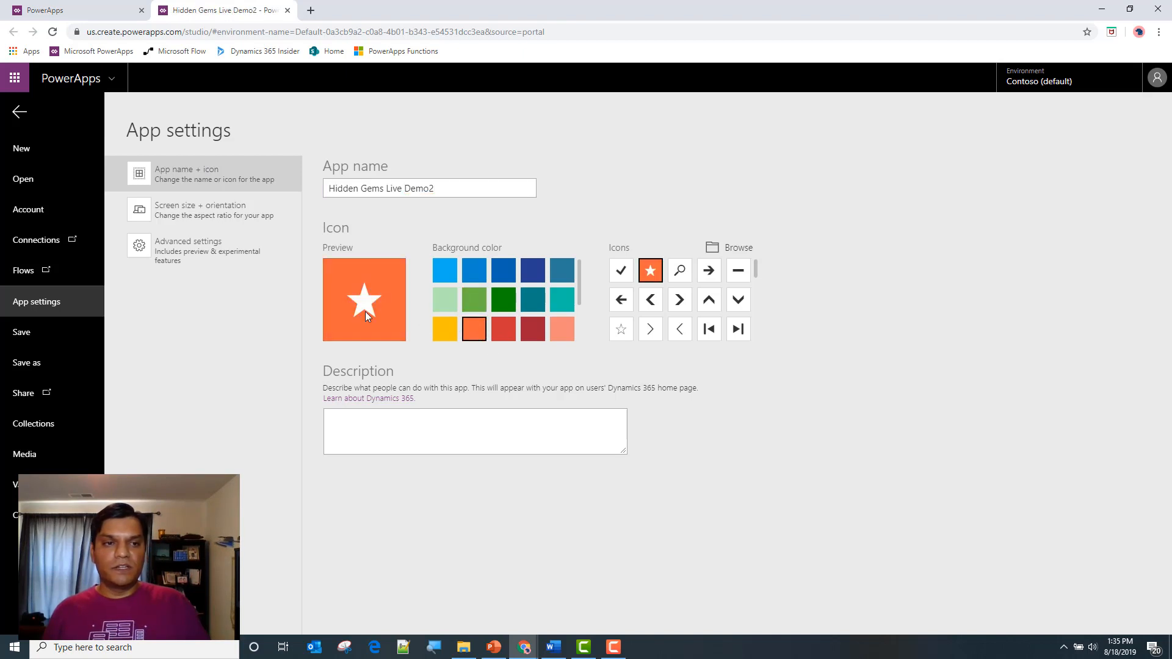
Save the Hidden Gems Live Demo2 app and return to the editing canvas
left_click(53, 332)
left_click(1100, 613)
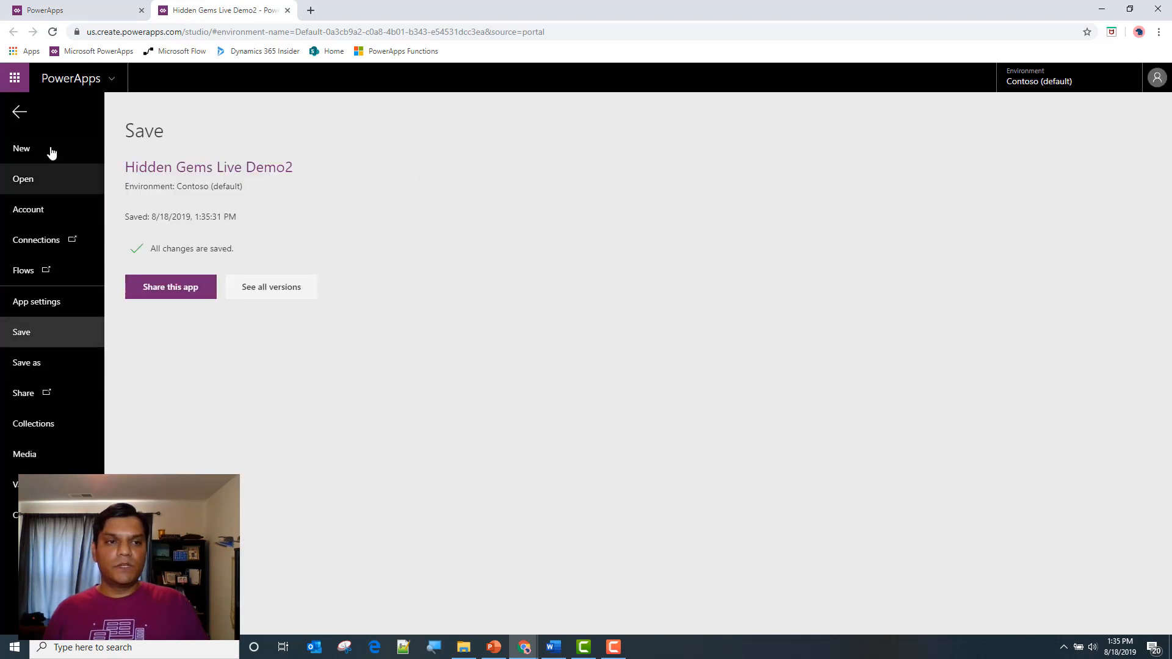
left_click(19, 114)
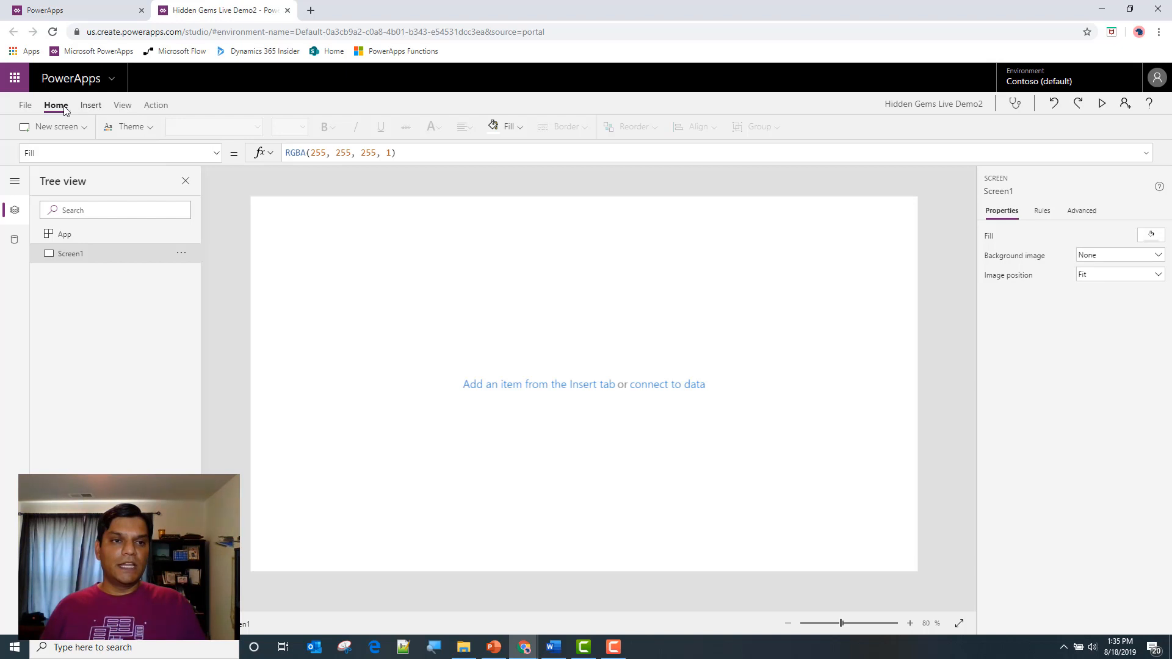
Upload BlueShadow.png from the Desktop to the app's media images and return to the canvas
left_click(24, 106)
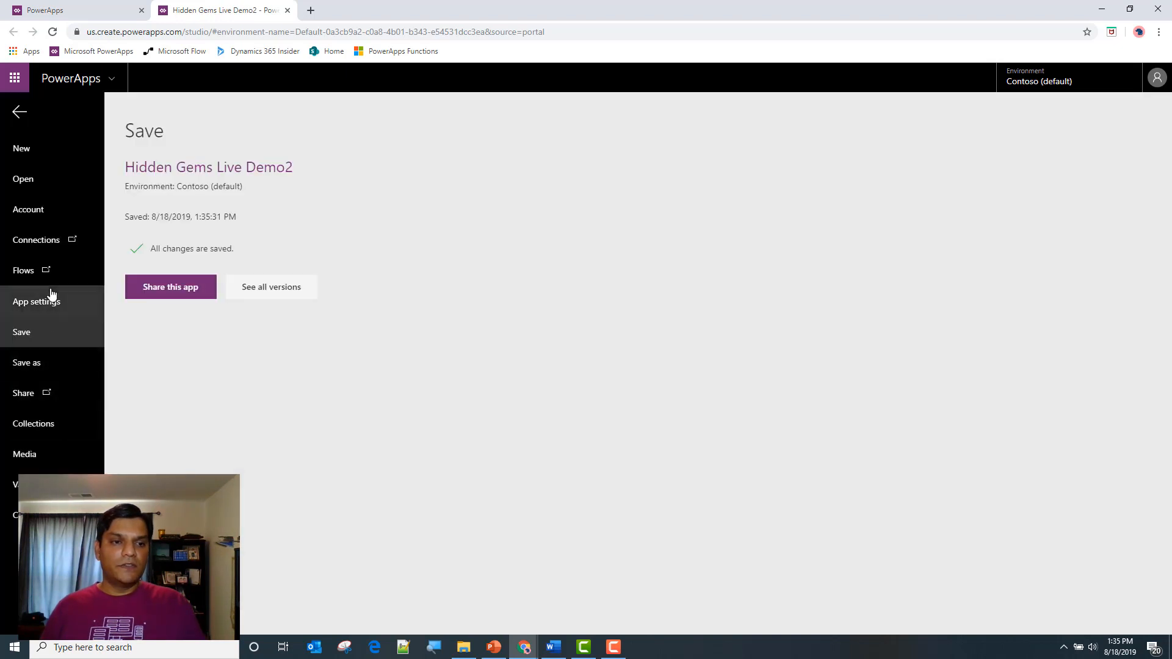
left_click(47, 456)
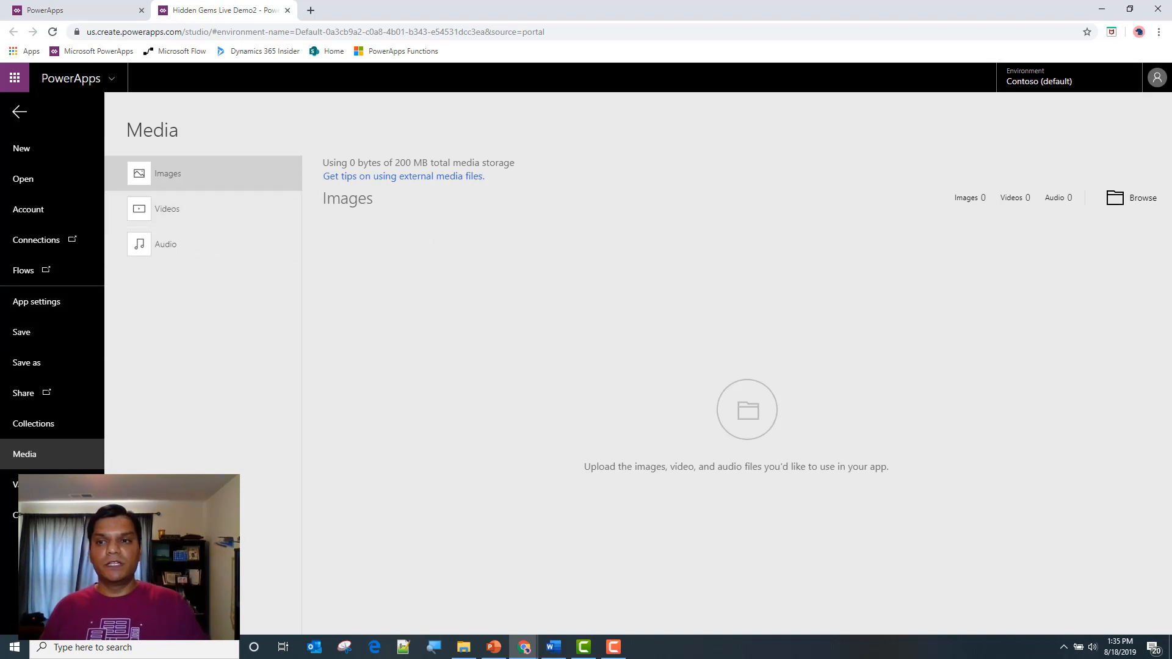
left_click(1133, 199)
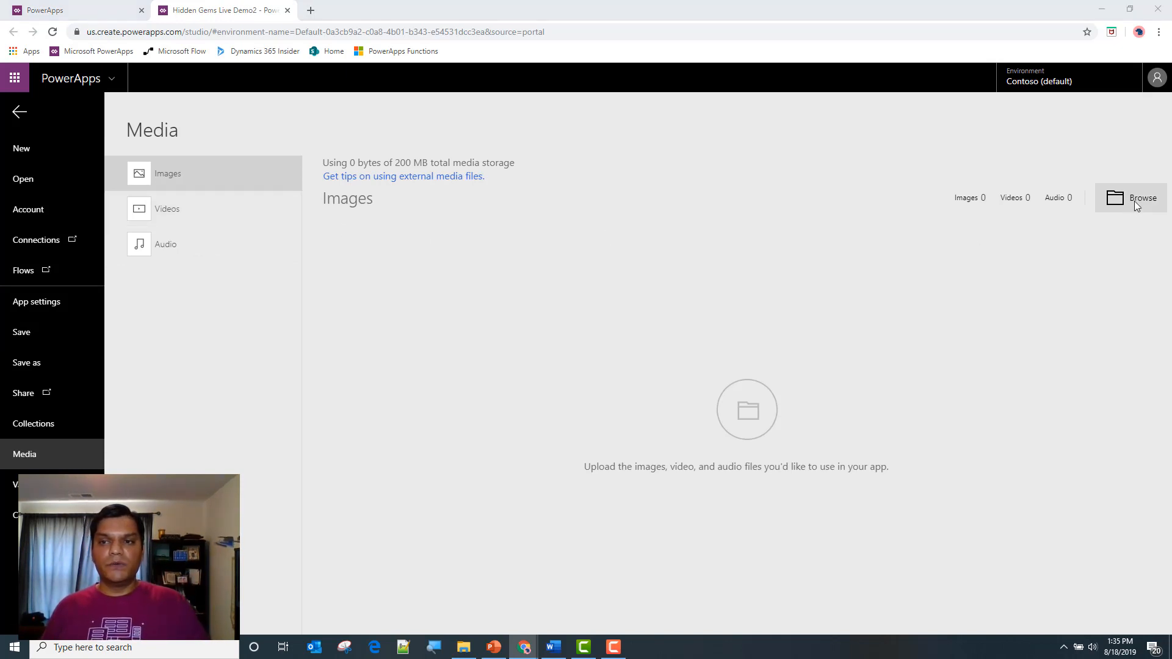
left_click(134, 98)
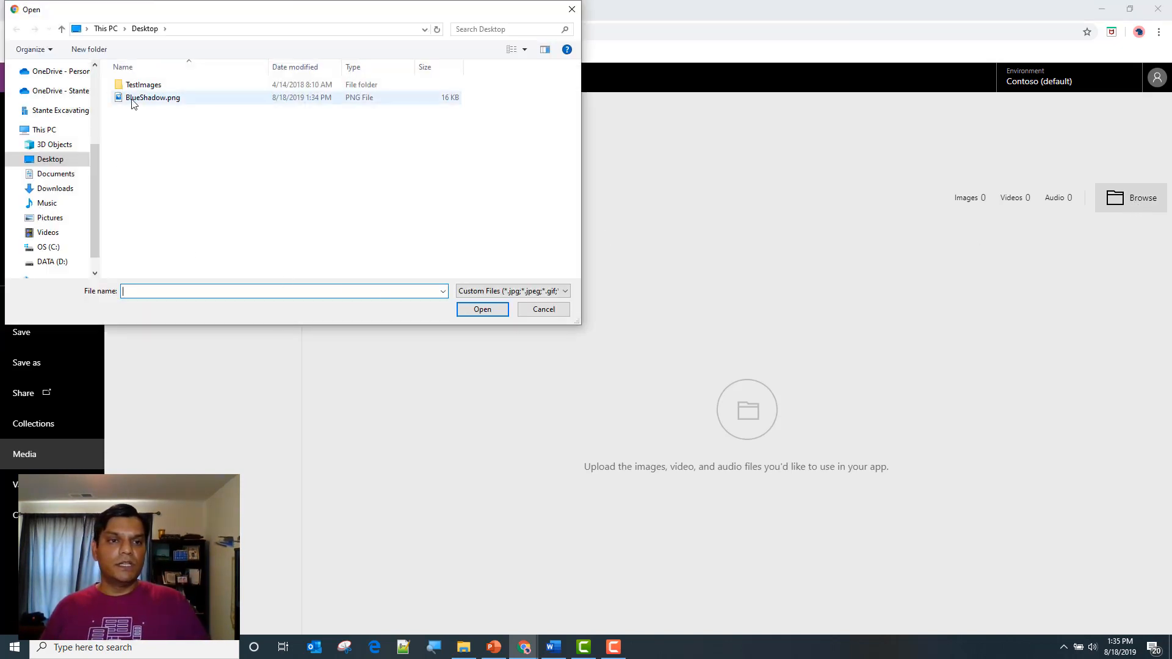
left_click(469, 310)
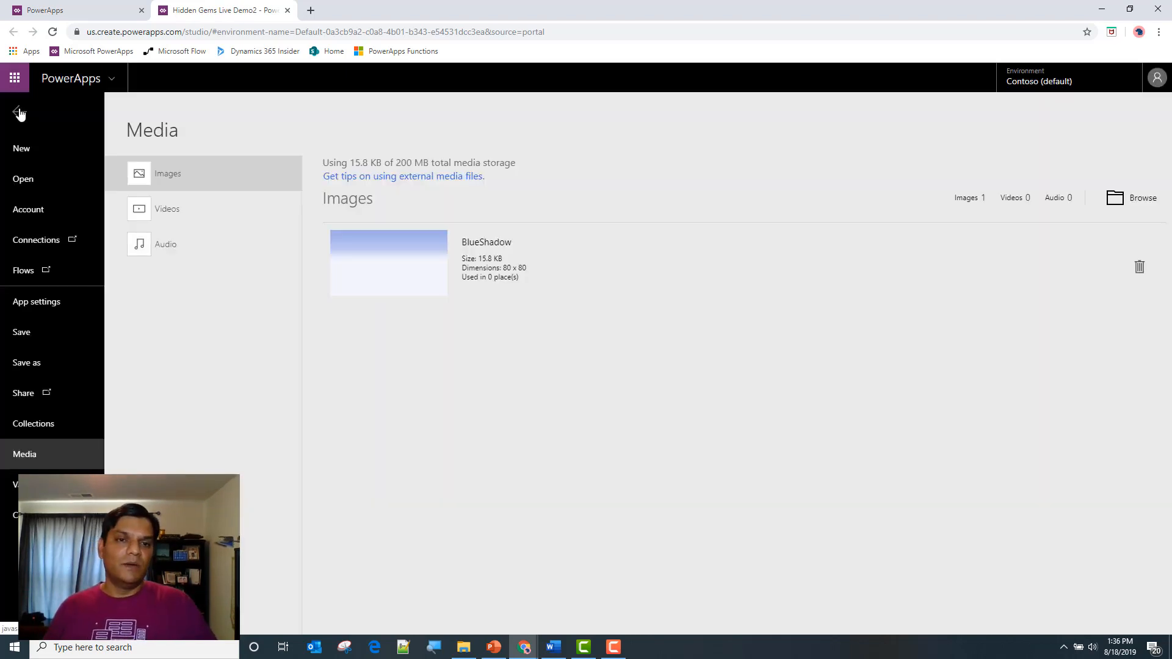
left_click(19, 112)
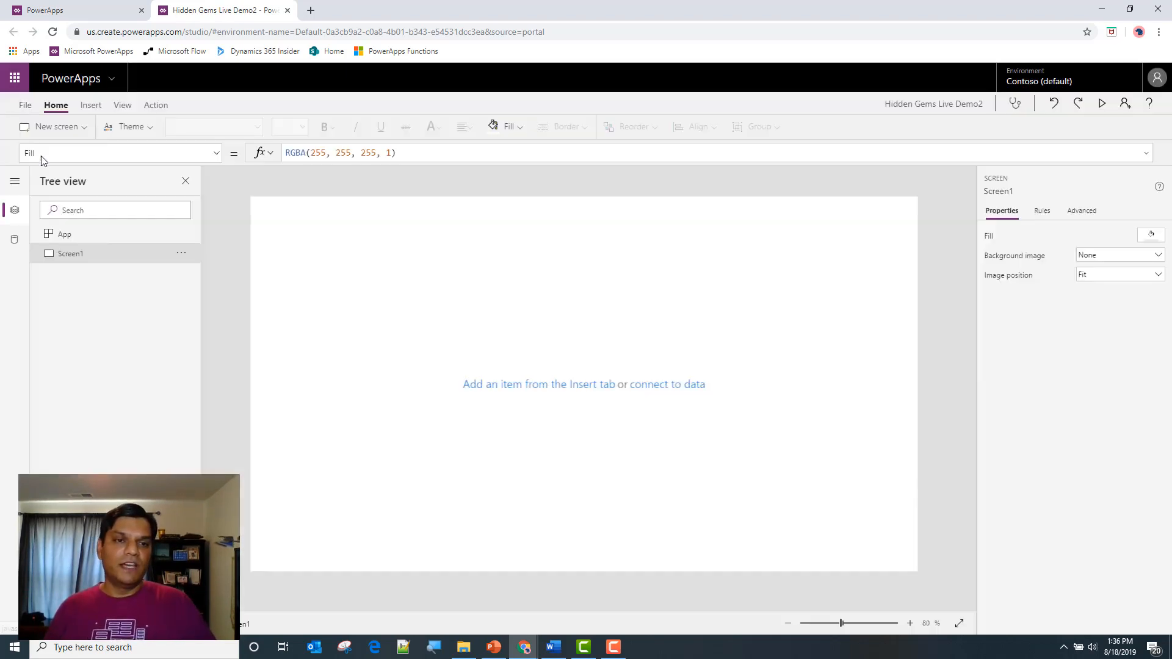
Add a text label to Screen1 and place it in the screen's upper-left corner at position 0, 0
left_click(89, 106)
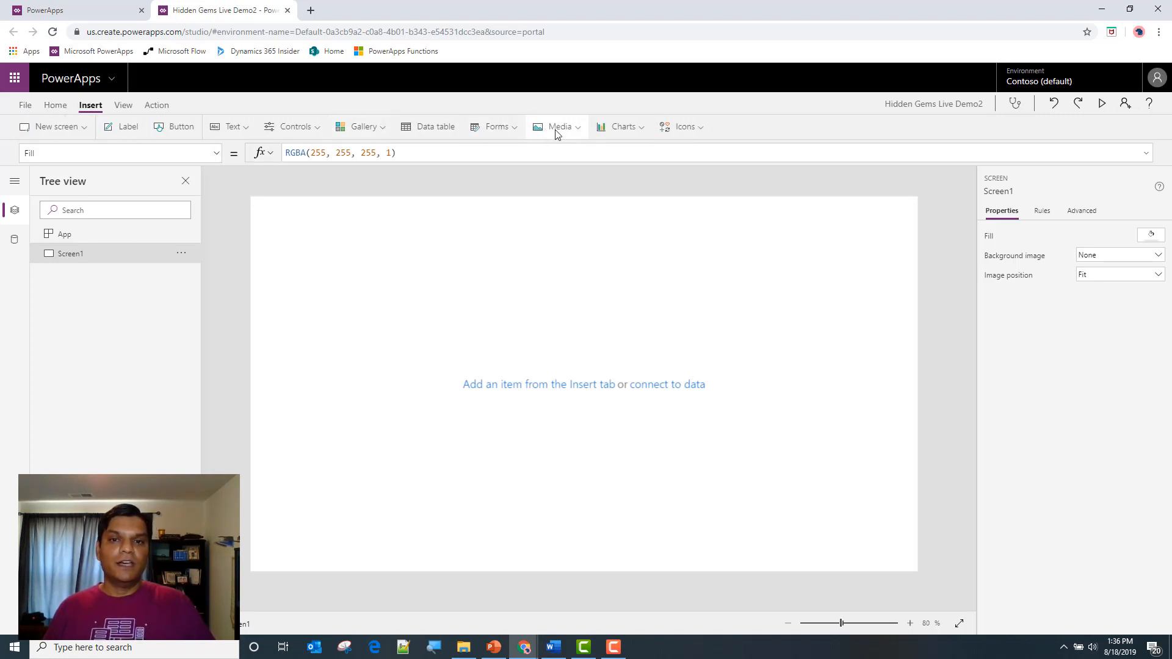
left_click(124, 127)
left_click_drag(319, 214, 283, 183)
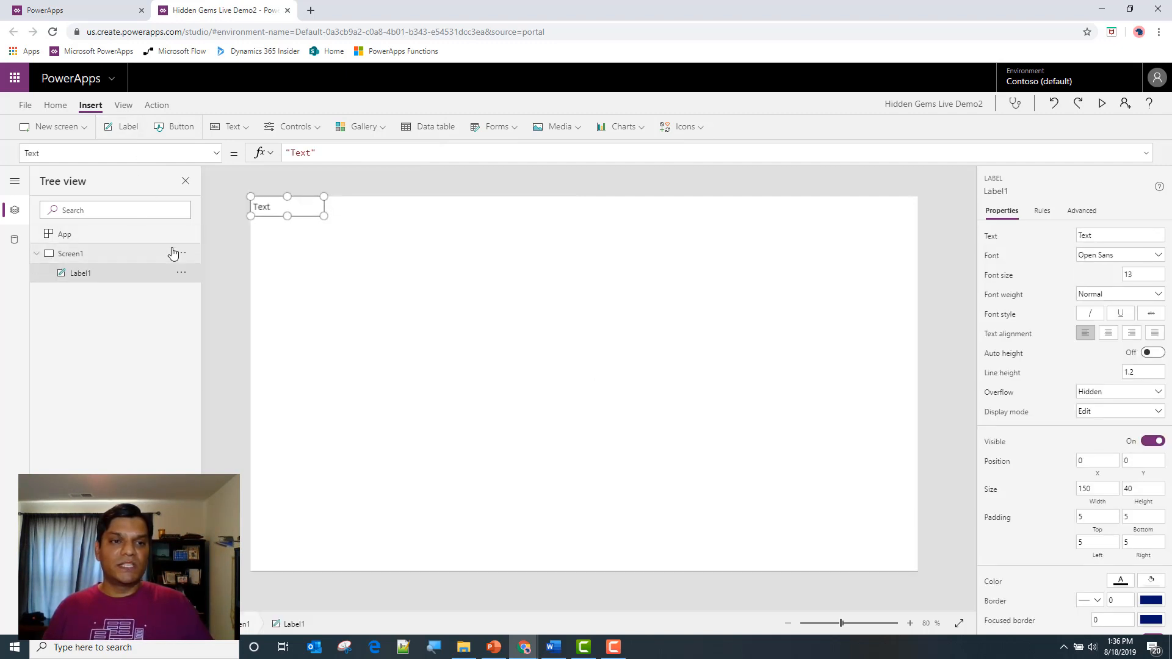
left_click(123, 105)
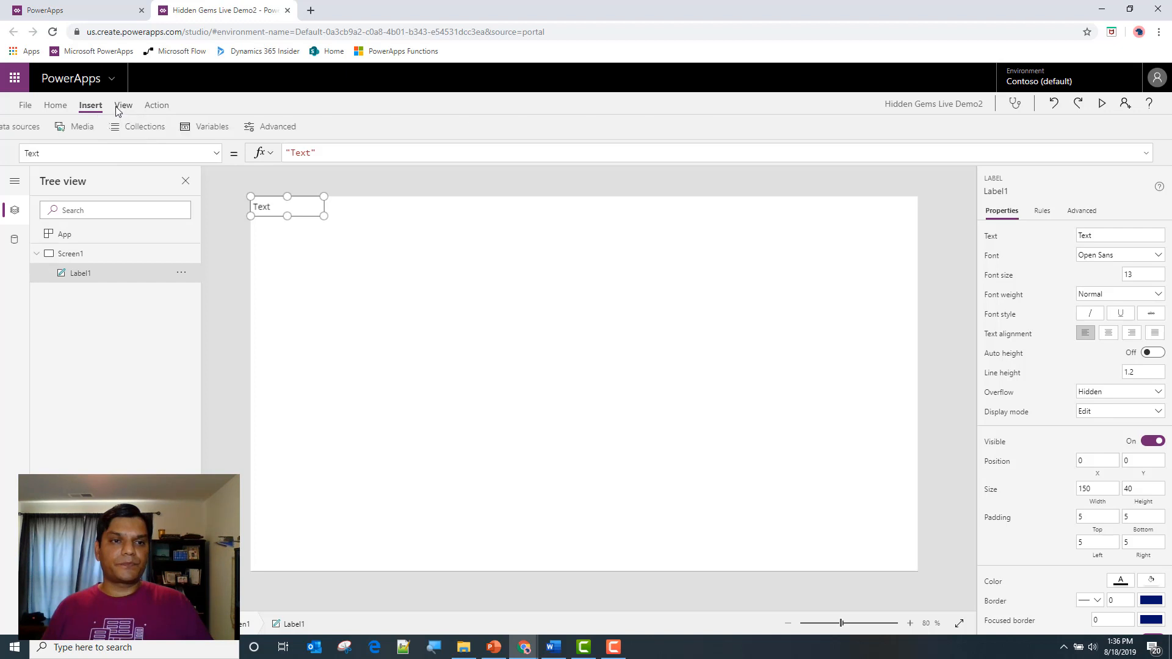
left_click(55, 106)
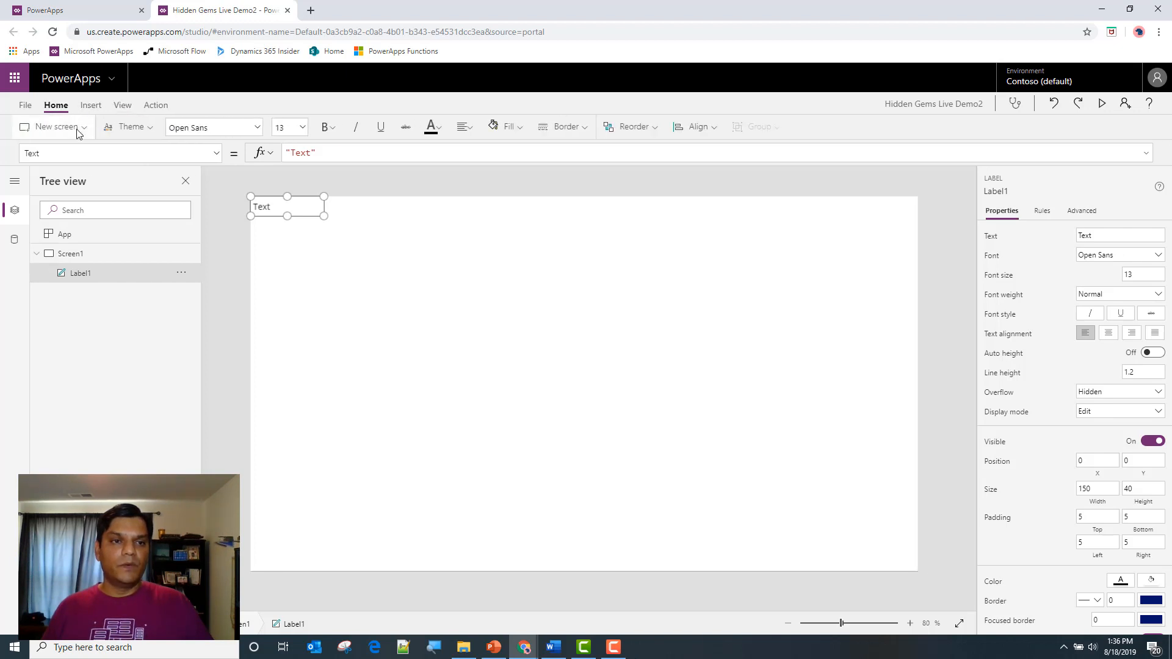
left_click(77, 128)
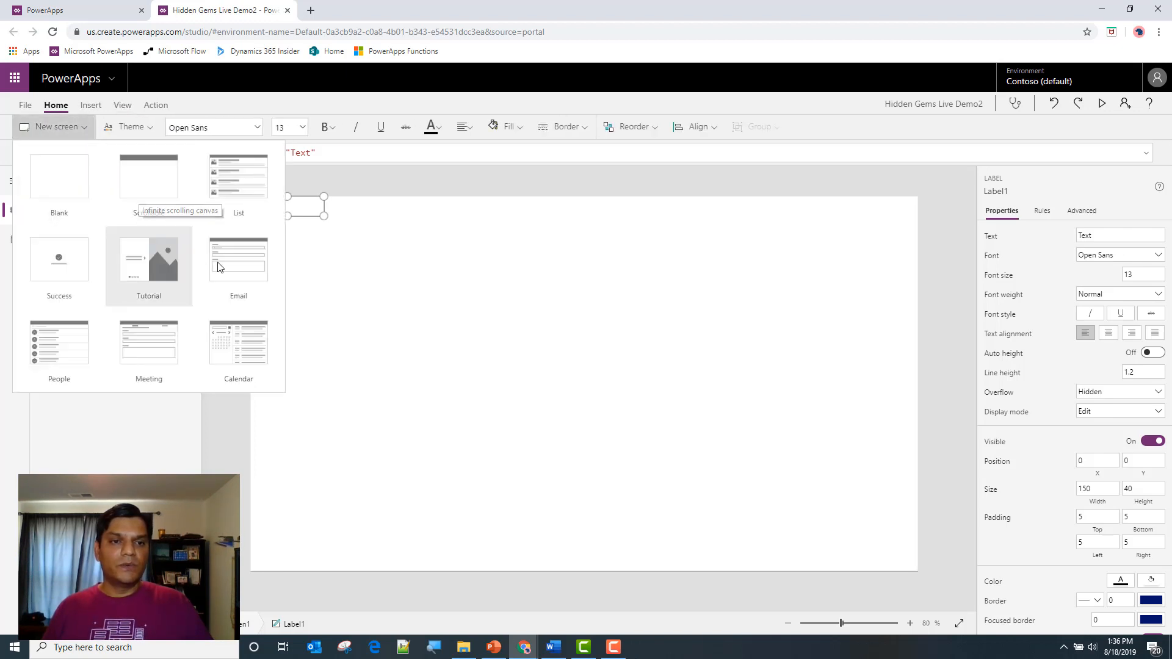
left_click(354, 185)
Stretch the label across the full 1366 width of Screen1 and set its height to 70
left_click(275, 211)
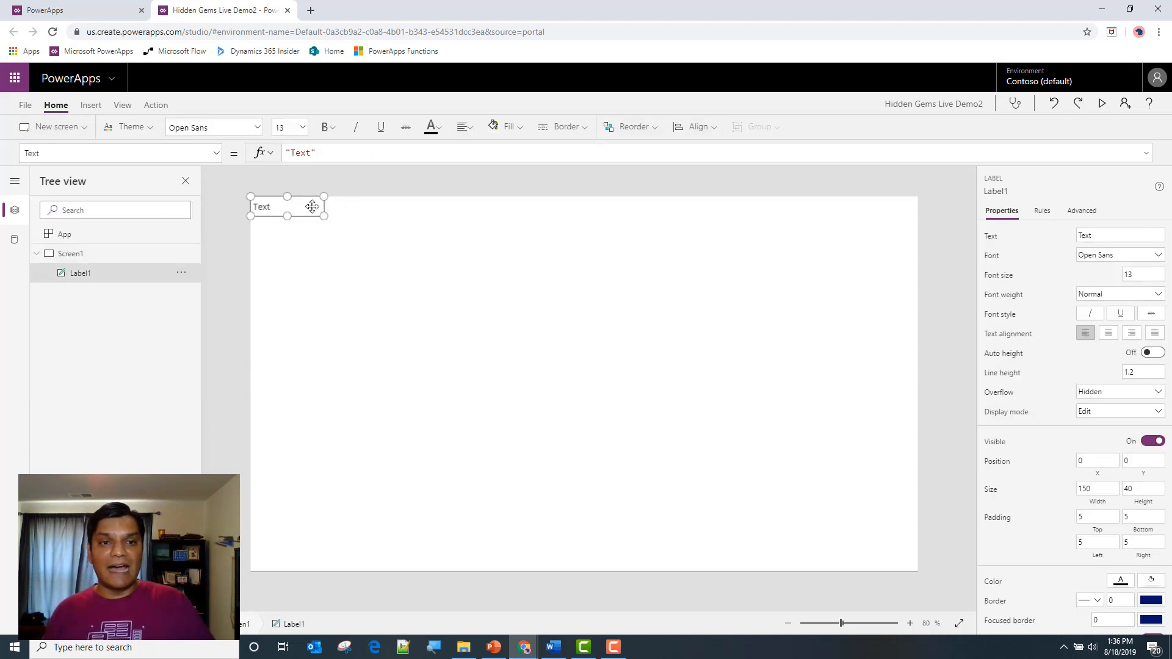
left_click_drag(324, 196, 936, 157)
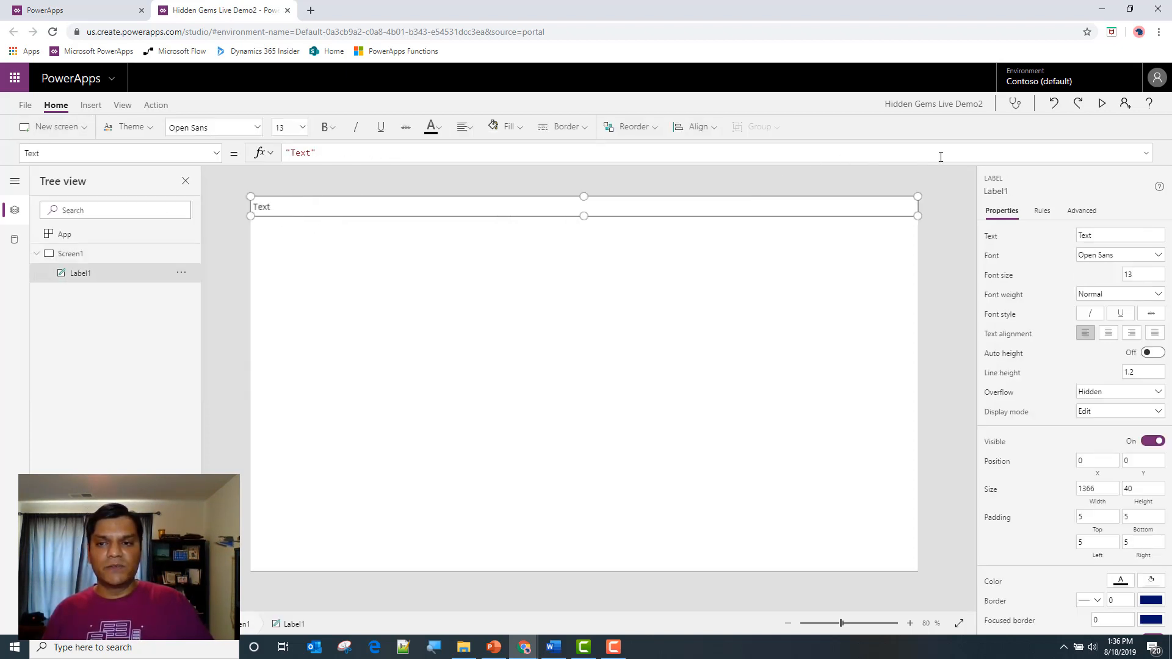
left_click(1143, 488)
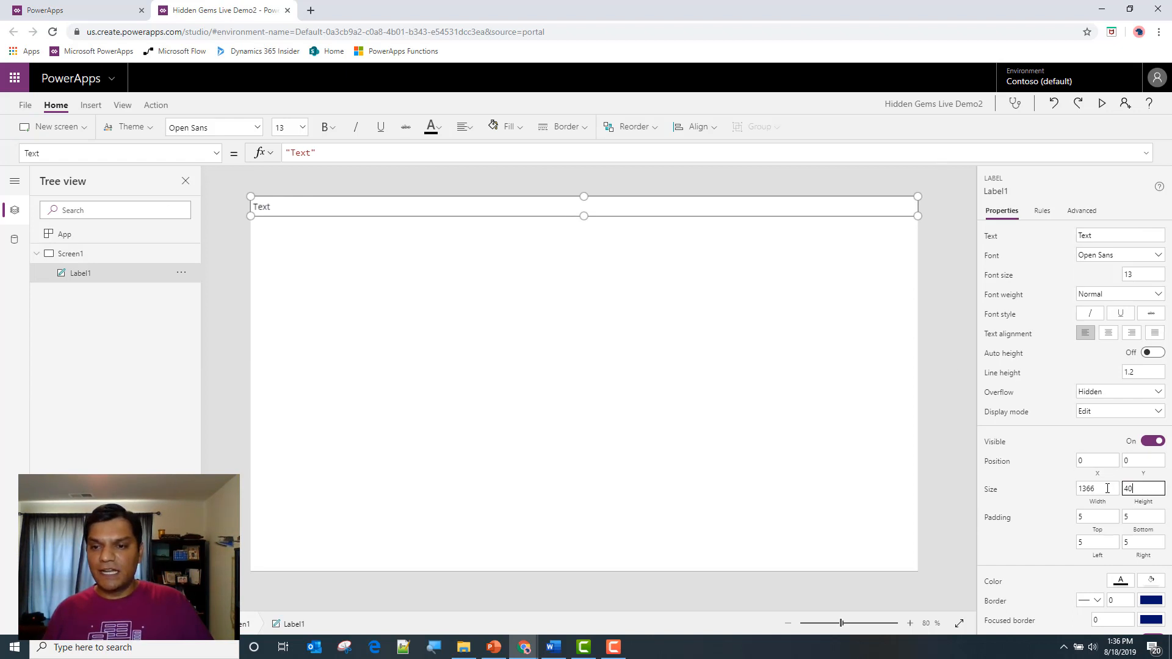
type("70")
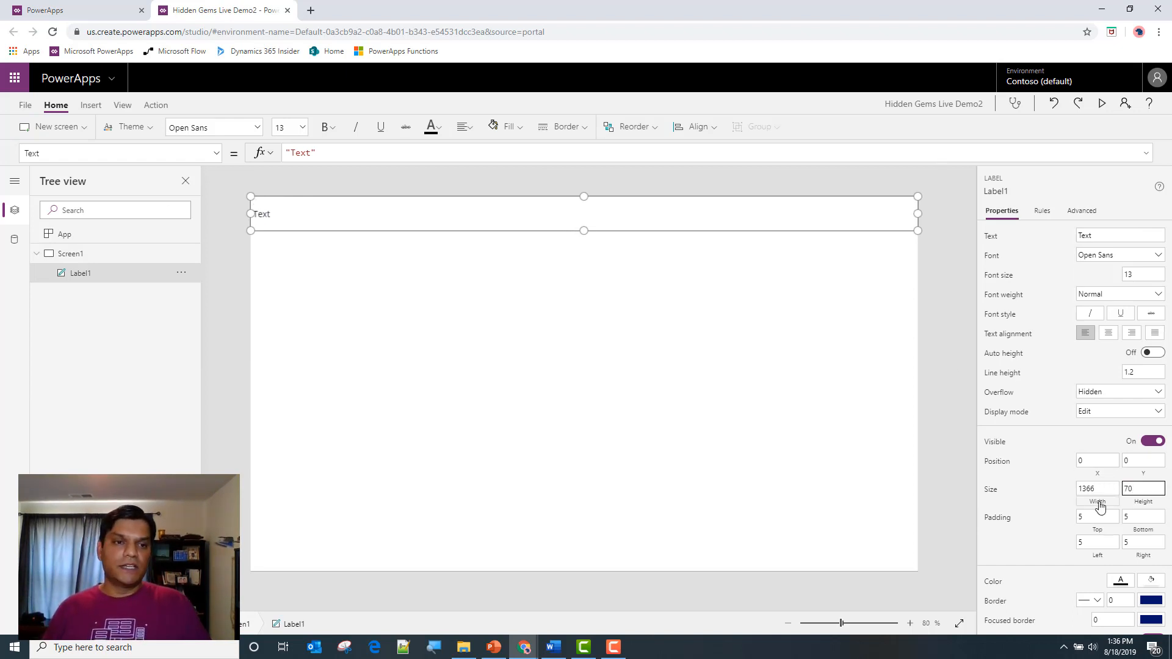
Rename the label on Screen1 to HeaderLabel
double_click(76, 273)
key("End")
key("BackSpace")
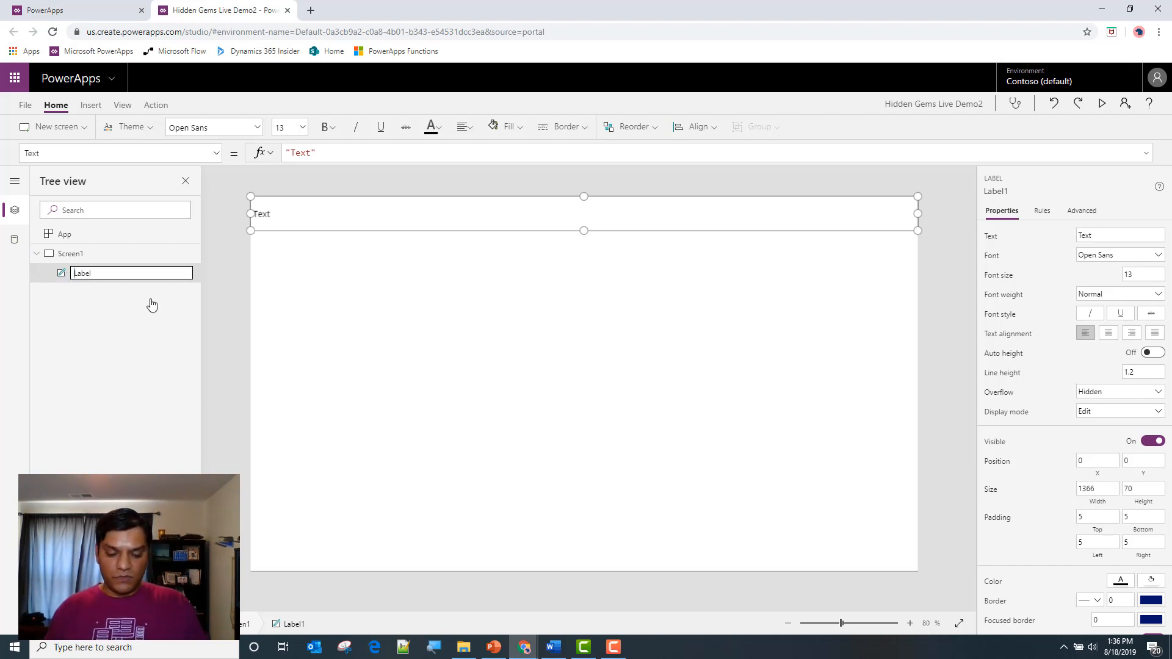
type("Header")
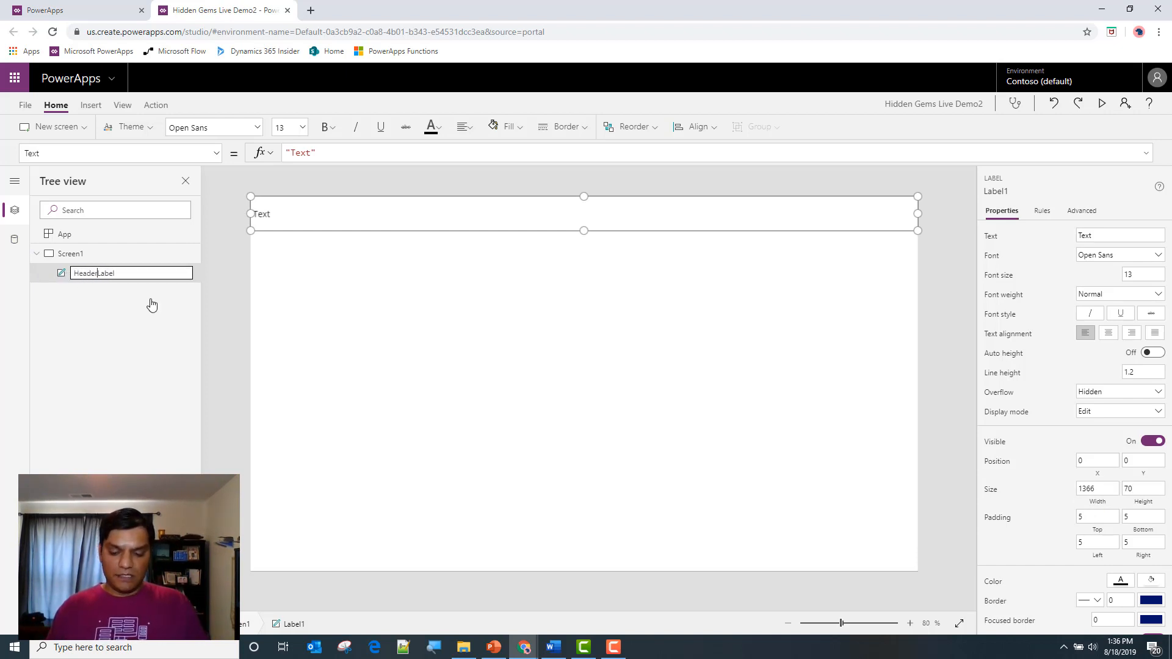
key("Return")
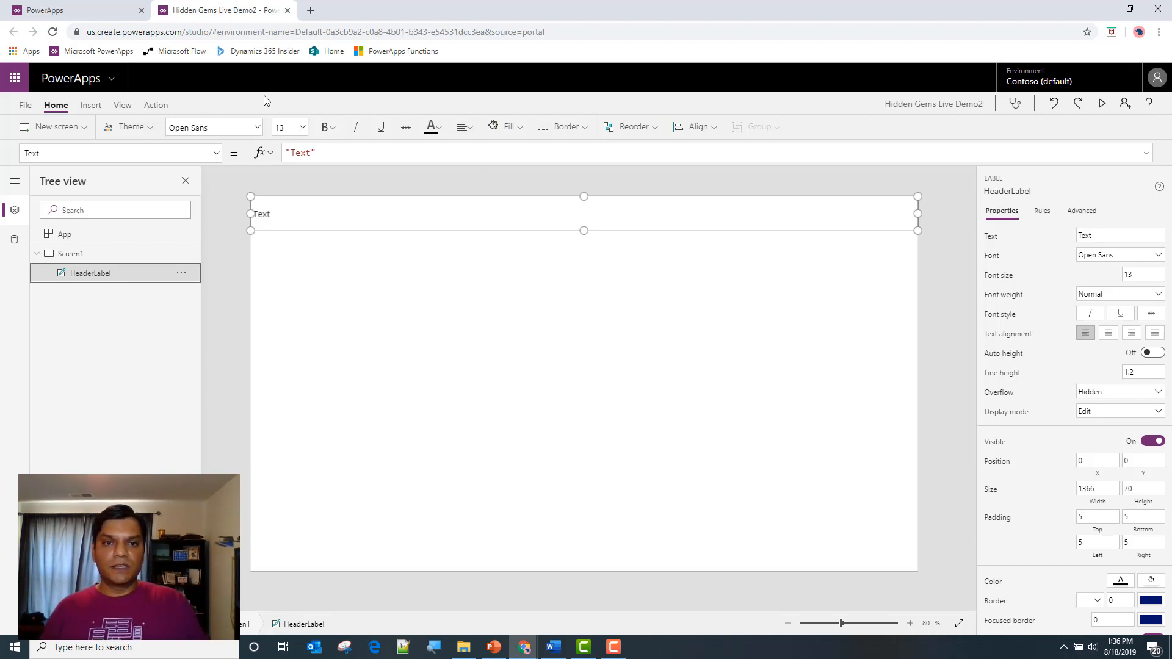
Give HeaderLabel a blue theme fill, RGBA(56, 96, 178, 1), and white text
left_click(506, 127)
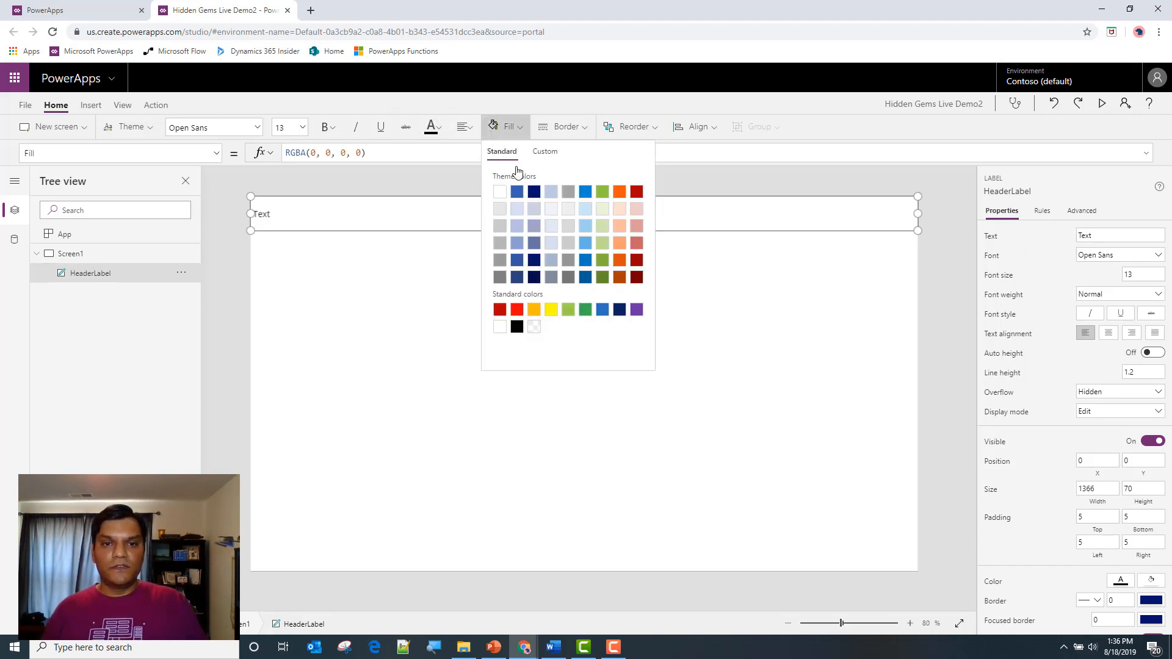
left_click(517, 192)
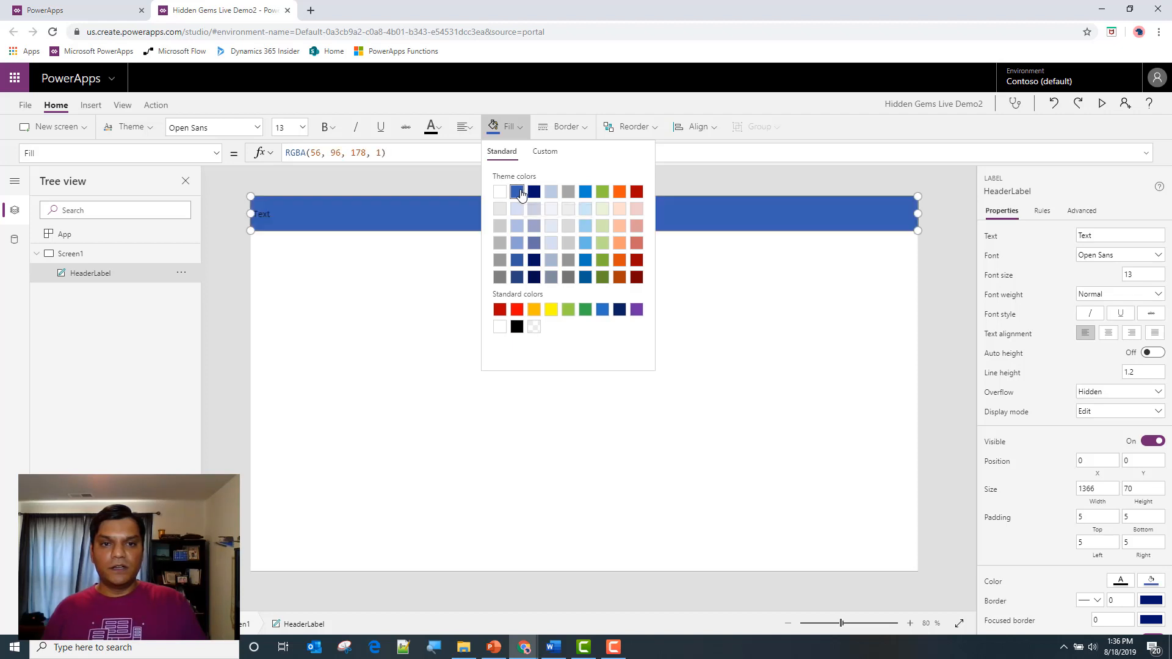
left_click(433, 127)
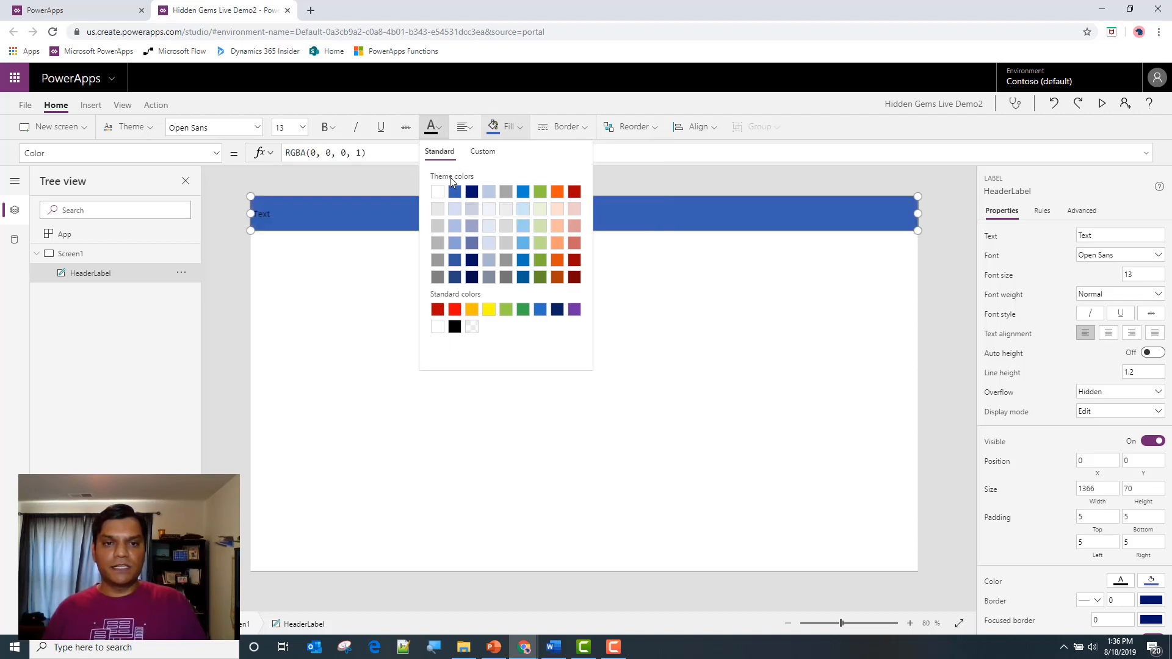
left_click(437, 192)
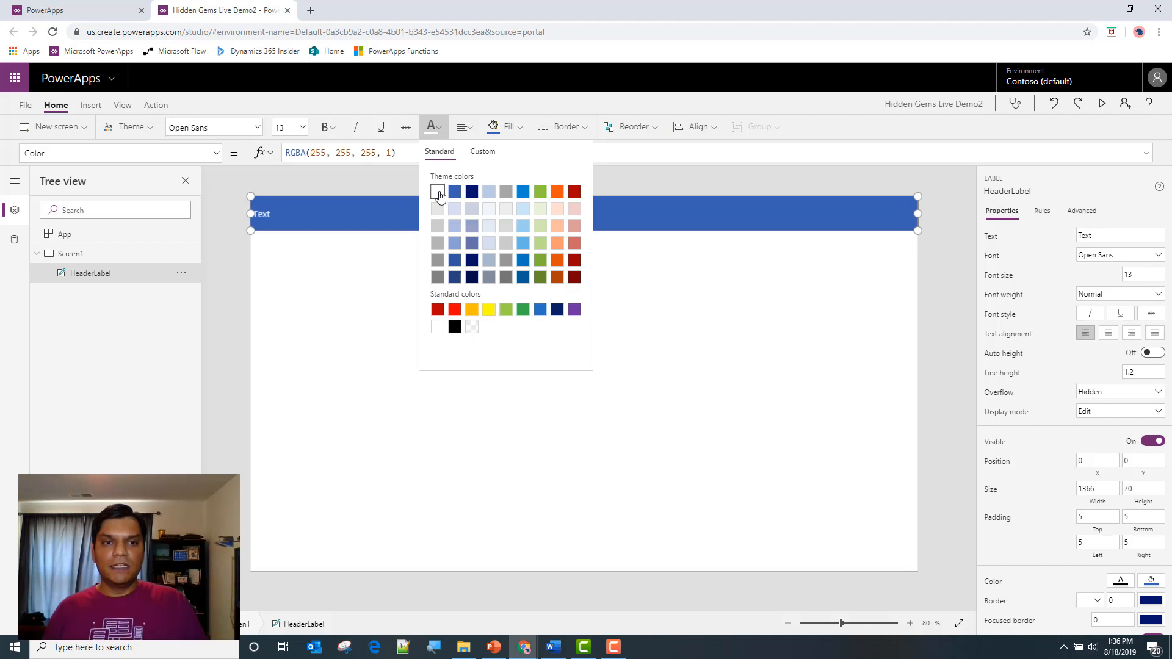
Center HeaderLabel's text and set its font size to 32
left_click(465, 128)
left_click(479, 174)
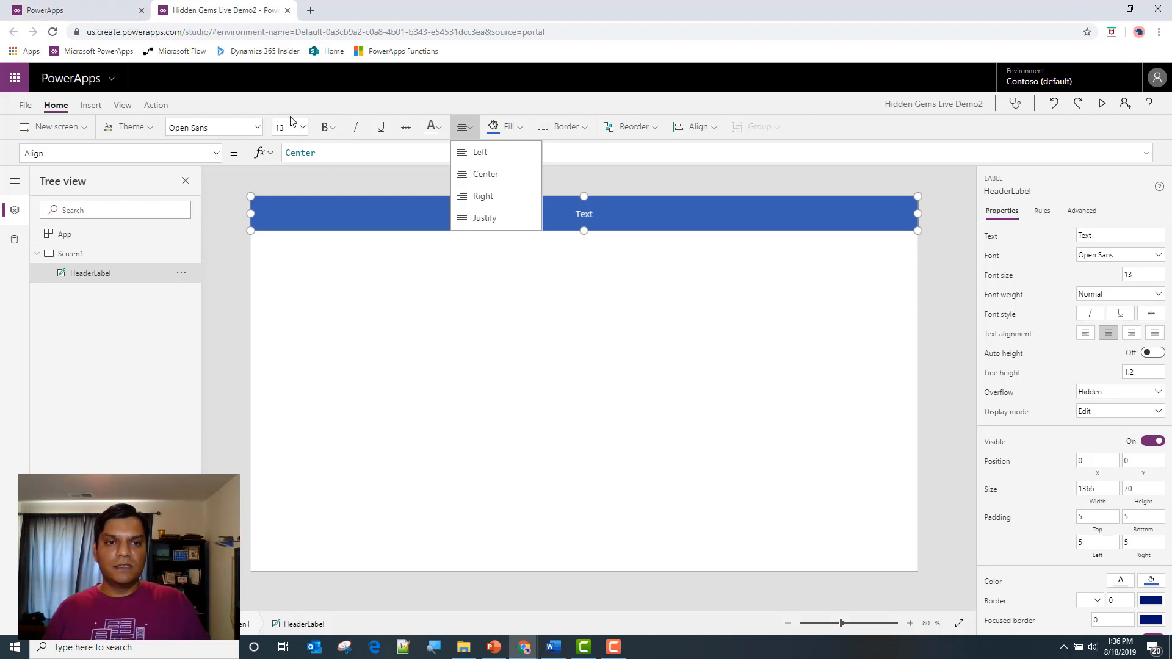
left_click(303, 130)
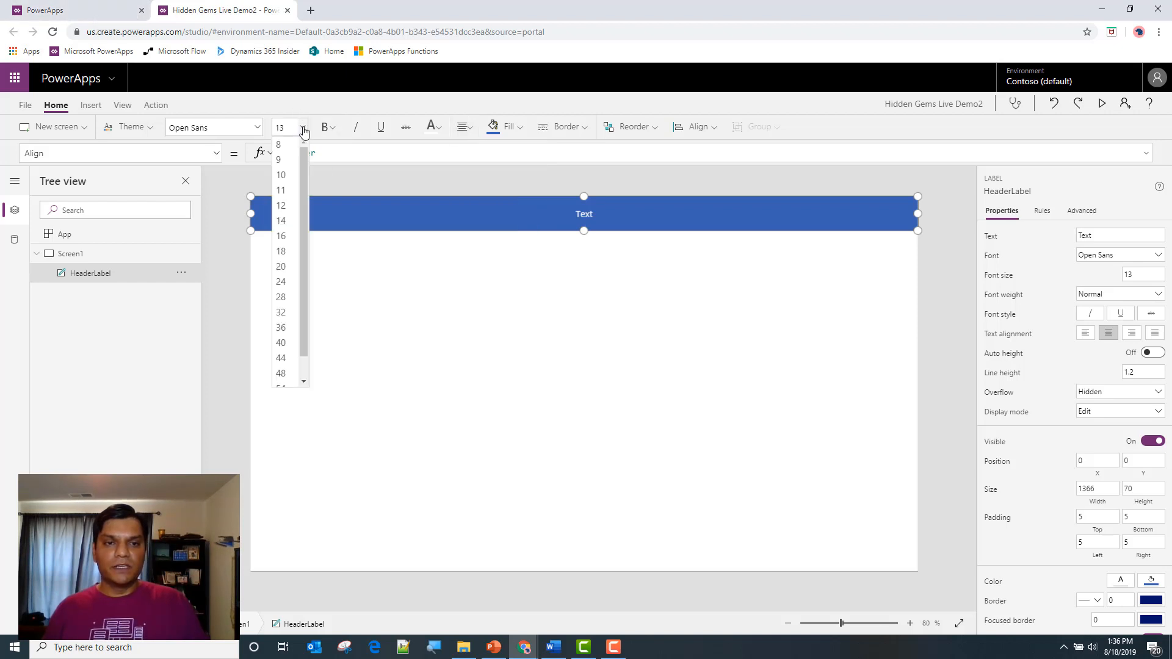
left_click(299, 322)
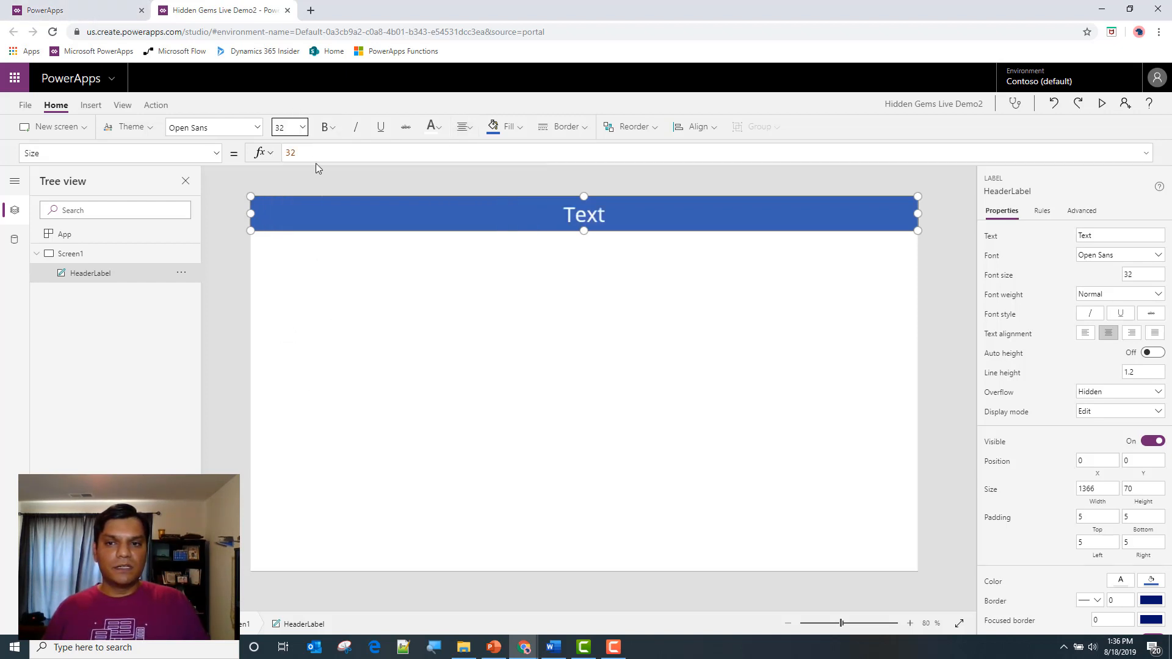
Set HeaderLabel's text to "Hidden Gems #2-Shadow"
left_click(1094, 237)
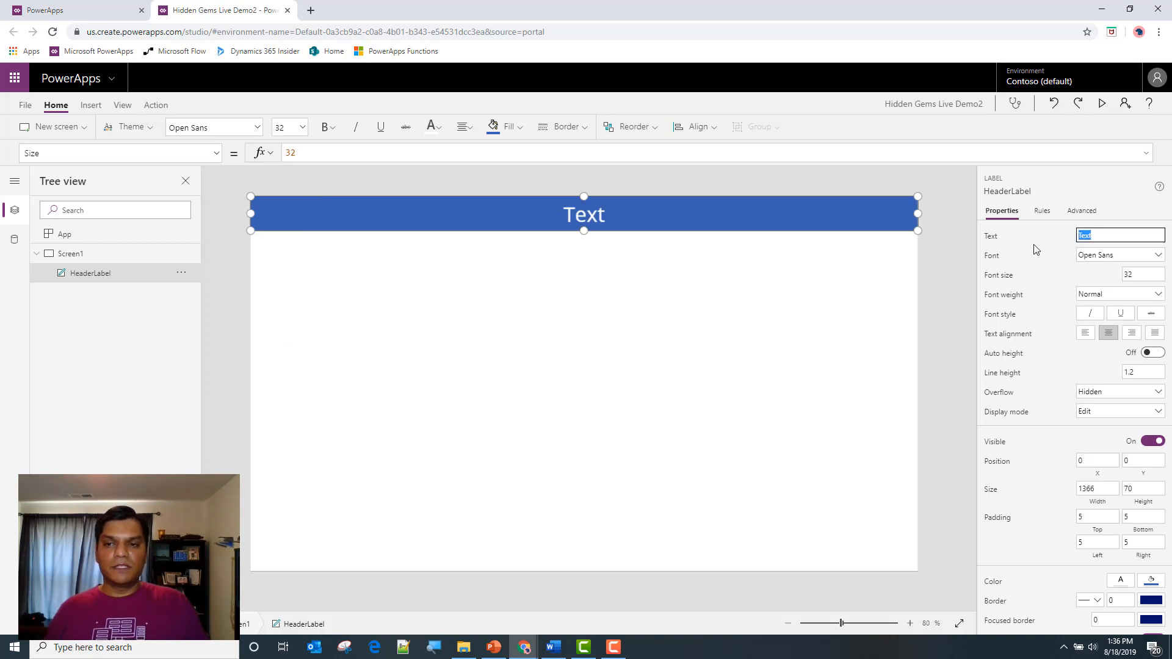
type("Hidden Gems #2-Shadow")
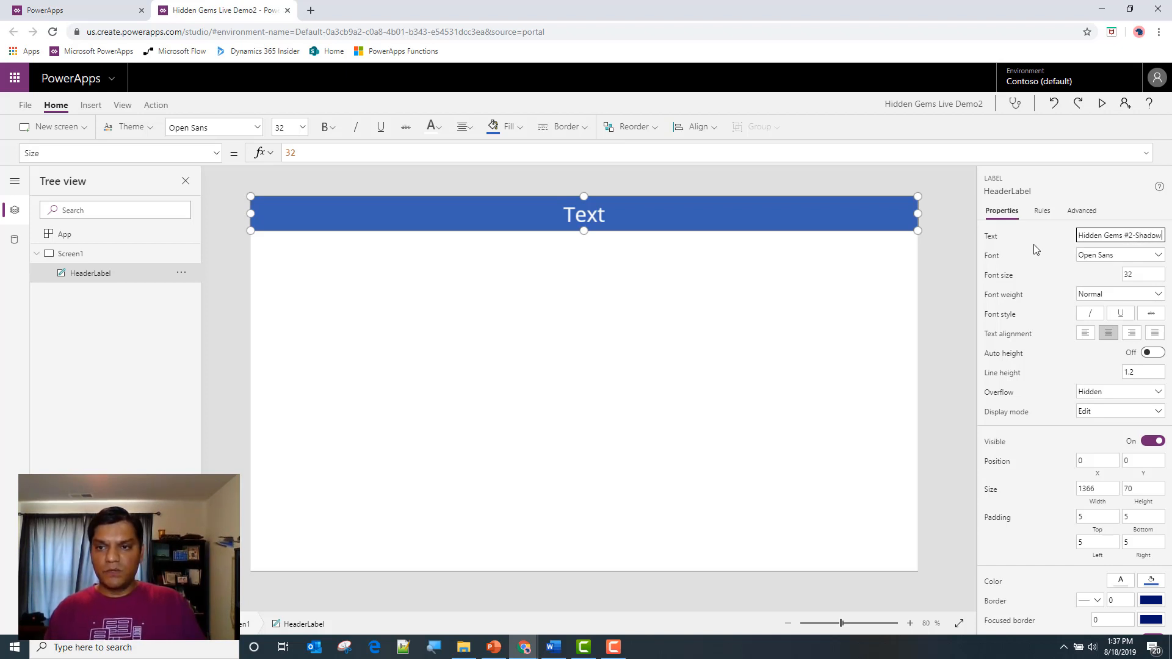
left_click(751, 216)
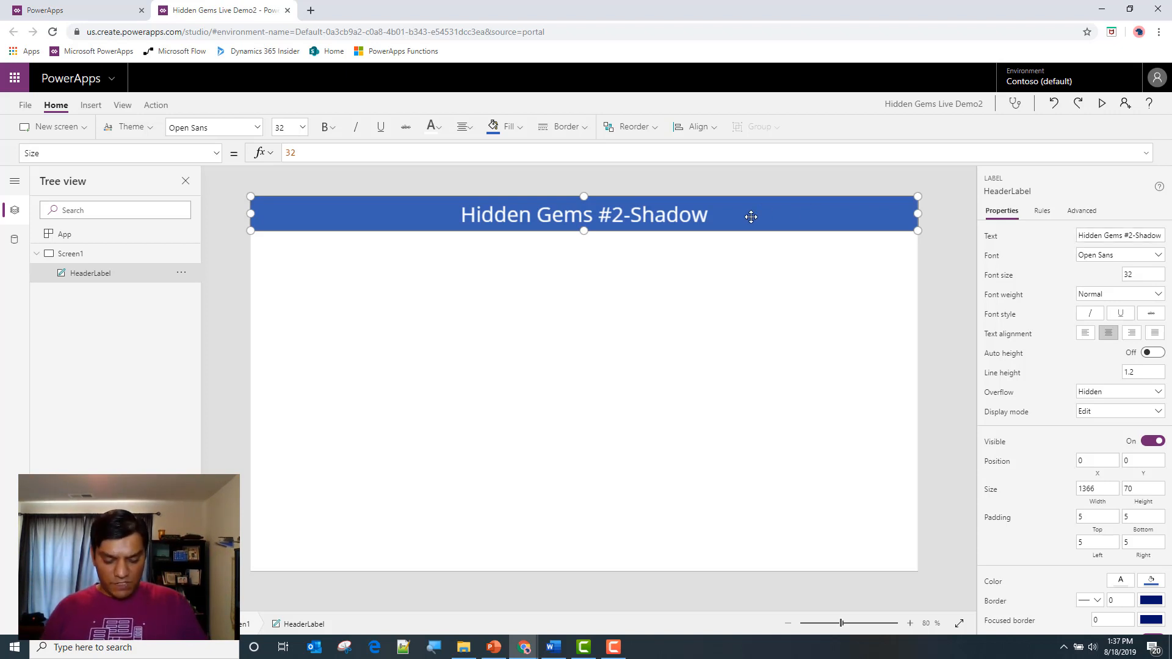
Duplicate HeaderLabel and place the copy along the bottom edge of Screen1 at position 0, 698
key("ctrl+c")
key("ctrl+v")
left_click_drag(735, 223, 657, 567)
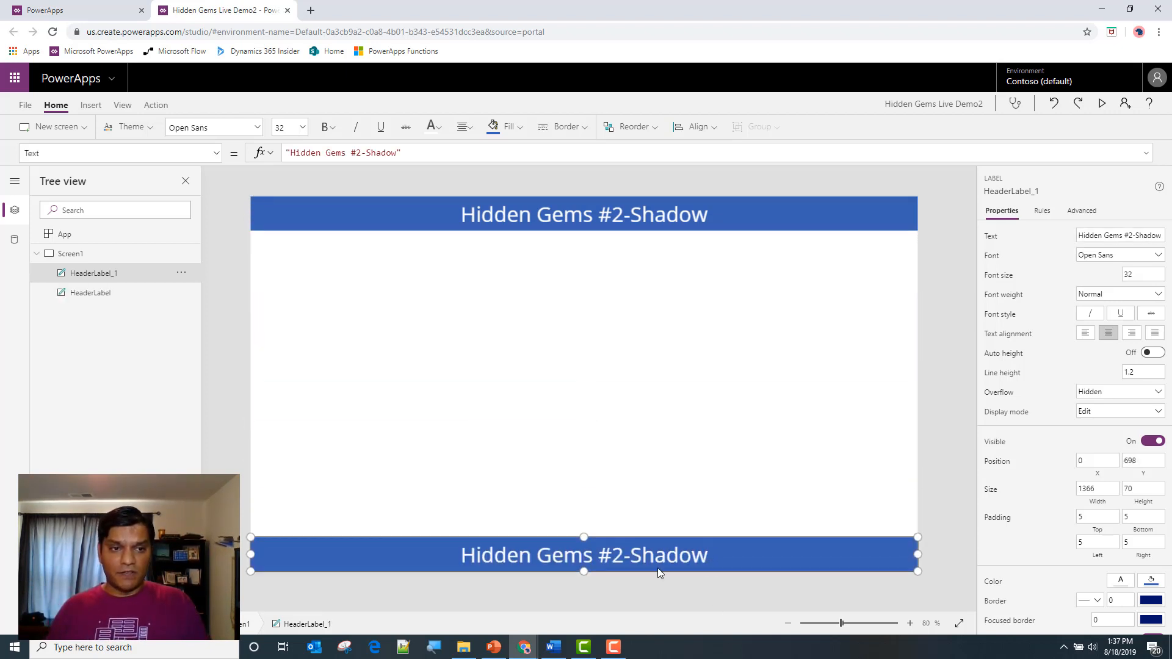
Rename the copied label HeaderLabel_1 to FooterLabel
double_click(137, 276)
left_click(138, 278)
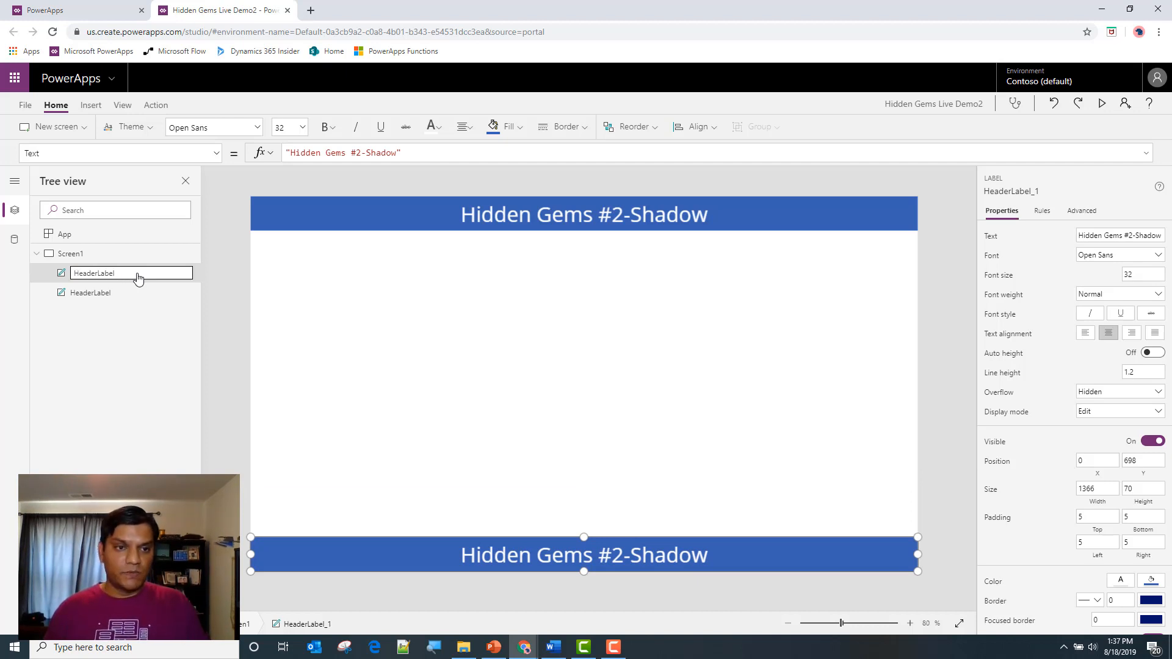
key("shift+Home")
type("Footer")
key("Return")
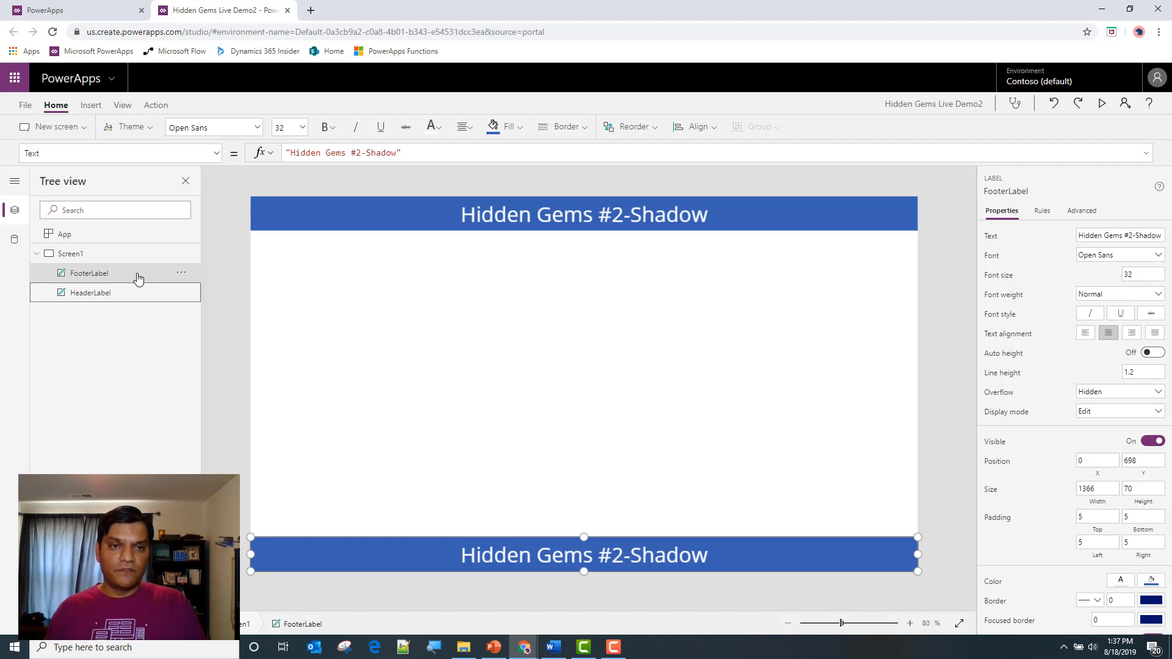
Set FooterLabel's text formula to "Powered By PowerApps"
left_click(439, 152)
key("Left")
key("shift+Home")
key("BackSpace")
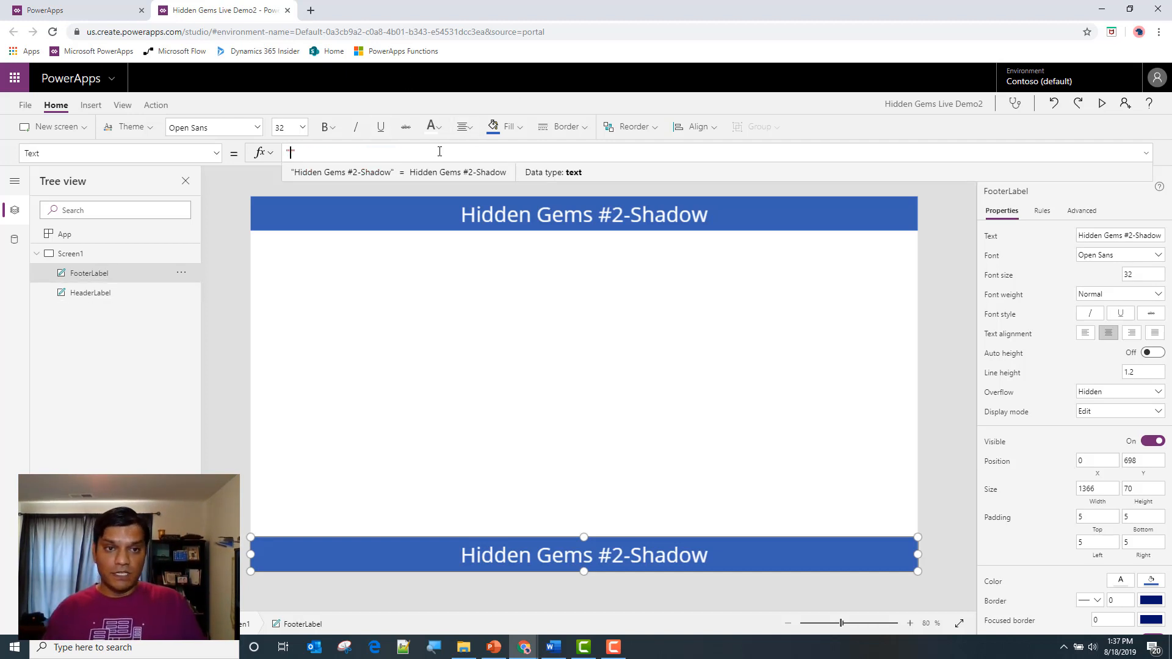
type("Powered B")
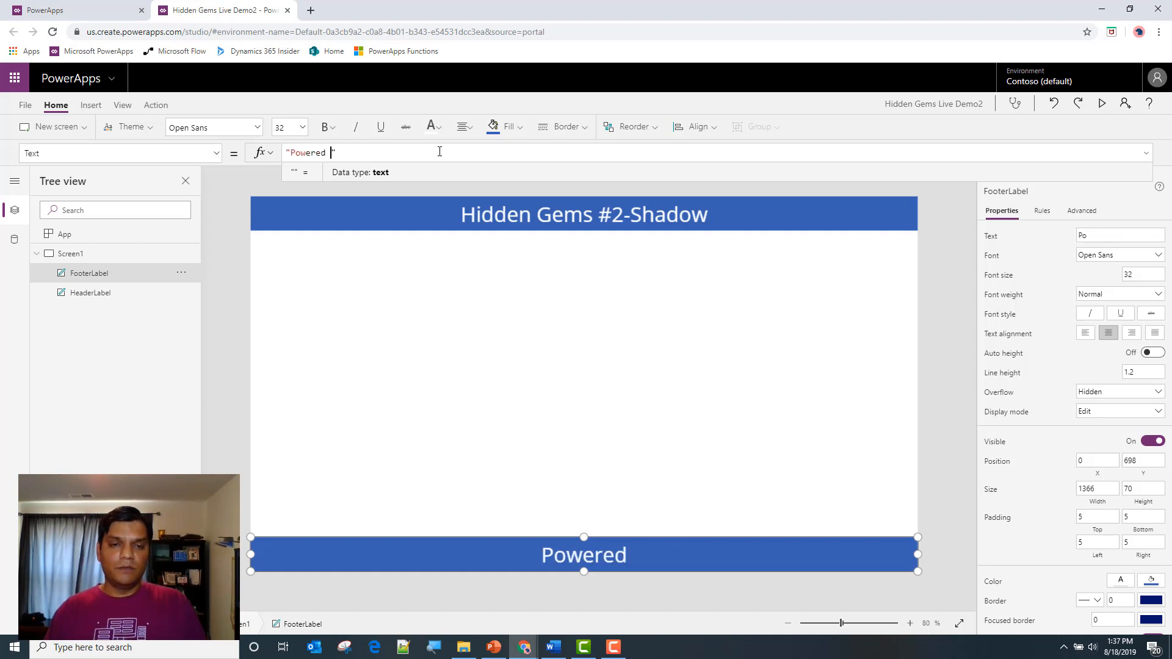
type("y PowerApps")
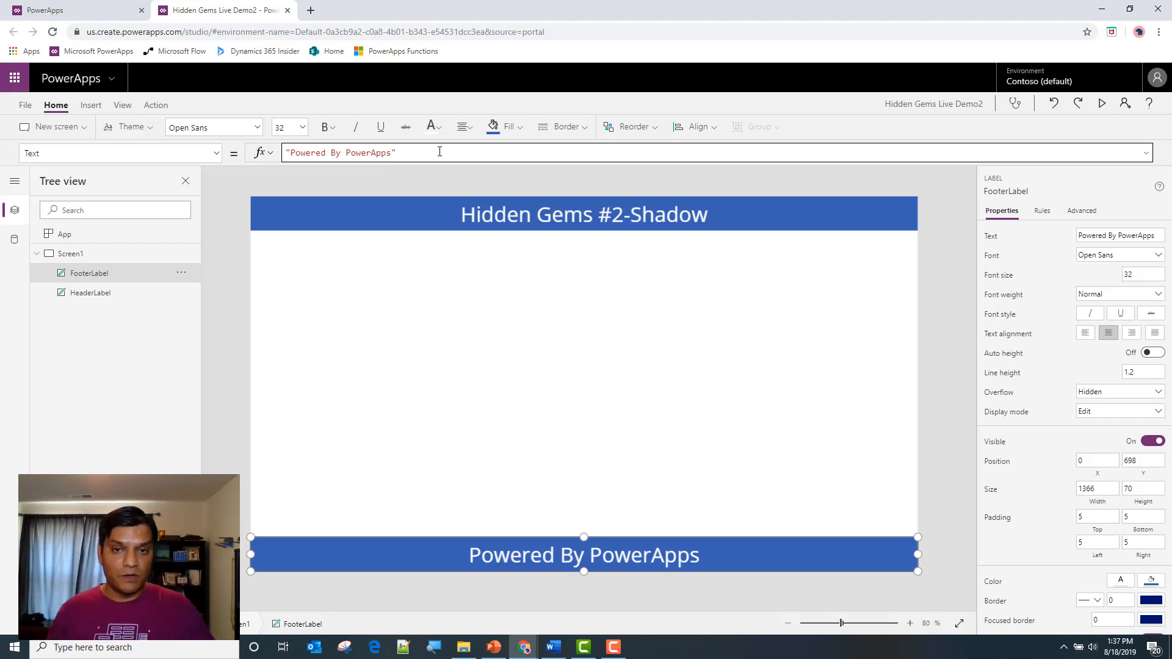
left_click(423, 411)
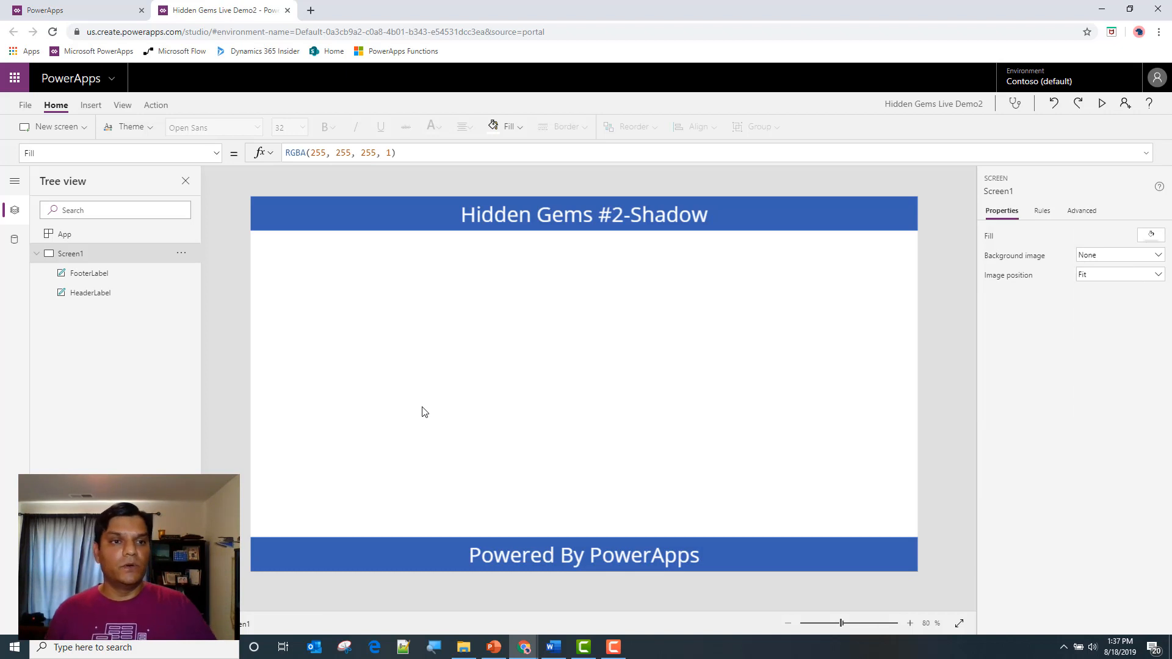
Add an image control to Screen1 at position 0, 0 and stretch it across the full 1366 width with a height of 100
left_click(91, 110)
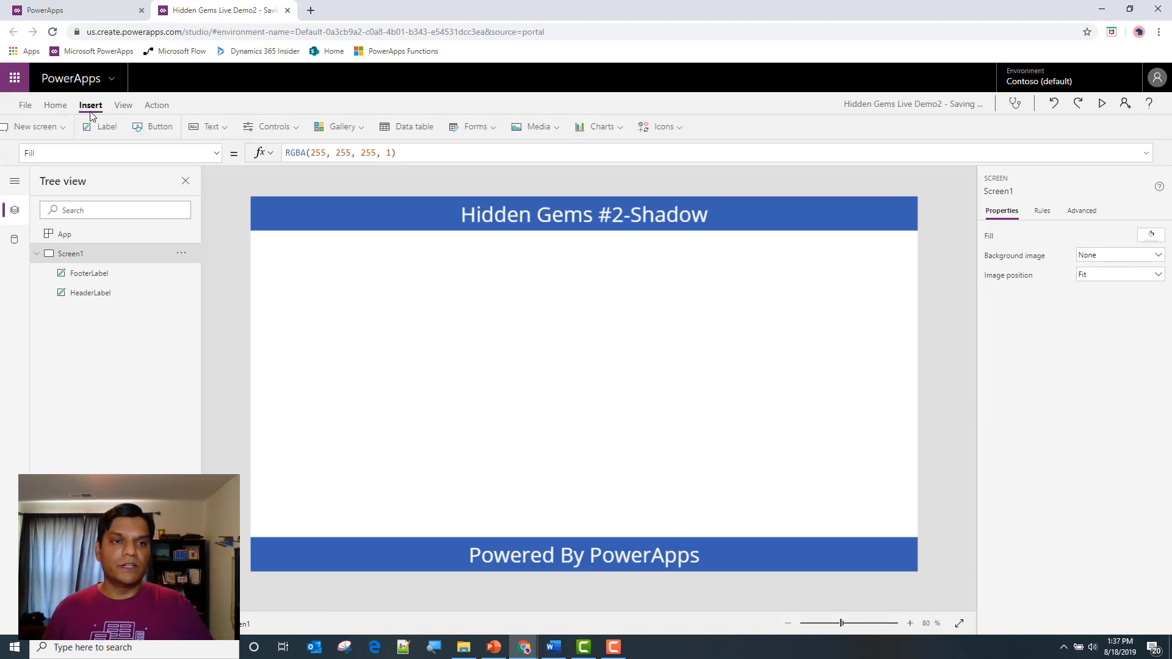
left_click(559, 126)
left_click(554, 152)
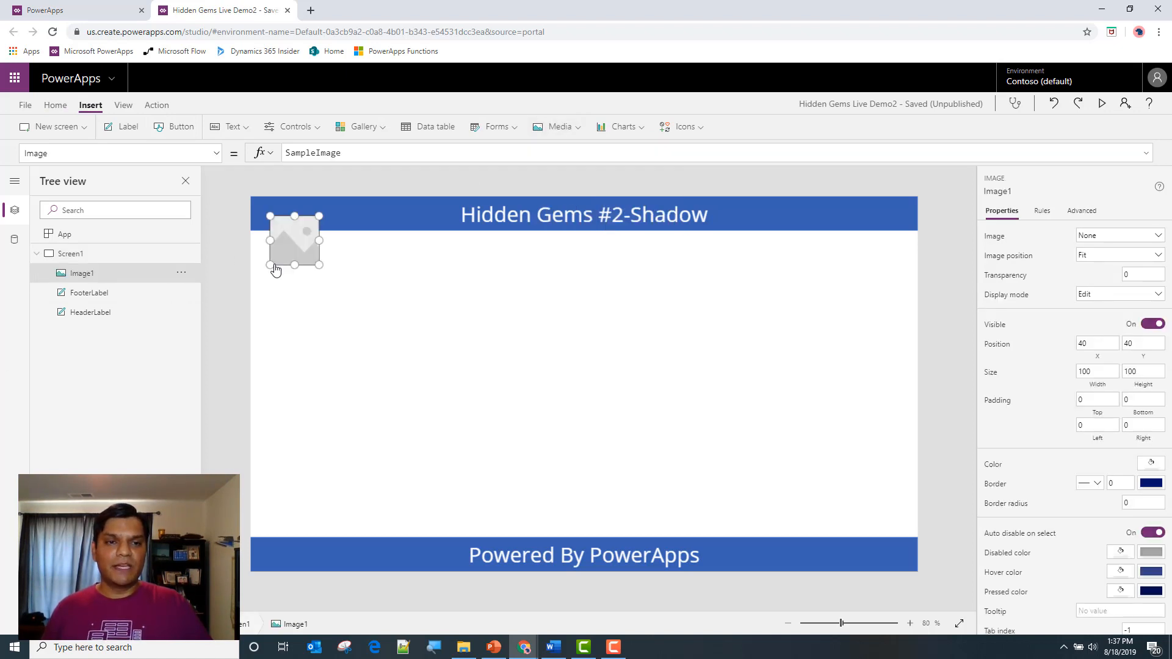
left_click_drag(301, 243, 939, 251)
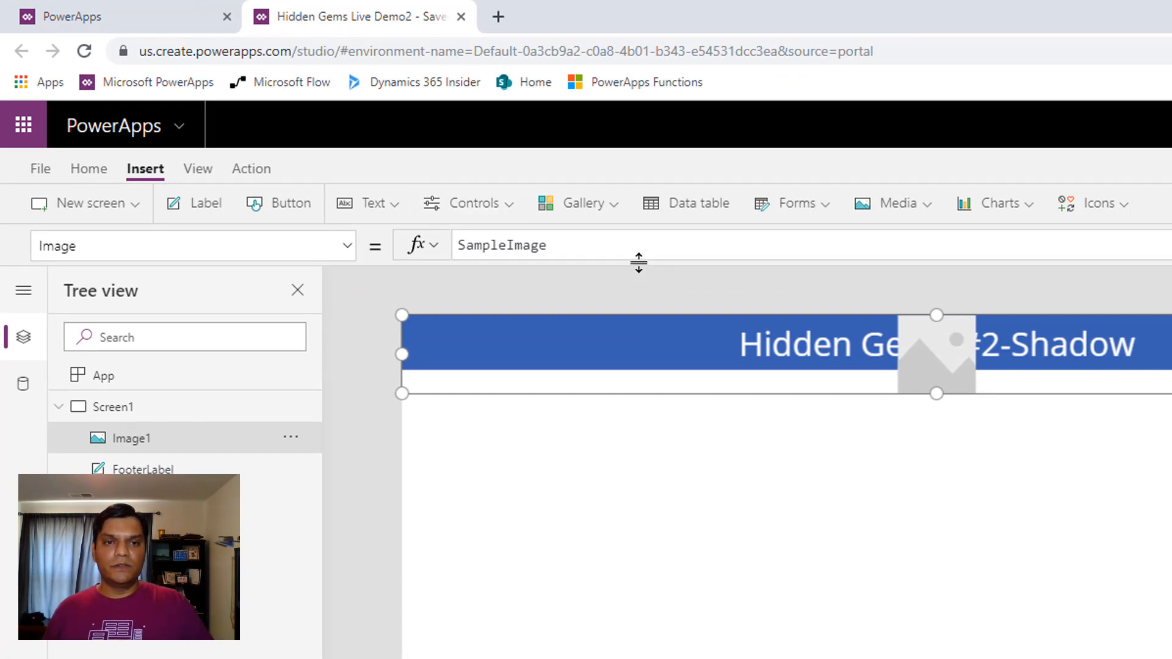
Set Image1's source to BlueShadow and its image position to Stretch
left_click_drag(549, 245, 201, 225)
type("blue")
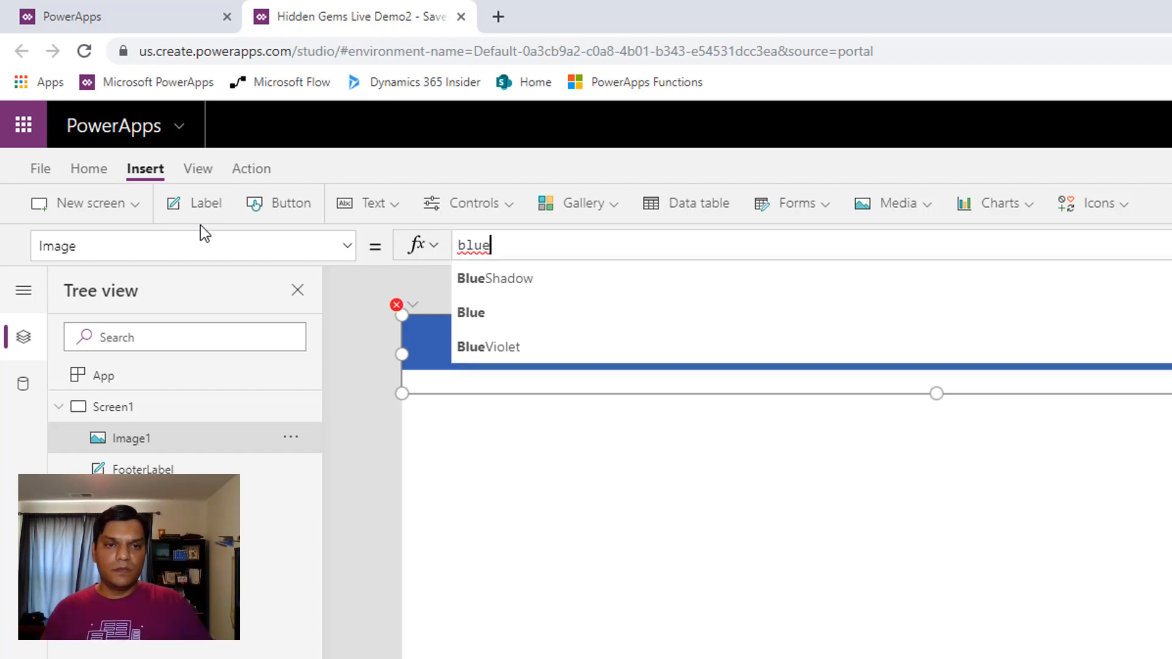
key("Tab")
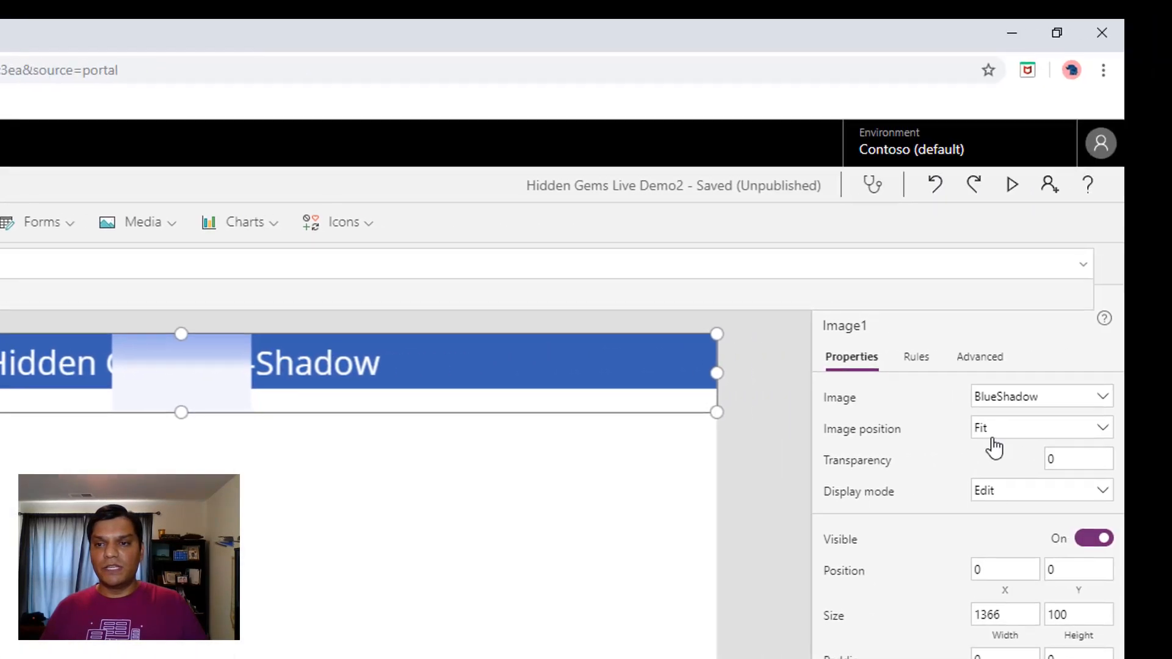
left_click(994, 433)
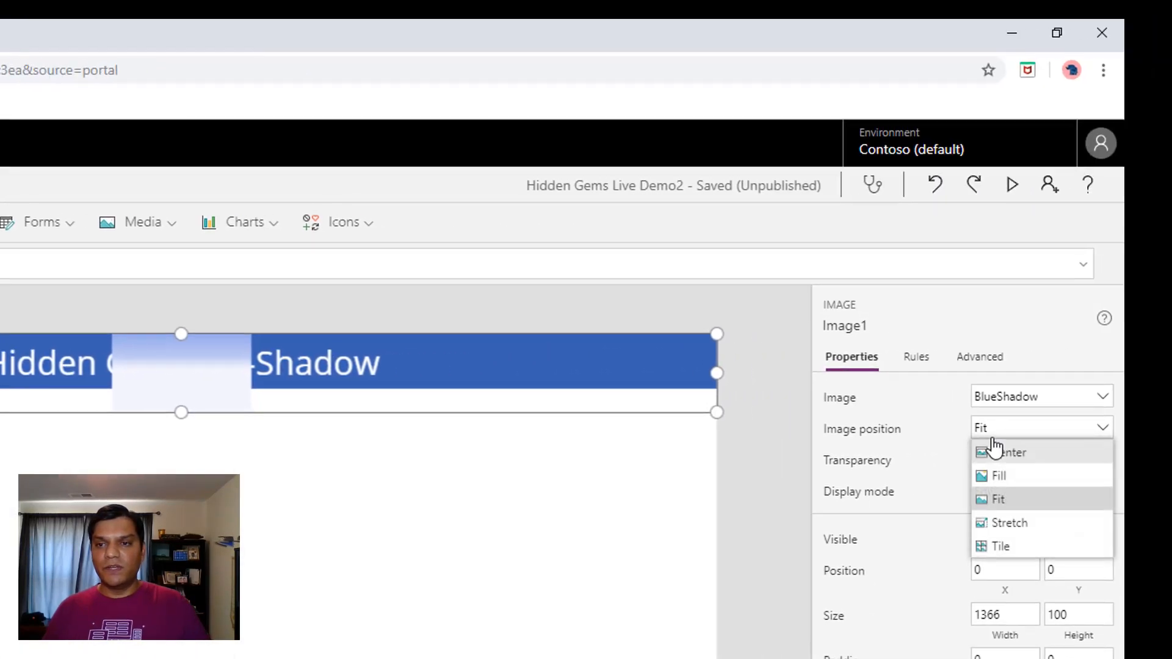
left_click(999, 523)
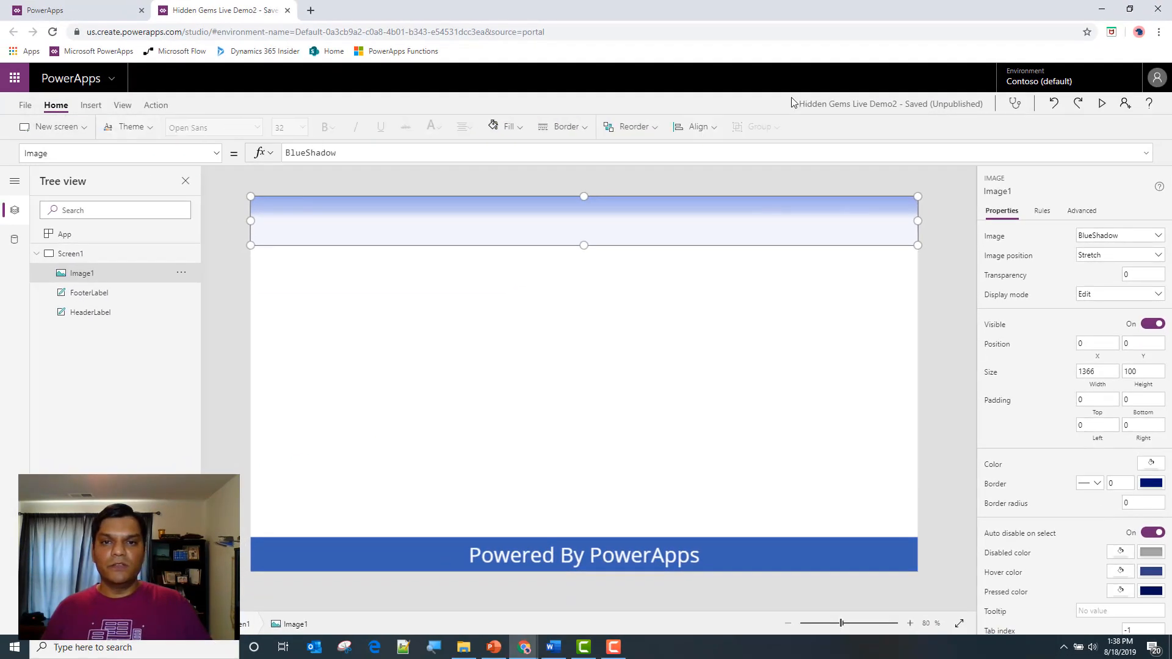
Send Image1 to the back, behind HeaderLabel
left_click(629, 132)
left_click(644, 181)
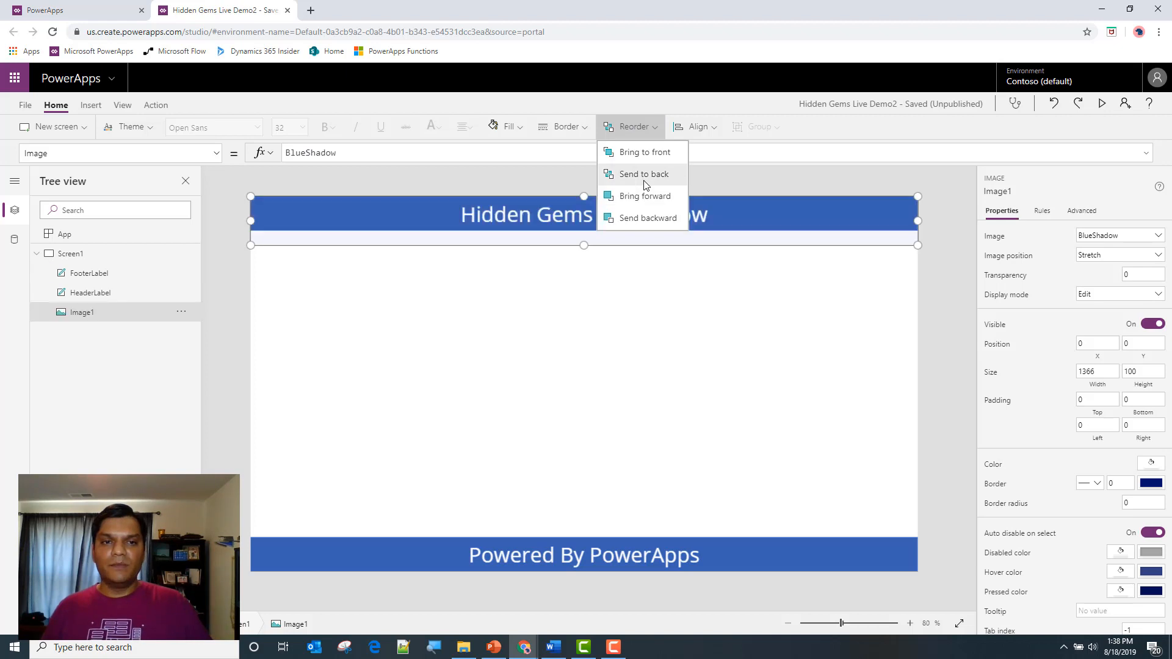
left_click(544, 238)
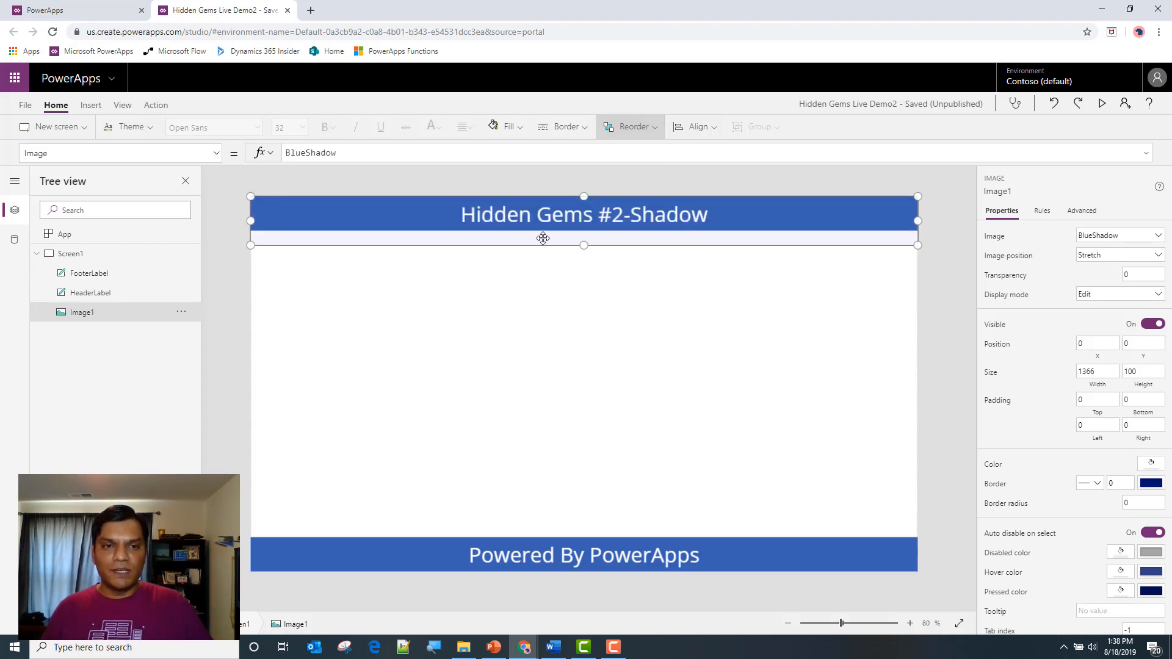
Move and resize Image1 so it extends below the header, at Y 41 with a height of 146
left_click_drag(544, 237, 584, 292)
left_click(596, 332)
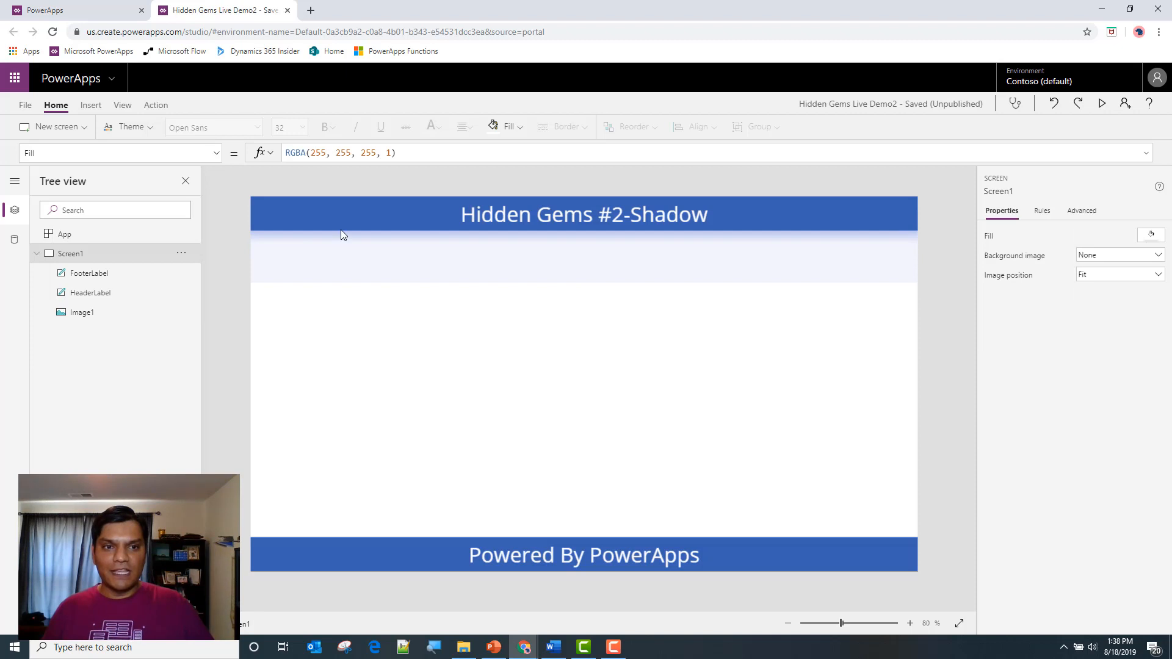
mouse_move(342, 250)
left_mouse_down()
mouse_move(341, 236)
mouse_move(341, 247)
left_mouse_up()
left_click(446, 391)
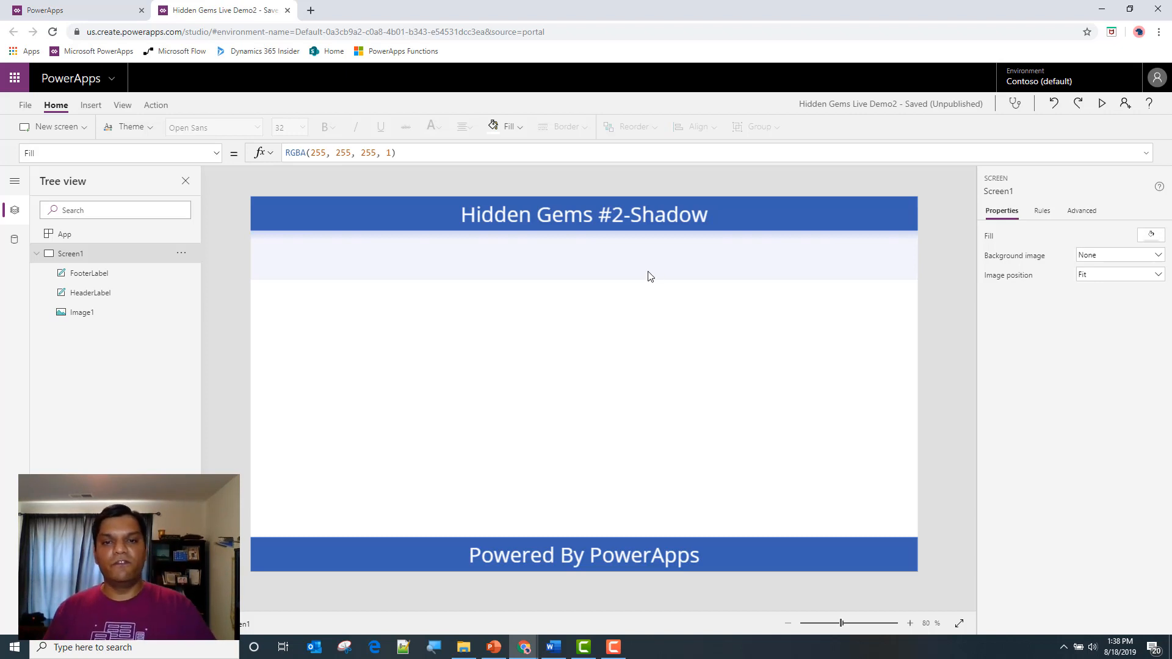
left_click(652, 256)
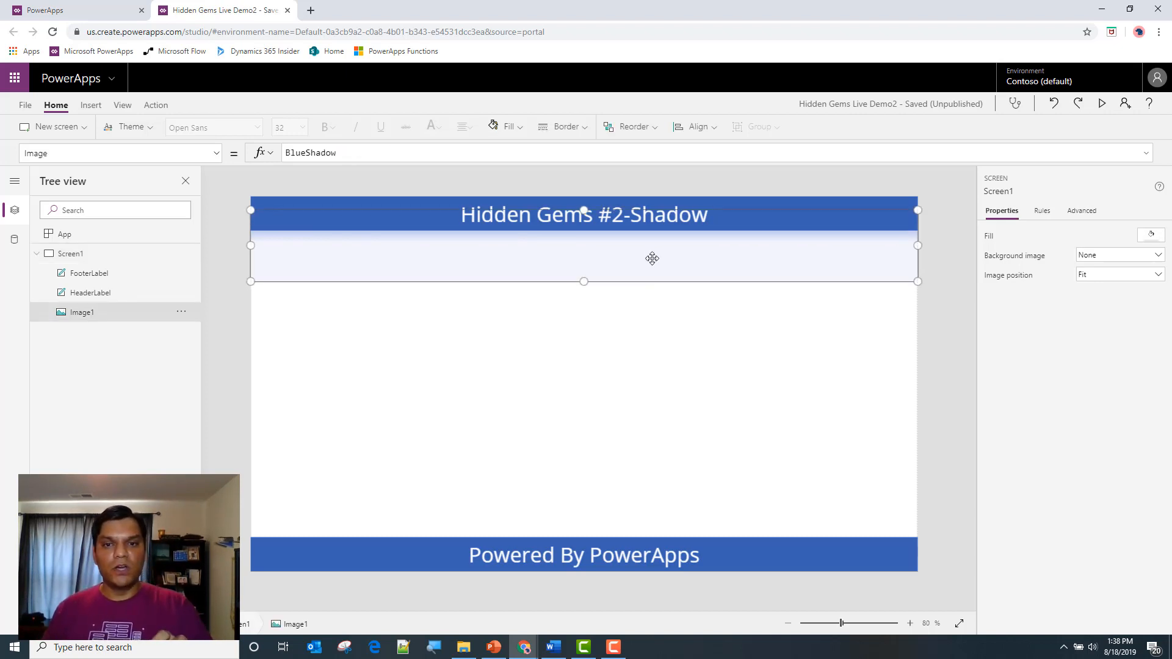
left_click(628, 450)
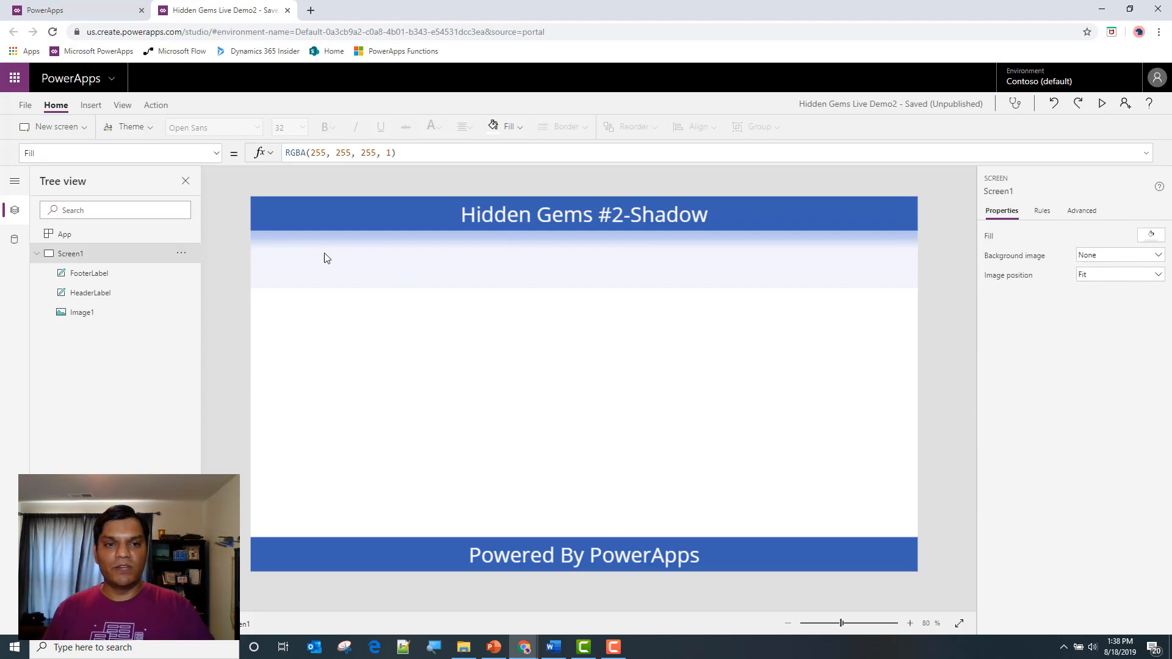
Duplicate Image1 and place the copy over the footer at position 0, 622
left_click(640, 259)
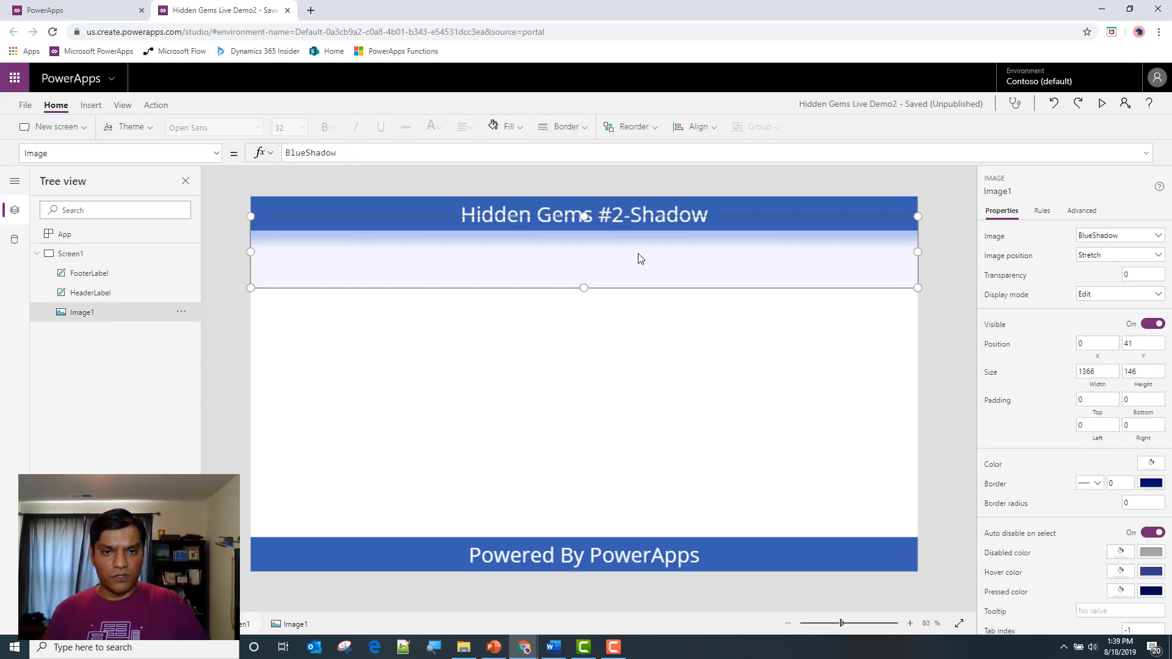
key("ctrl+c")
key("ctrl+v")
left_click_drag(636, 254, 586, 557)
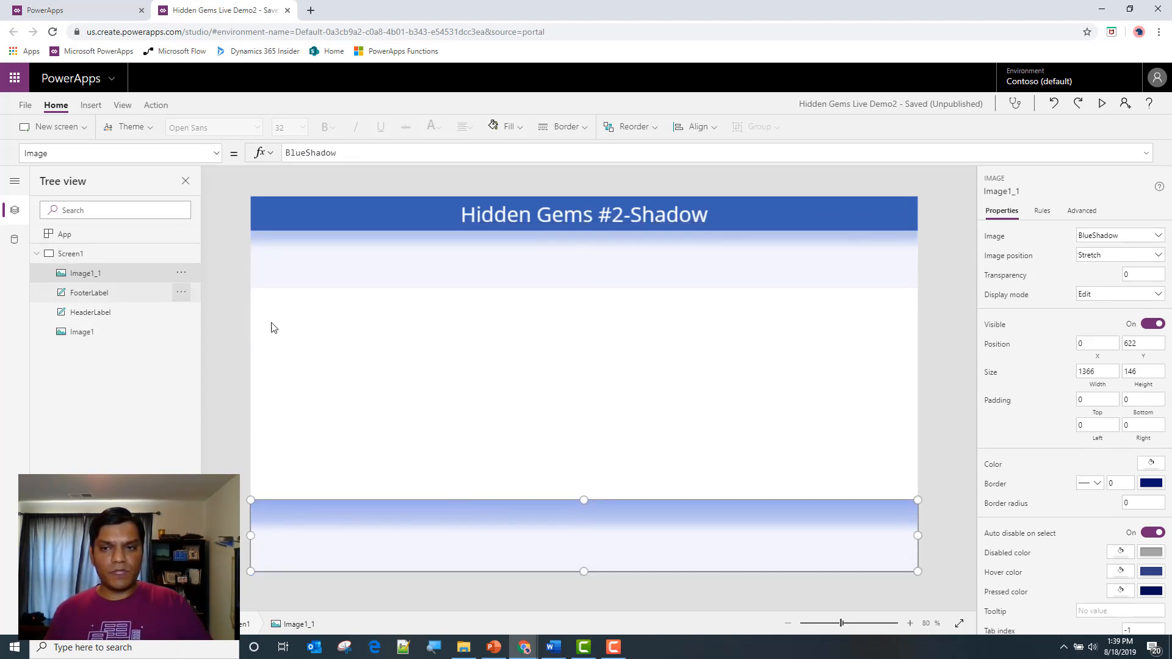
Set the ImageRotation property of Image1_1 to ImageRotation.Rotate180
left_click(1082, 211)
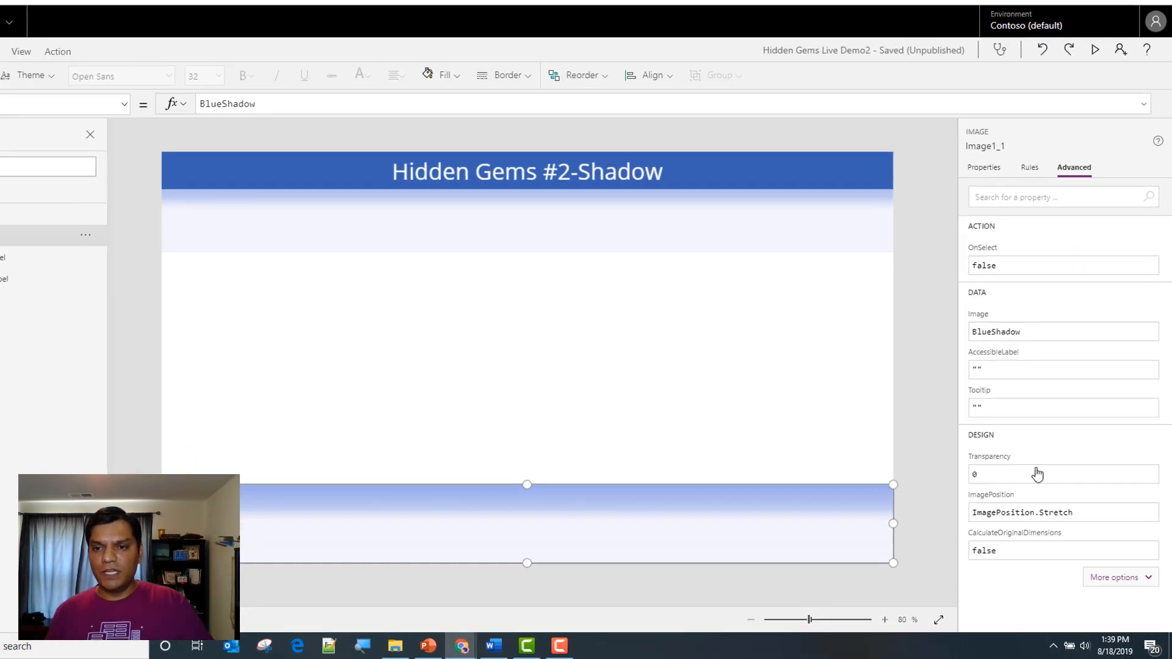
left_click(1047, 526)
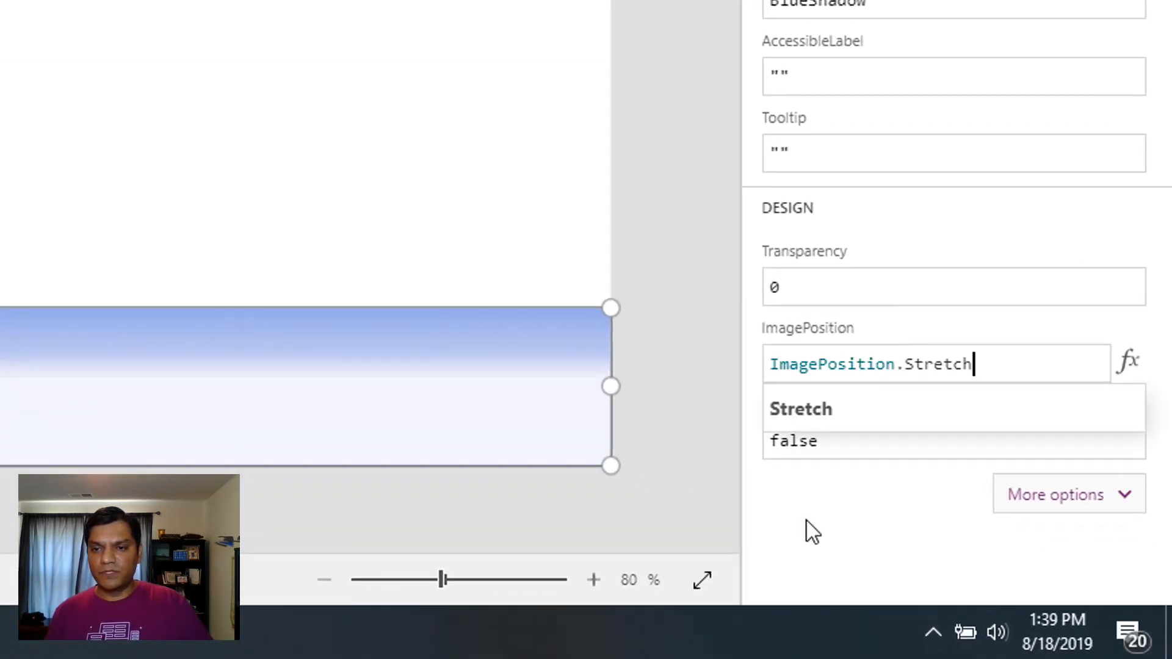
left_click(839, 496)
left_click(1073, 510)
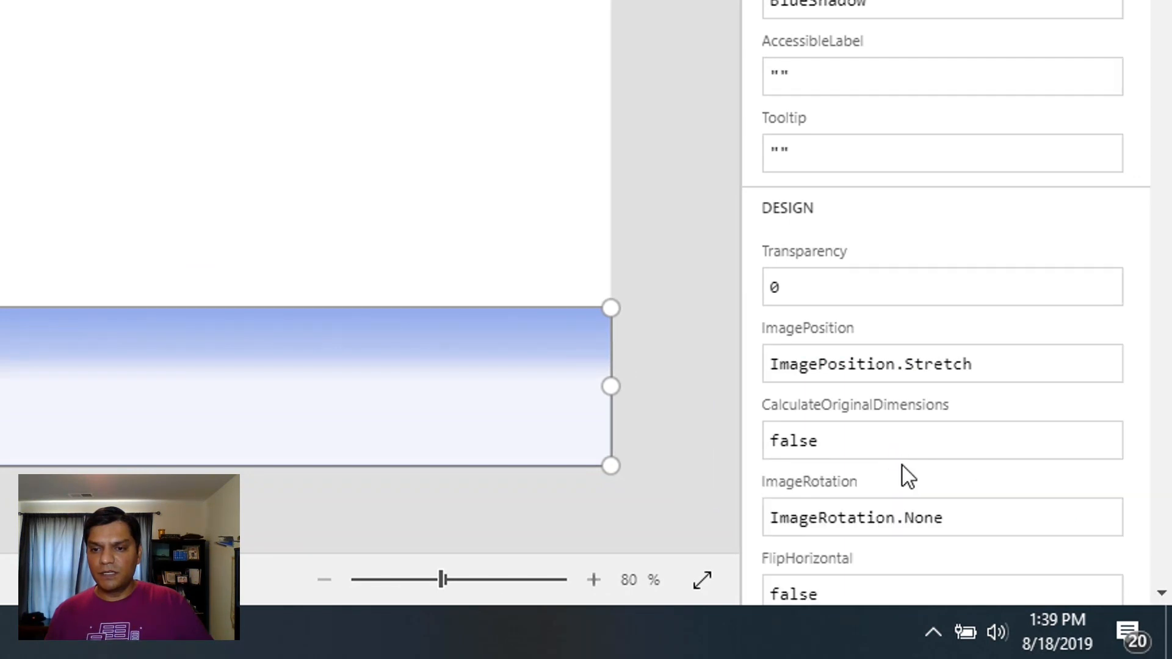
left_click(911, 518)
key("BackSpace")
key("BackSpace")
key("BackSpace")
key("BackSpace")
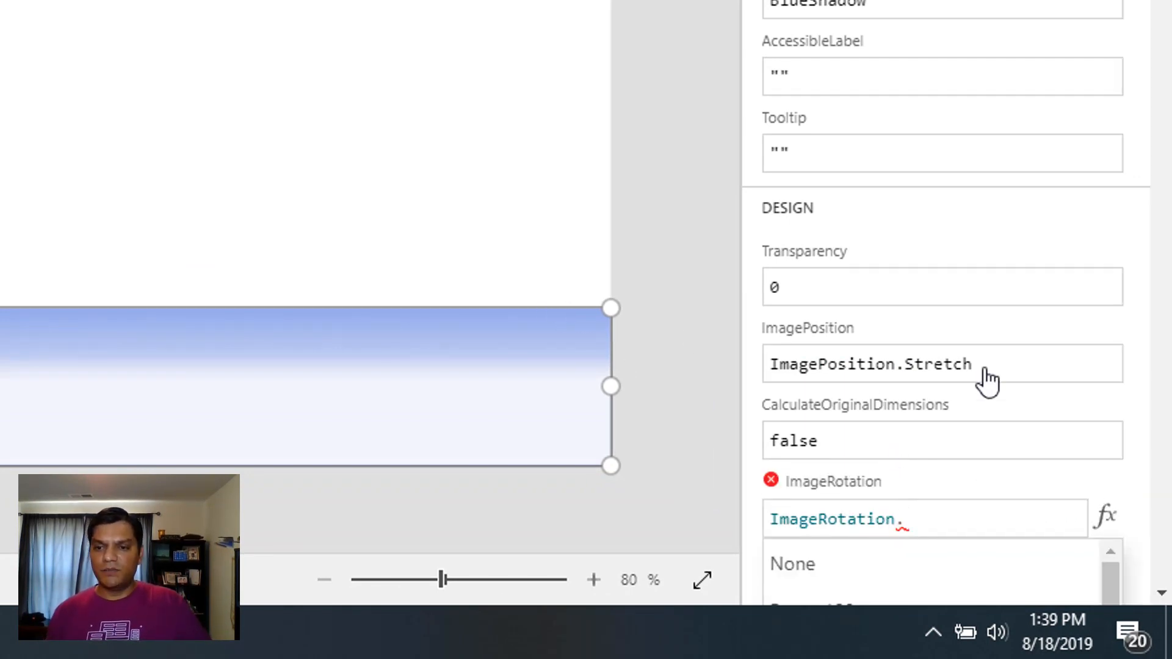
scroll(1002, 372, "down", 1)
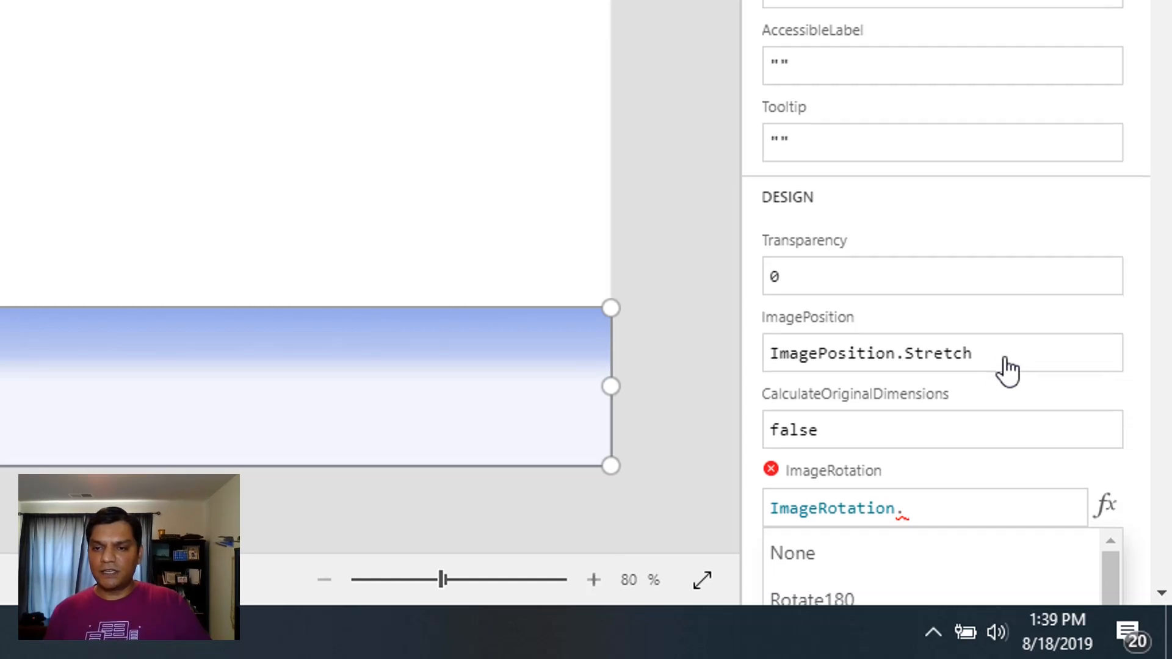
left_click(904, 585)
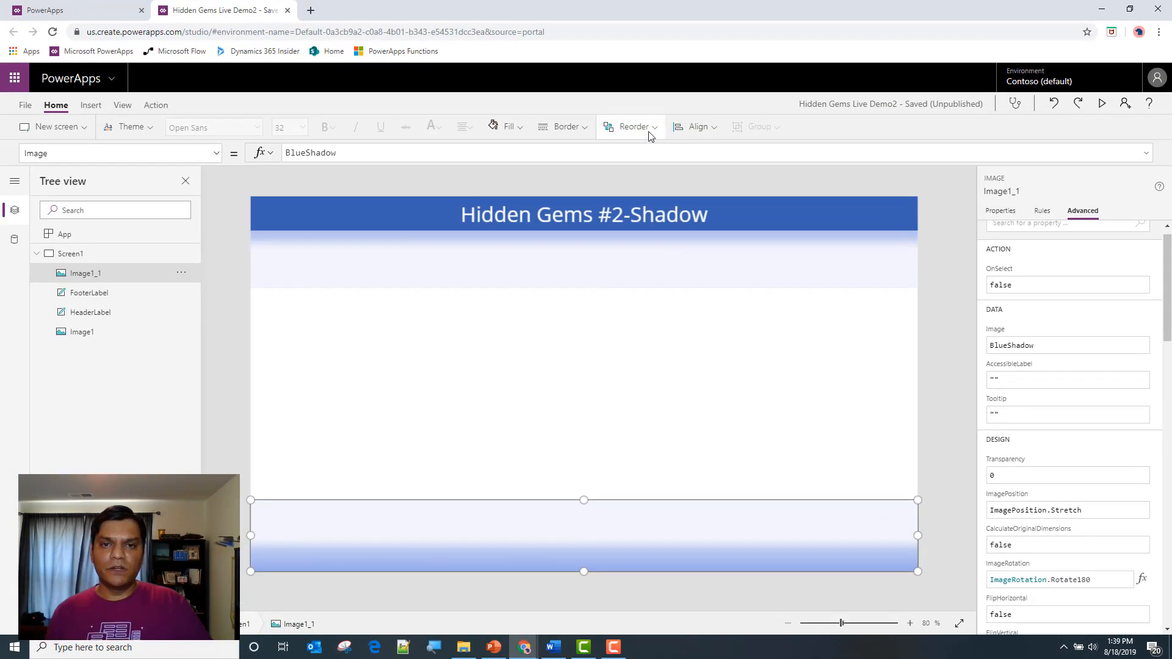
Send Image1_1 to the back and move it up so its shadow sits just above the footer label
left_click(650, 133)
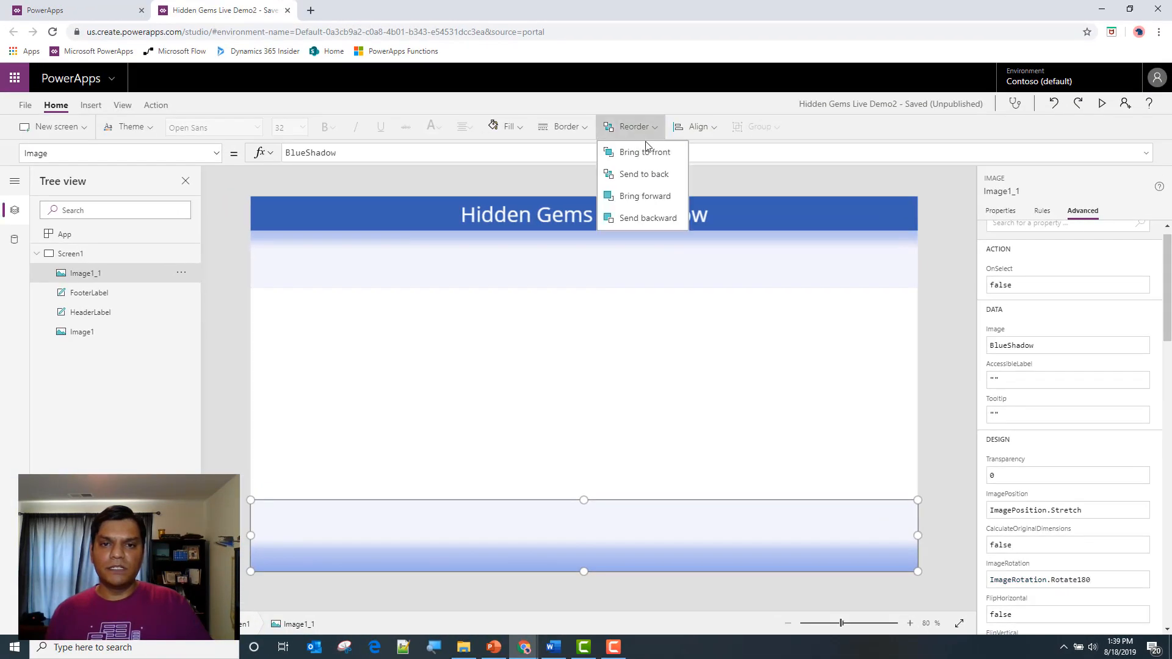
left_click(645, 176)
left_click_drag(616, 525, 616, 502)
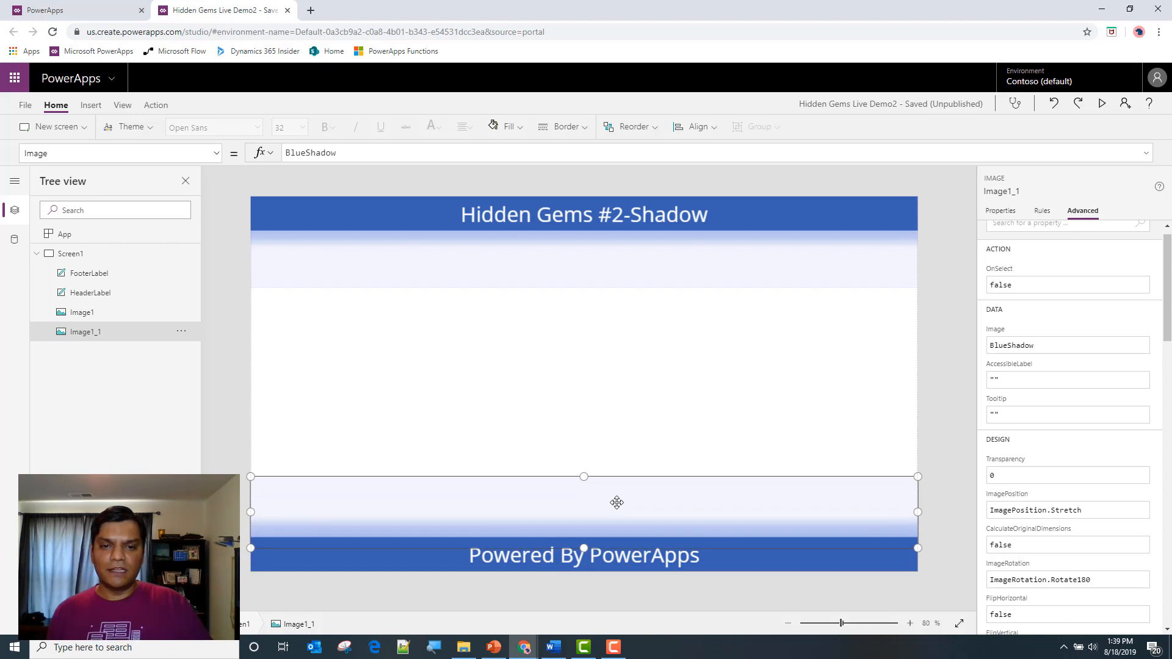
Save the app, publish this version of Hidden Gems Live Demo2, and return to the canvas
left_click(774, 389)
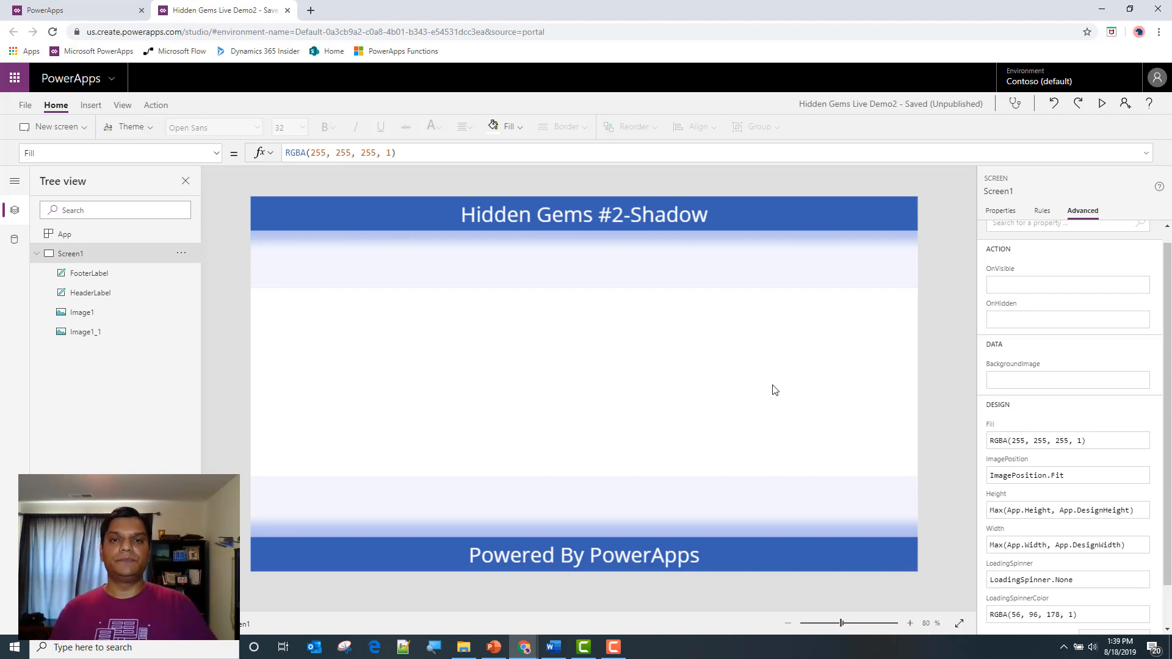
left_click(26, 109)
left_click(156, 242)
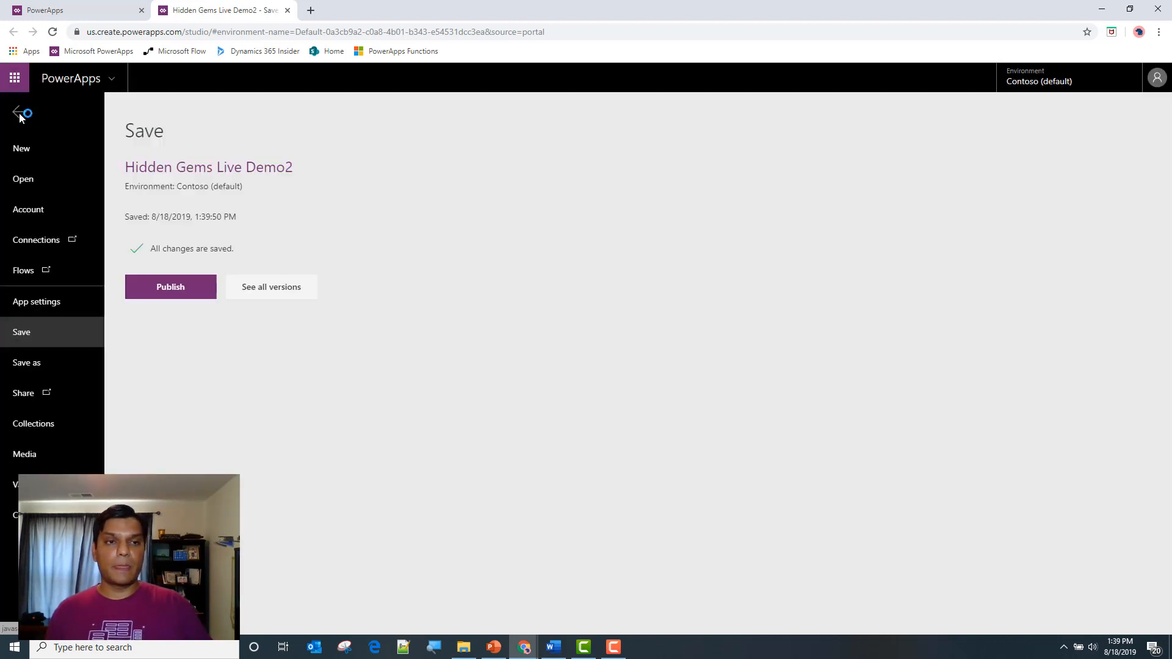
left_click(150, 294)
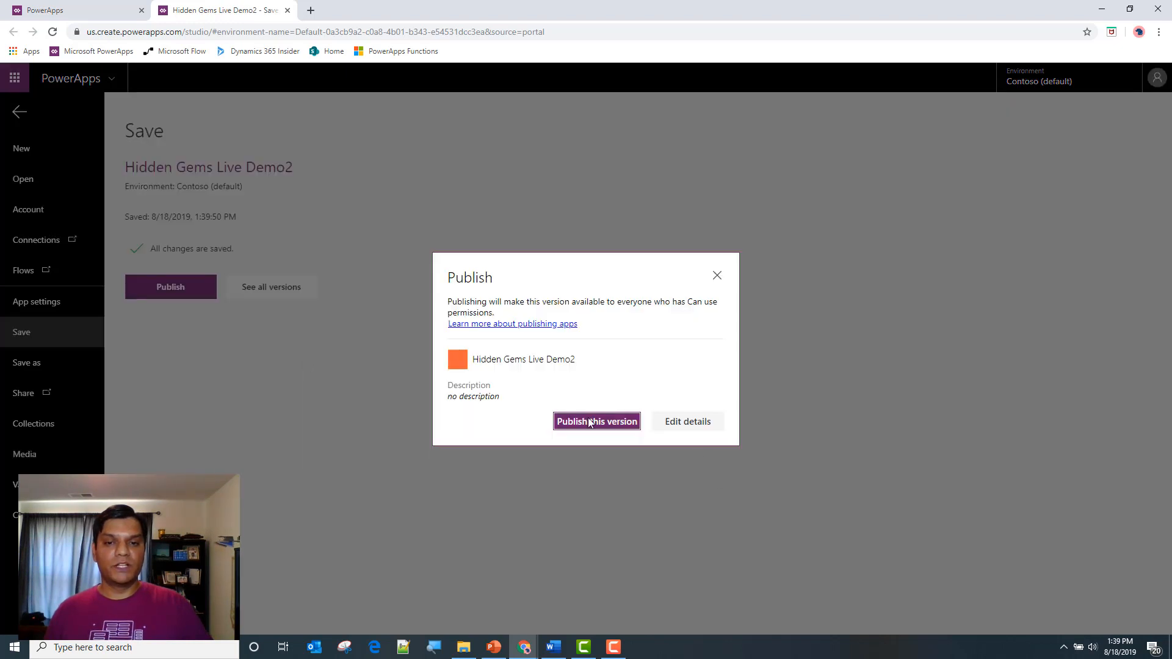
left_click(567, 423)
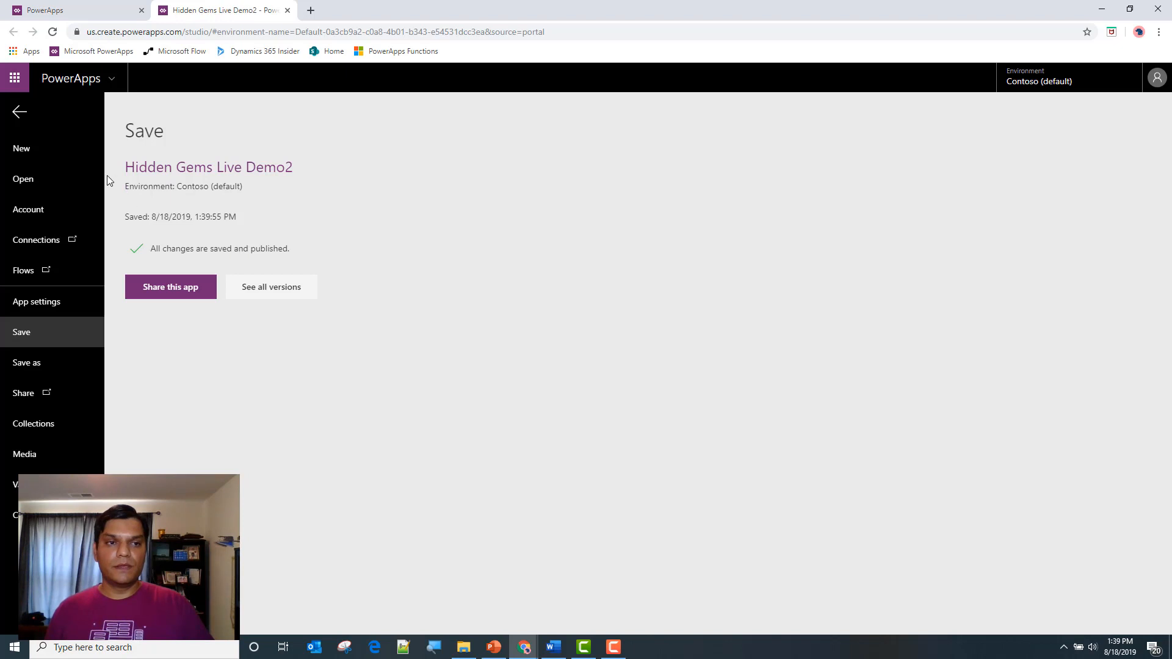
left_click(23, 116)
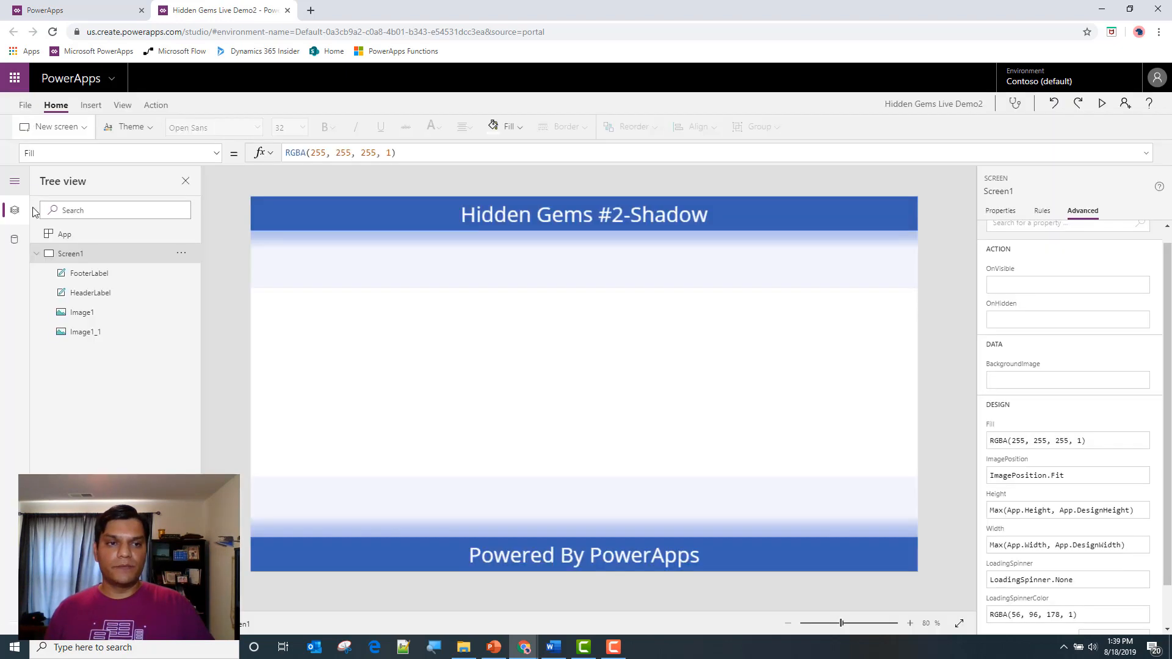
Collapse Screen1 in the tree and rename it Screen1-Shadown
left_click(37, 255)
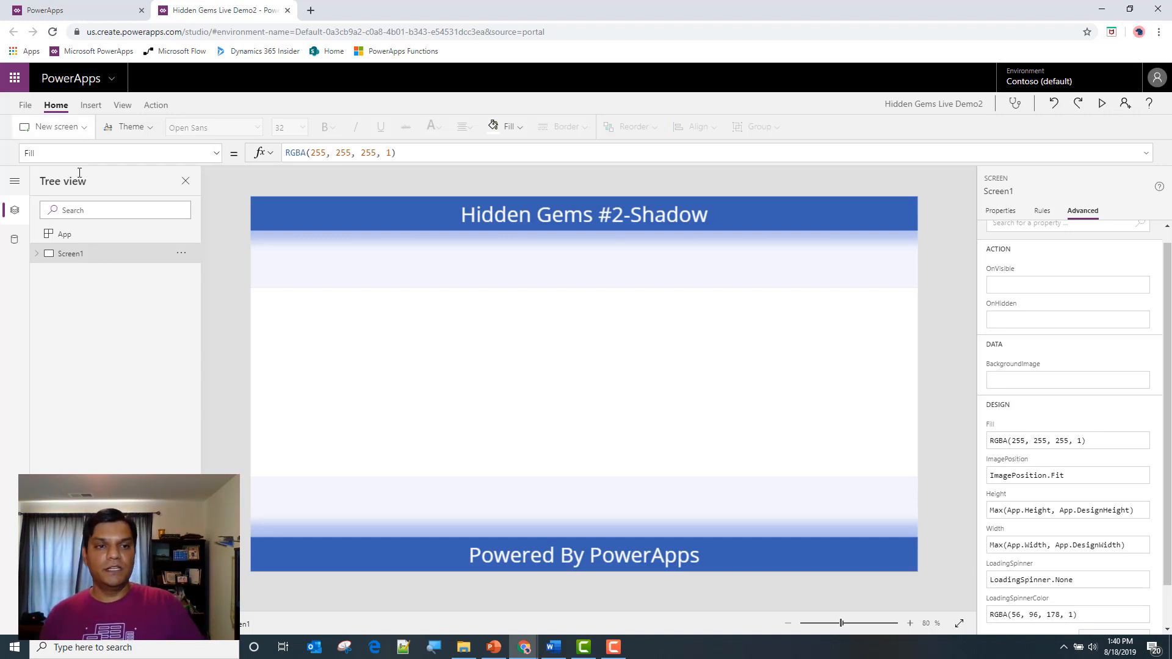
double_click(86, 255)
left_click(95, 254)
type("-Shadown")
key("Return")
Duplicate the Screen1-Shadown screen and rename the copy Screen-Color
right_click(96, 256)
left_click(113, 288)
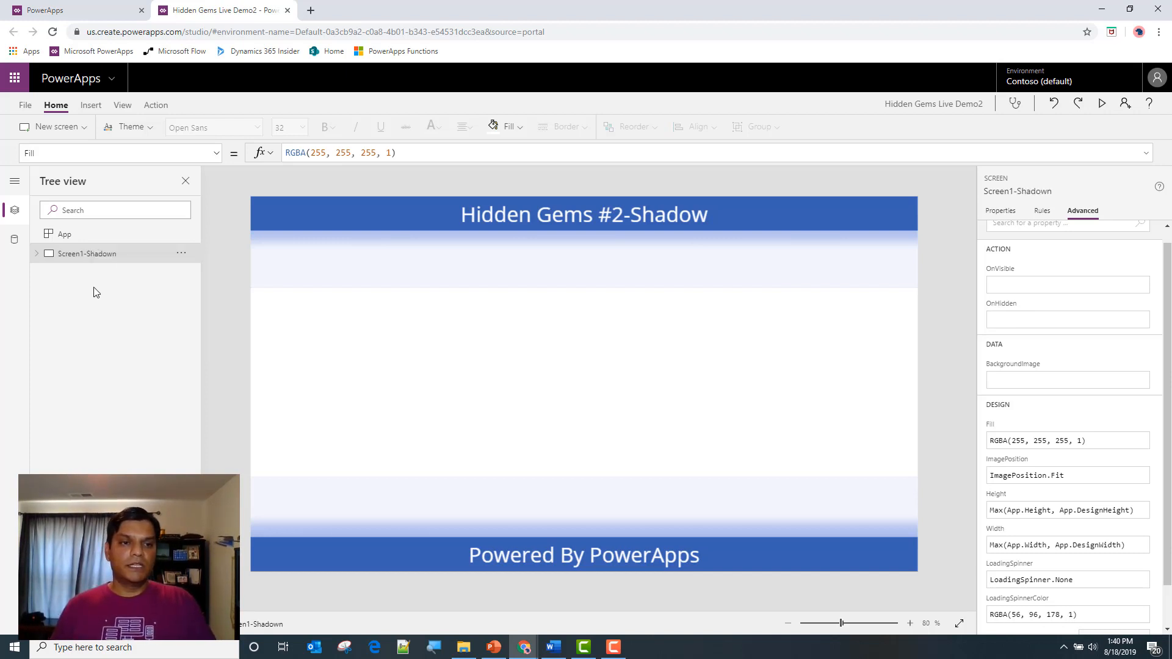
double_click(90, 274)
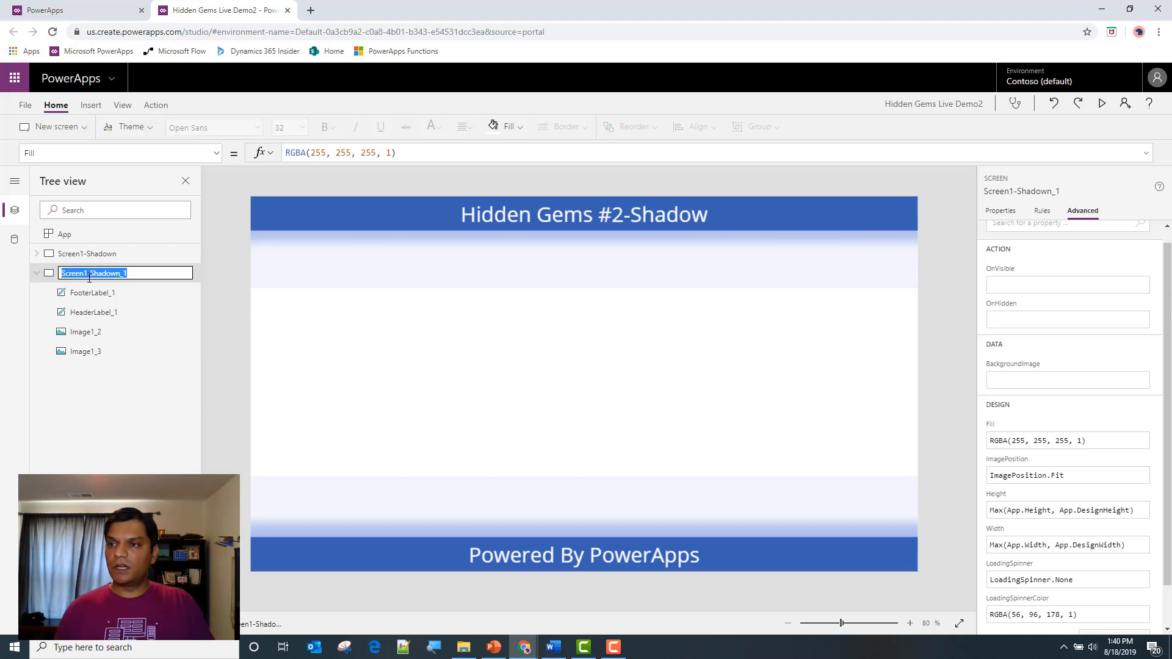
key("BackSpace")
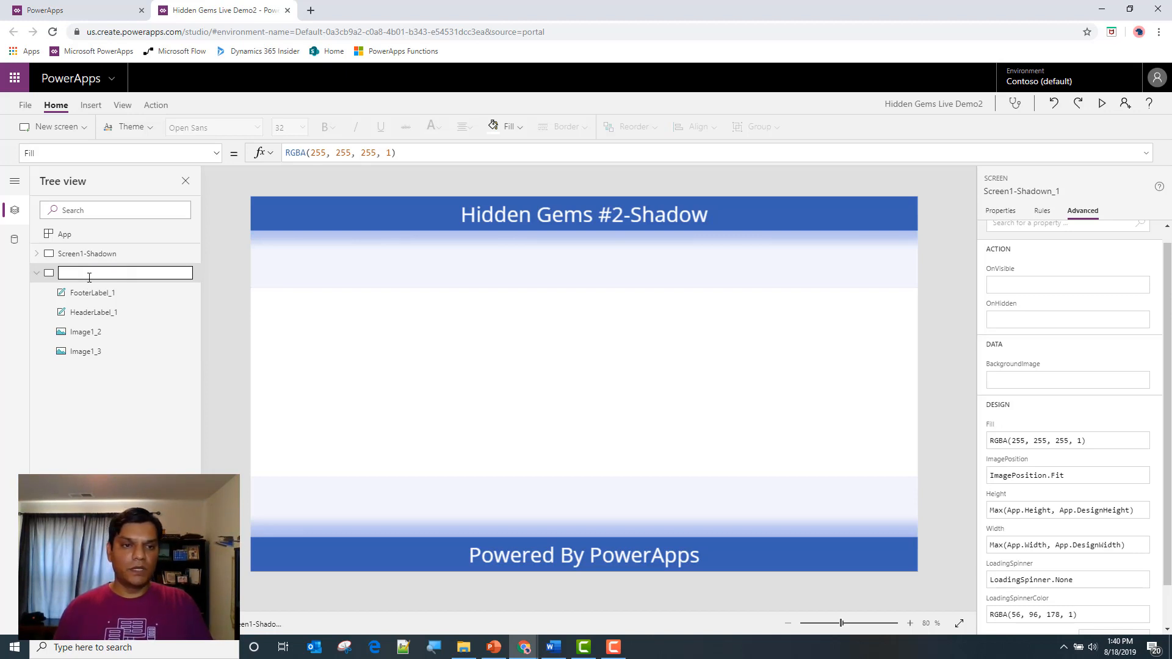
type("Screen")
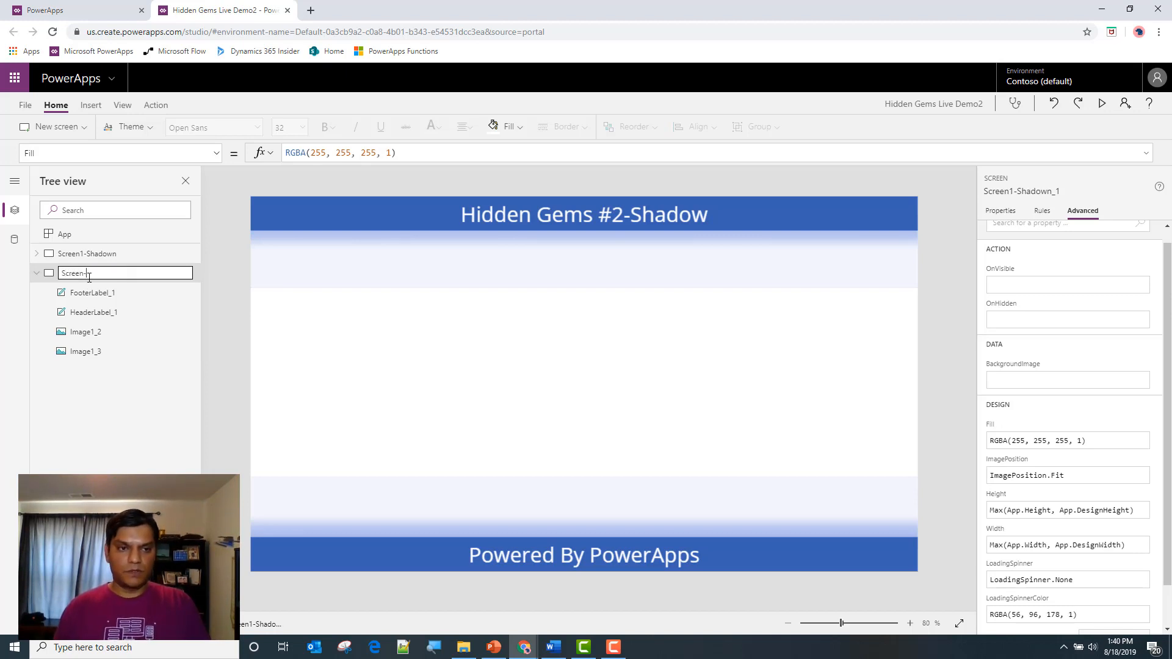
type("-Color")
key("Return")
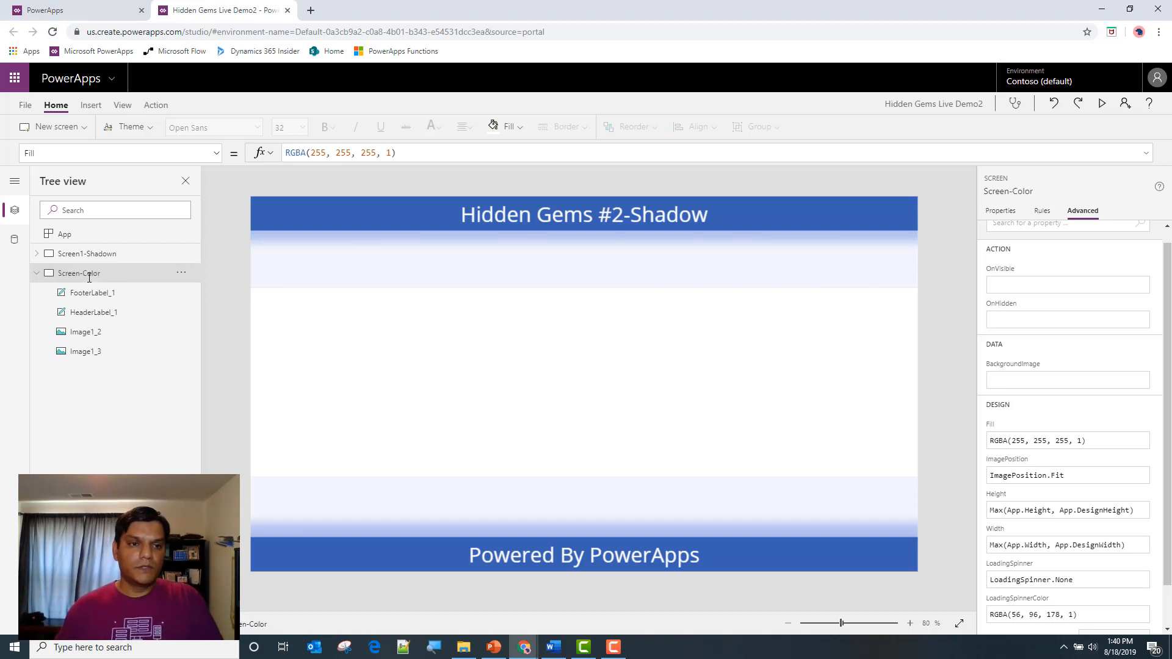
Delete the two shadow images below the header and above the footer on Screen-Color
left_click(430, 258)
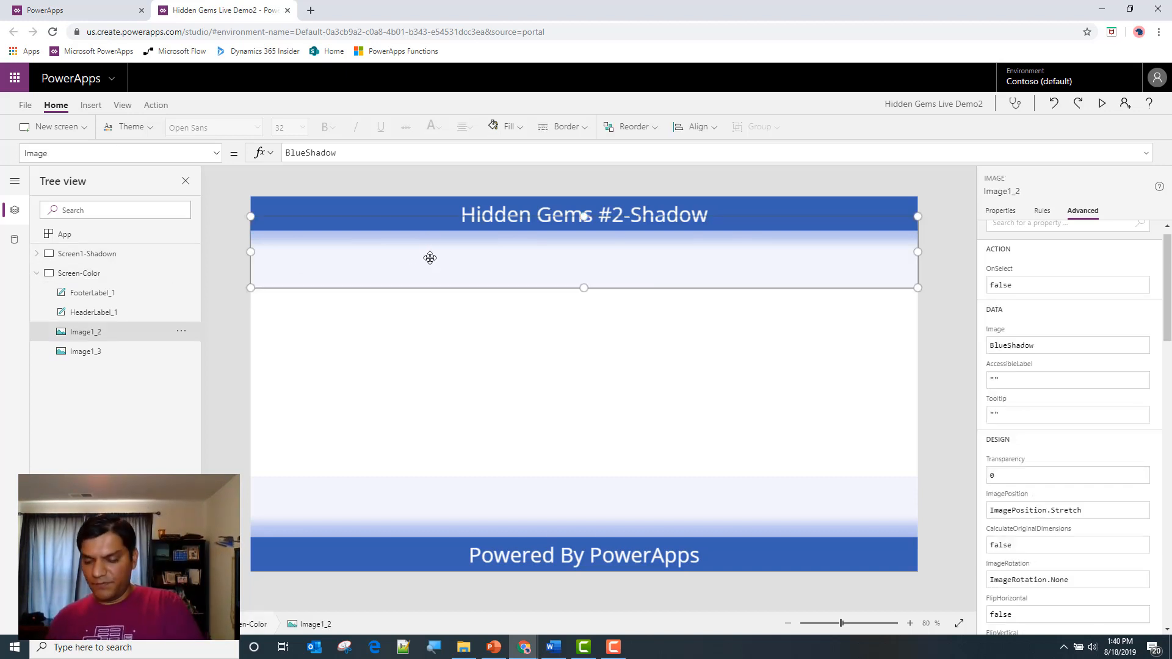
key("Delete")
left_click(515, 516)
key("Delete")
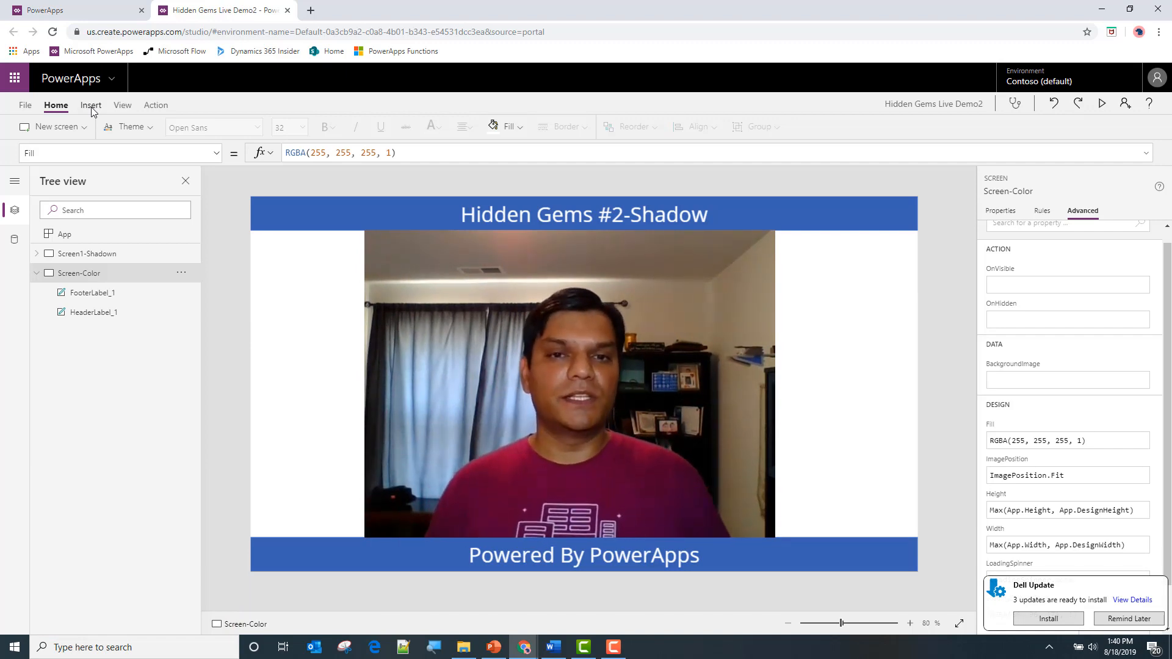
left_click(499, 128)
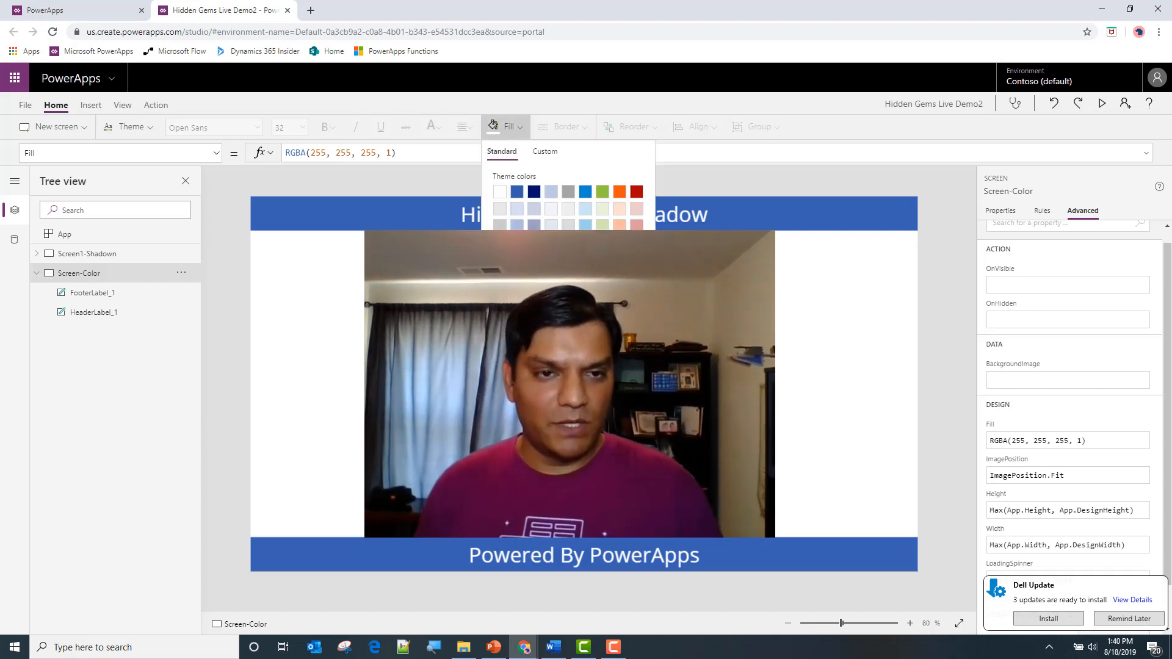
left_click(427, 259)
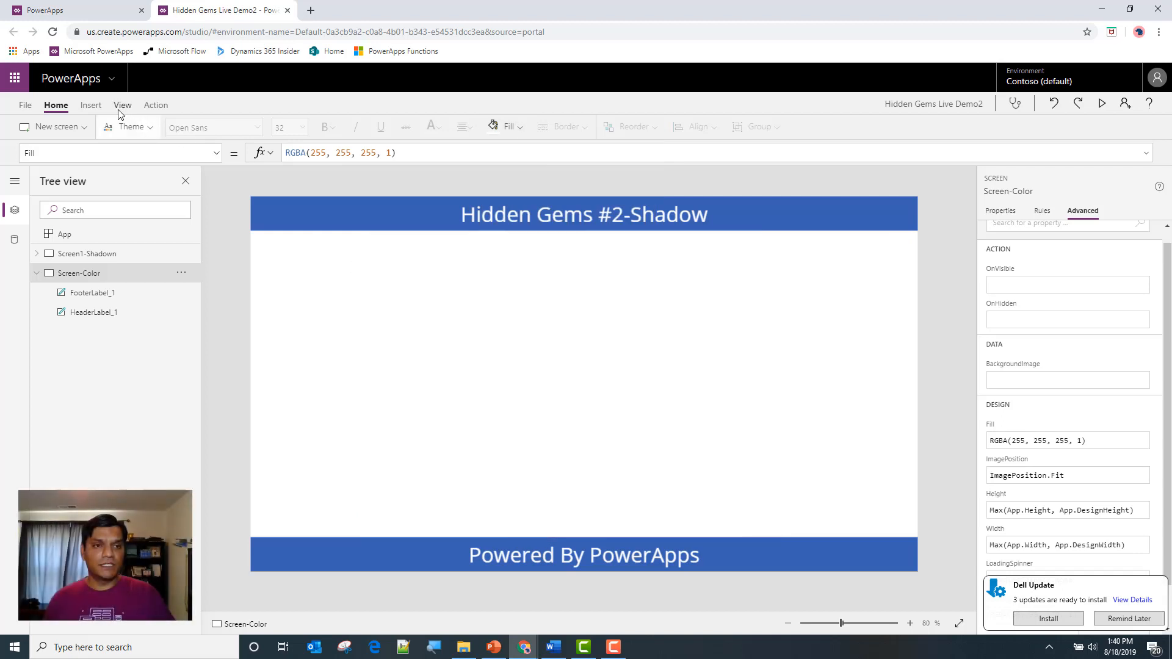
Insert a slider on Screen-Color, place it right of centre below the header, and rename it SliderR
left_click(91, 105)
left_click(276, 136)
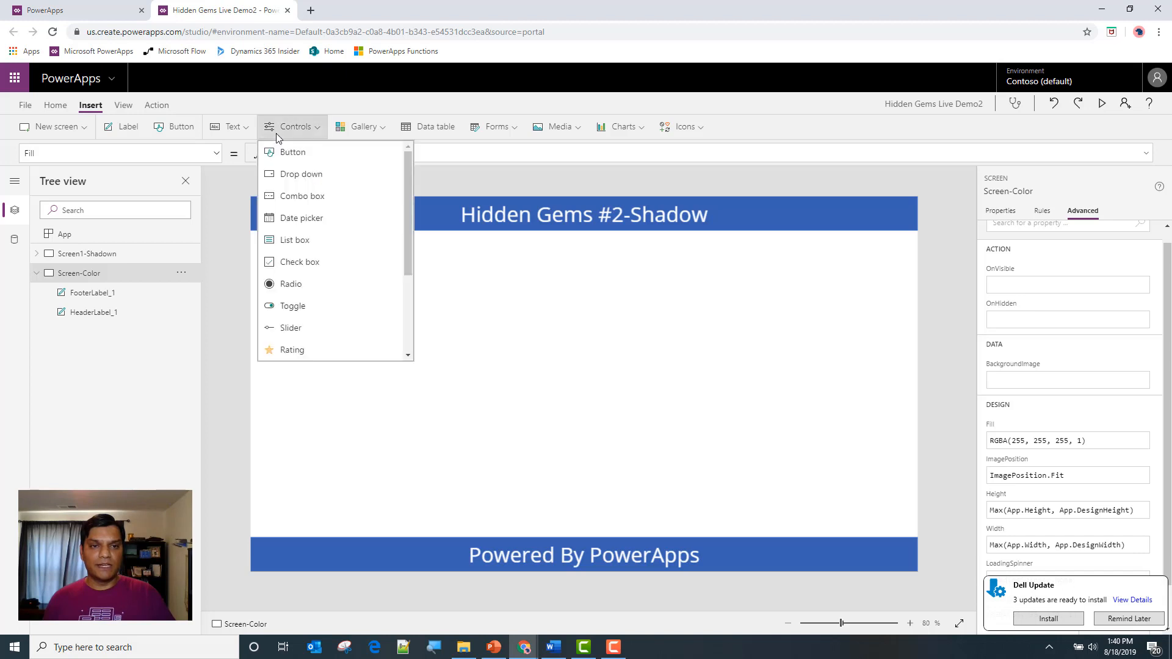
left_click(365, 374)
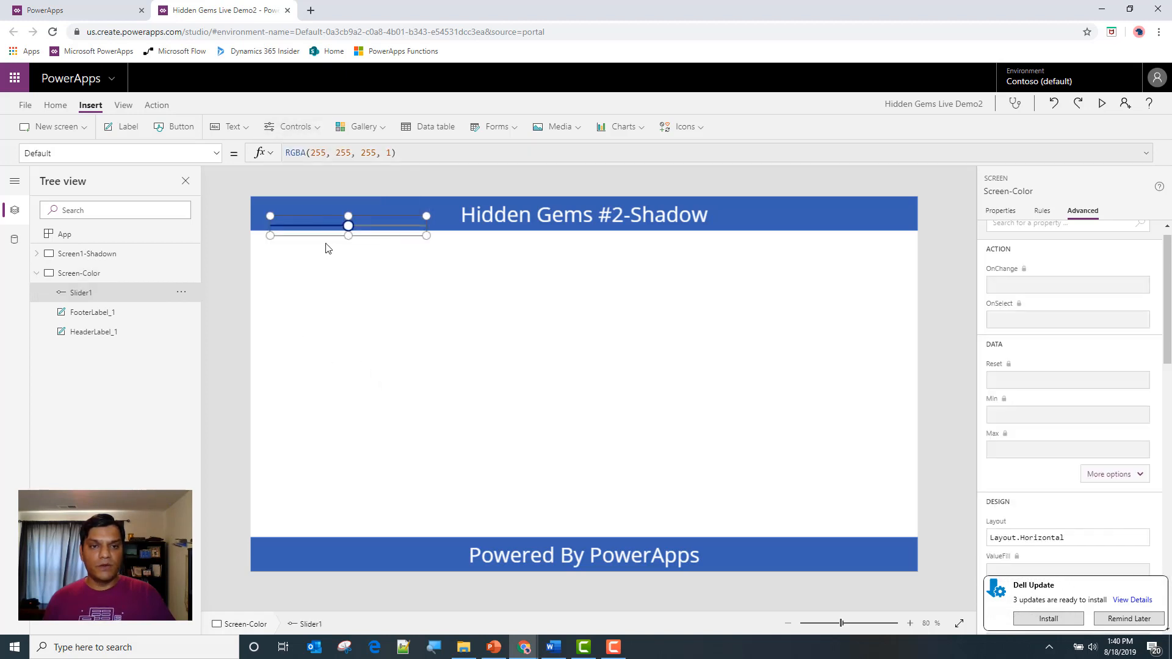
left_click_drag(324, 237, 672, 303)
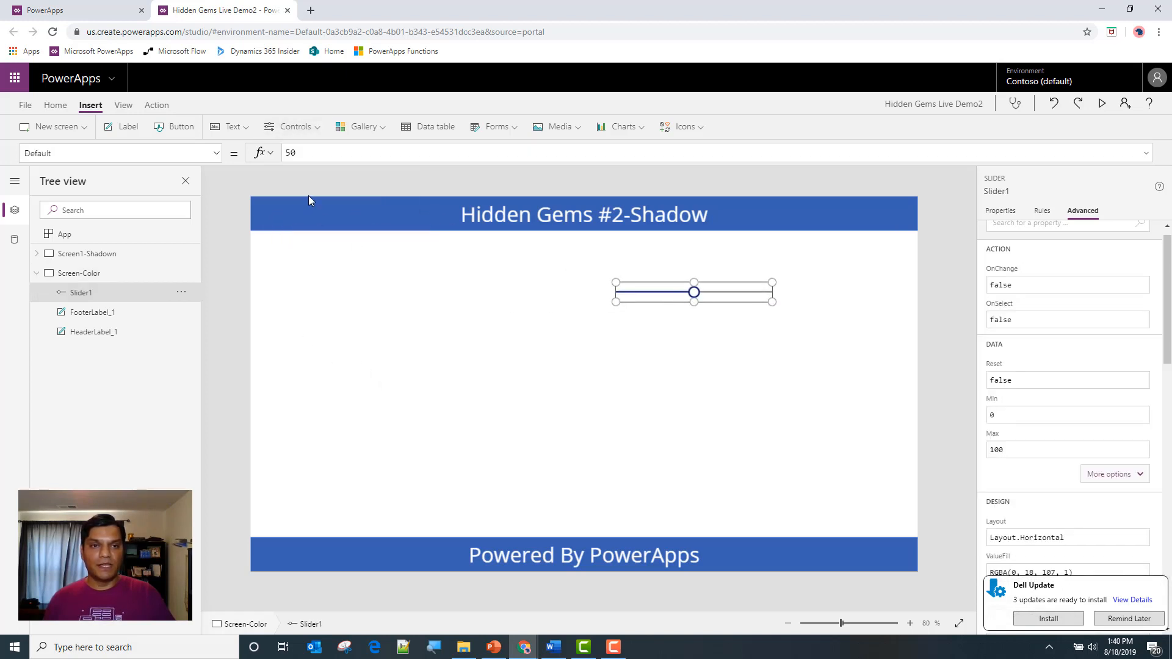
double_click(83, 293)
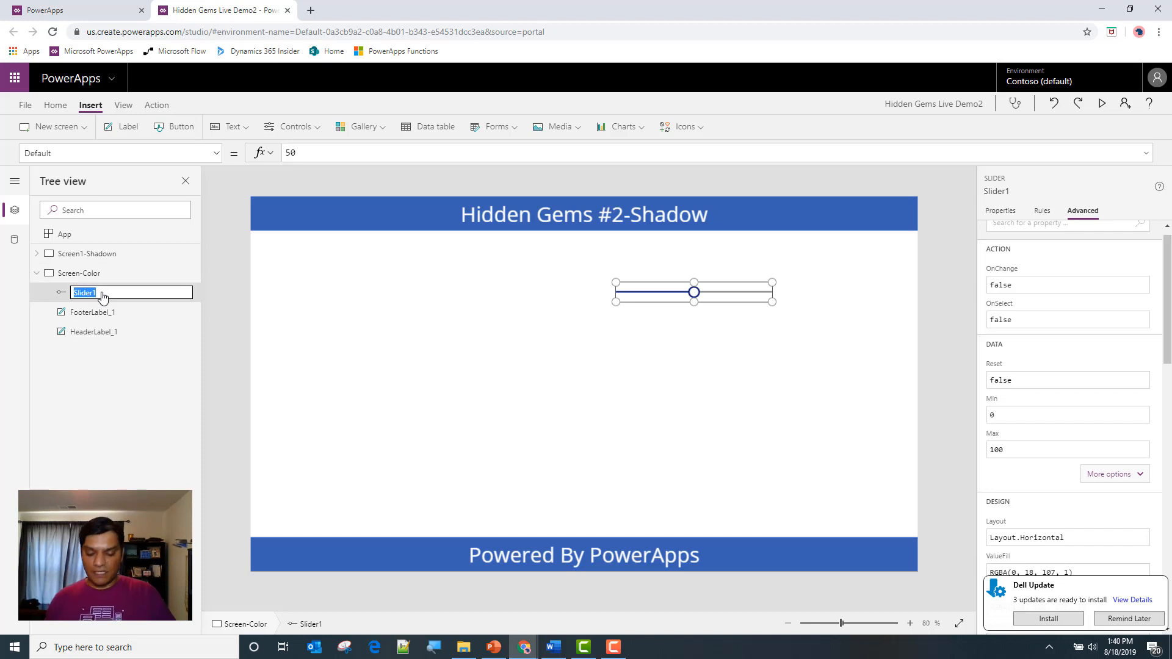
key("End")
key("BackSpace")
type("R")
key("Tab")
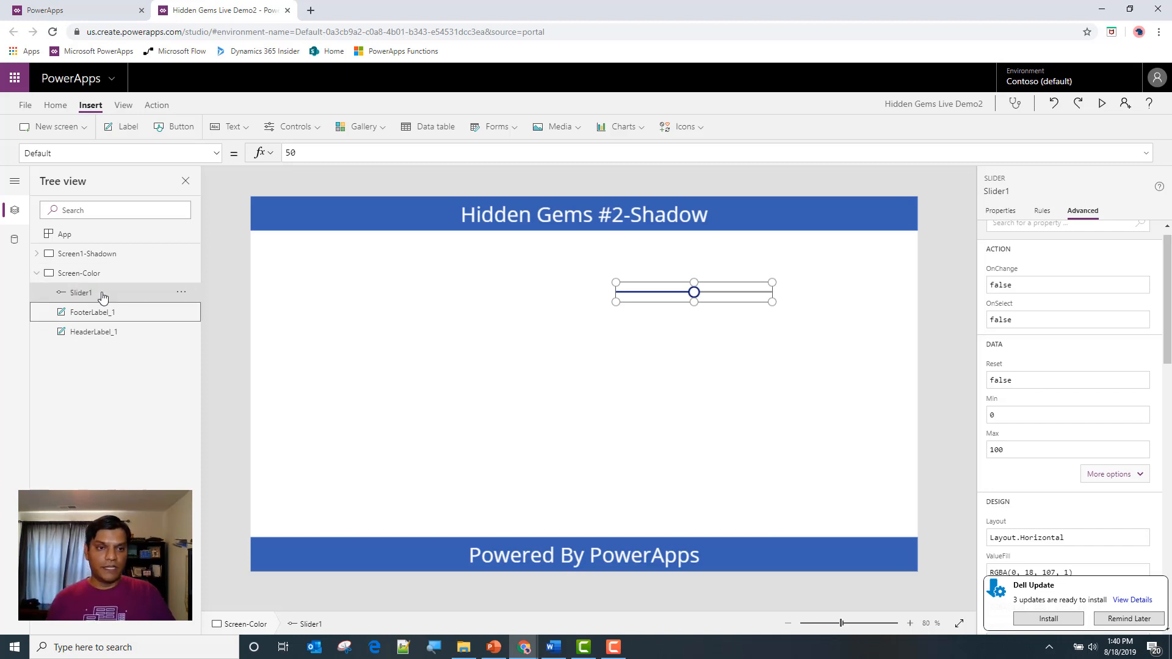
Copy SliderR, rename the copy SliderG, and align it directly beneath the first slider
left_click(732, 288)
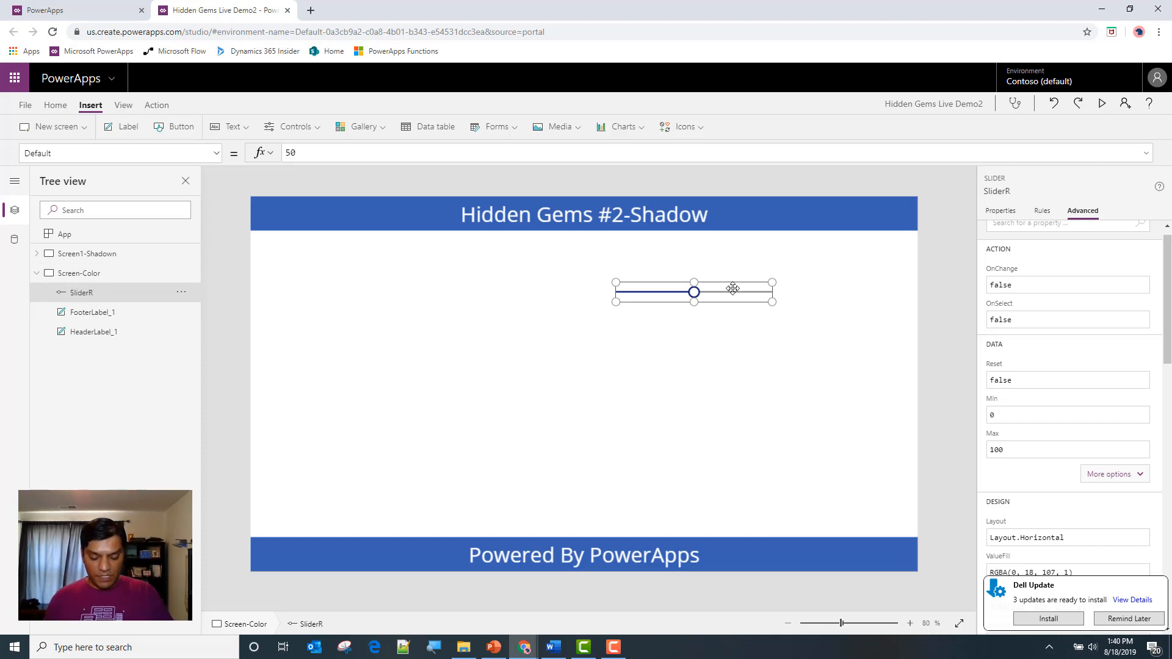
key("ctrl+c")
key("ctrl+v")
left_click_drag(370, 229, 720, 330)
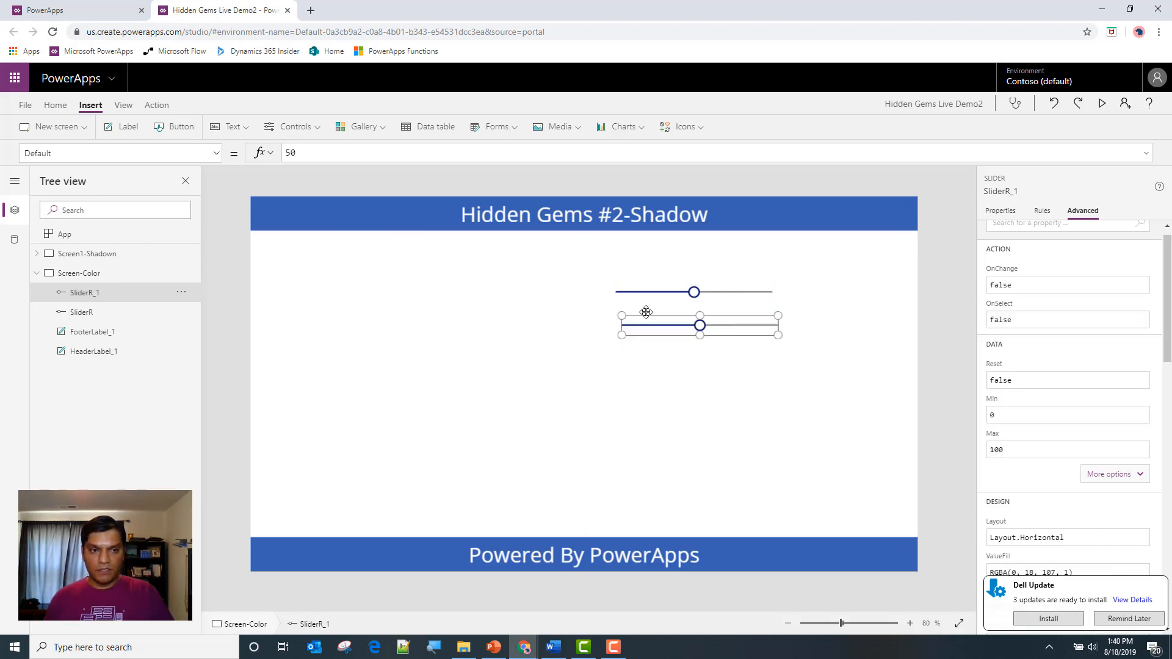
double_click(76, 294)
key("End")
key("BackSpace")
key("Tab")
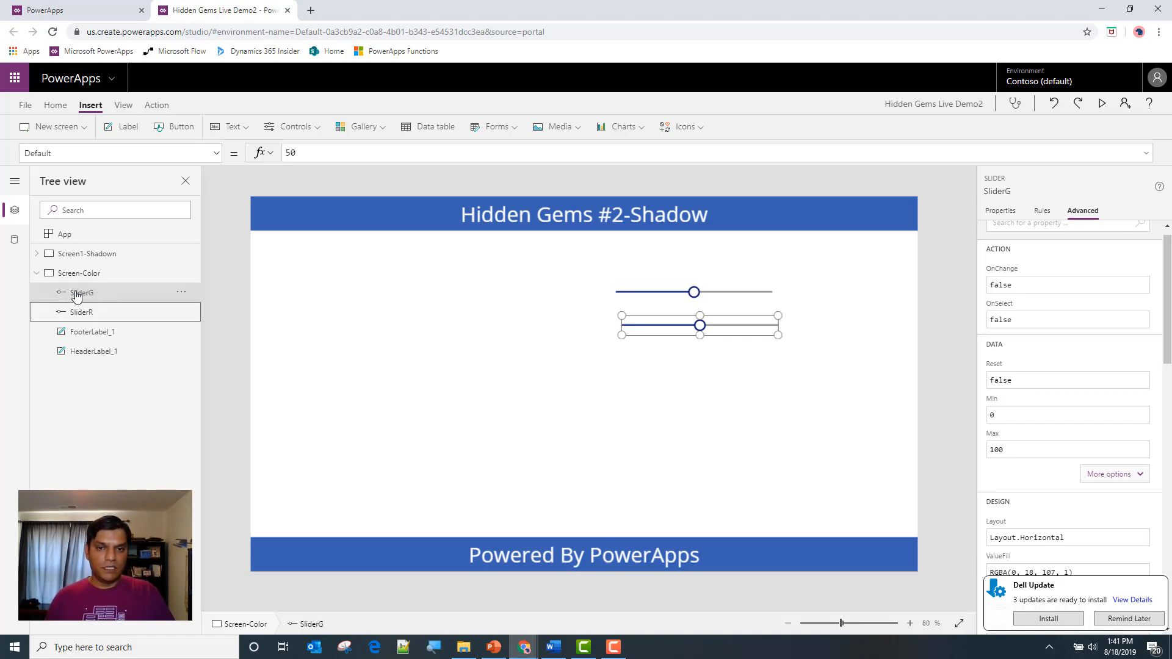
mouse_move(715, 328)
left_mouse_down()
mouse_move(702, 325)
mouse_move(710, 329)
left_mouse_up()
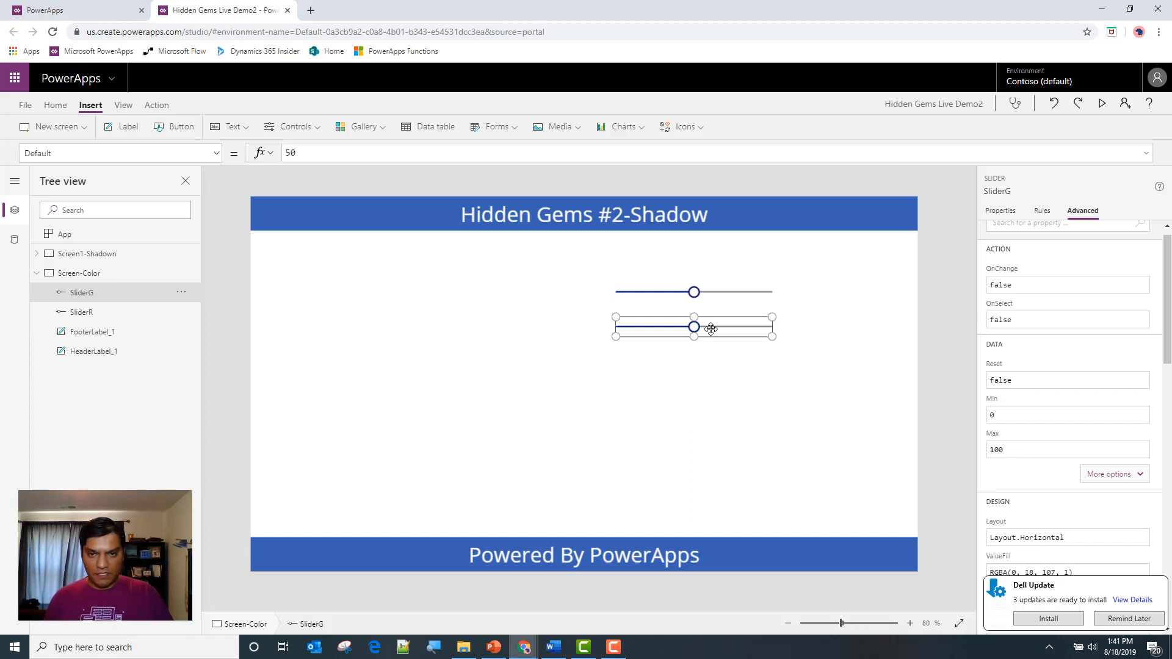
Paste a third slider, align it beneath SliderG, and rename it SliderB
key("ctrl+v")
left_click_drag(363, 222, 710, 365)
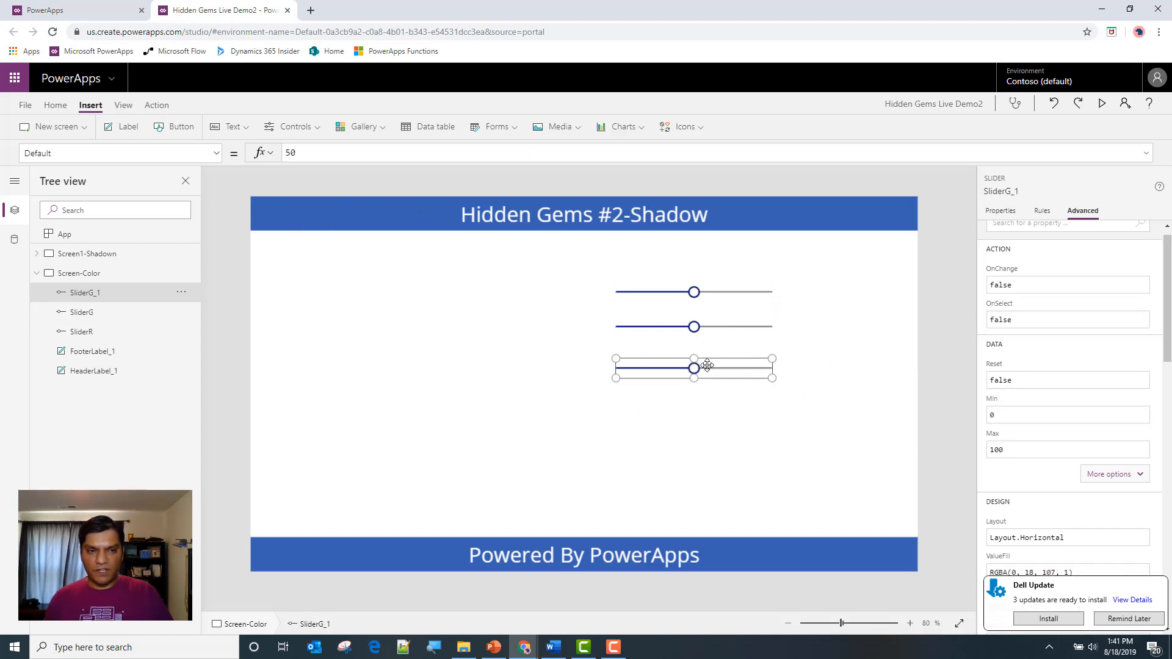
double_click(106, 291)
key("End")
key("BackSpace")
key("BackSpace")
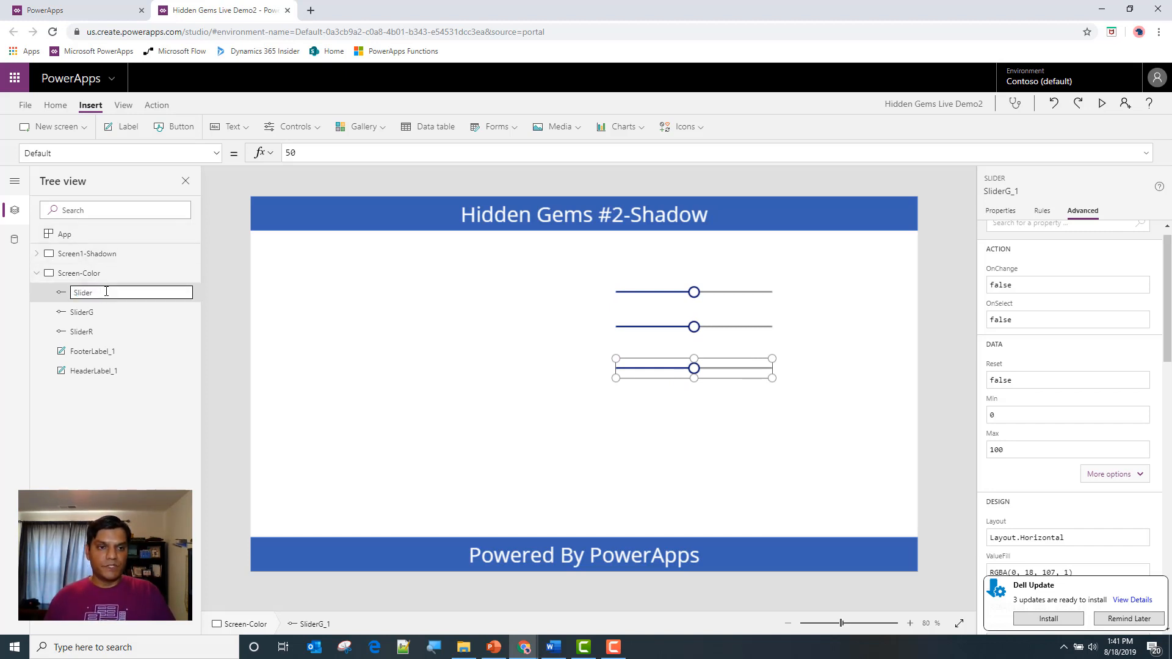
key("Return")
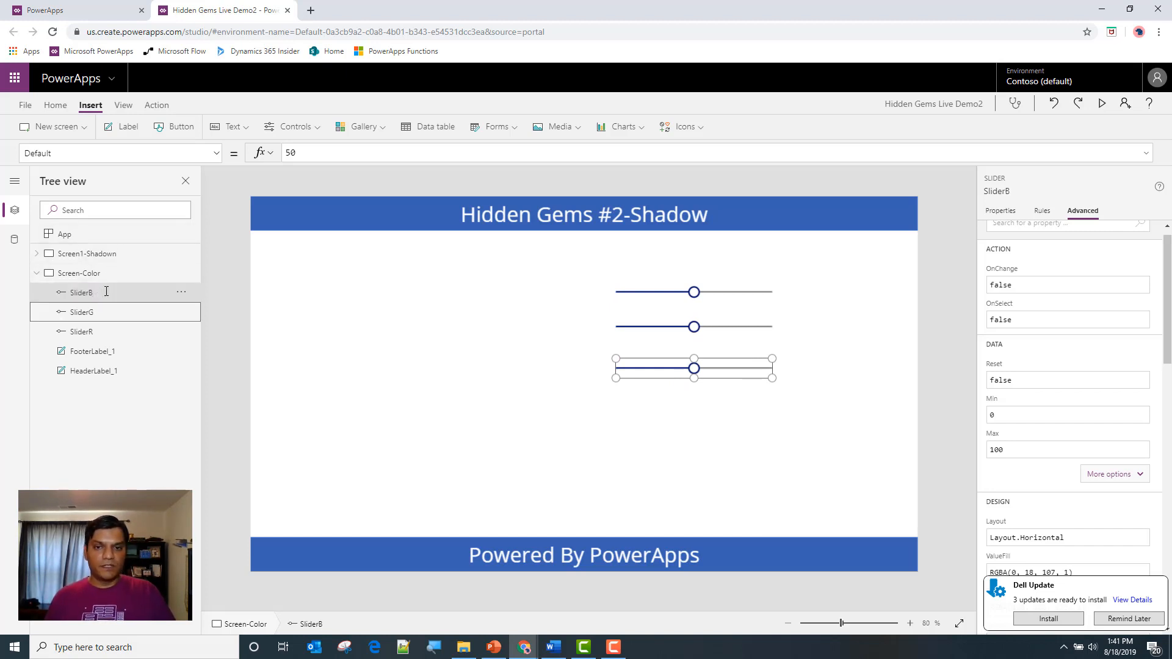
Set the Default property of SliderR, SliderG and SliderB to 0
left_click(689, 308)
left_click(687, 296)
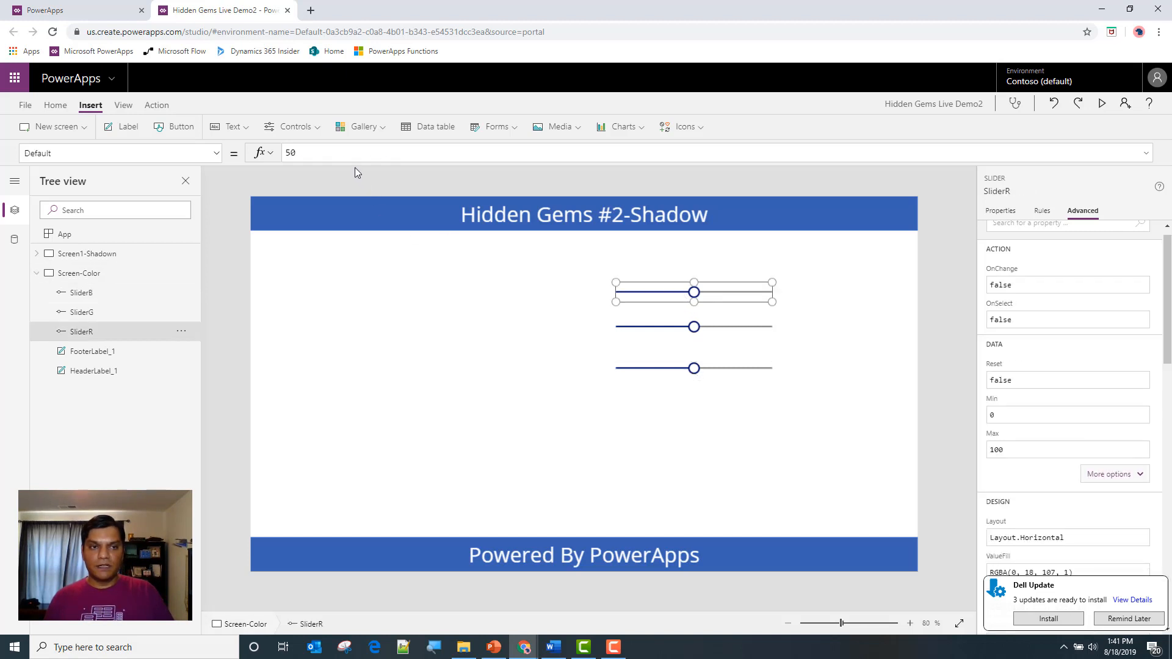
left_click_drag(349, 155, 238, 161)
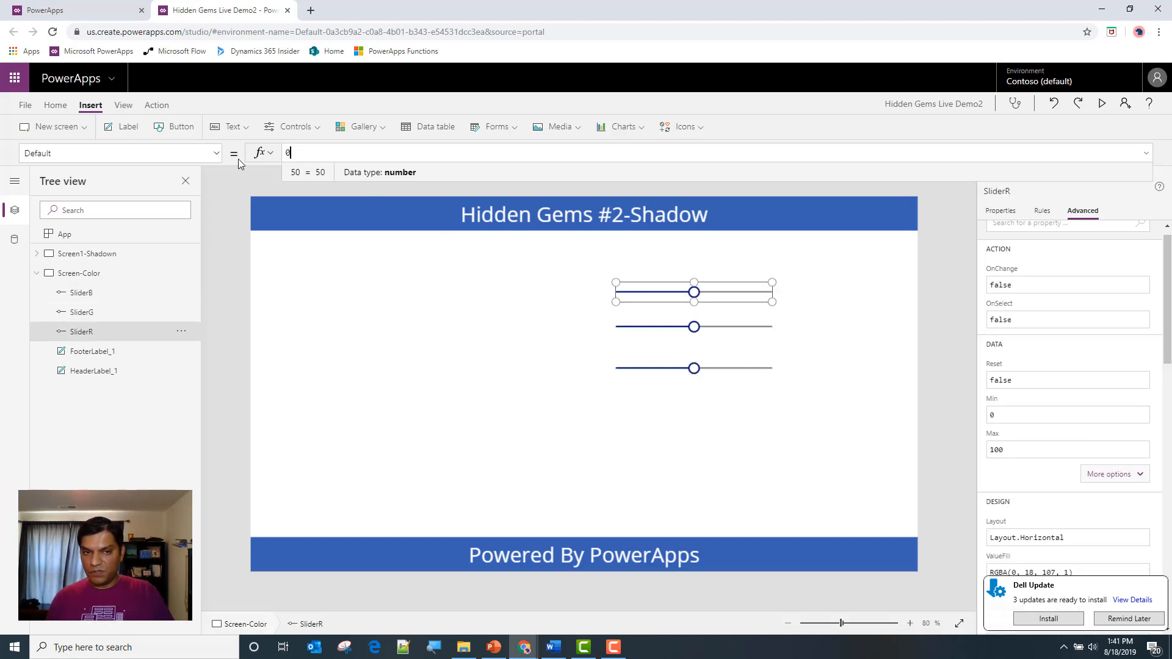
left_click(754, 343)
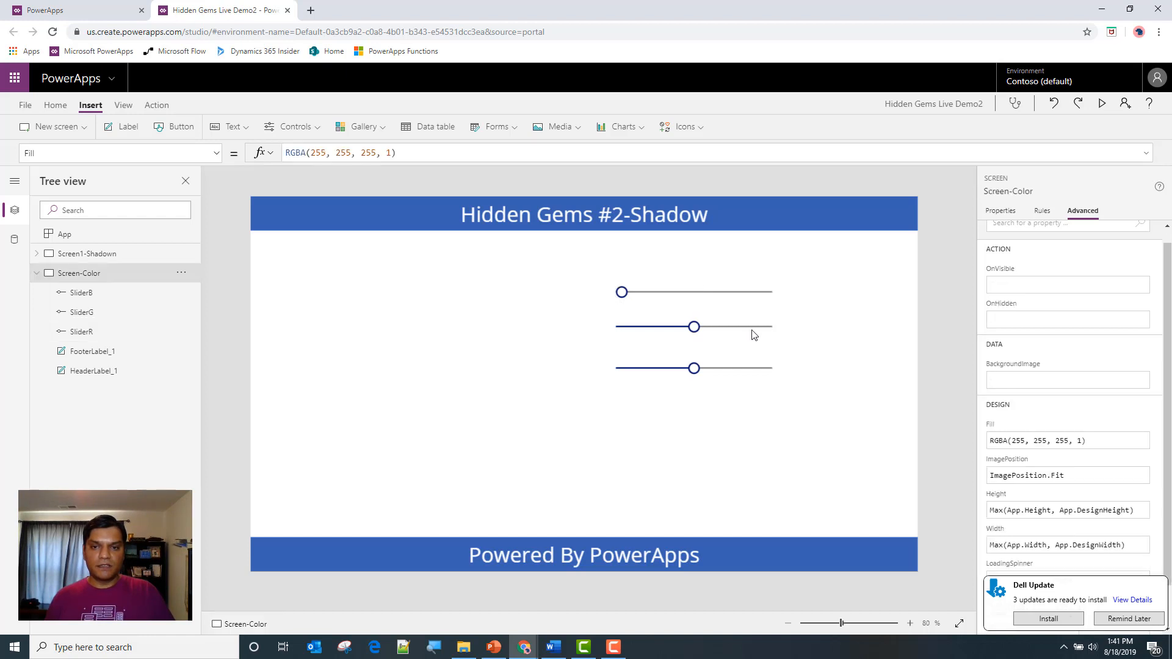
left_click(754, 335)
left_click_drag(390, 154, 219, 162)
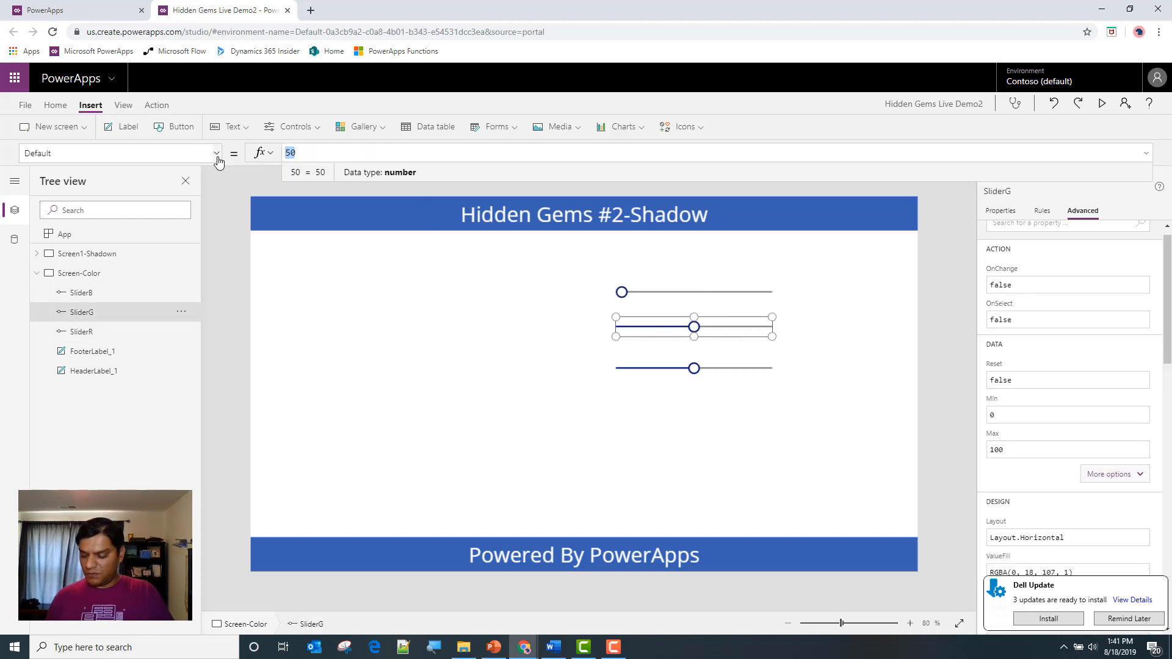
left_click(703, 363)
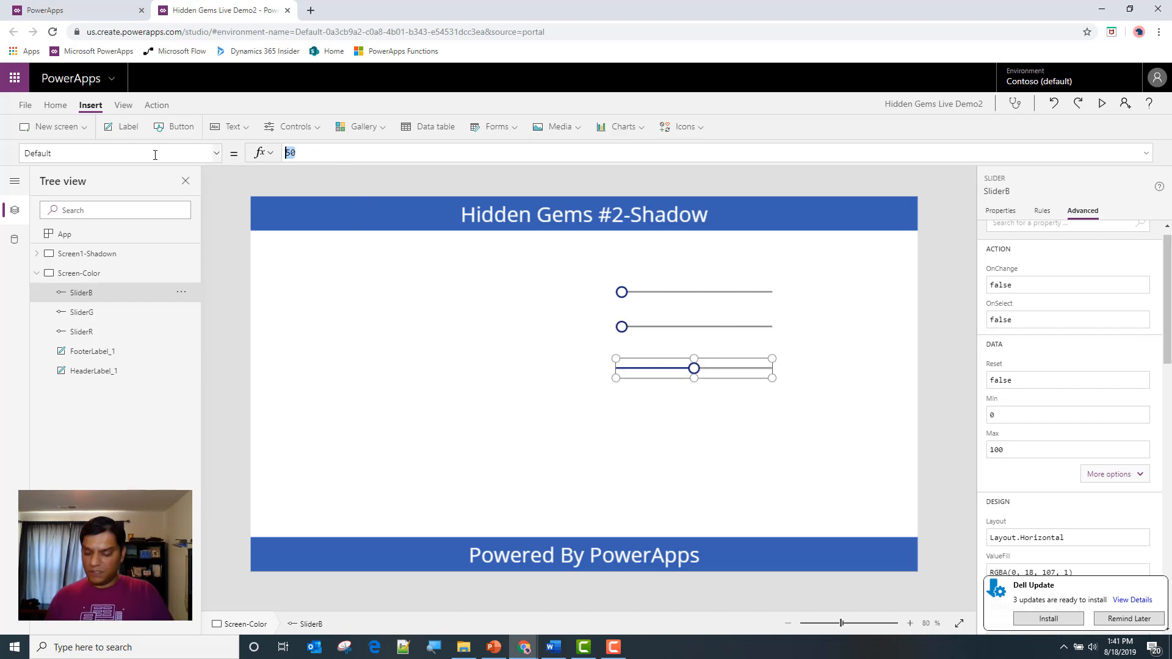
type("0")
left_click(352, 449)
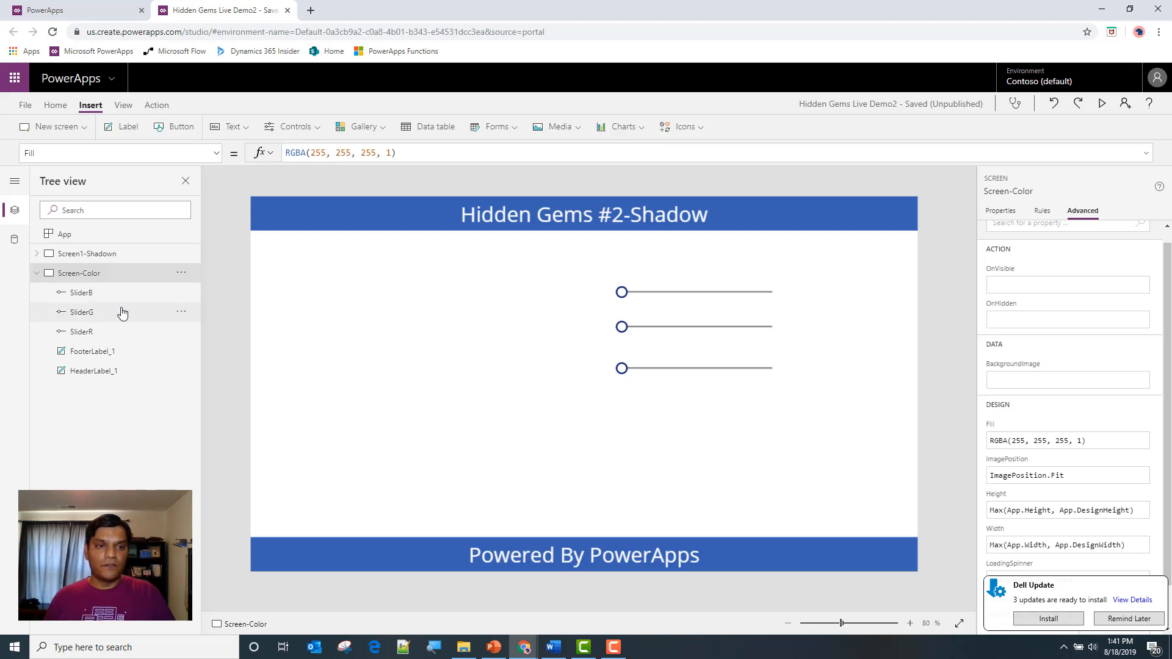
Replace the red component of Screen-Color's Fill formula with SliderB.Value
left_click(326, 154)
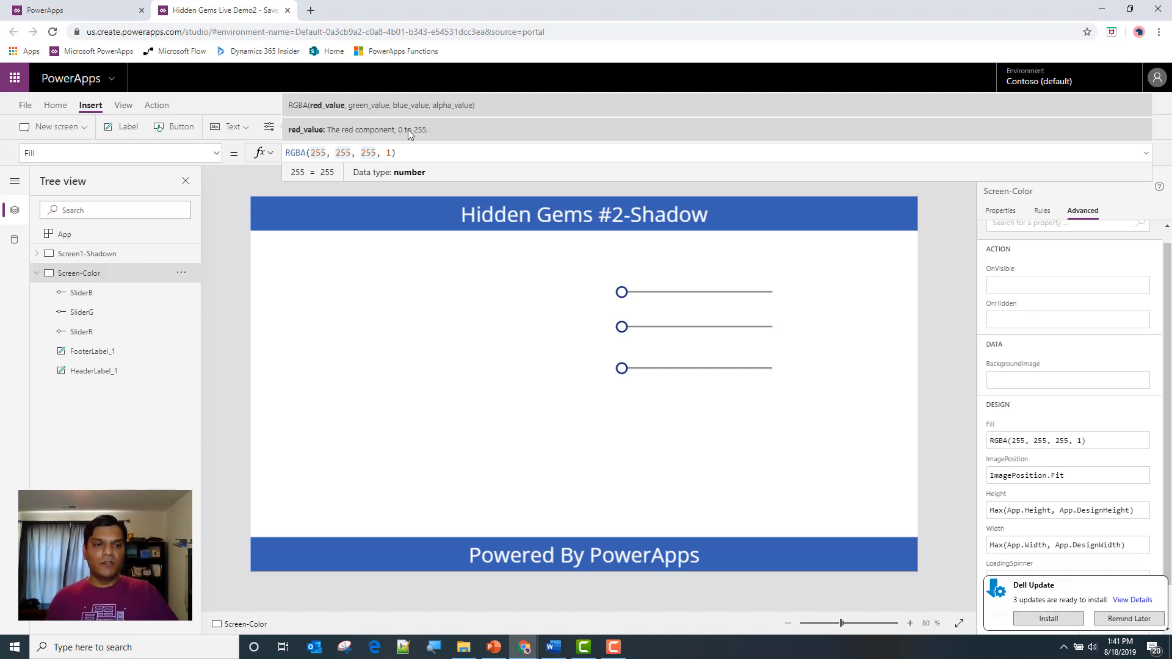
key("BackSpace")
key("BackSpace")
key("BackSpace")
type("Slider")
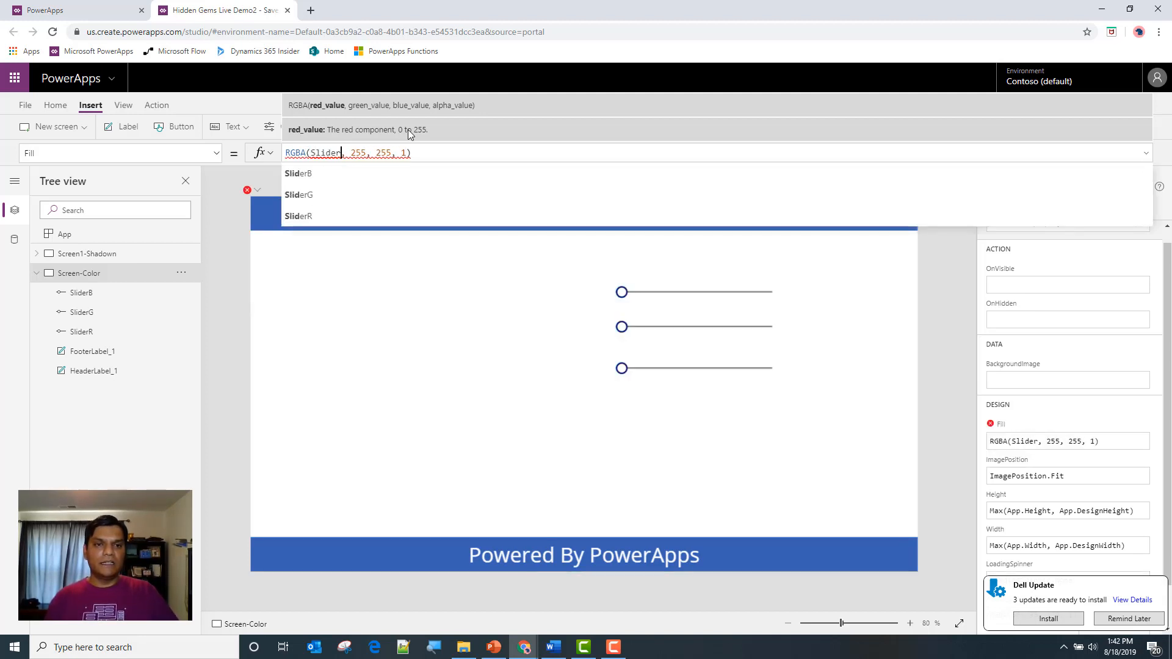
type("B.")
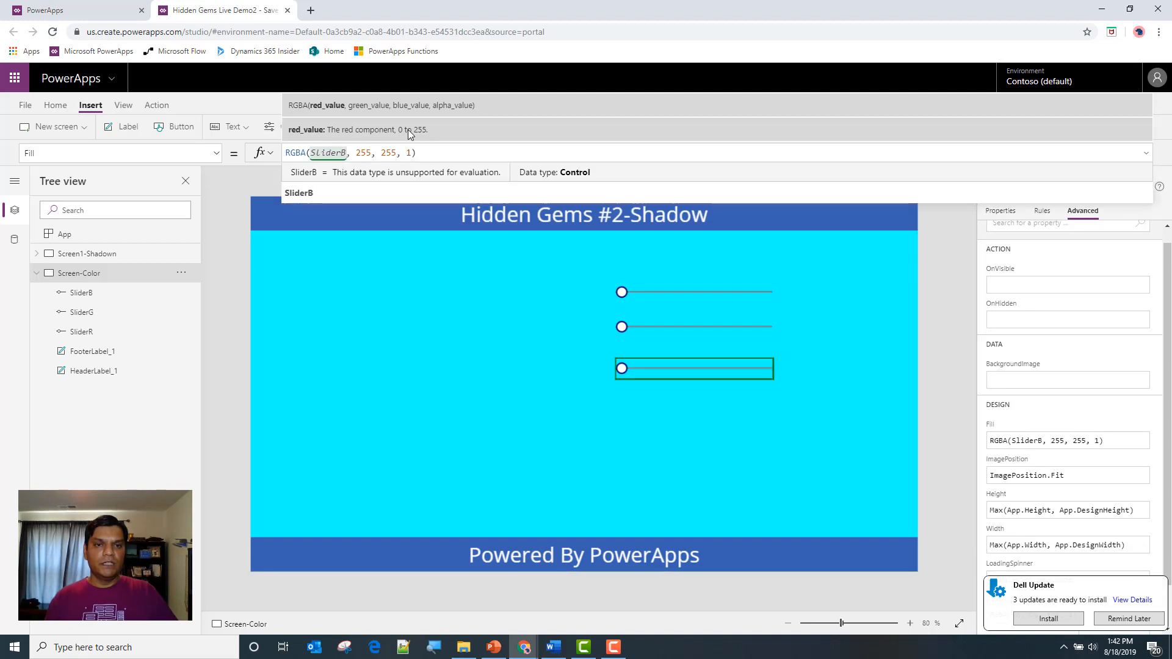
key("Tab")
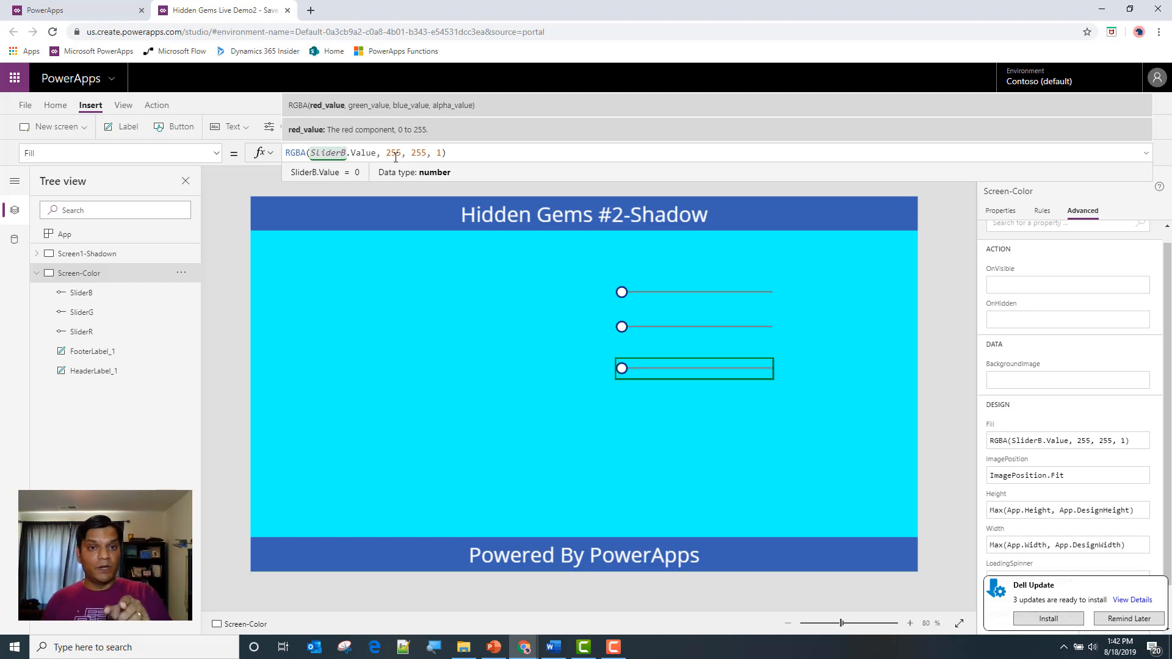
Set the Max property of SliderR to 255
left_click(654, 291)
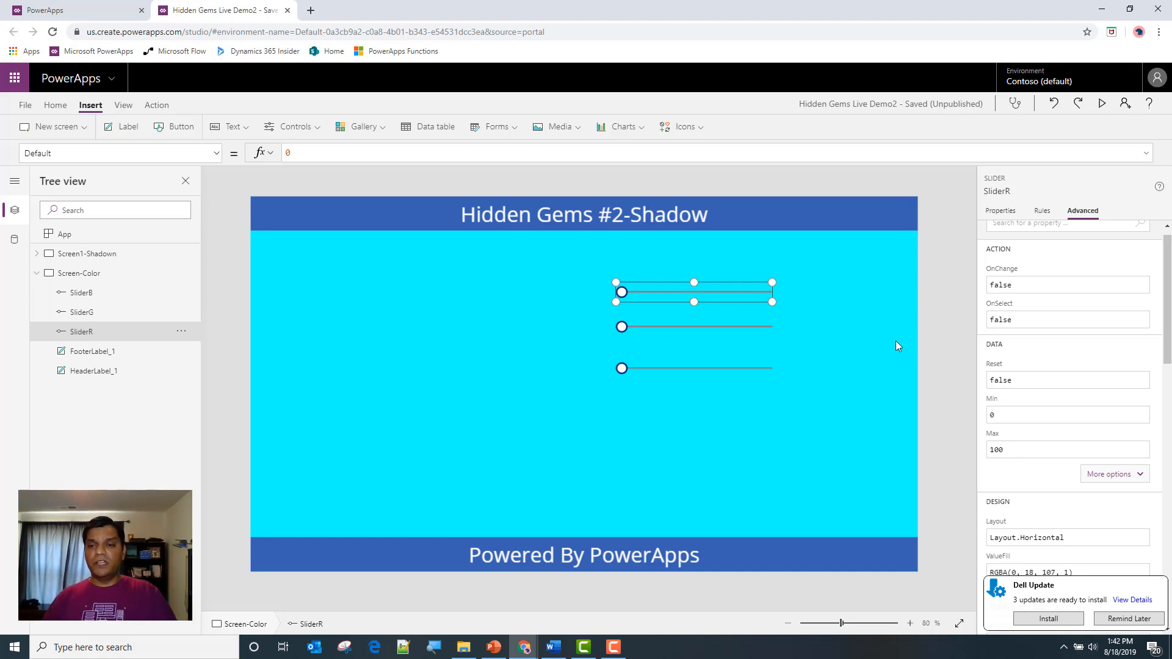
left_click(1014, 452)
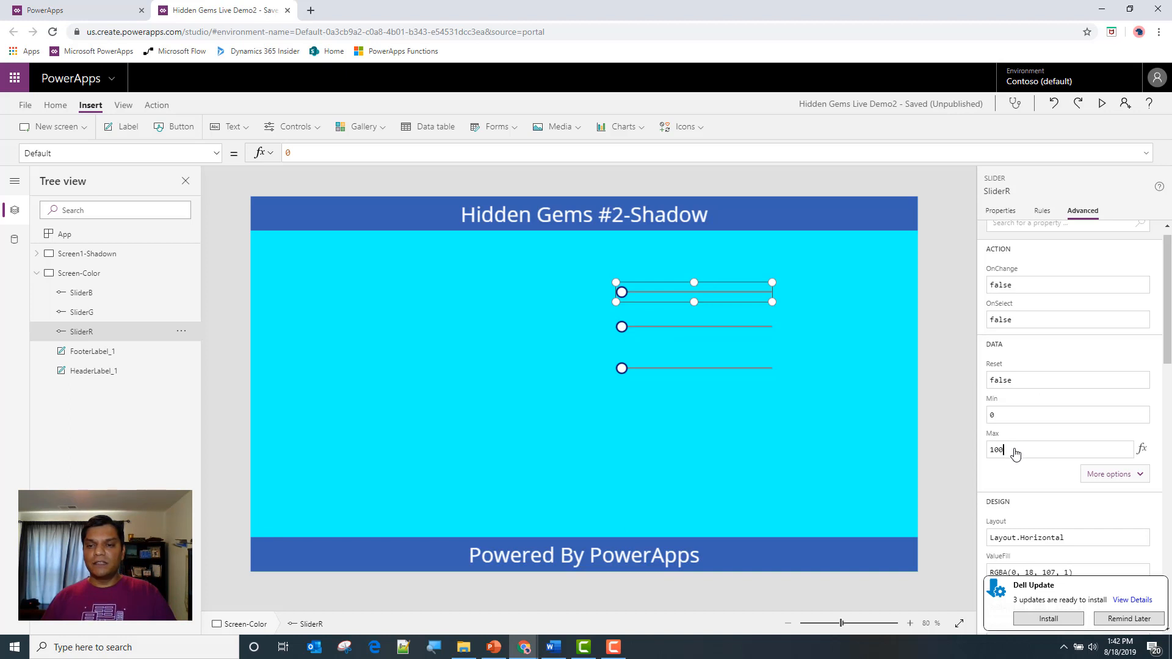
type("255")
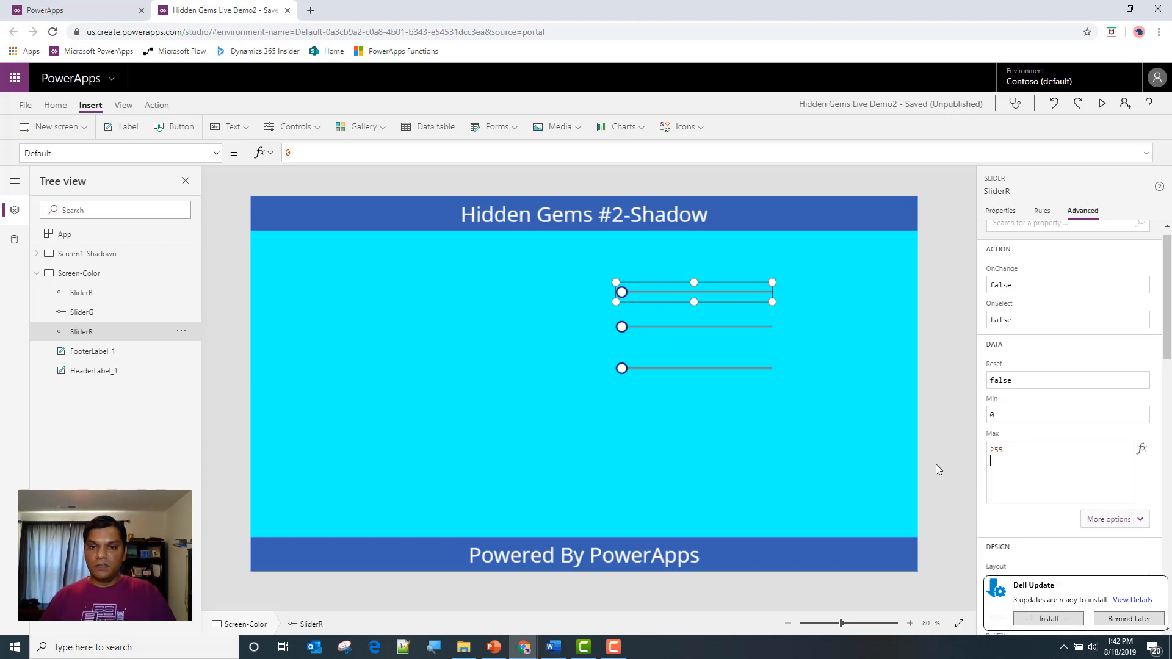
key("Return")
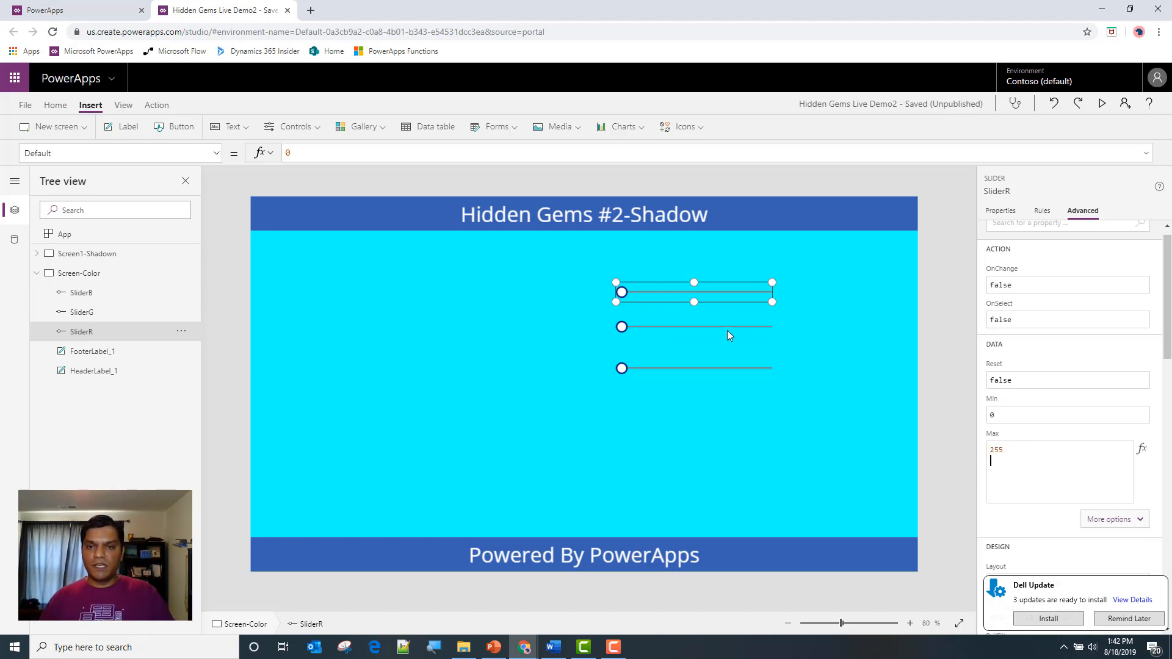
Postpone the Dell Update notification and set the Max property of SliderG to 255
left_click(727, 330)
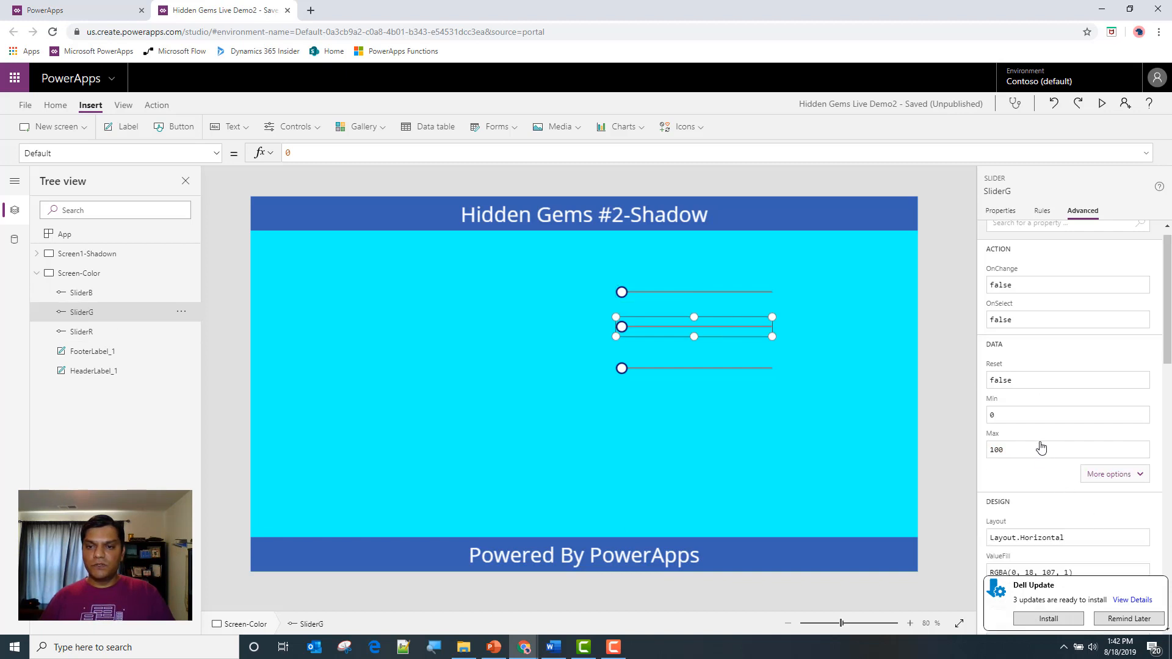
left_click(1106, 620)
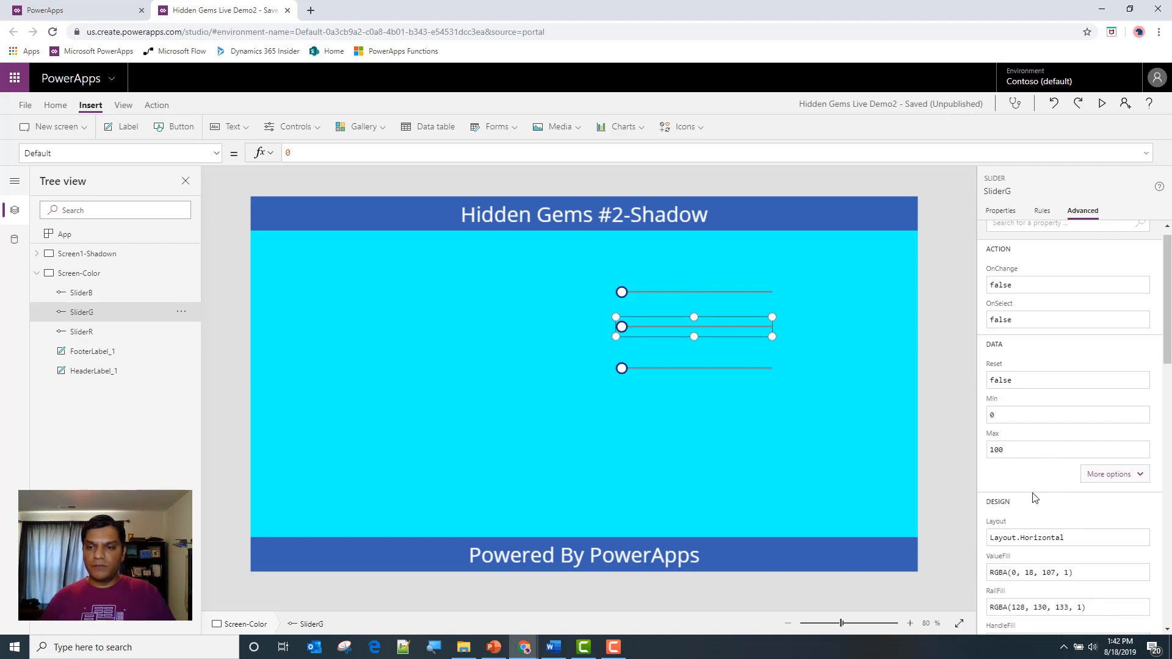
left_click(1013, 450)
type("255")
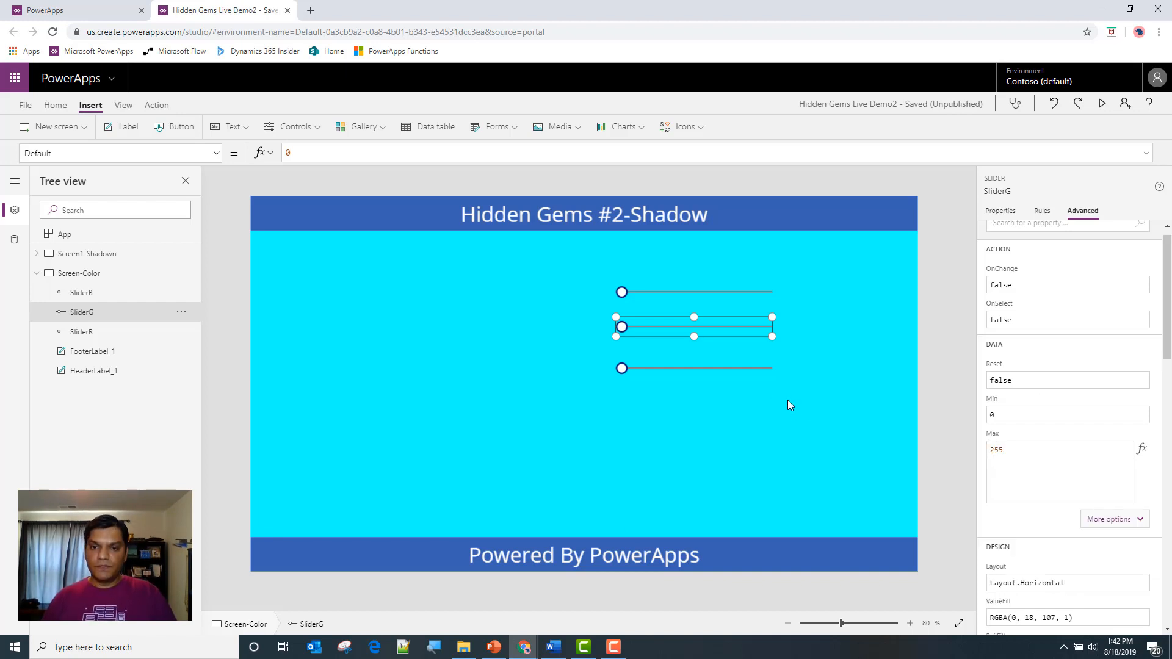
Set the Max property of SliderB to 255 and check SliderR's Max value
left_click(757, 368)
left_click(1068, 449)
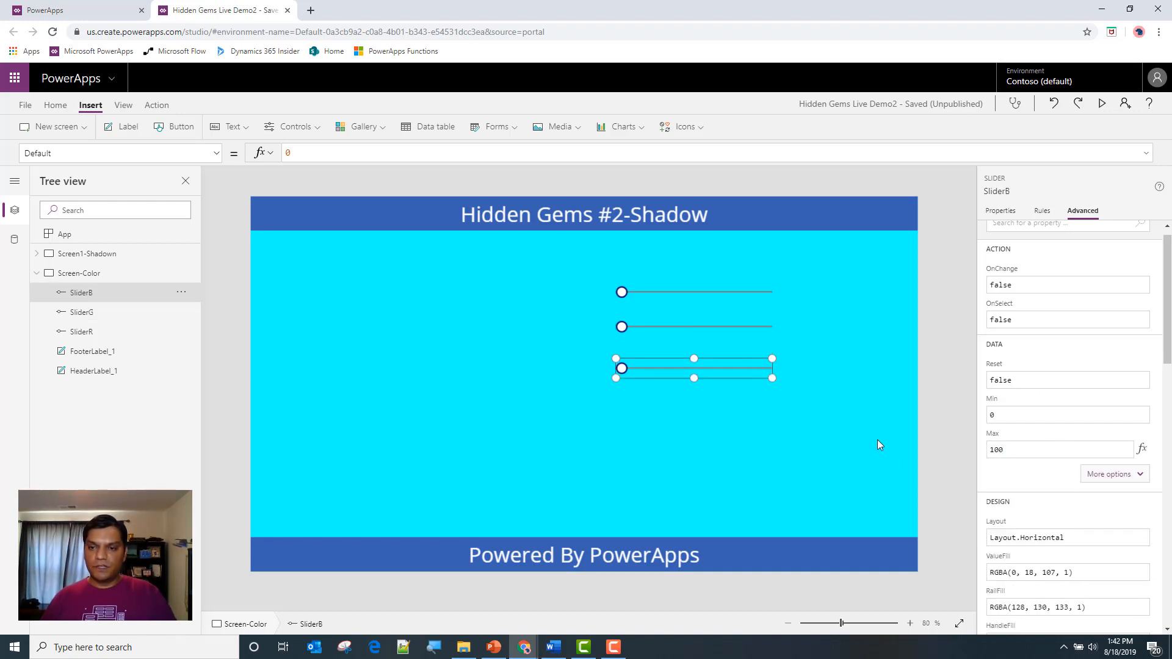
type("25")
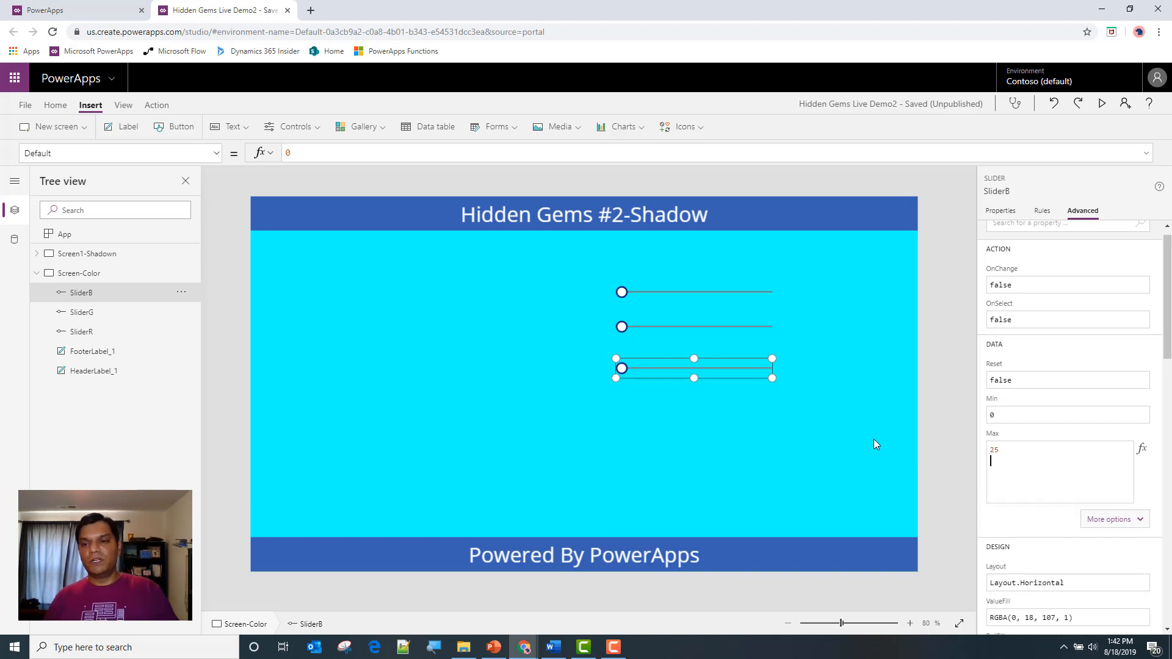
type("5")
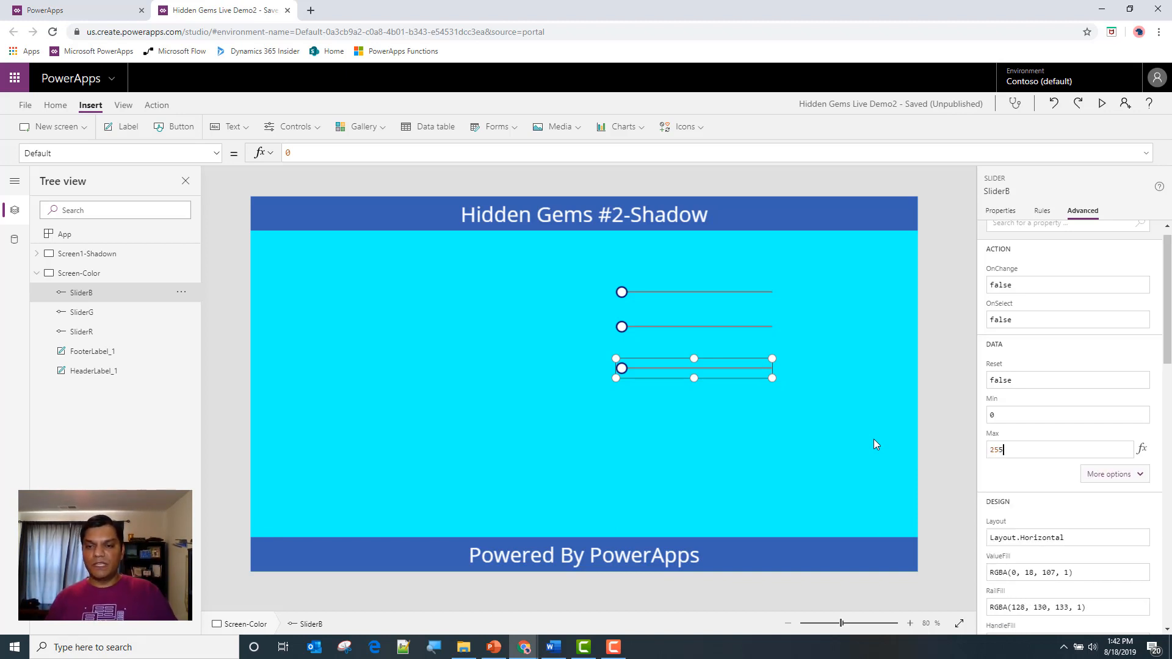
key("shift+Return")
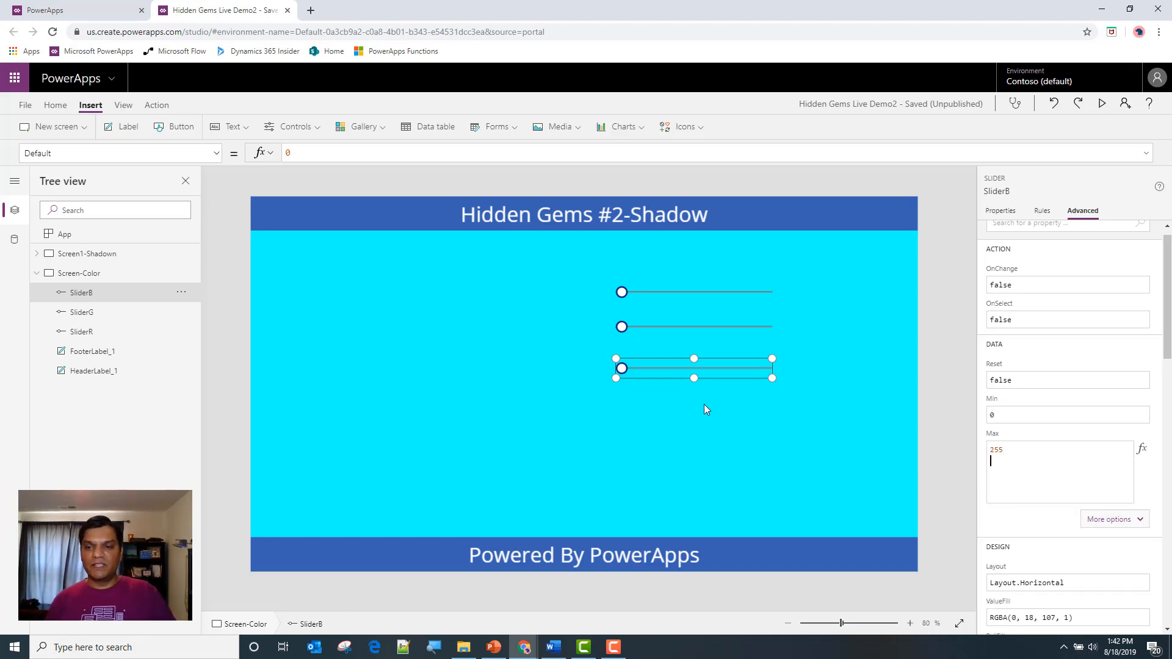
key("BackSpace")
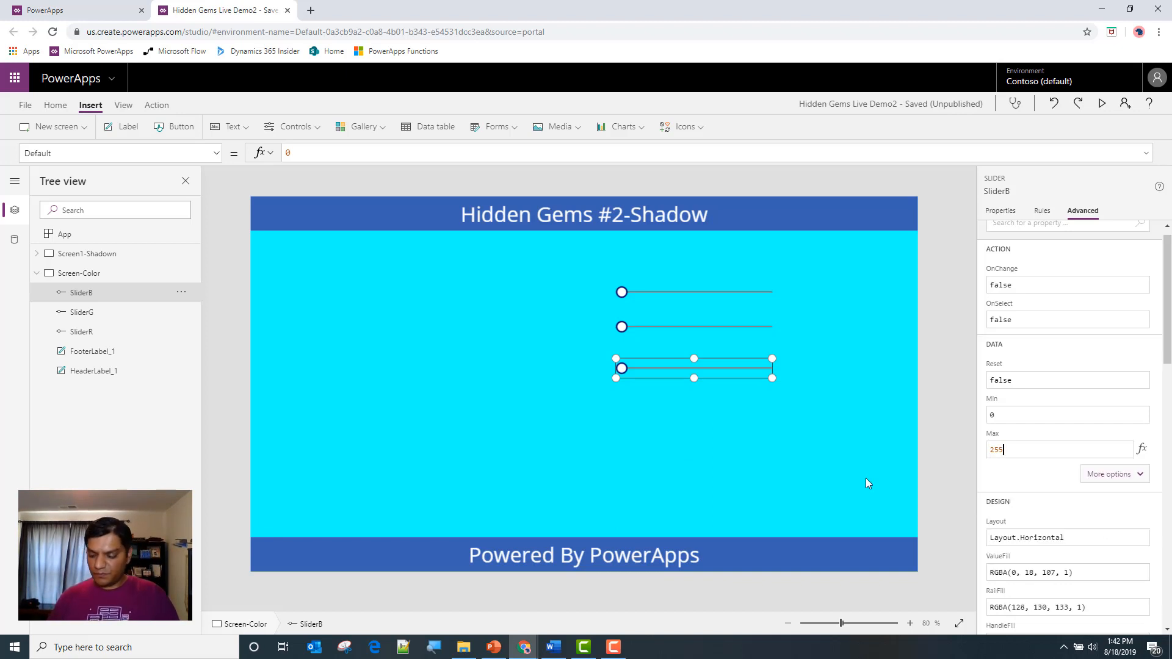
key("Return")
key("BackSpace")
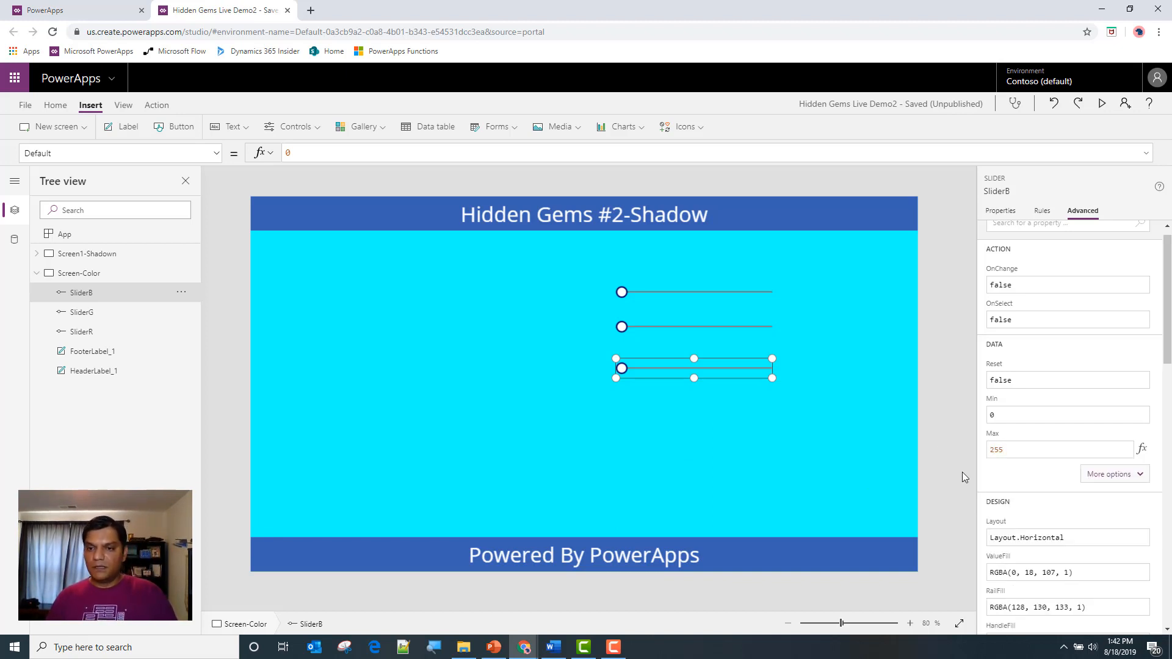
left_click(1030, 484)
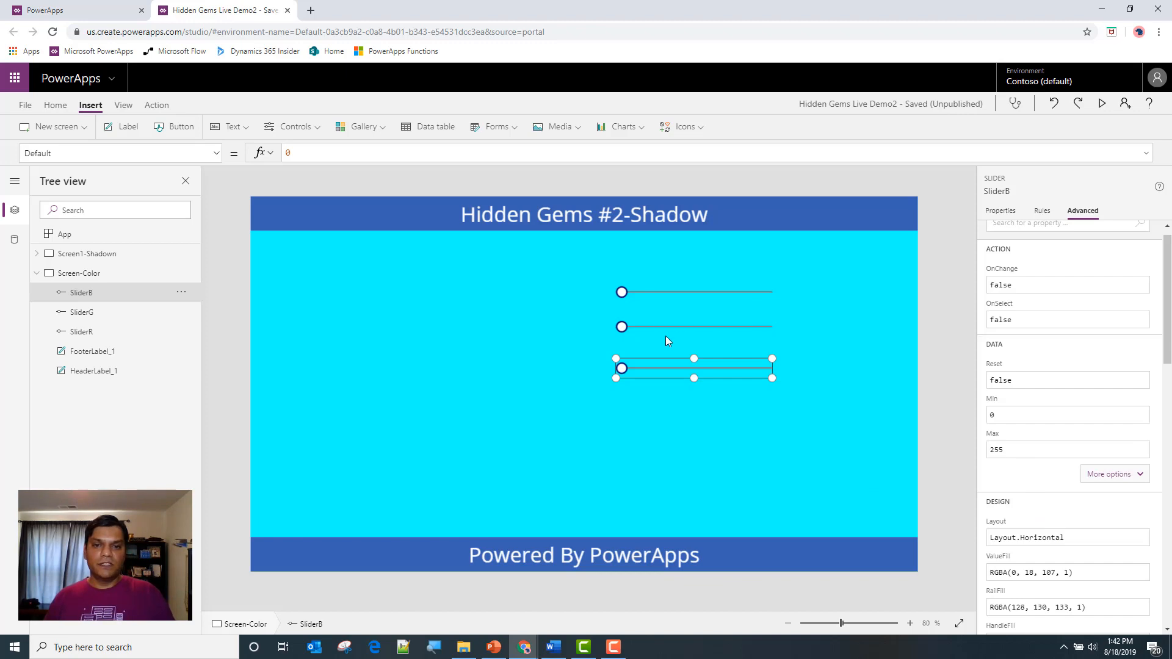
left_click(665, 288)
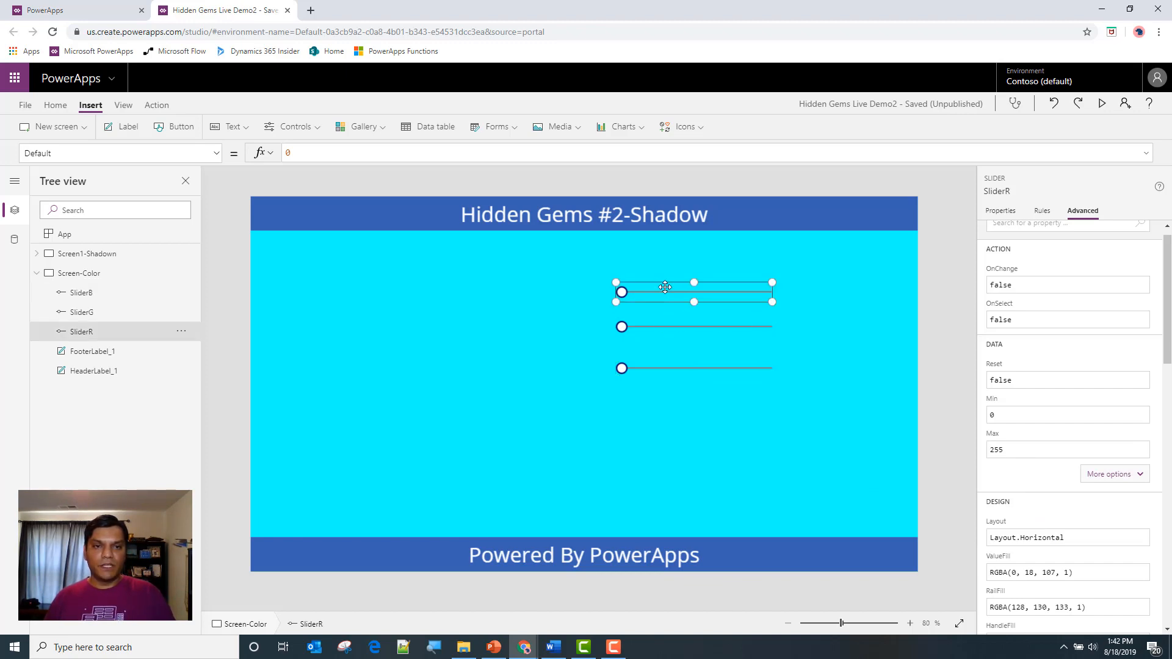
Replace the green component of Screen-Color's Fill formula with SliderG.Value
left_click(162, 274)
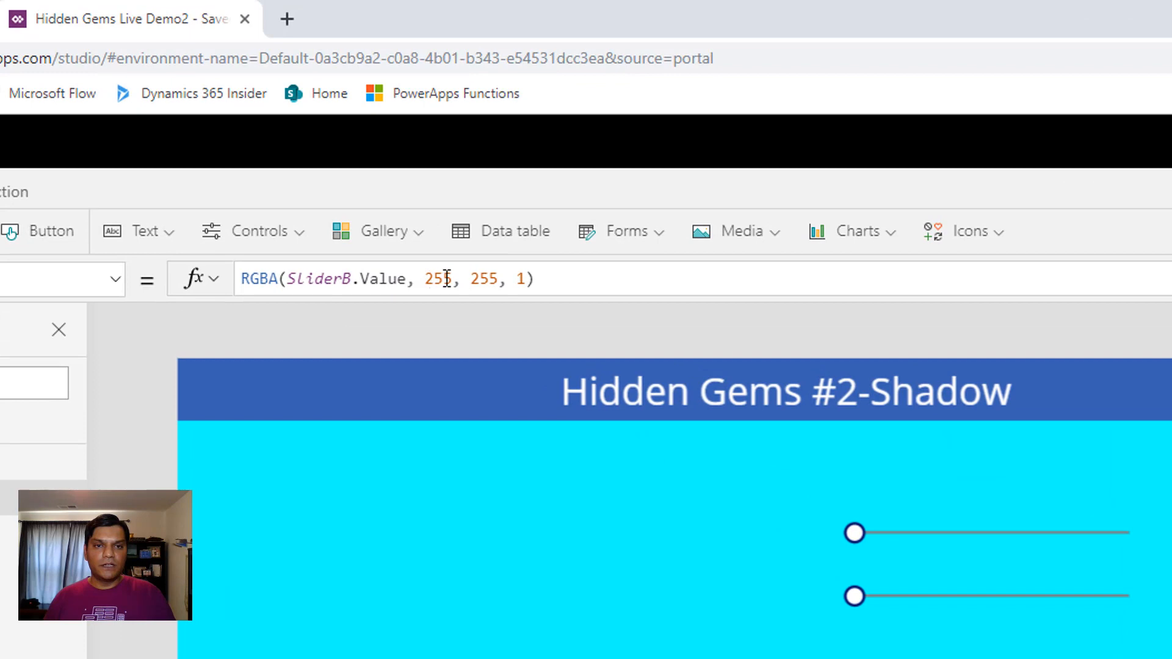
left_click(446, 278)
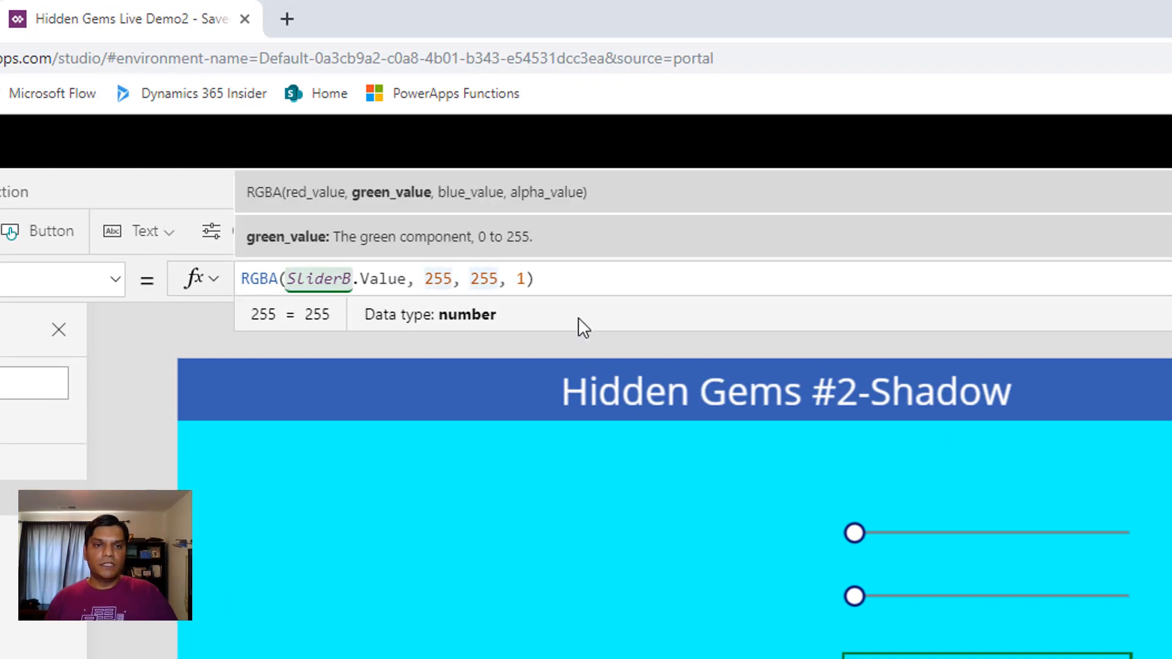
key("BackSpace")
key("BackSpace")
key("BackSpace")
type("slider")
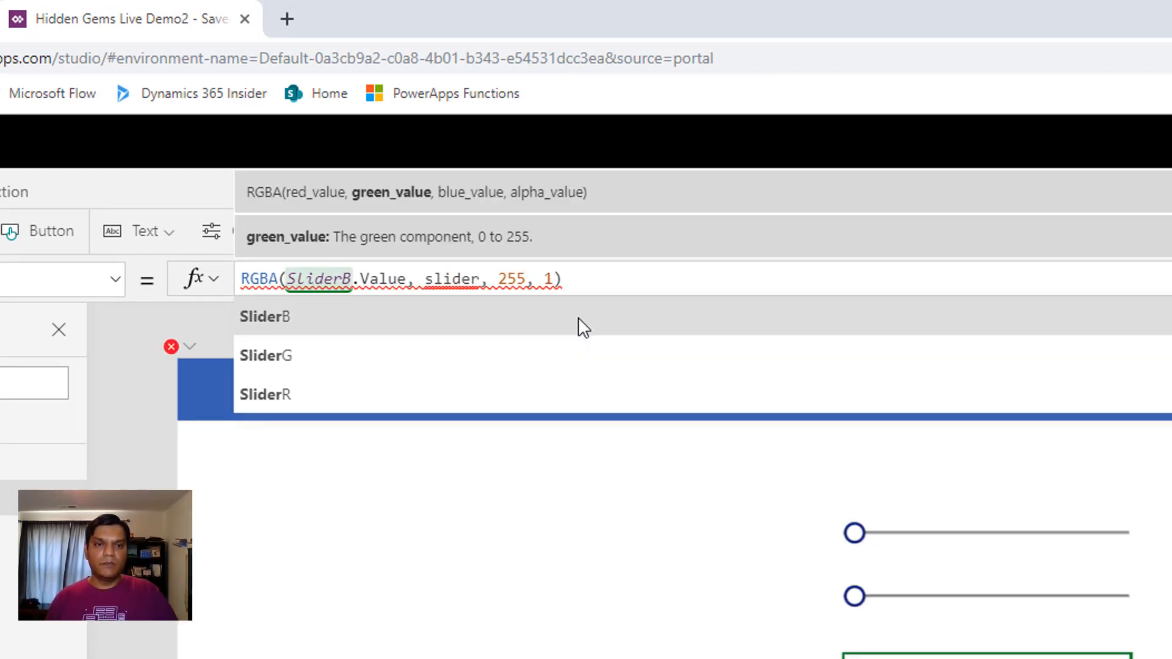
key("Tab")
key("BackSpace")
key("Down")
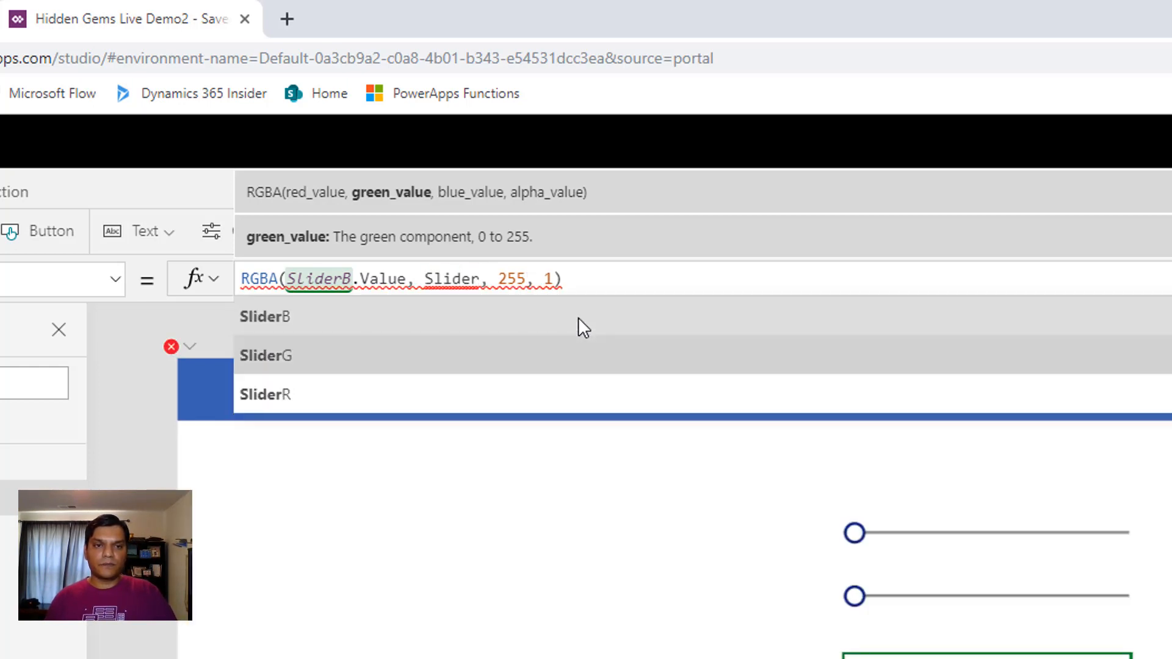
key("Tab")
type(".")
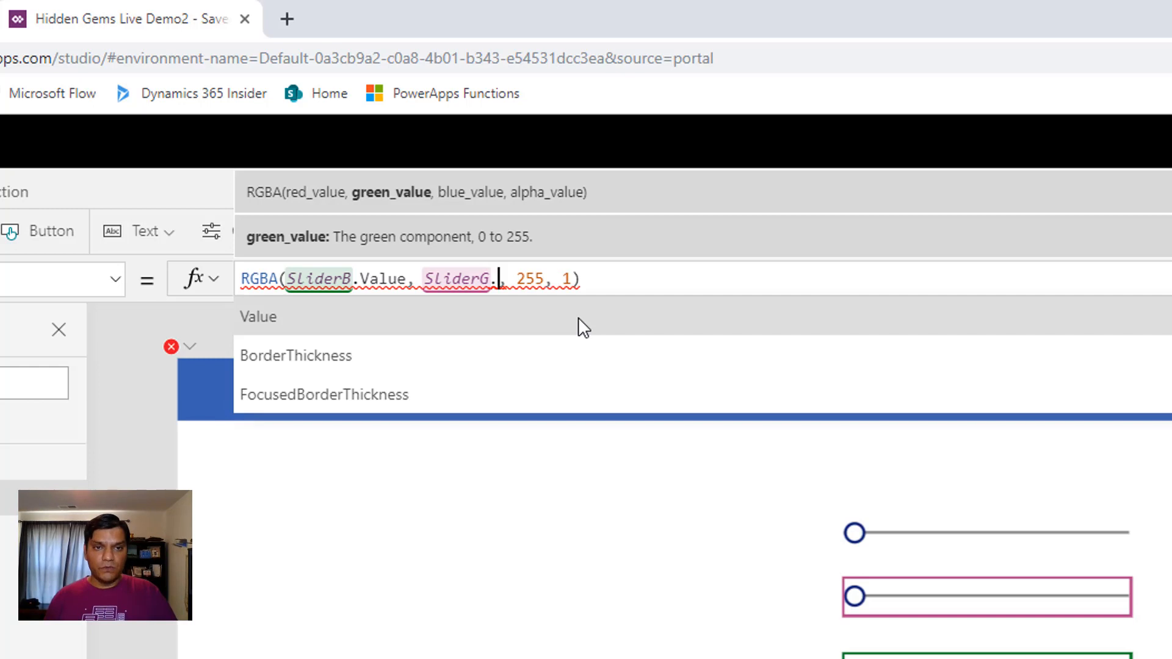
type("Value")
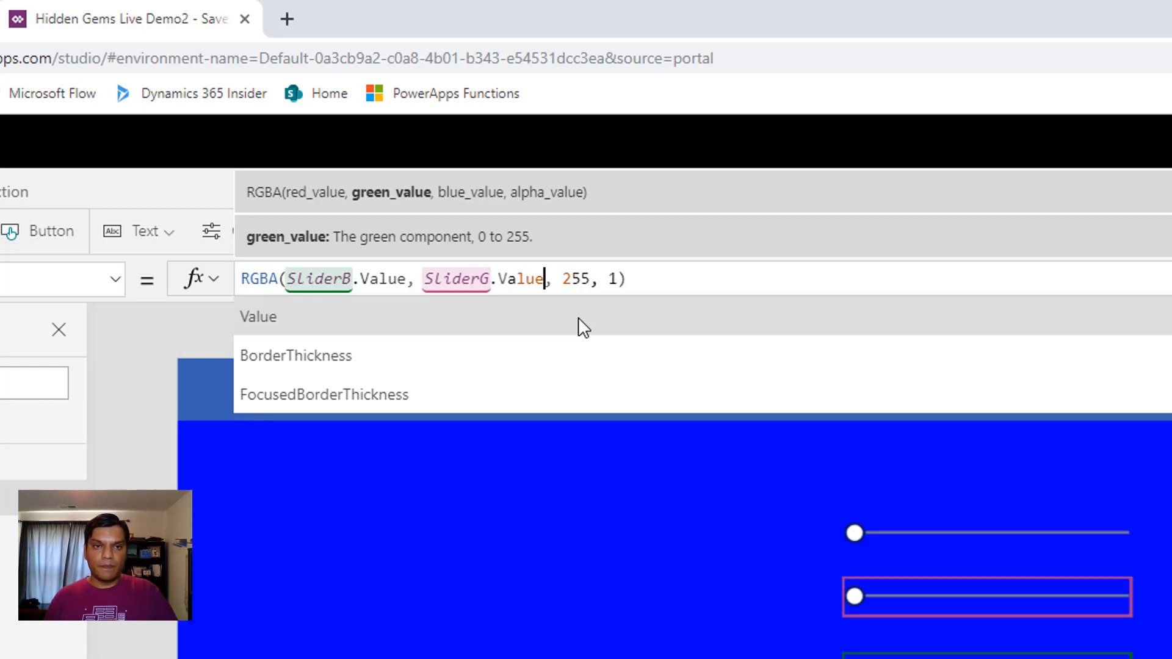
Remove the blue value 255 from Screen-Color's Fill formula and begin entering a slider reference in its place
left_click(565, 279)
key("Delete")
key("Delete")
key("Delete")
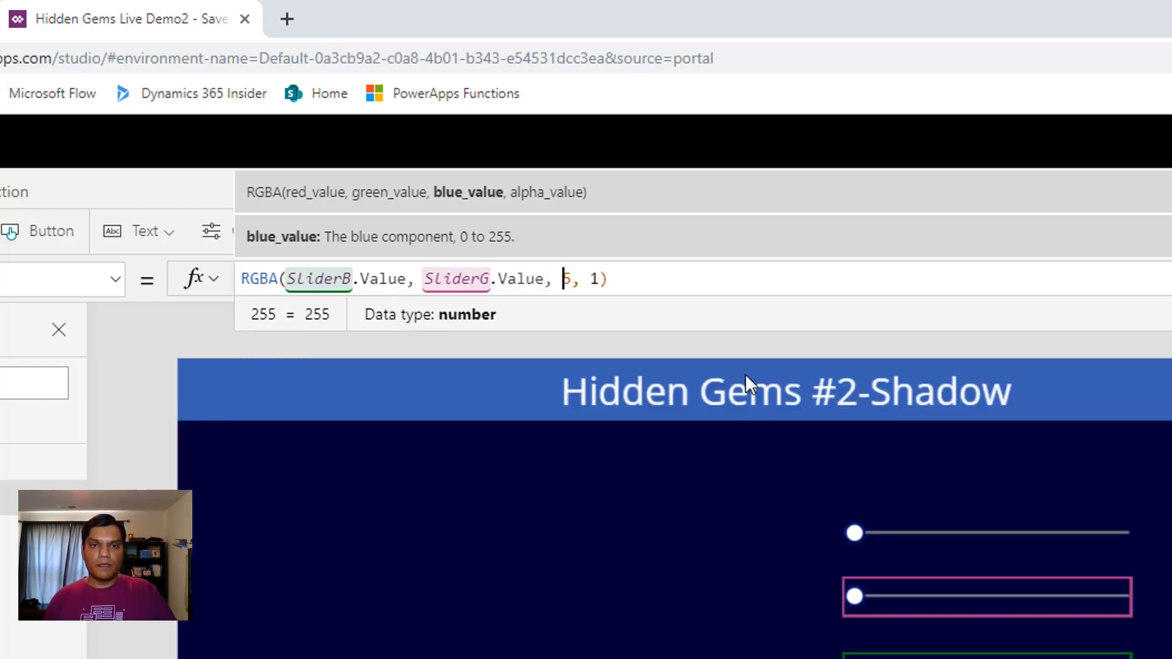
type("Slid")
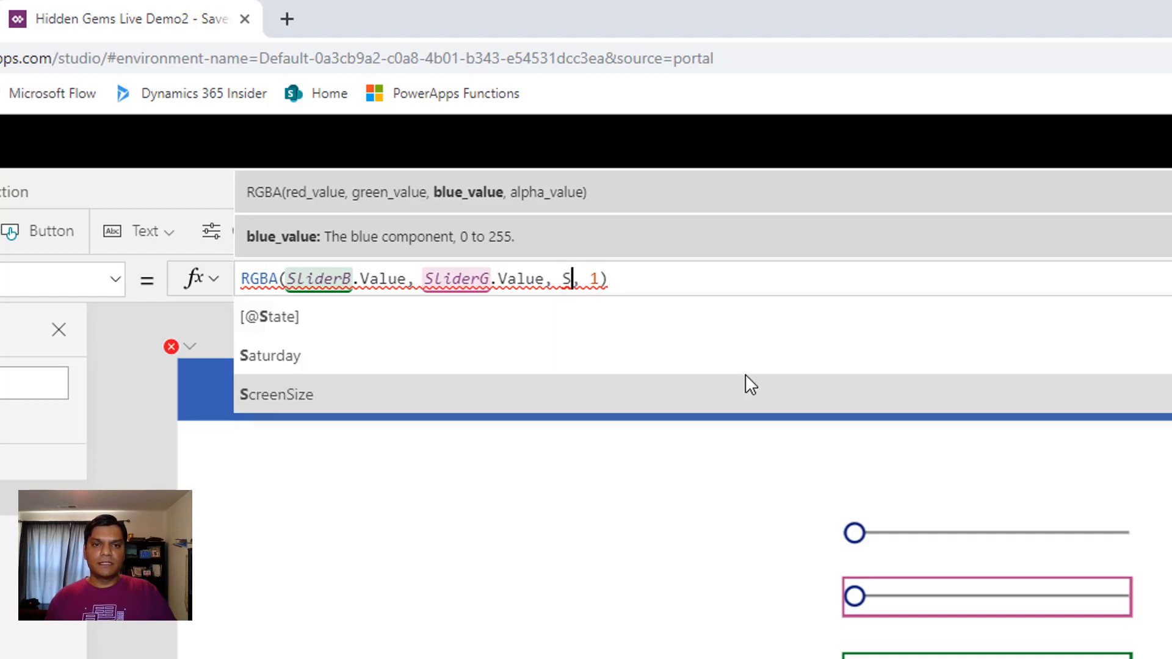
type("ve")
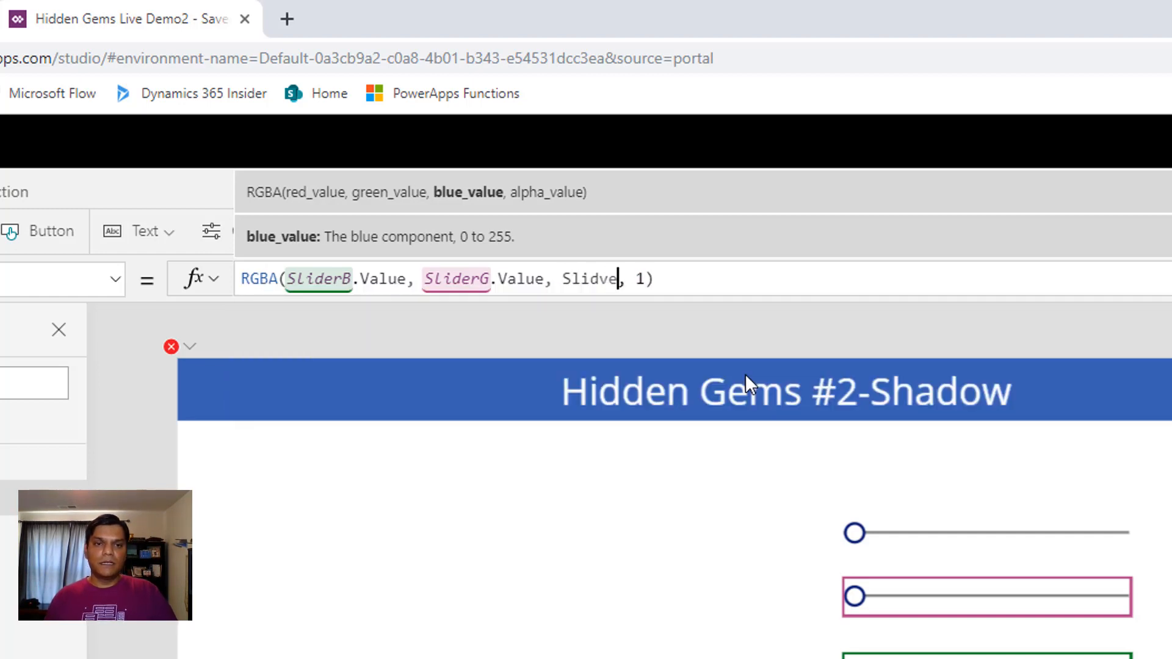
Change the red component of Screen-Color's Fill formula to reference SliderR
key("Left")
key("Left")
key("Left")
key("Left")
key("Left")
key("Left")
key("Left")
key("Left")
key("Left")
key("Left")
key("Left")
key("Left")
key("Left")
key("Left")
key("Left")
key("Left")
key("Left")
key("Left")
key("Left")
key("Left")
key("Left")
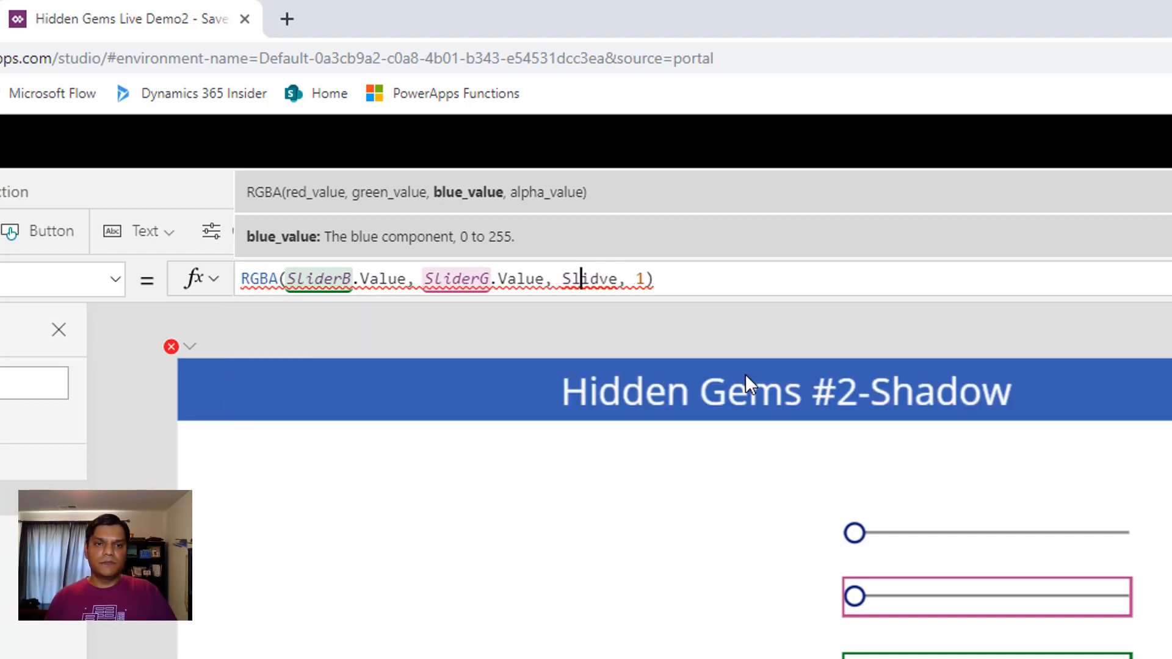
Correct the partial slider name and complete the blue component of the Fill formula as SliderB.Value
key("Left")
key("BackSpace")
type("r")
key("Tab")
key("End")
key("Left")
key("Left")
key("Left")
key("Left")
key("BackSpace")
key("BackSpace")
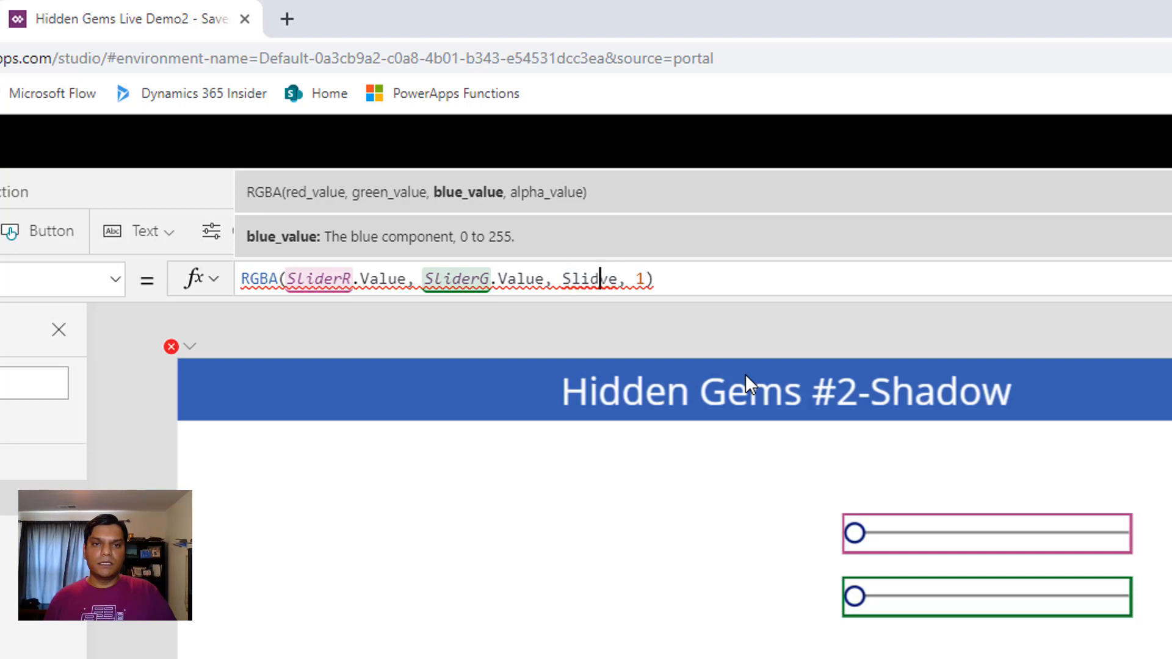
type("e")
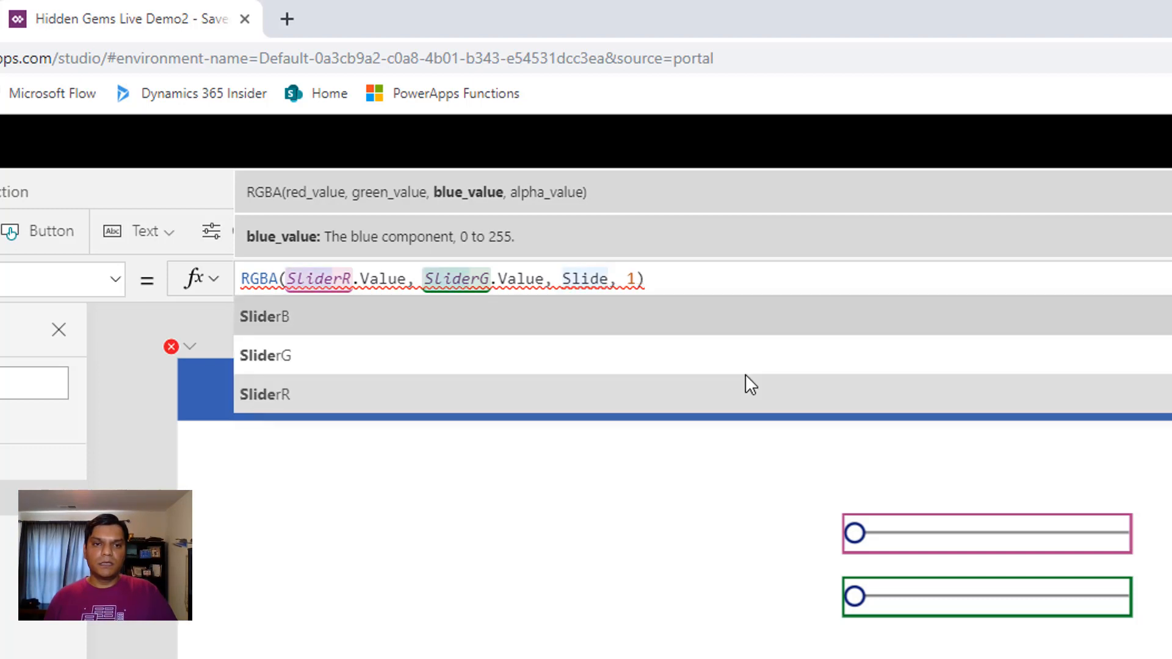
key("Tab")
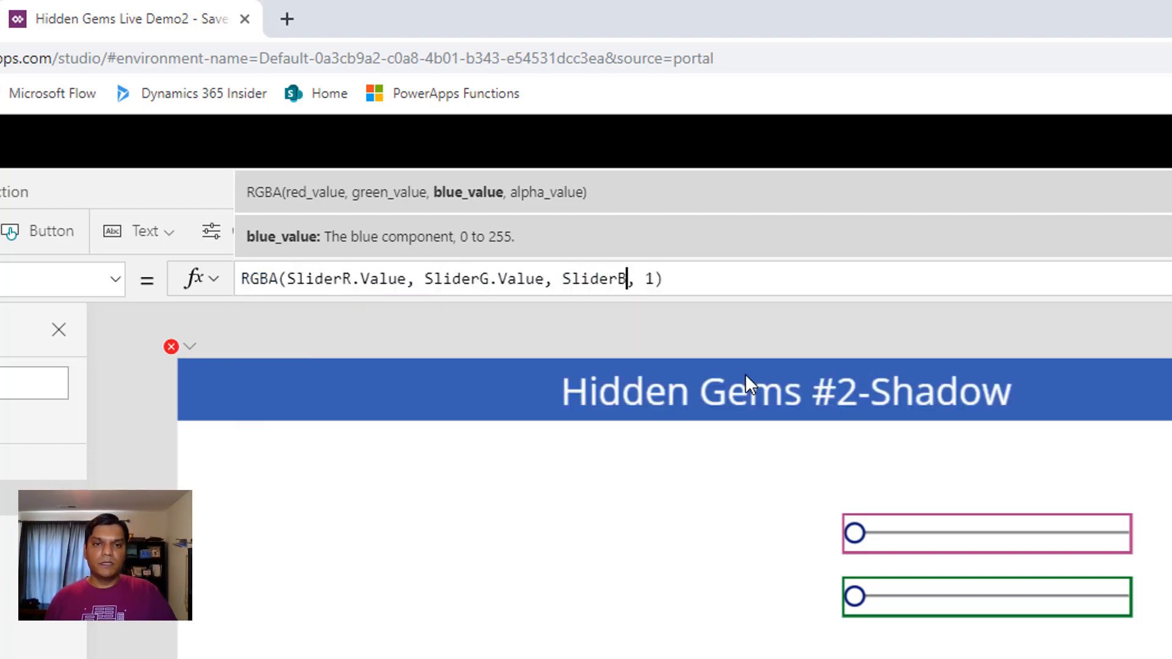
type(".")
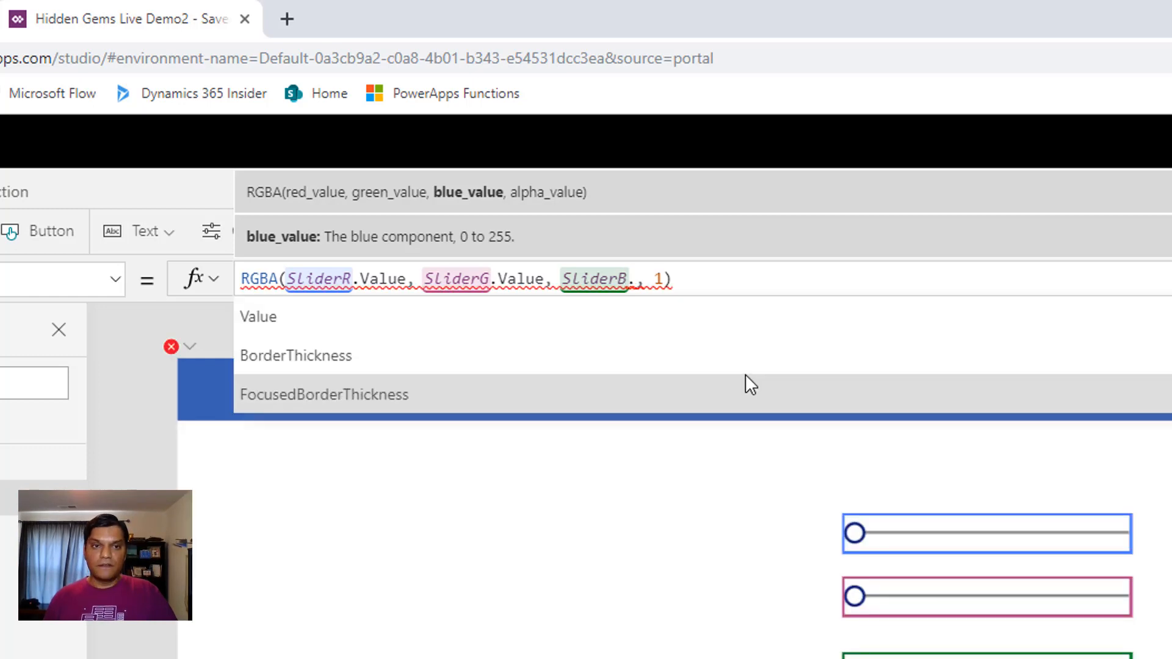
key("Tab")
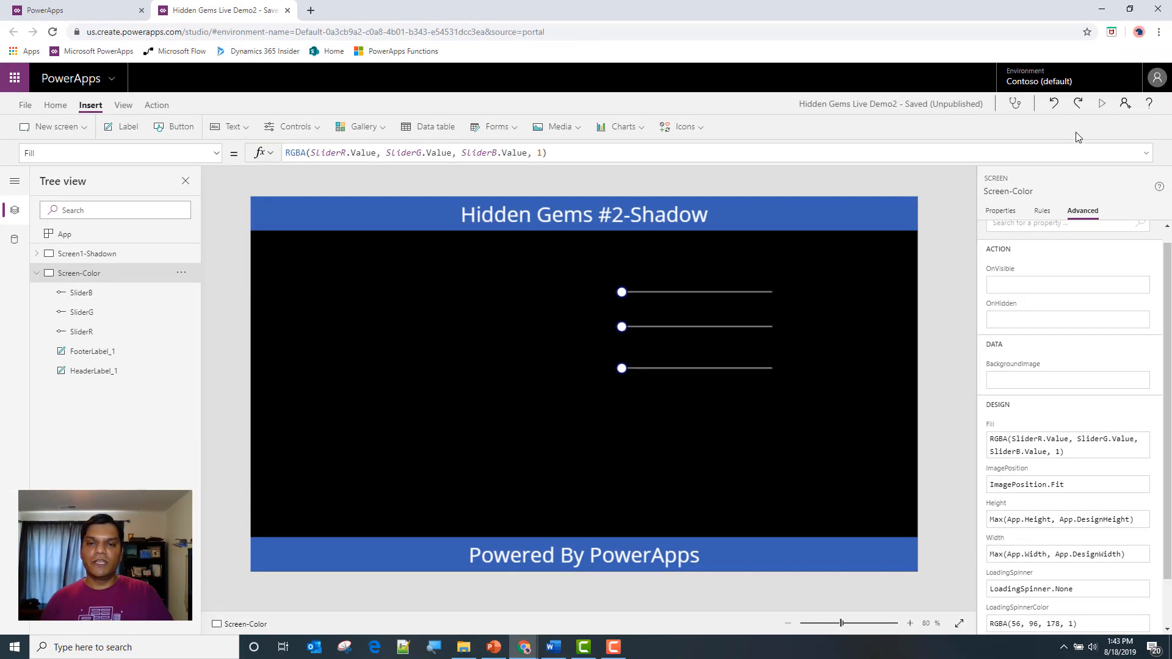
Preview the app, test the fill with red at 187 and the green and blue sliders at maximum, and close the preview
left_click(1102, 103)
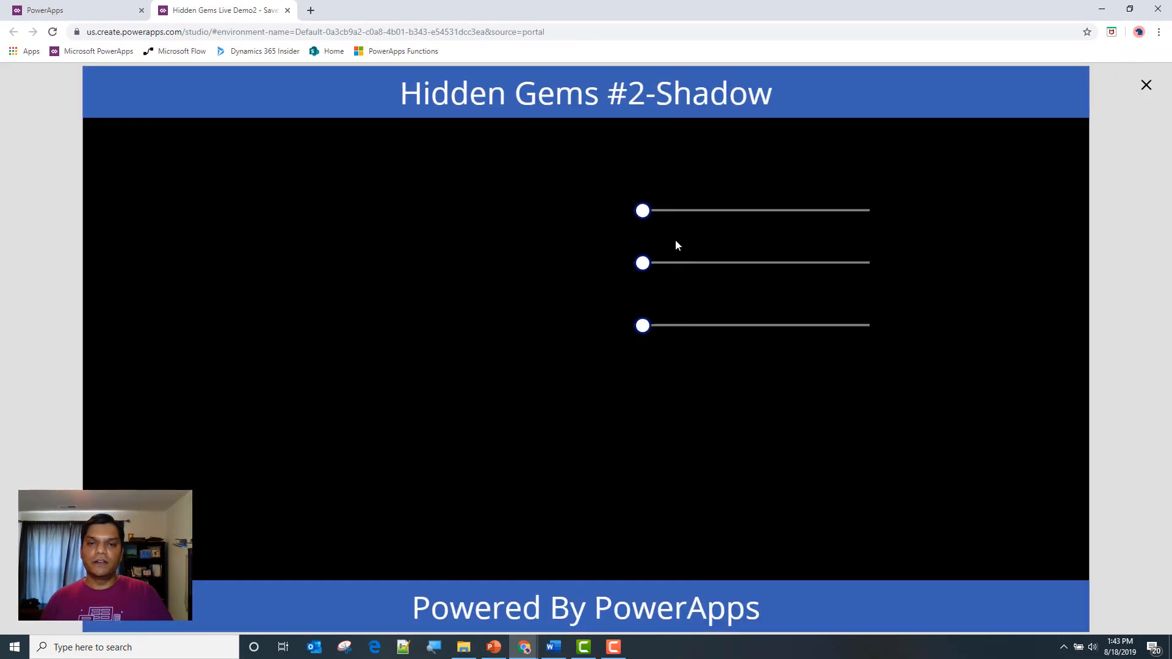
left_click_drag(643, 210, 804, 218)
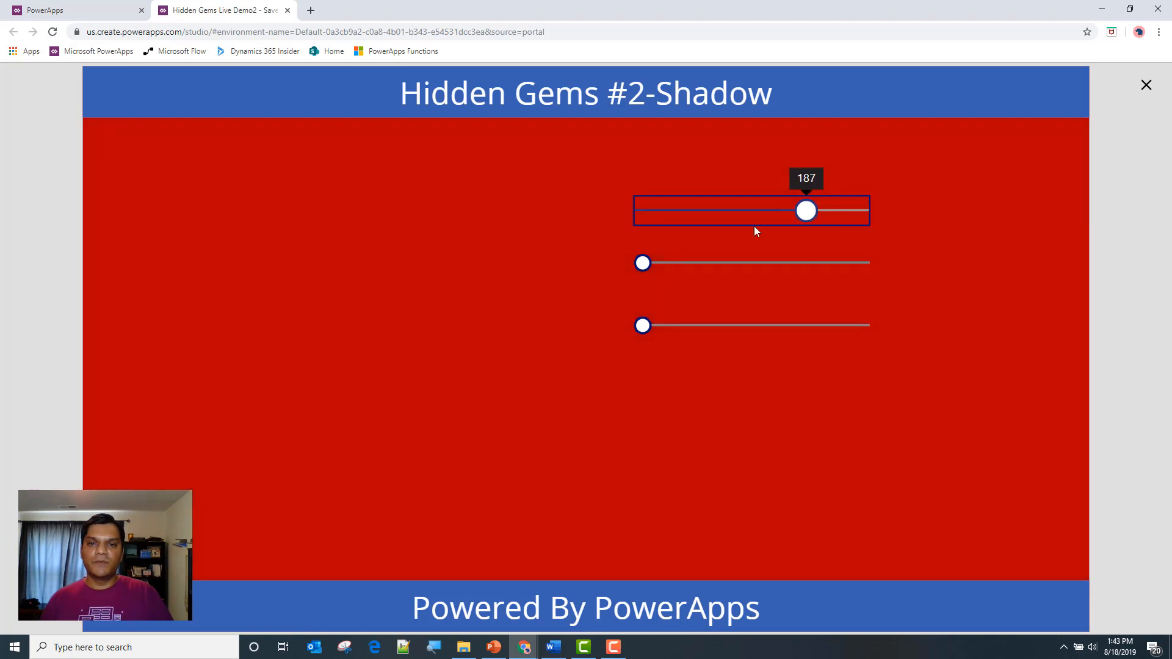
left_click_drag(651, 262, 720, 284)
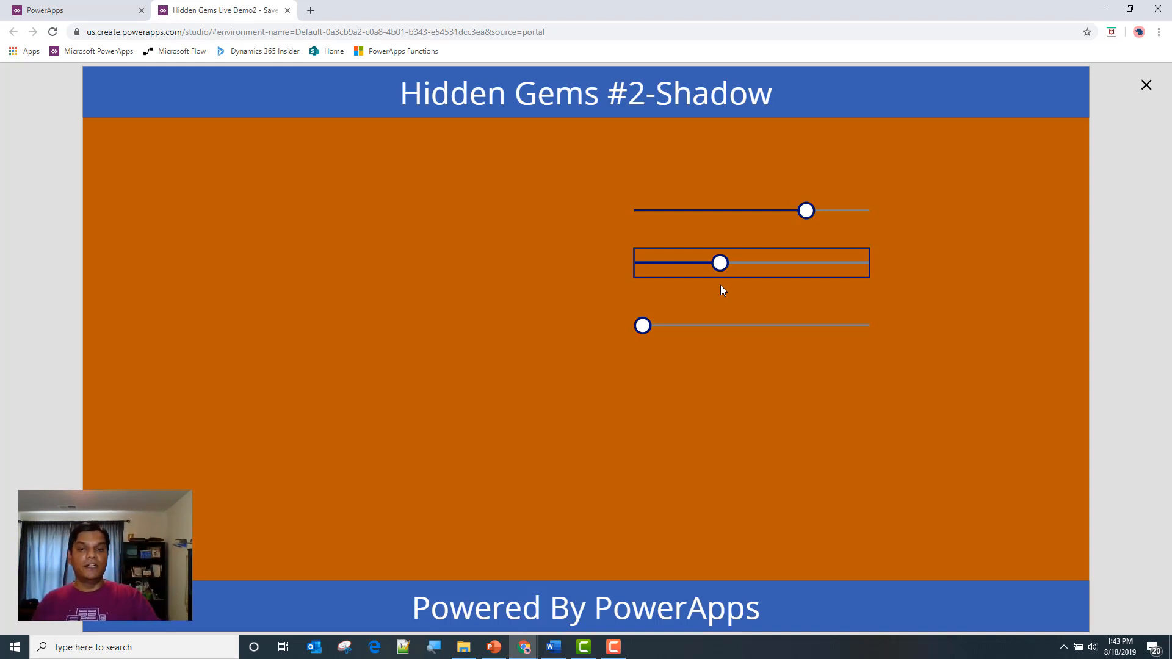
left_click_drag(654, 325, 889, 373)
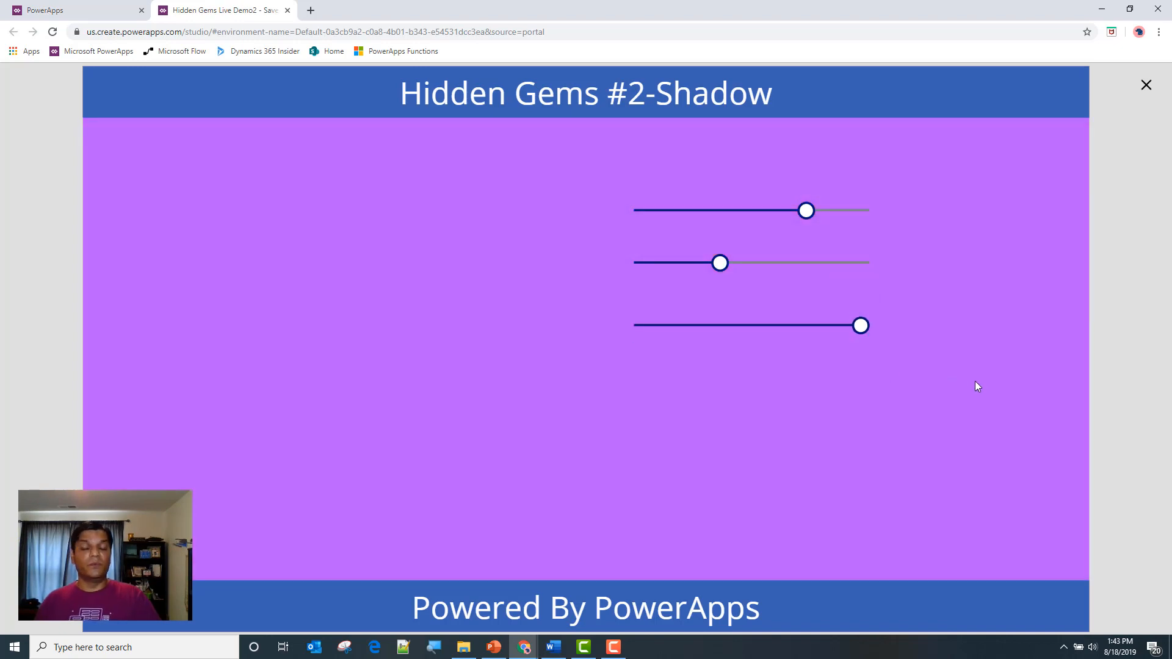
left_click_drag(720, 262, 910, 296)
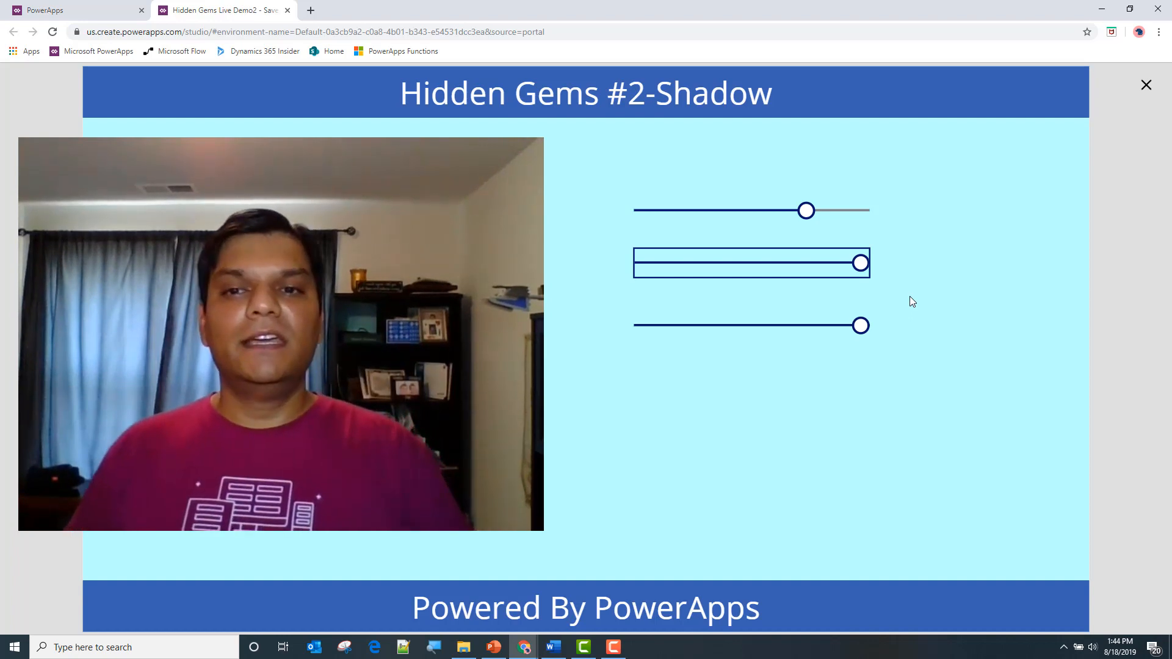
left_click(1146, 85)
left_click(714, 396)
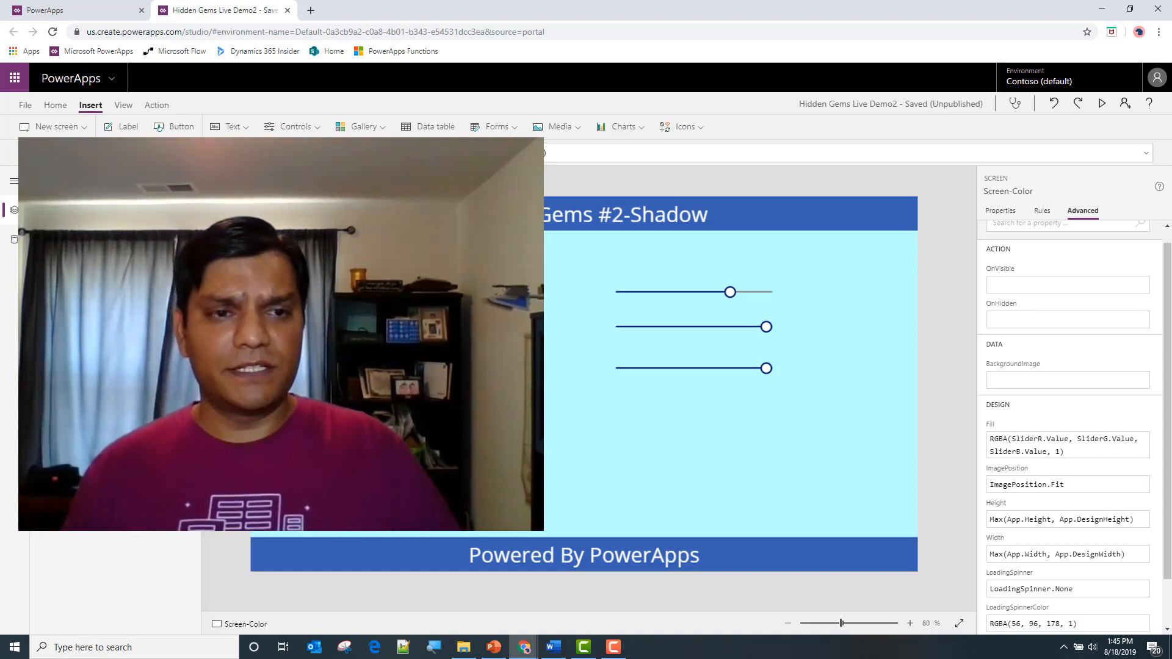
Rename the Screen-Color screen as Screen2-Color
type("2-Color")
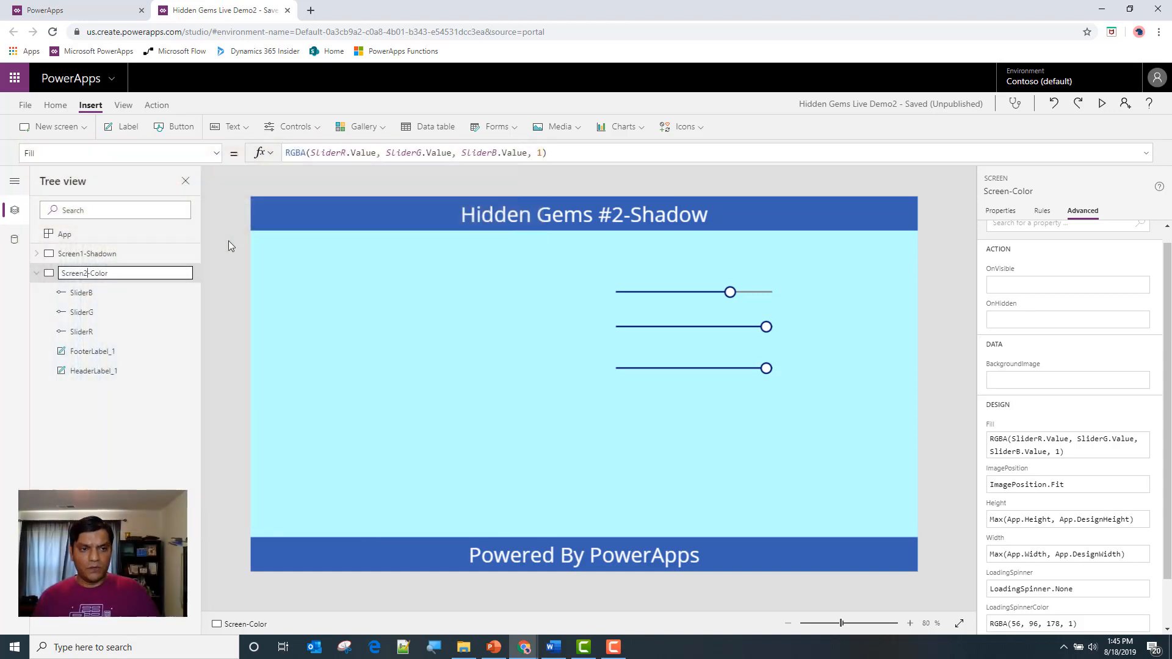
key("Return")
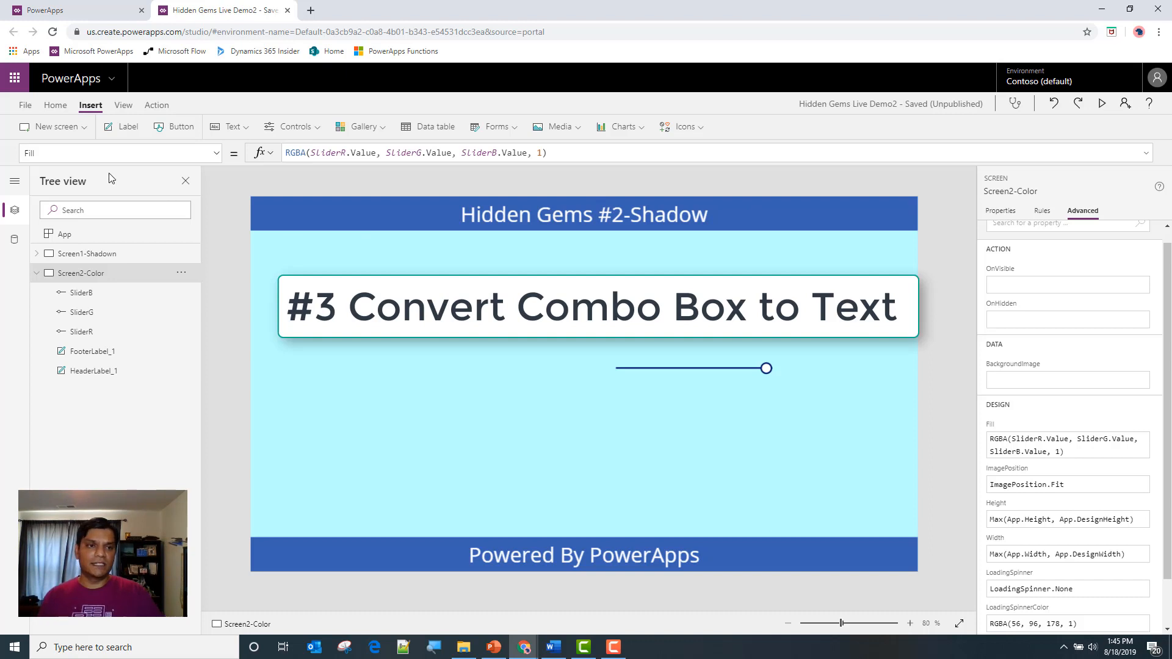
Save and publish Hidden Gems Live Demo2, and return to the app canvas
left_click(23, 105)
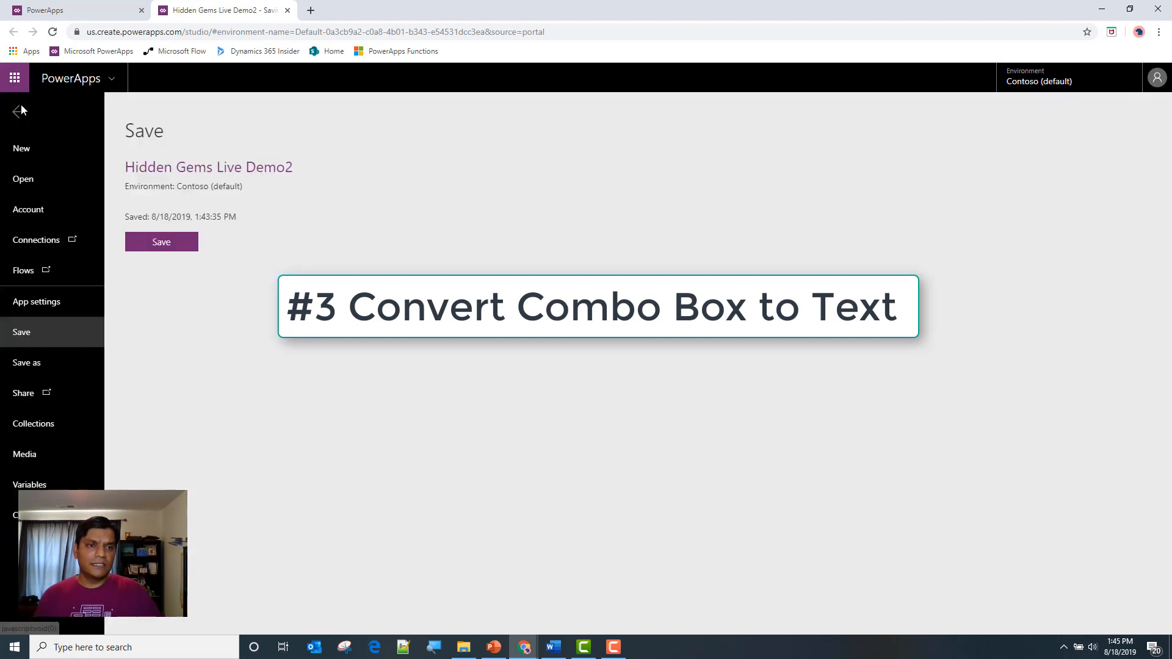
left_click(128, 243)
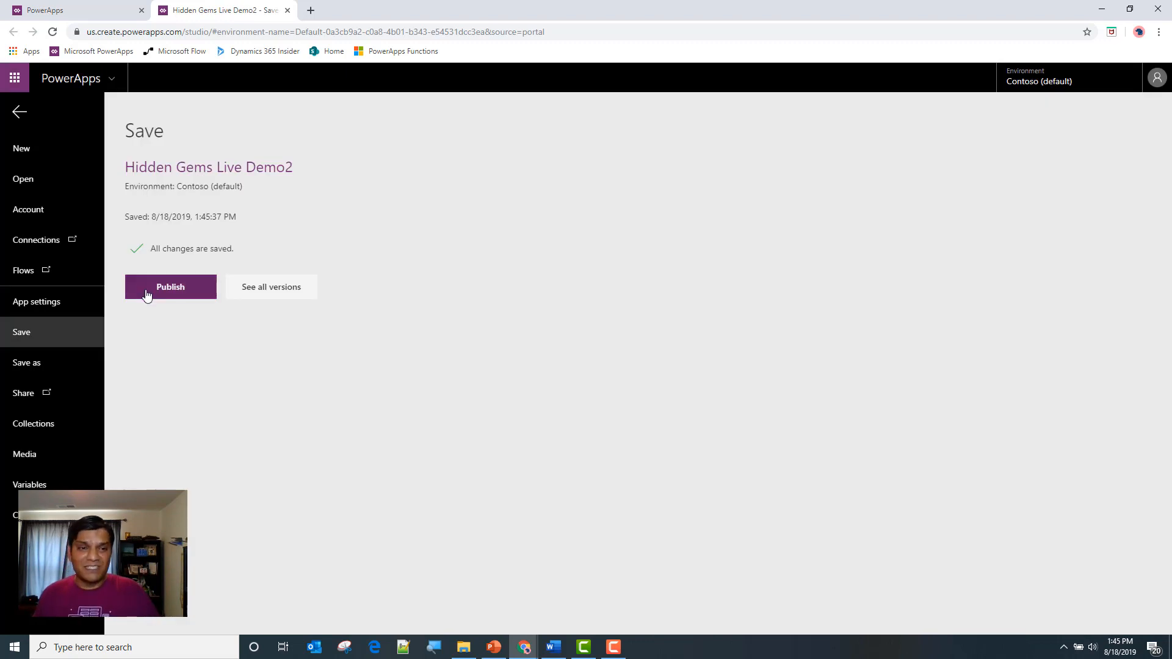
left_click(146, 292)
left_click(566, 426)
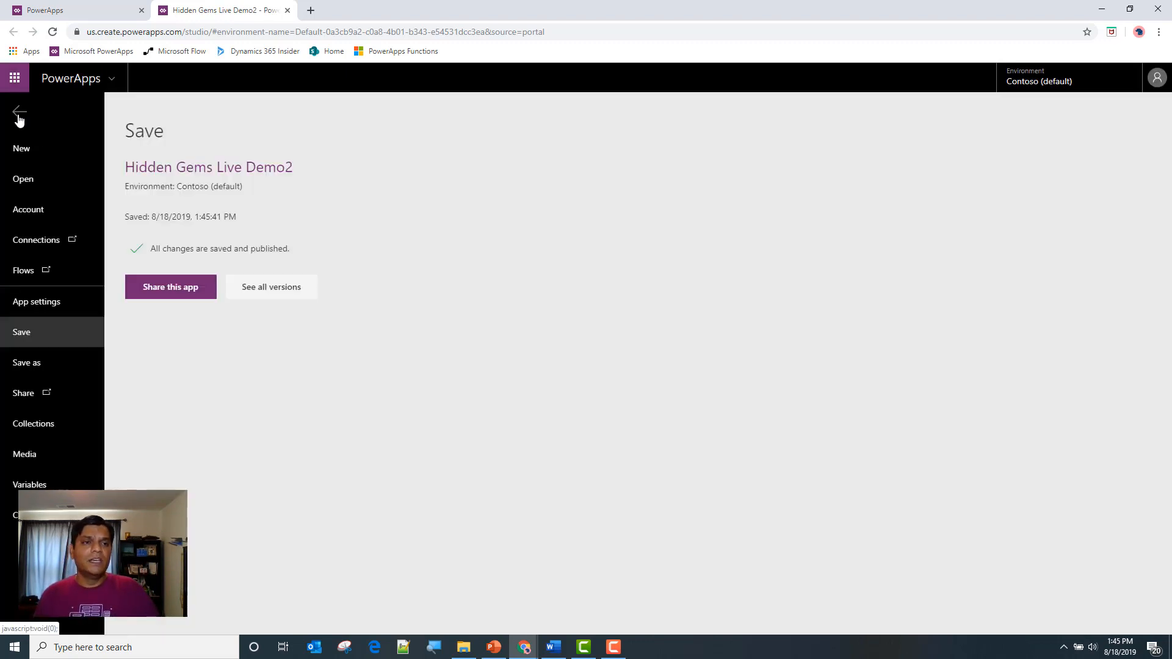
left_click(16, 114)
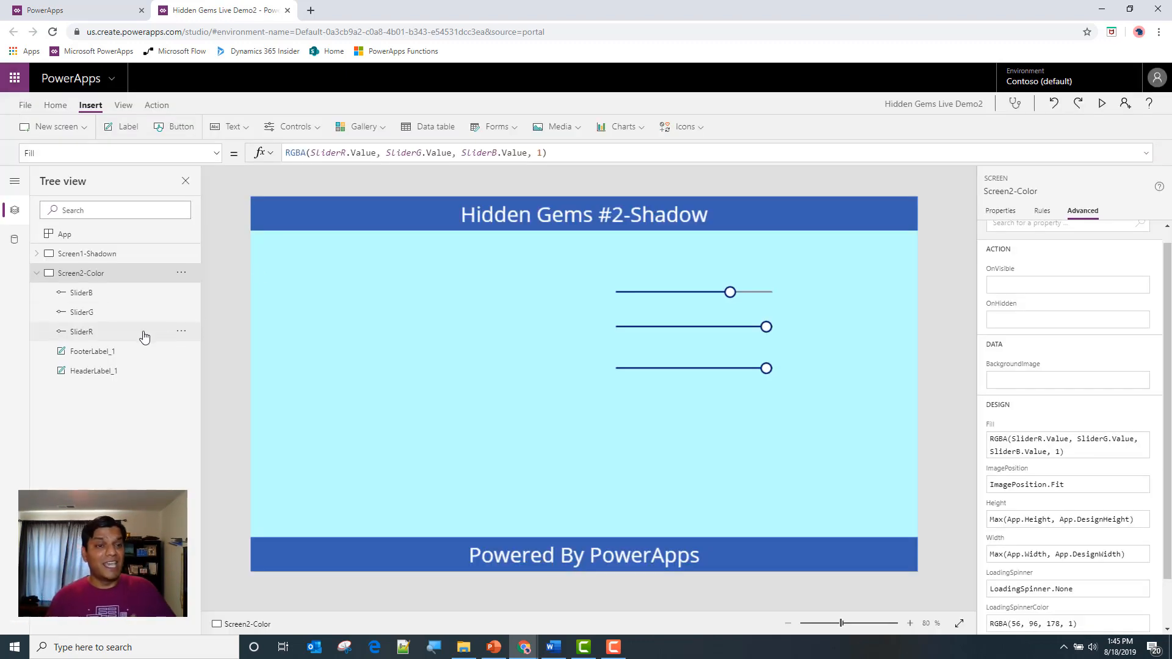
Duplicate the Screen1-Shadown screen and move the copy below Screen2-Color in the screen order
left_click(37, 273)
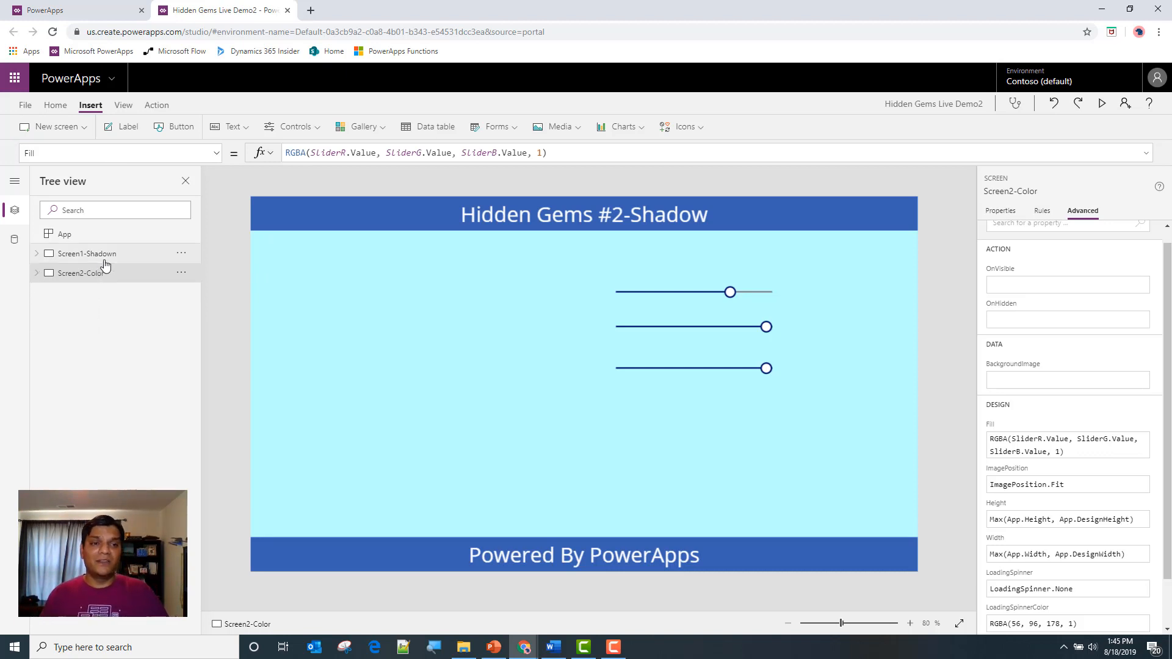
left_click(104, 255)
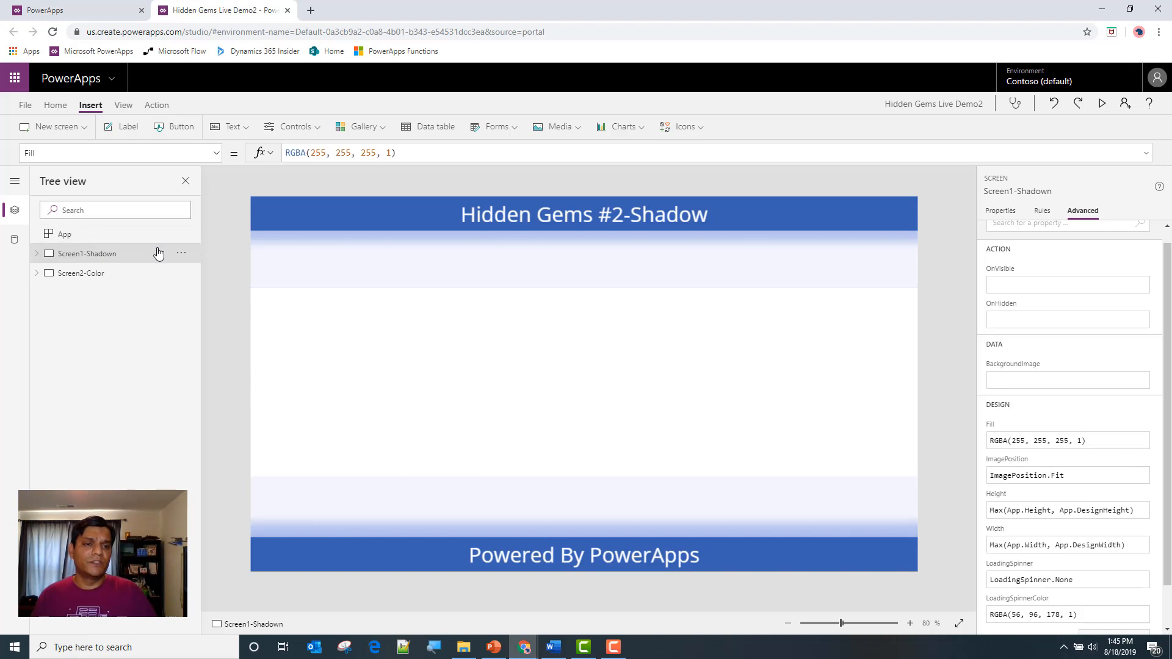
left_click(181, 254)
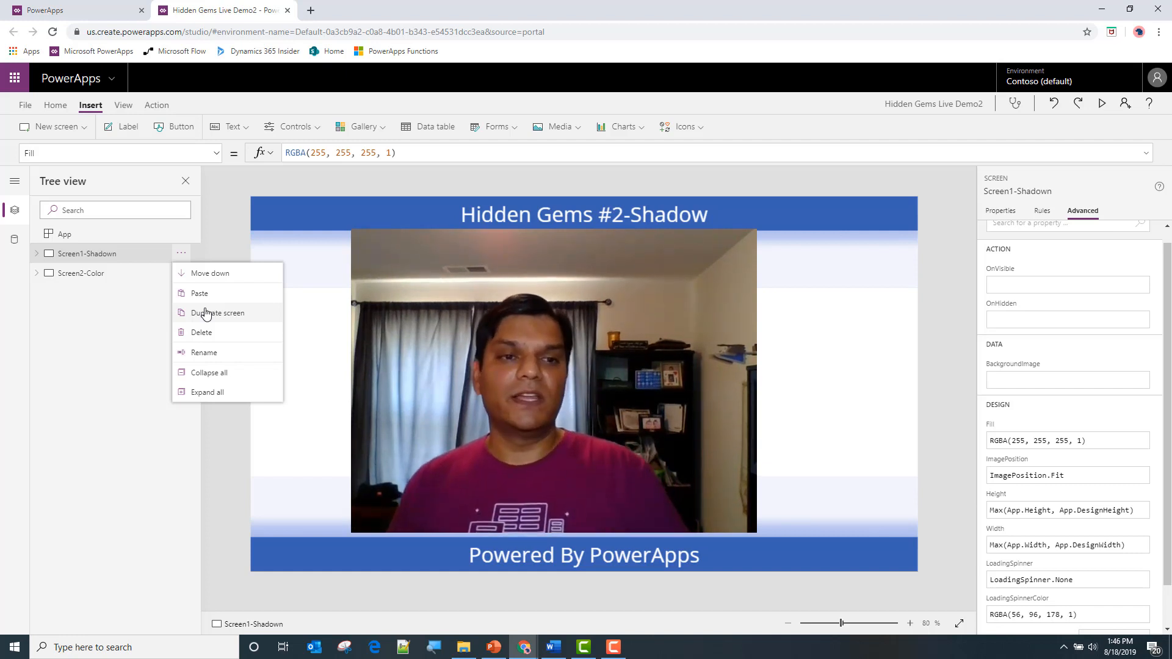
left_click(206, 313)
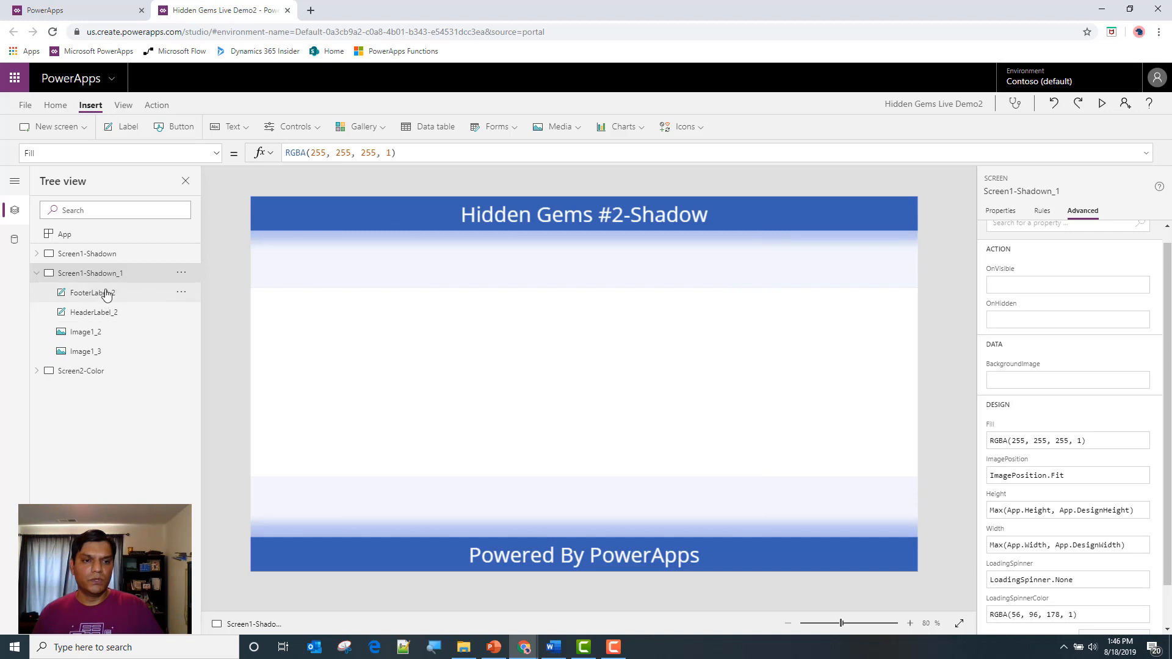
left_click(190, 278)
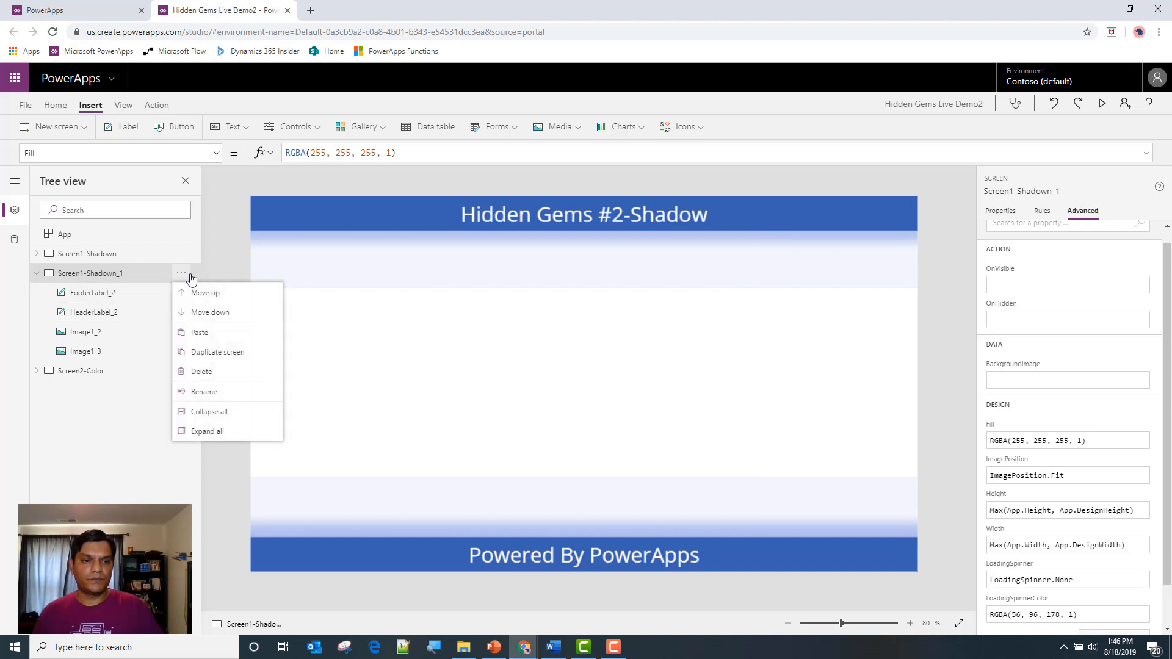
left_click(202, 312)
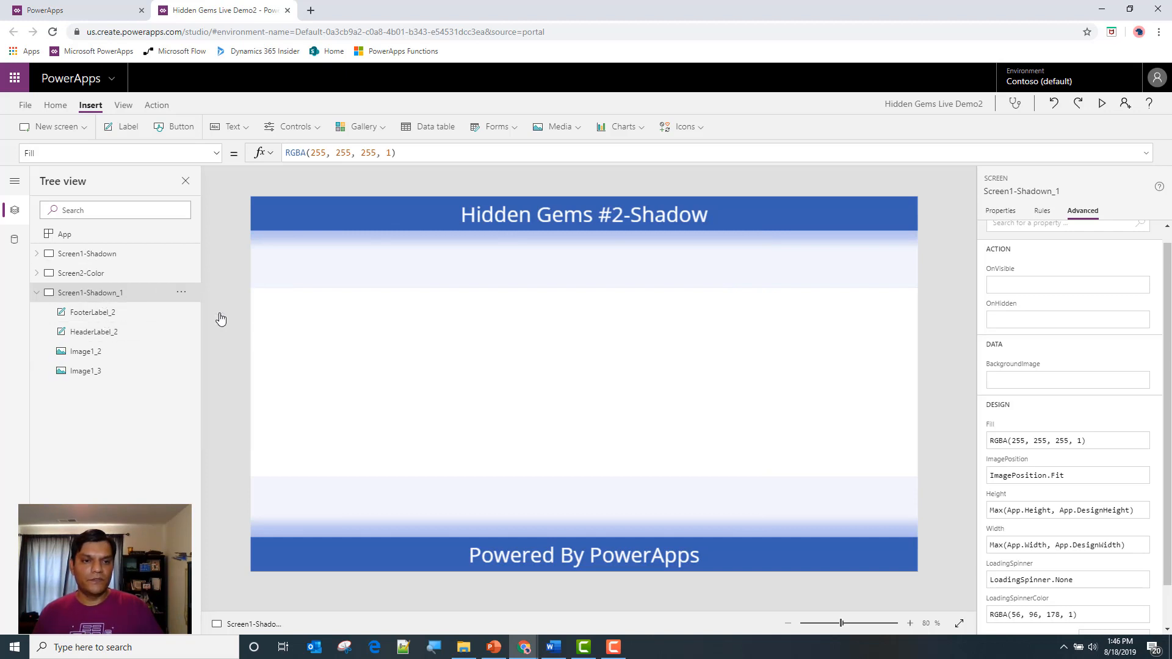
Rename the duplicated shadow screen as Screen3-Convert
double_click(96, 292)
left_click(135, 296)
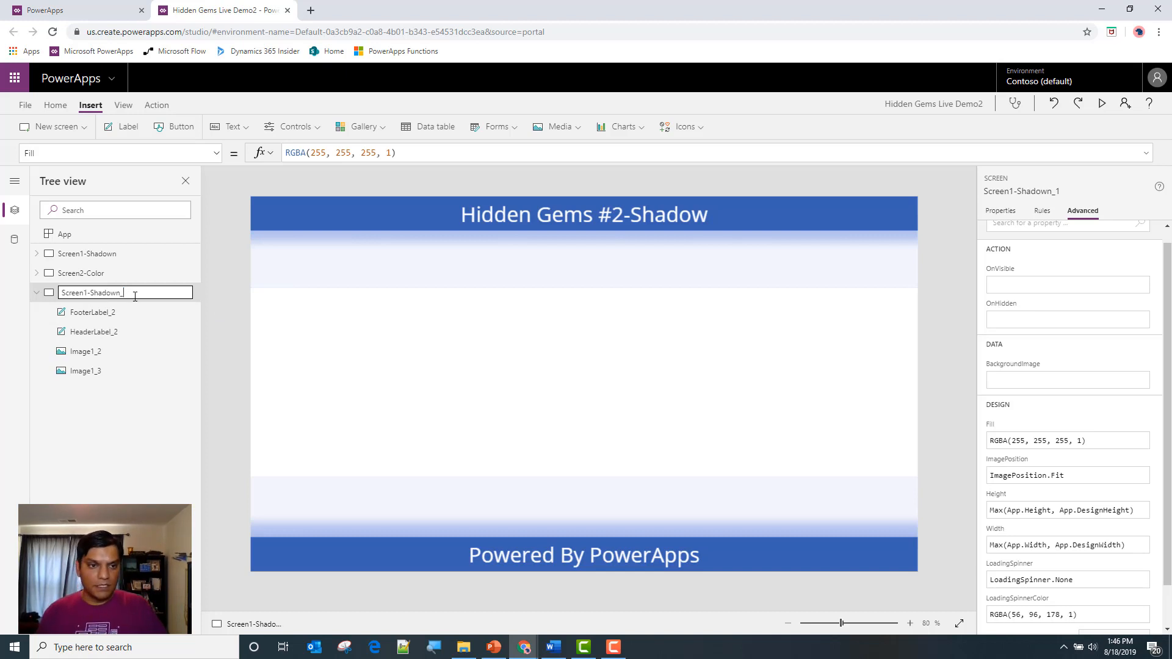
key("BackSpace")
key("BackSpace")
key("BackSpace")
key("BackSpace")
key("BackSpace")
key("BackSpace")
key("BackSpace")
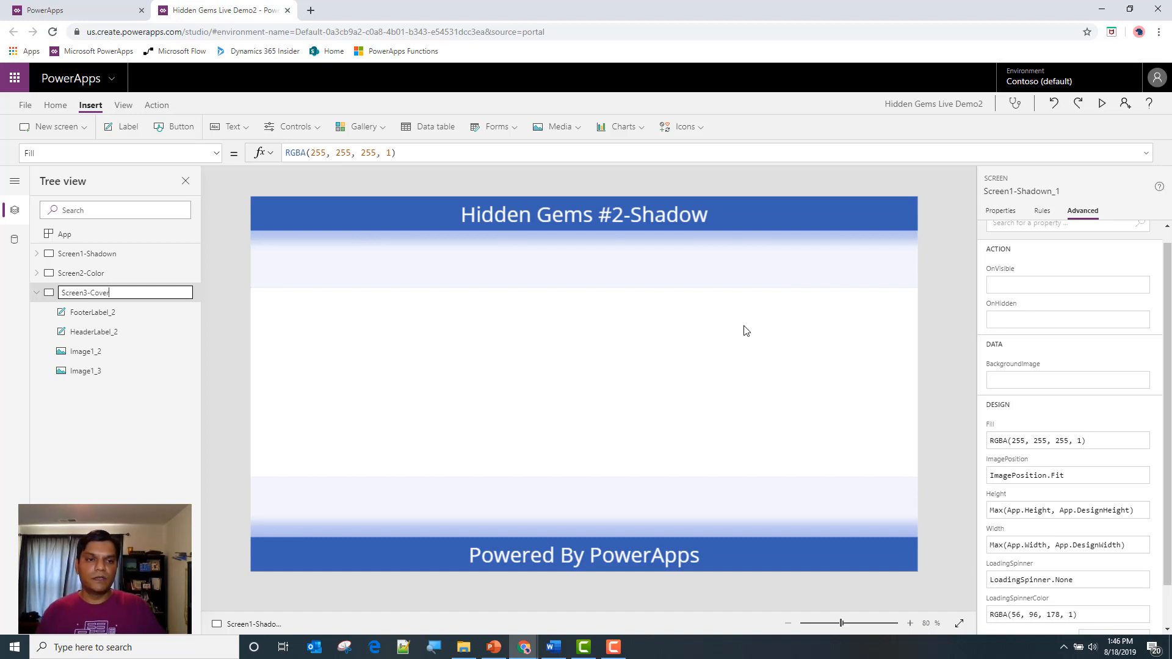
key("Tab")
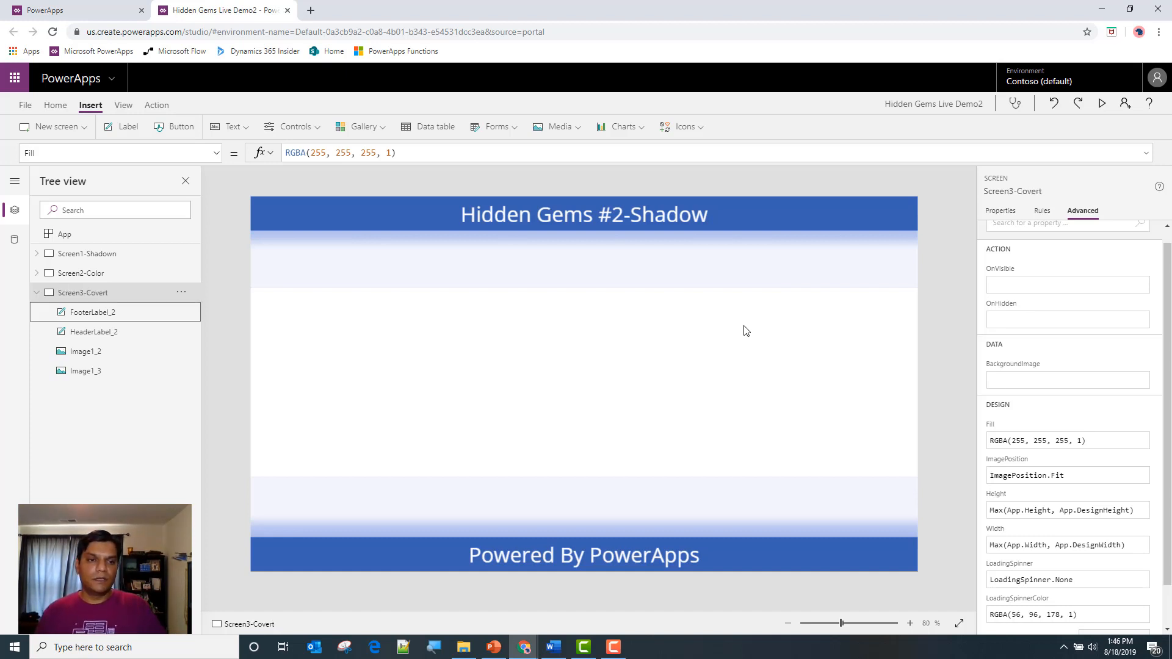
double_click(116, 294)
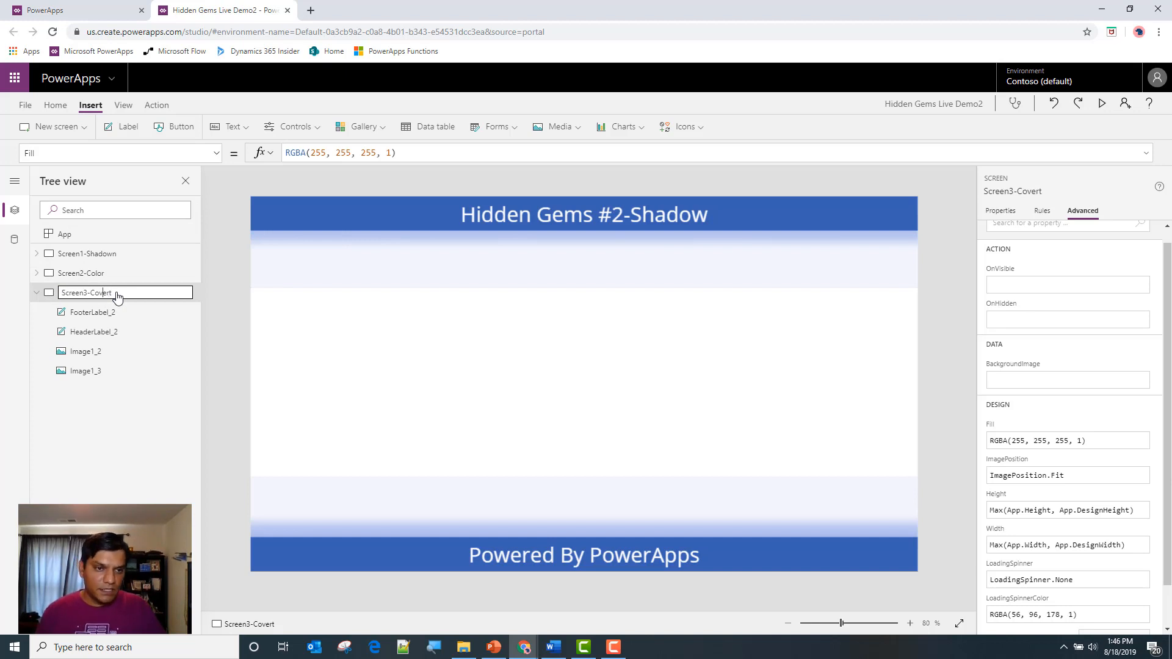
type("n")
key("Tab")
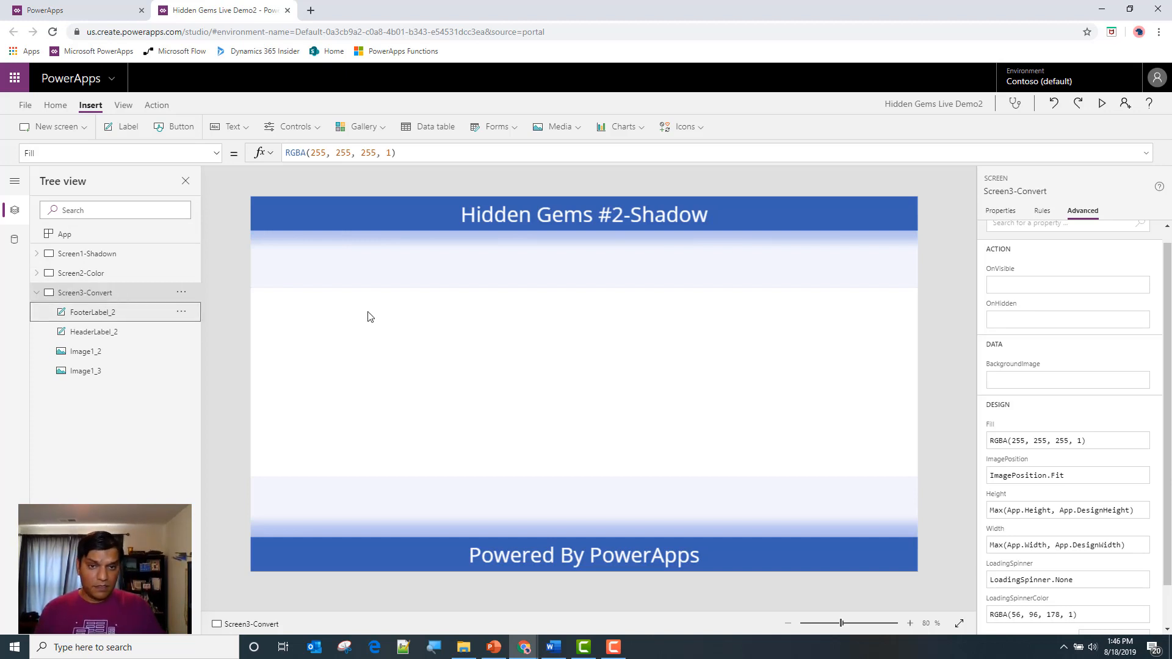
Delete the two shadow images below the header and above the footer on Screen3-Convert
left_click(425, 279)
key("Delete")
left_click(379, 507)
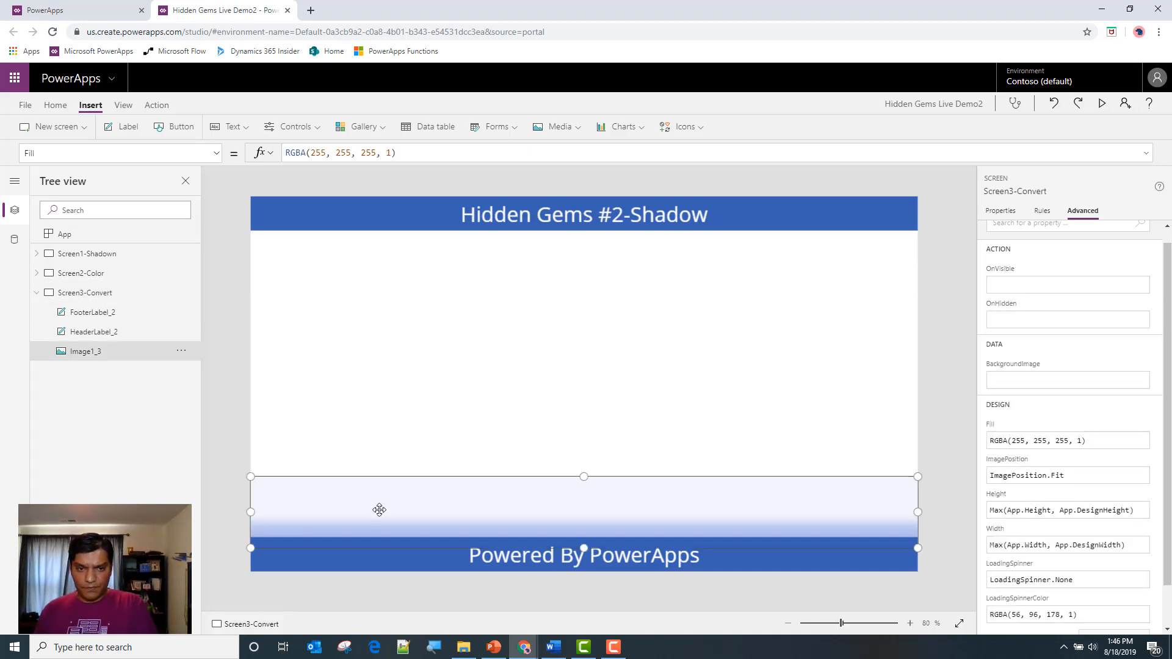
key("Delete")
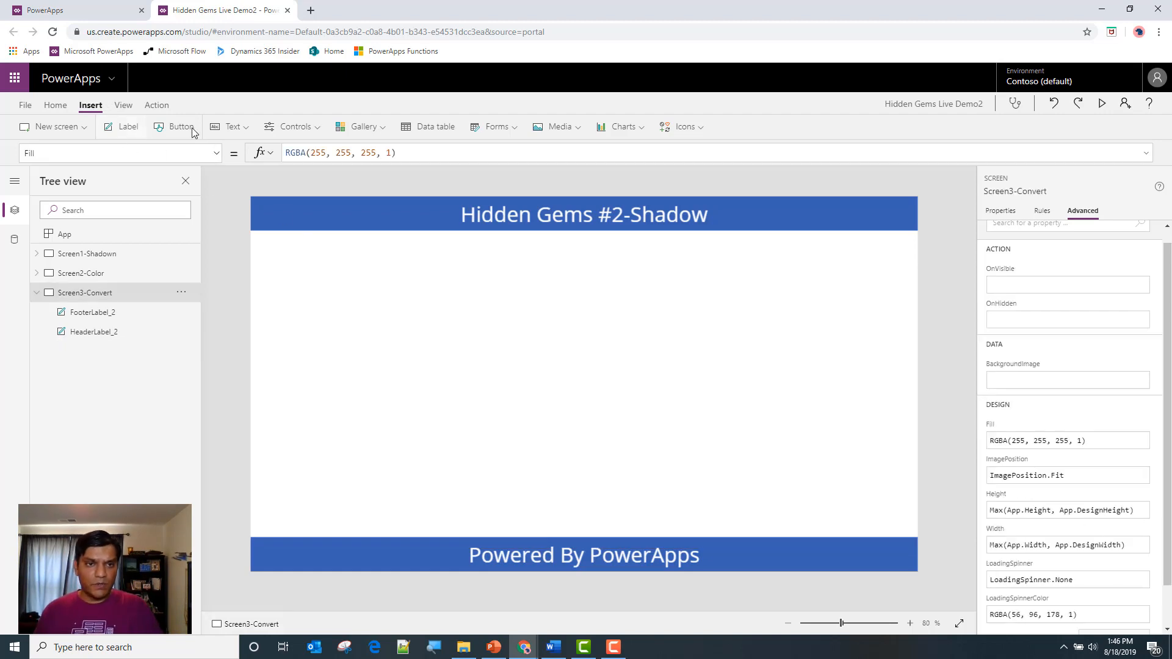
Insert a combo box on Screen3-Convert and place it just below the header
left_click(348, 132)
mouse_move(302, 133)
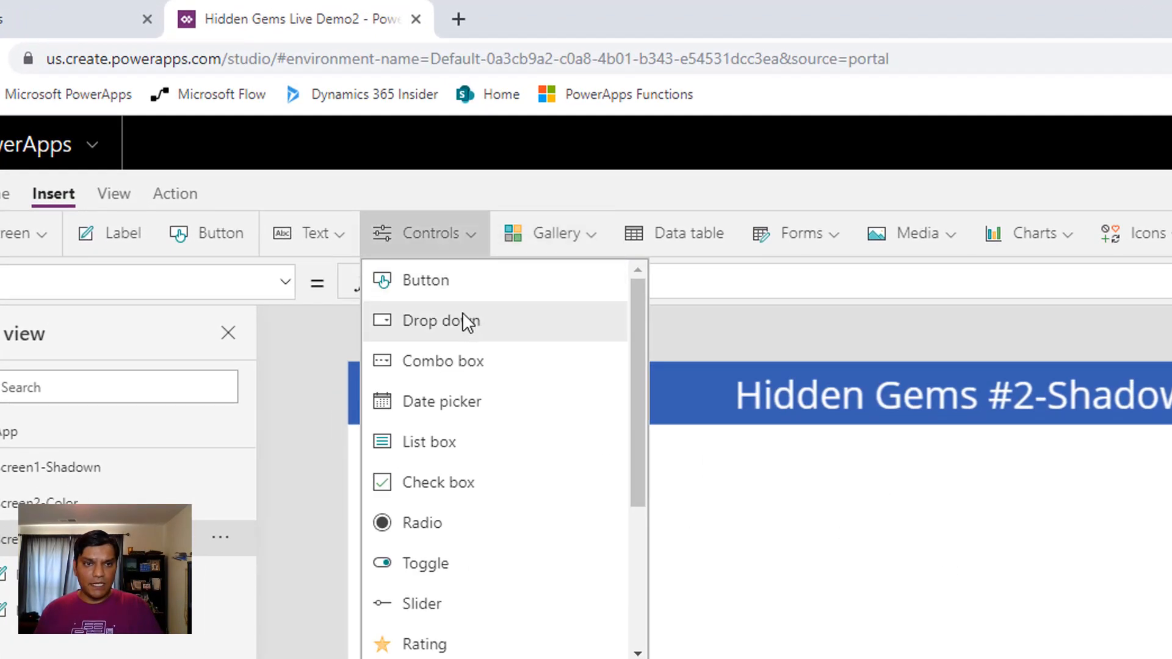
left_click(467, 361)
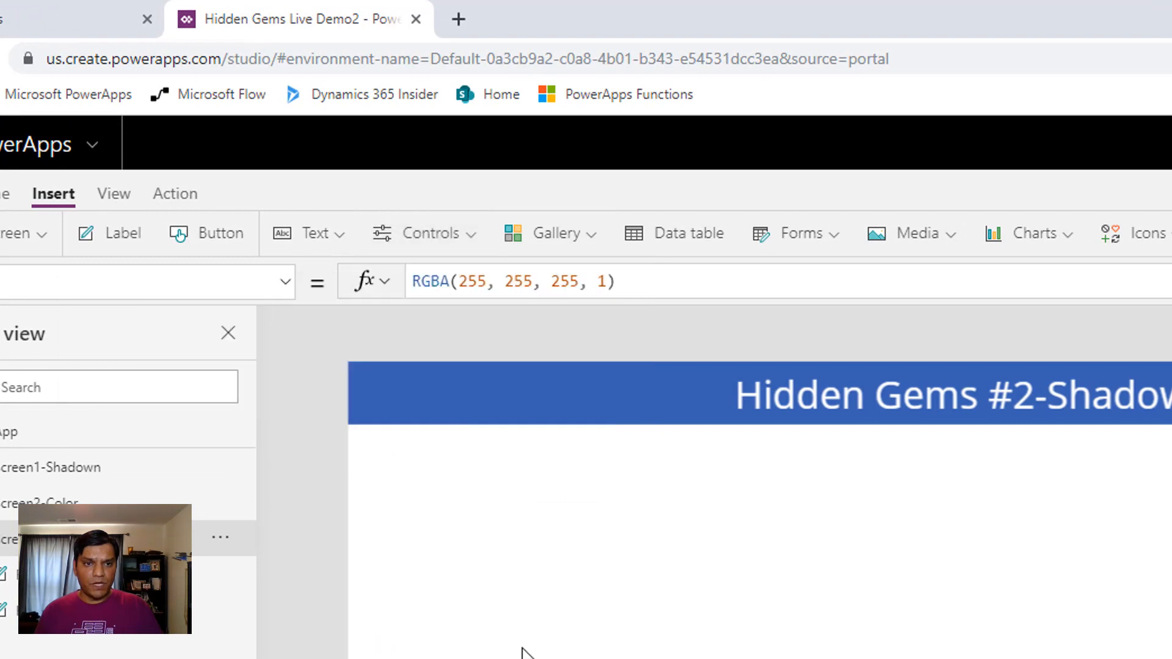
left_click_drag(490, 414, 490, 499)
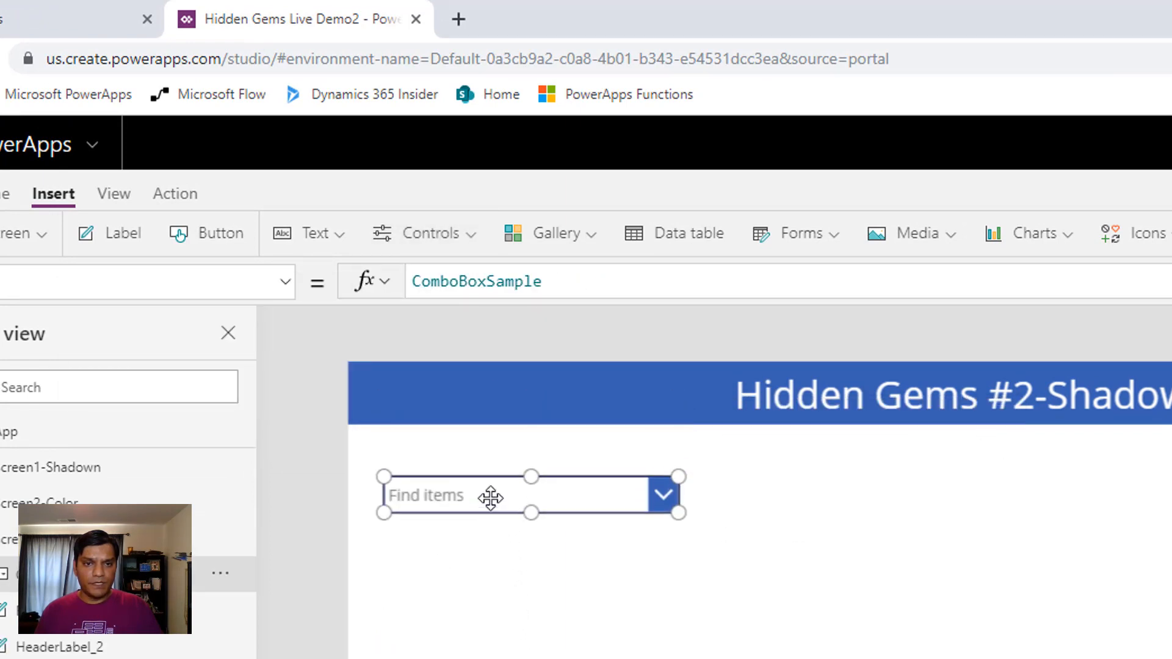
Replace the combo box's Items formula with a table of four empty text strings, ["","","",""]
double_click(566, 284)
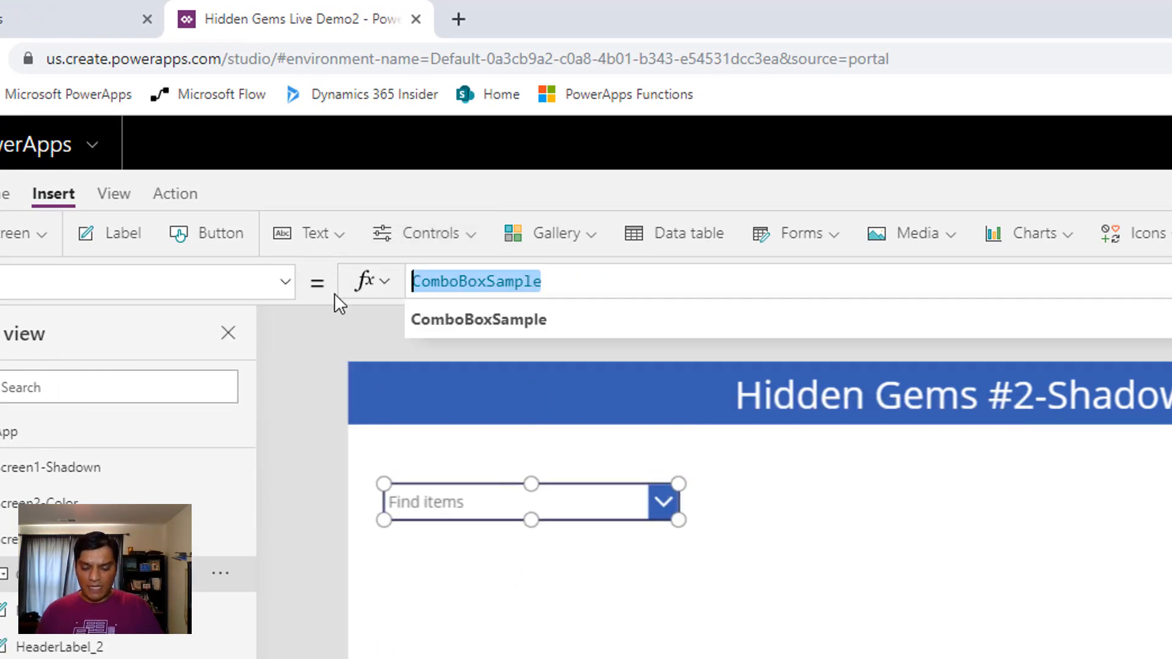
type("[")
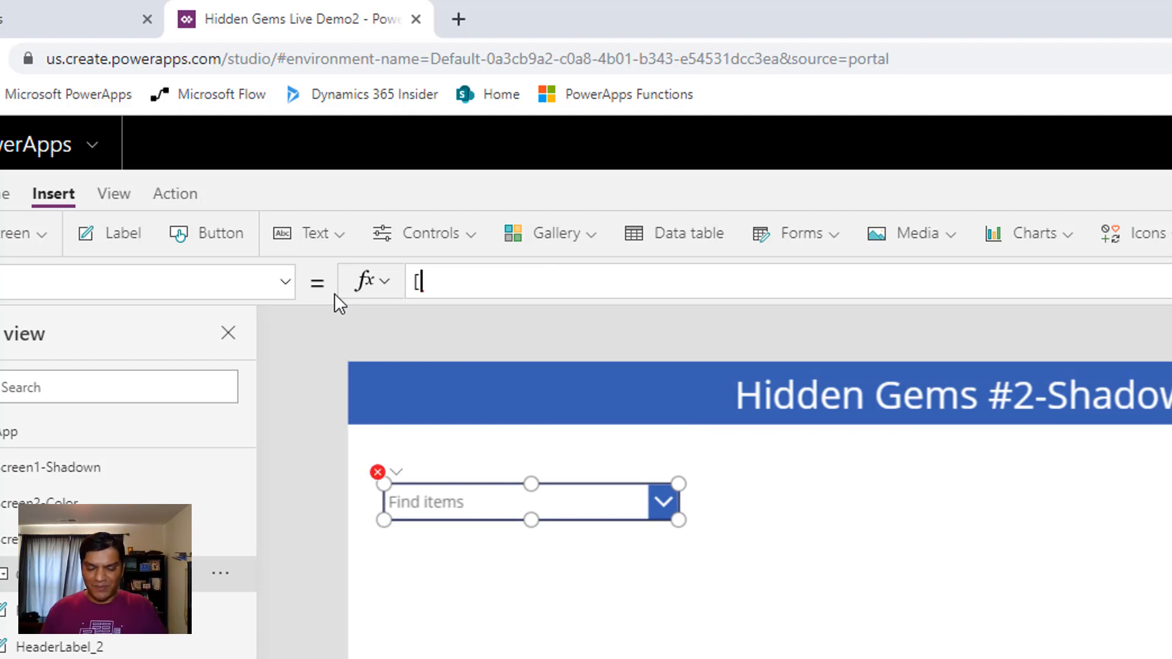
type("]")
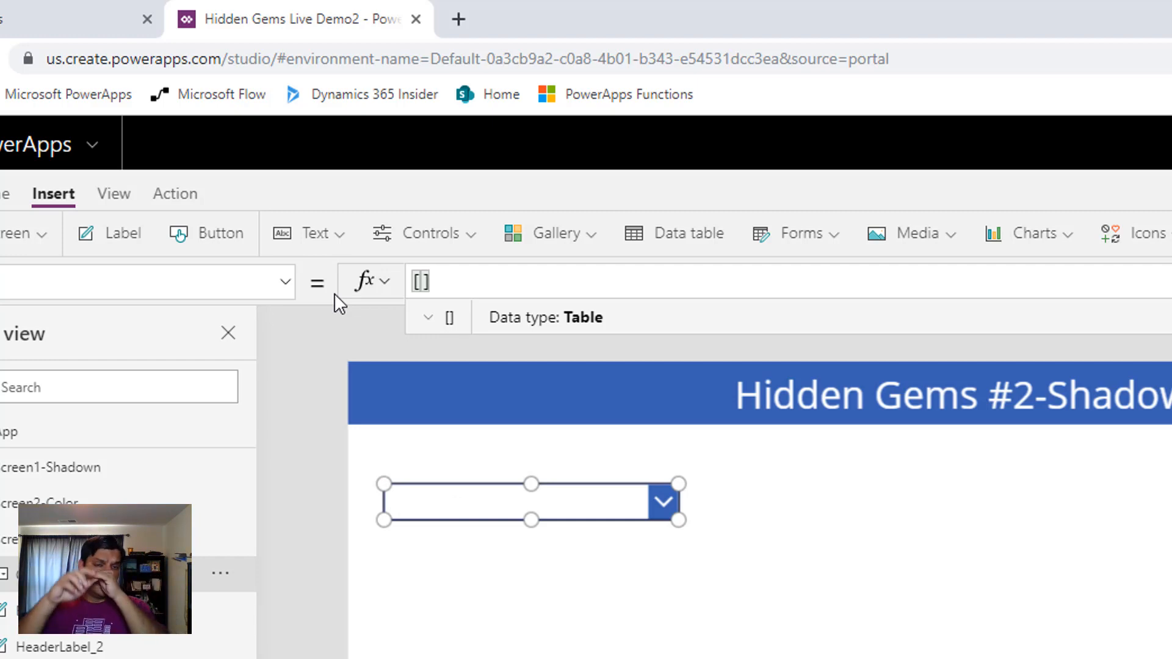
key("Left")
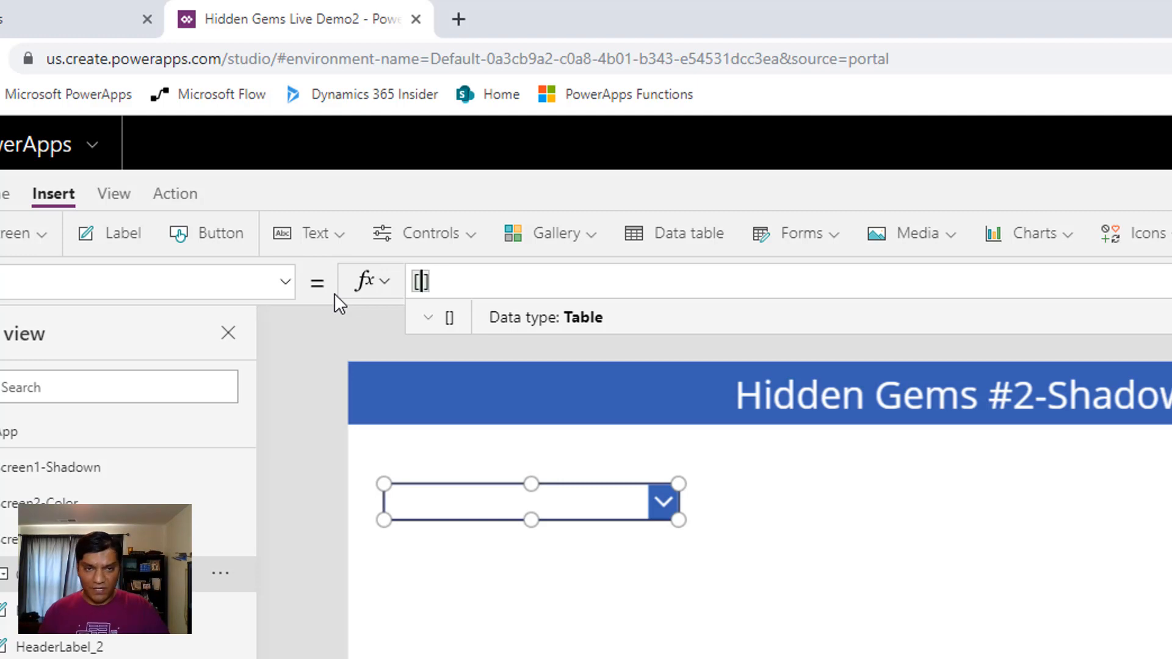
type("\"\"")
type(",\"\",\"\"")
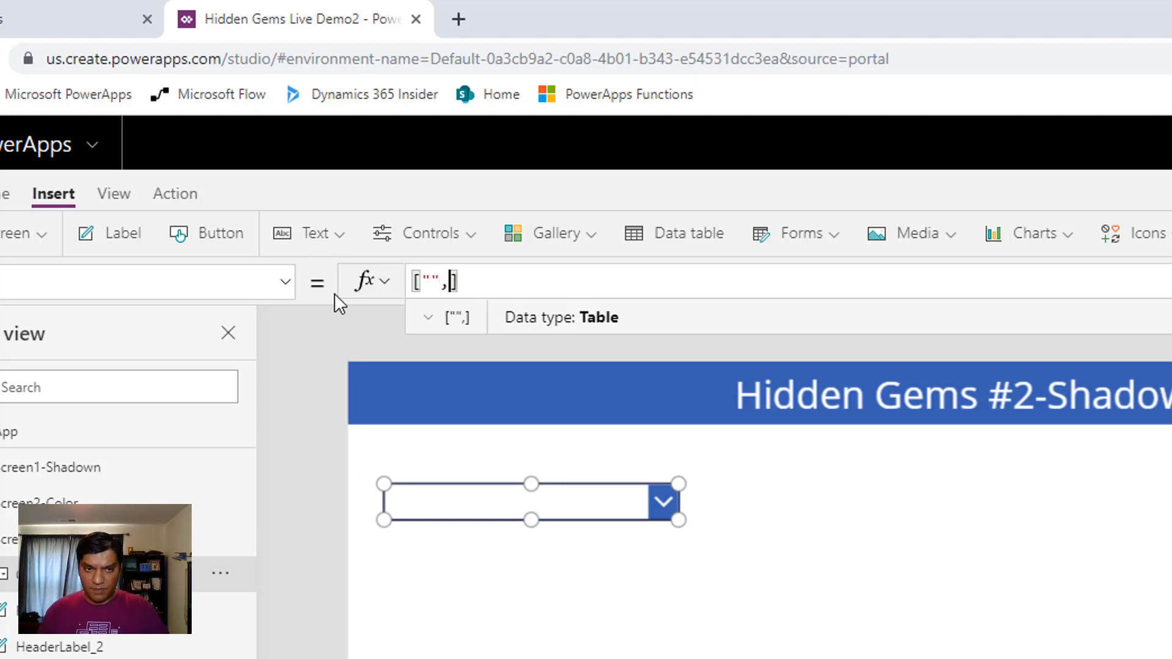
type(",\"\",")
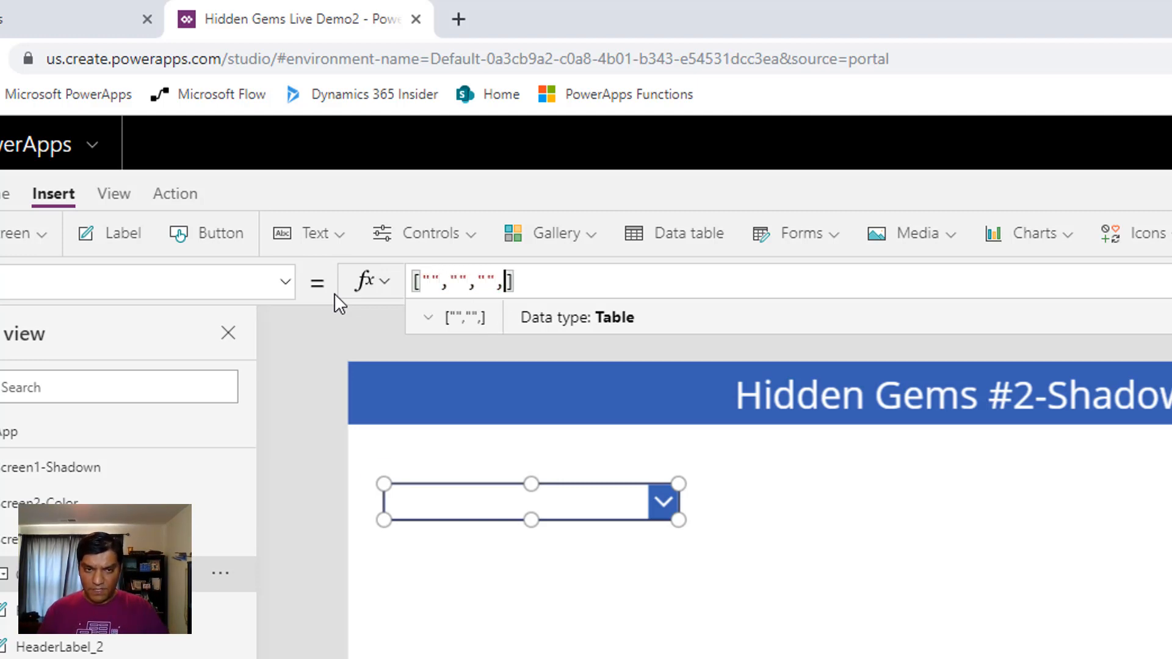
key("Left")
key("Left")
key("Left")
key("Left")
key("Left")
key("Left")
key("Left")
key("Left")
key("Left")
key("Left")
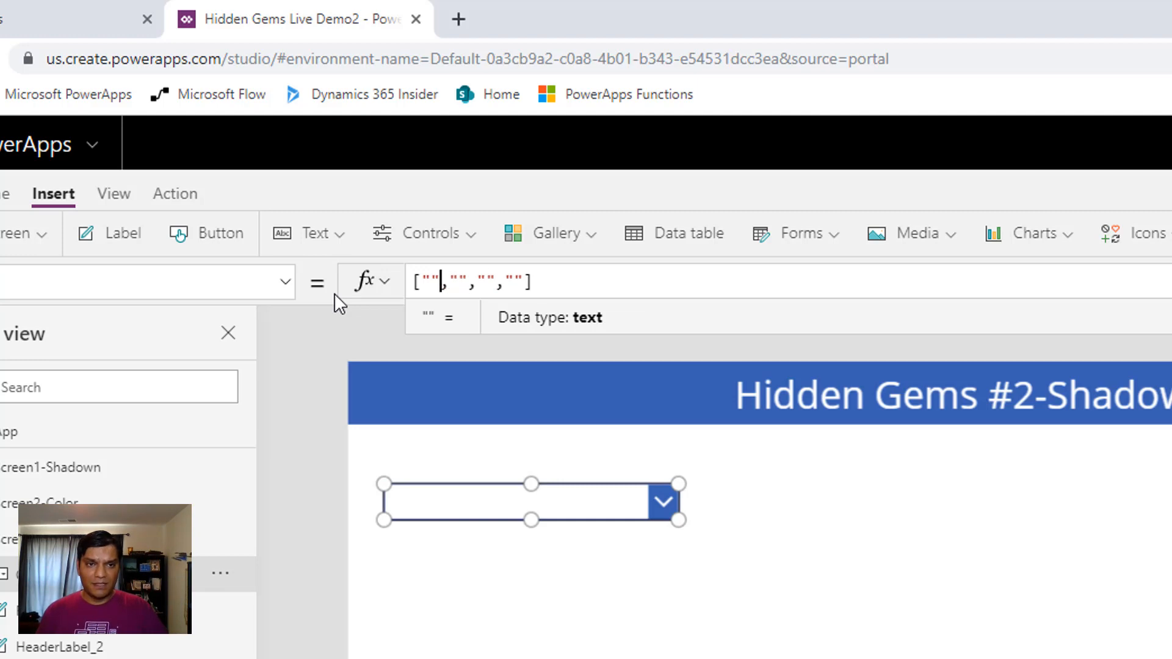
type("red")
key("BackSpace")
key("BackSpace")
key("BackSpace")
type("red")
key("BackSpace")
key("BackSpace")
key("BackSpace")
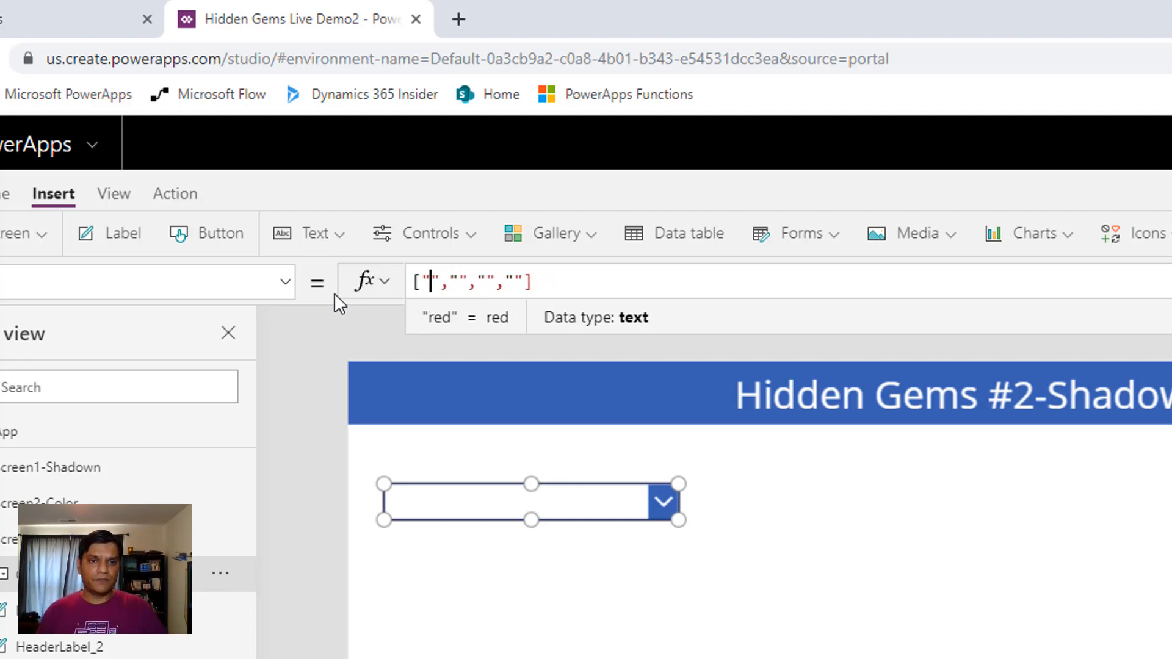
Fill the first three strings of the combo box's items table with Red, Green and Blue
type("Red")
key("Right")
key("Right")
key("Right")
type("Green")
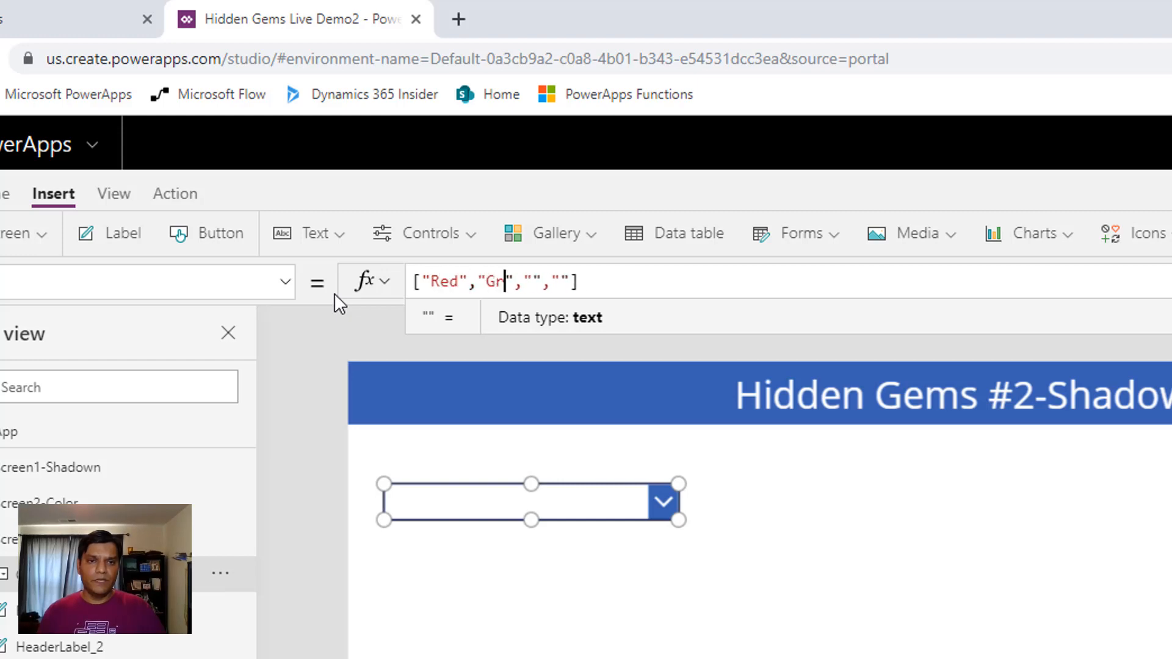
key("Right")
key("Right")
key("Right")
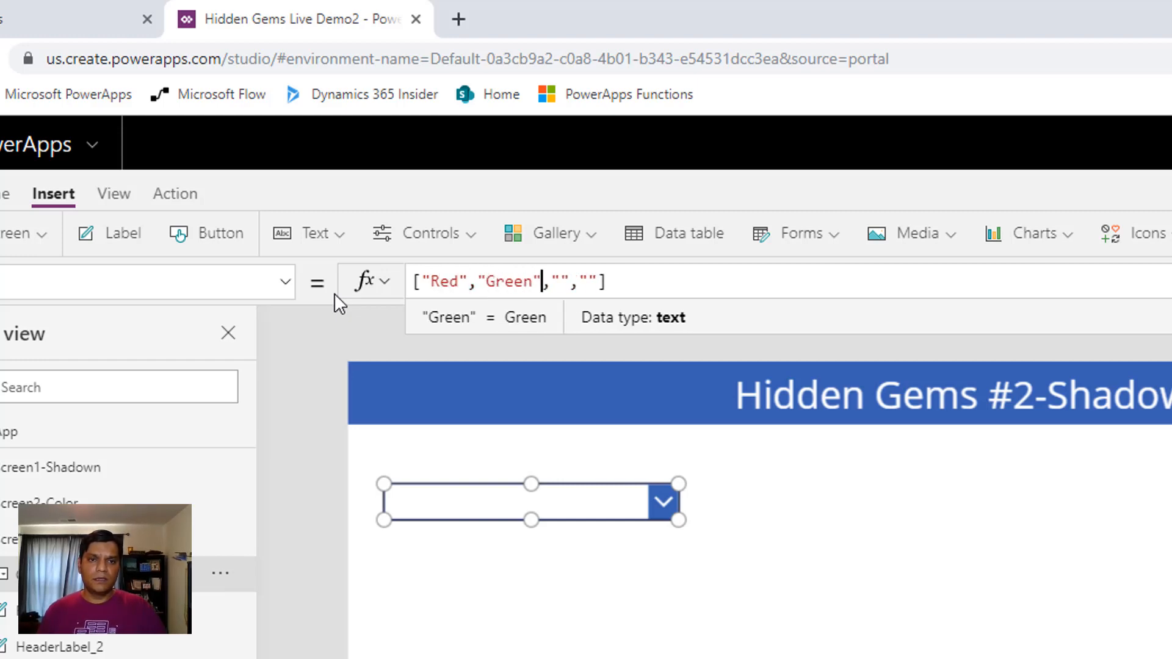
type("Blue")
Enter Black as the fourth combo box item and add White as a fifth item
key("Right")
key("Right")
key("Right")
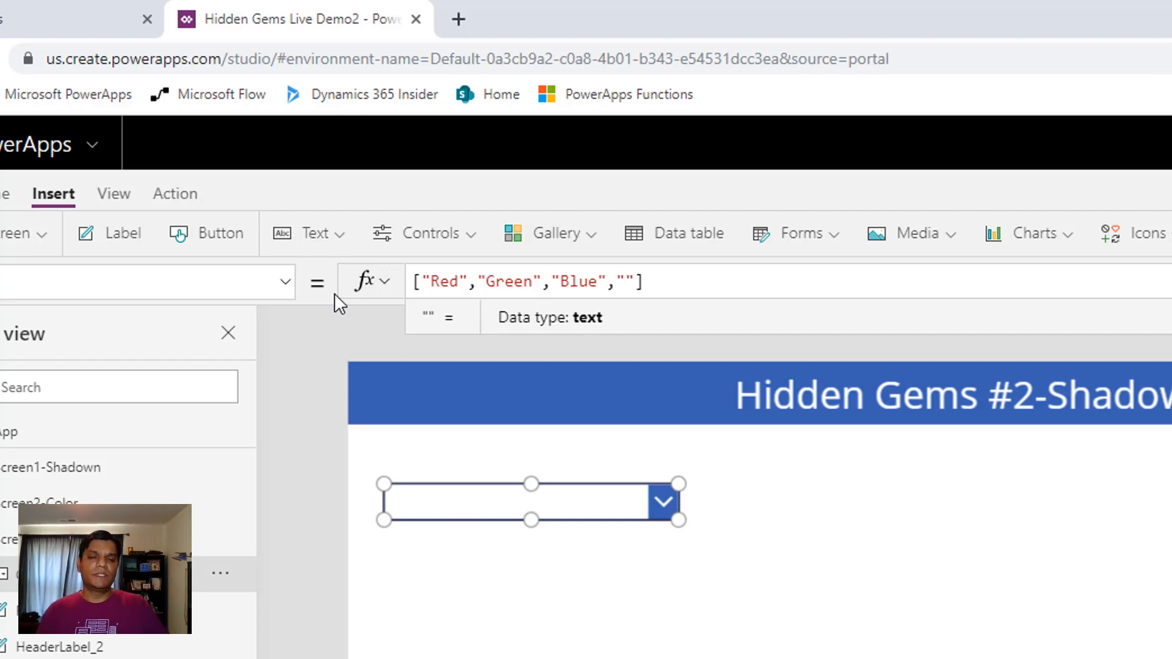
type("Black")
key("Right")
type(",\"W")
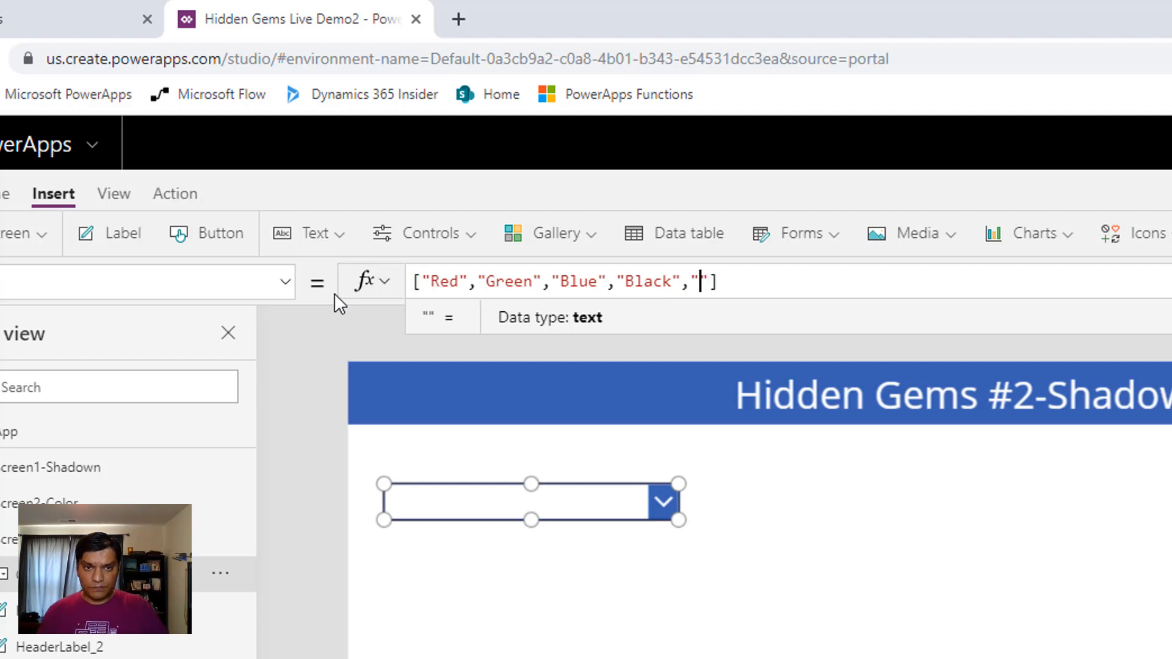
type("hite")
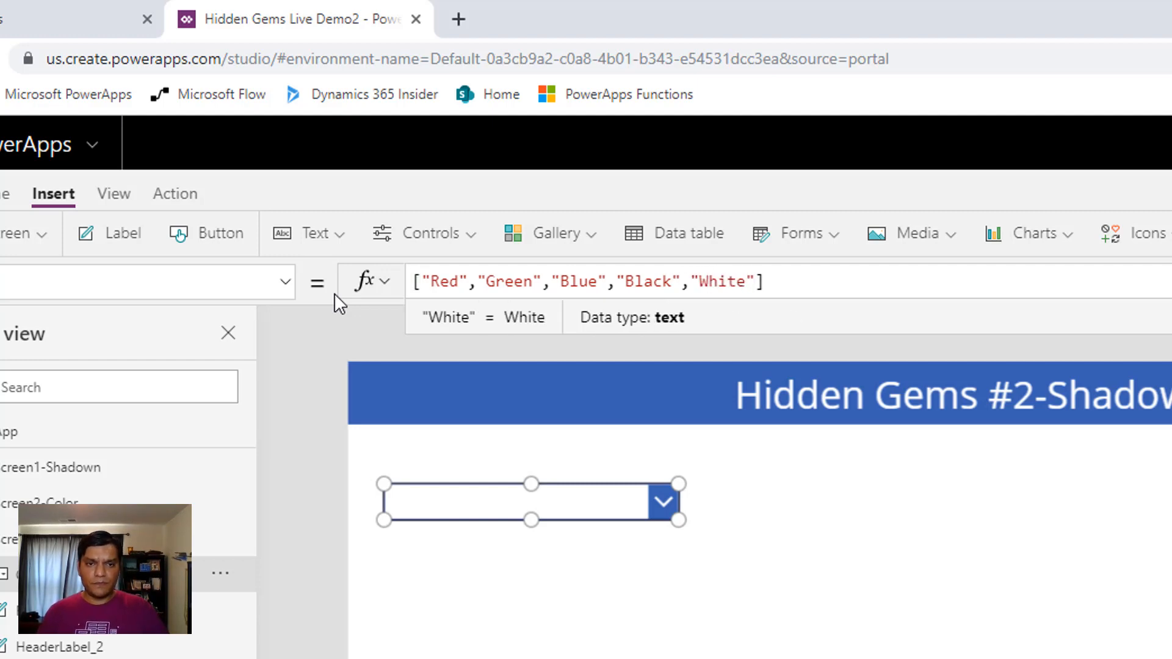
left_click(623, 653)
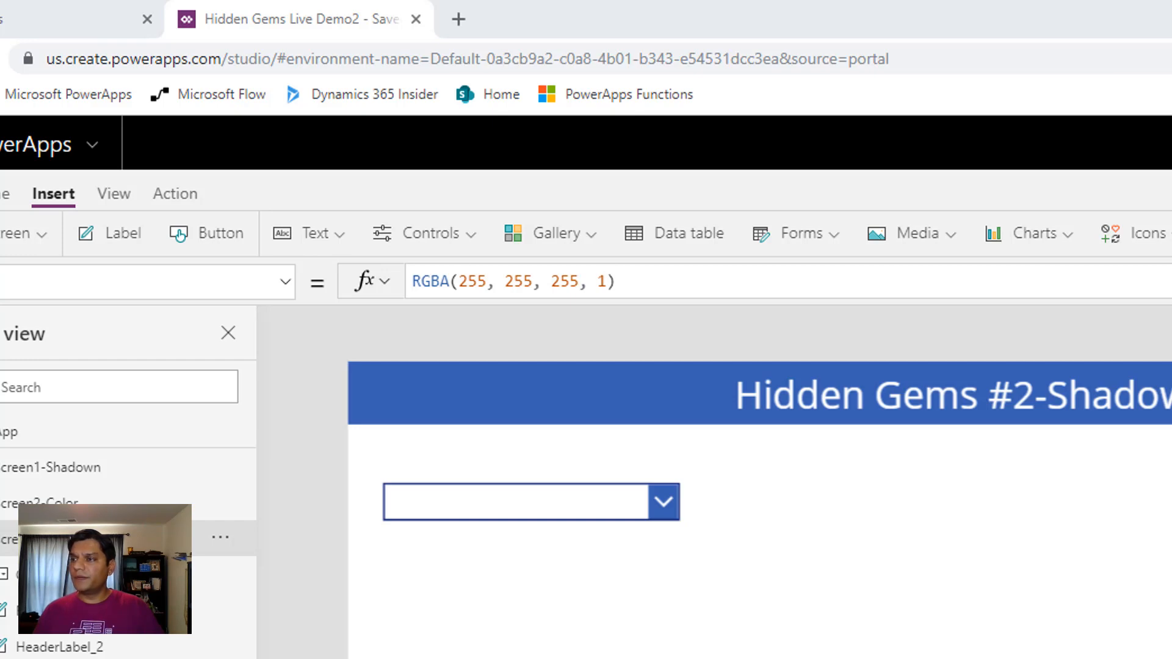
Insert a text input on the screen and place it beside the combo box, to its right and level with it
left_click(586, 518)
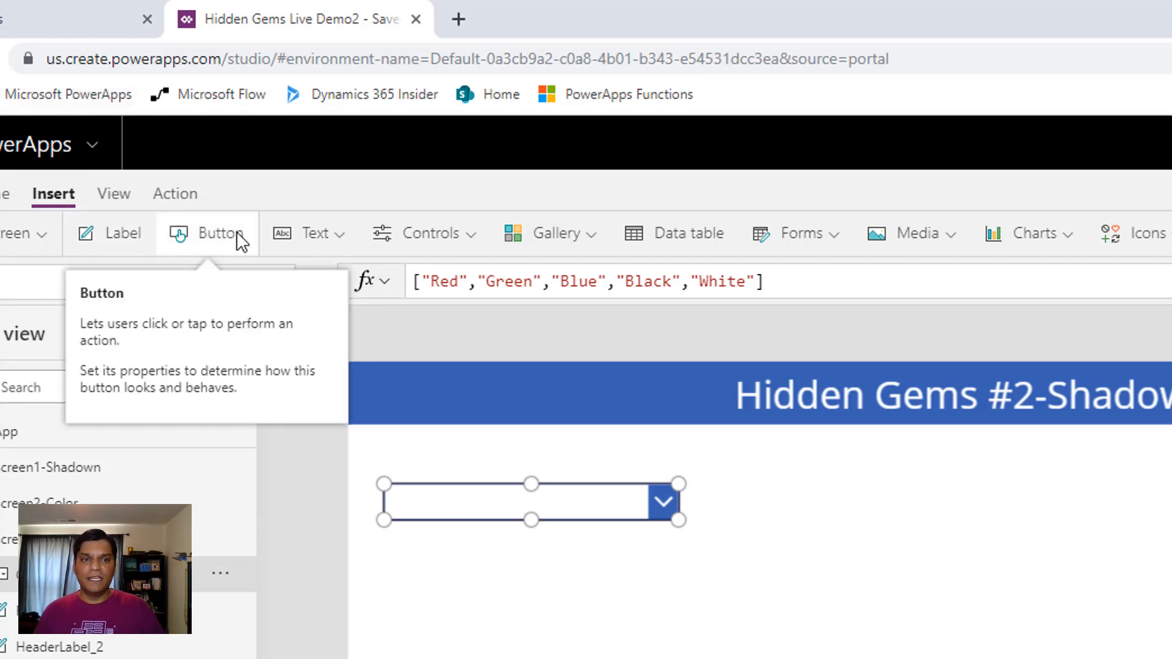
left_click(279, 238)
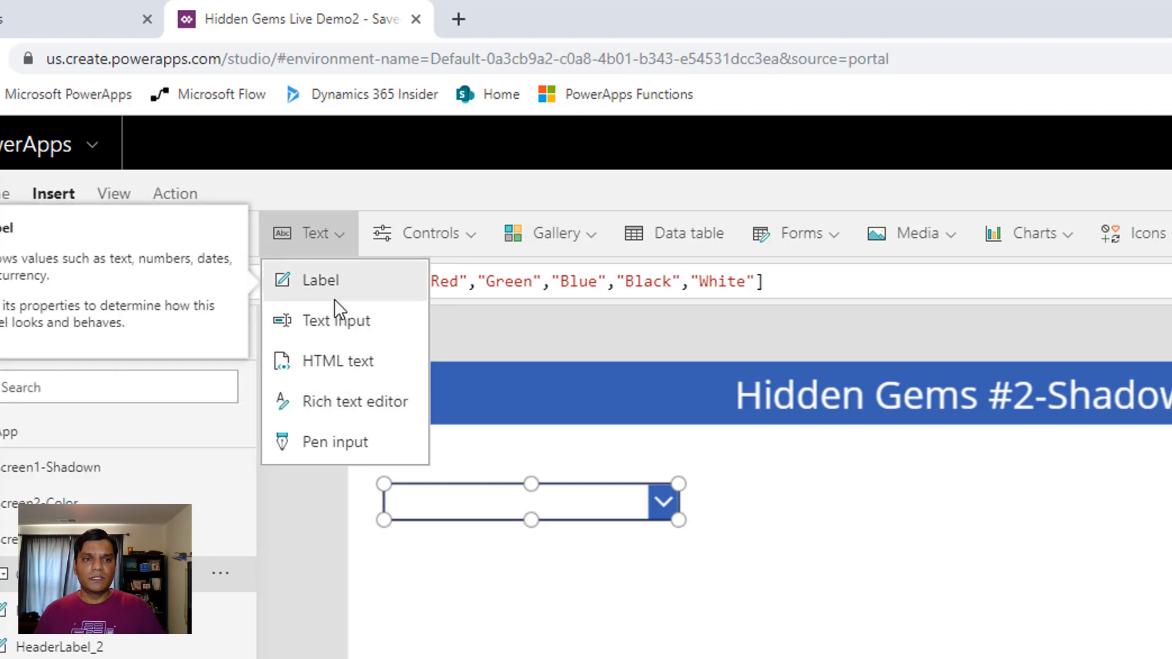
left_click(340, 322)
left_click_drag(551, 443, 551, 449)
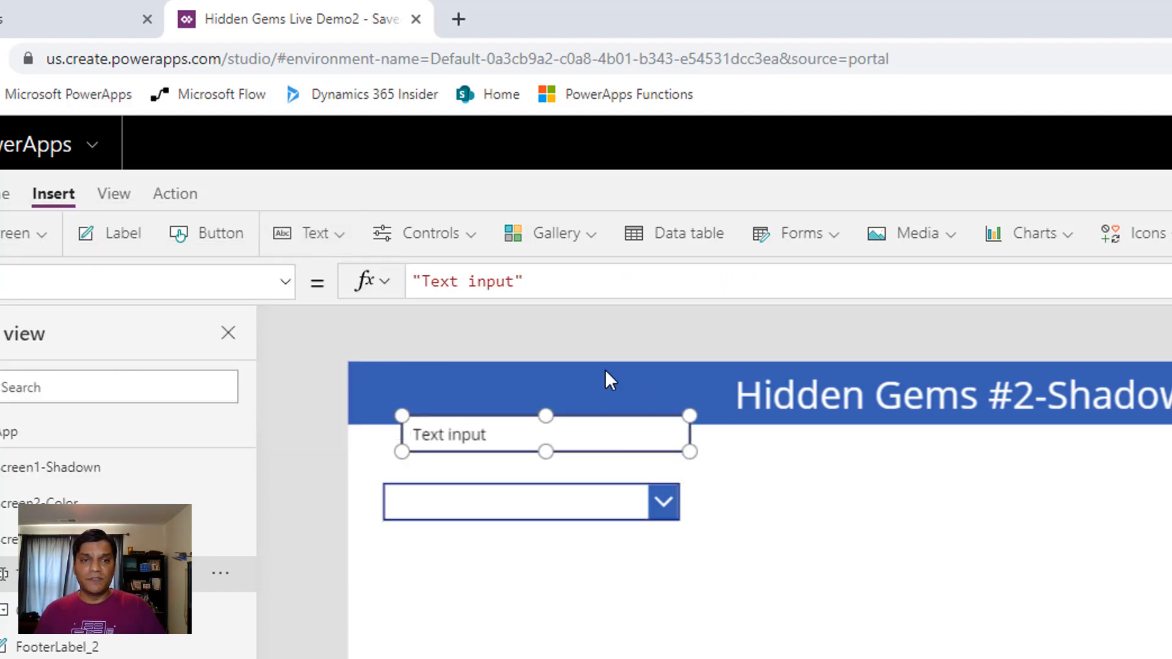
left_click_drag(598, 421, 951, 488)
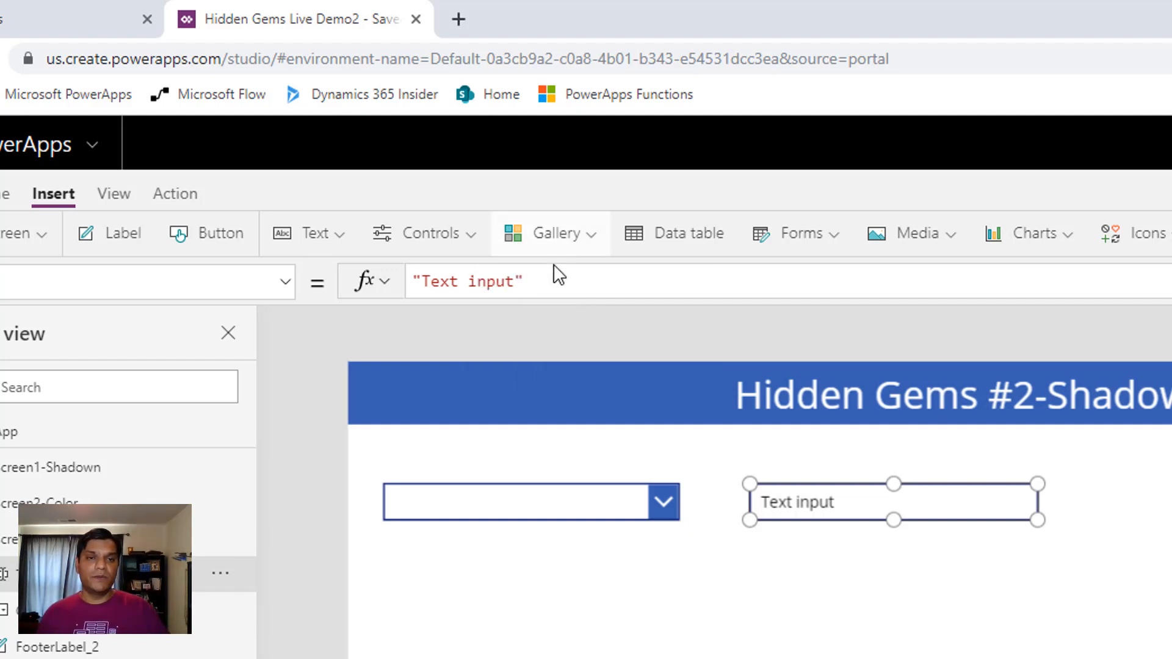
Replace the text input's default text with the start of a Concat formula whose table argument is ComboBox1.SelectedItems
left_click_drag(555, 276, 359, 285)
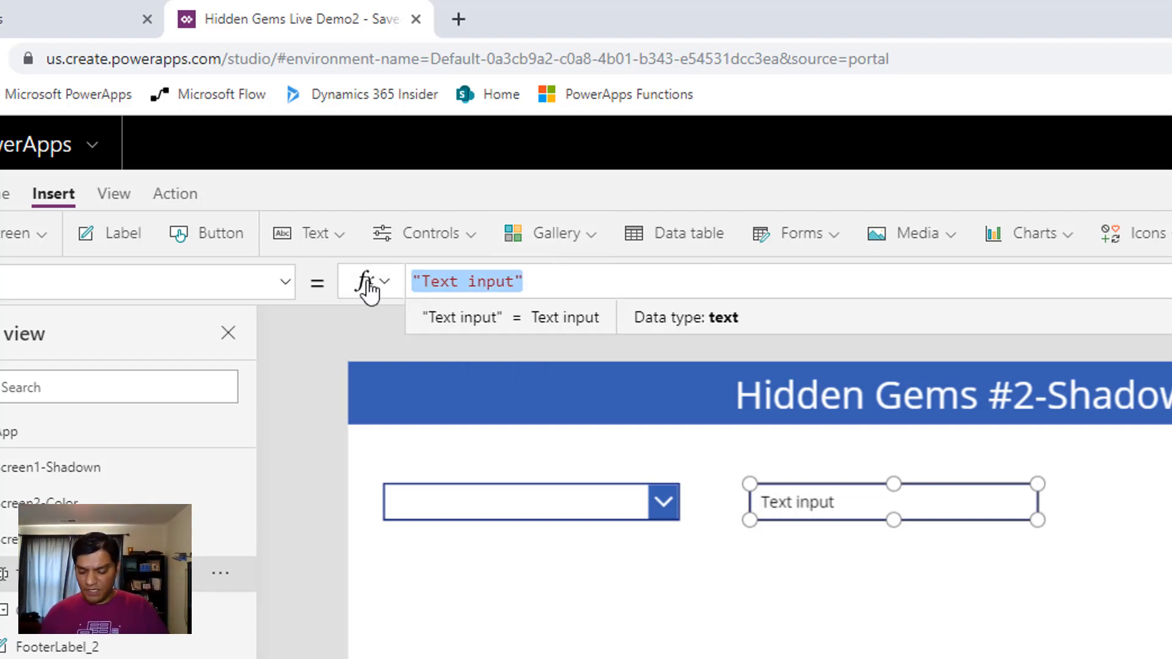
type("con")
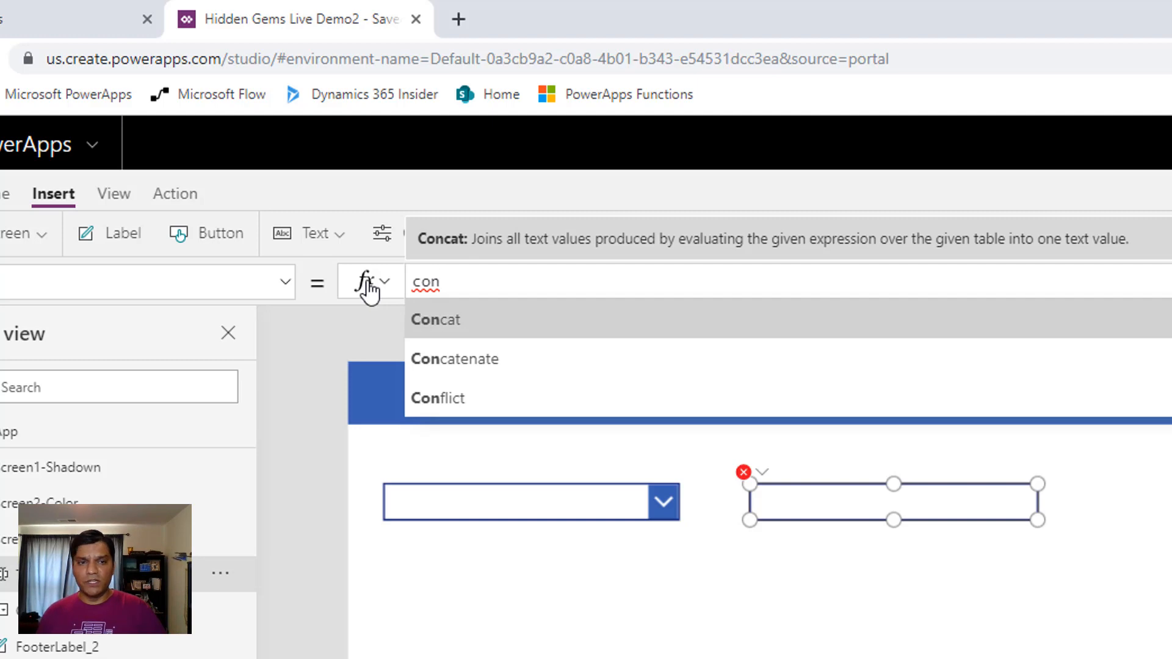
key("Tab")
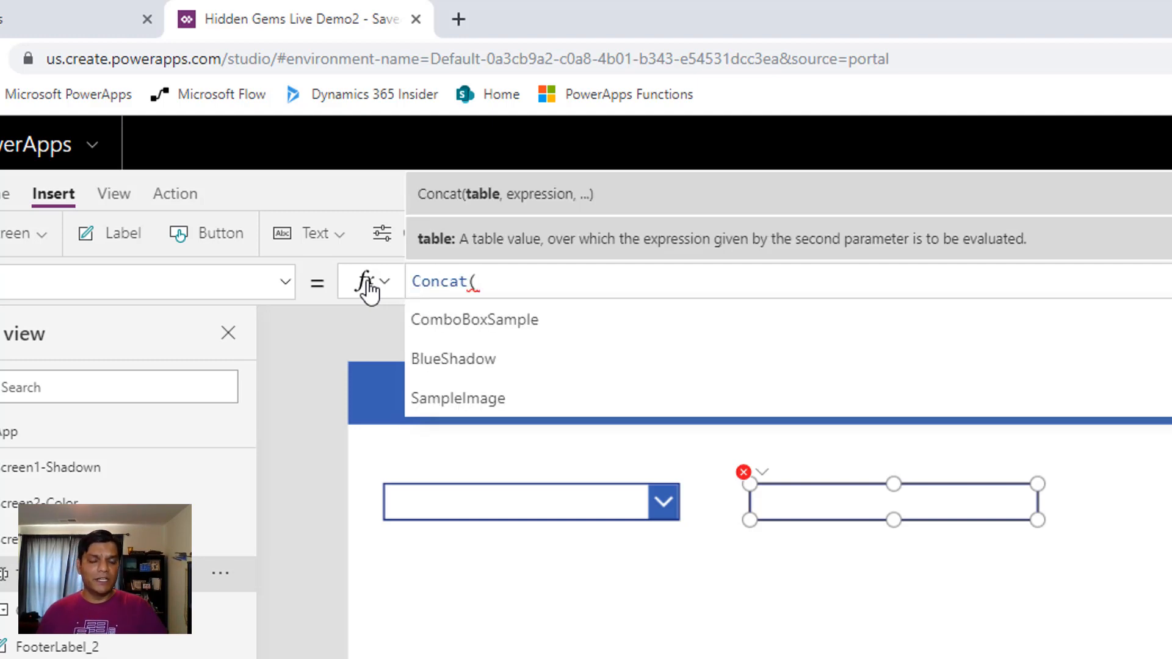
type("Comb")
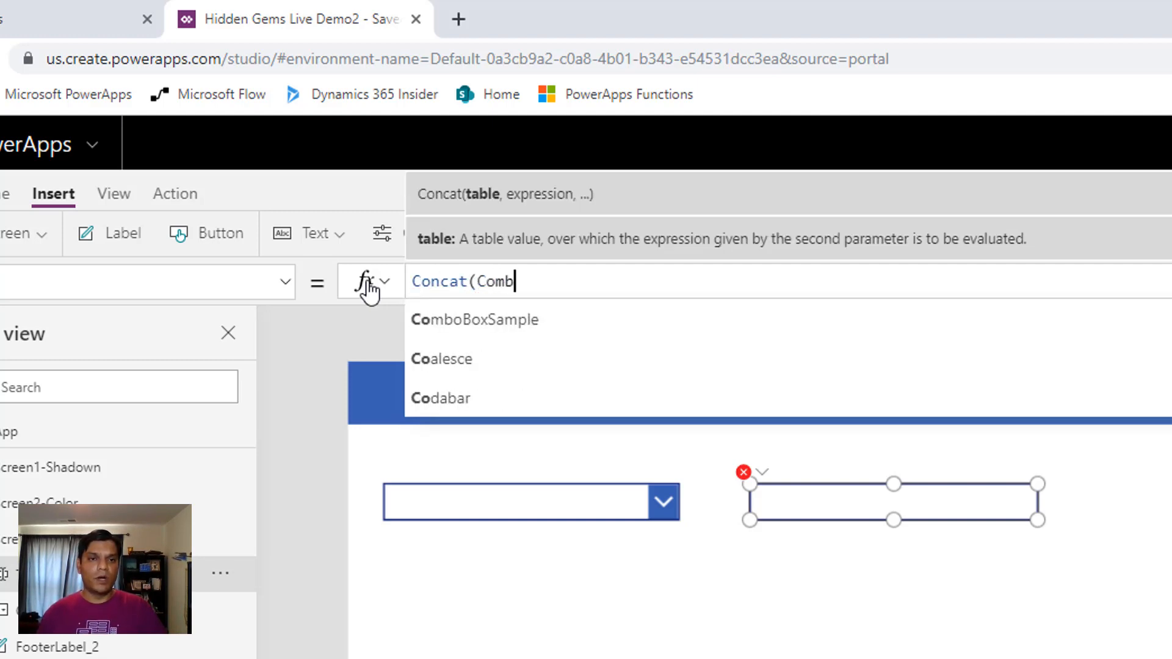
key("Down")
key("Down")
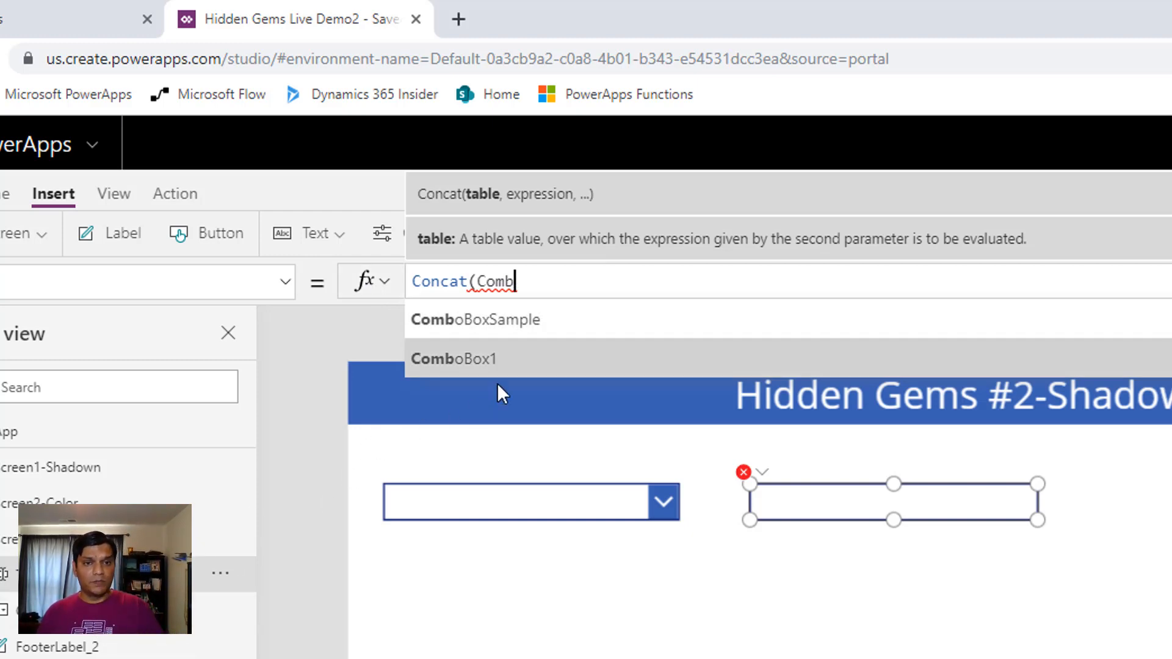
left_click(504, 365)
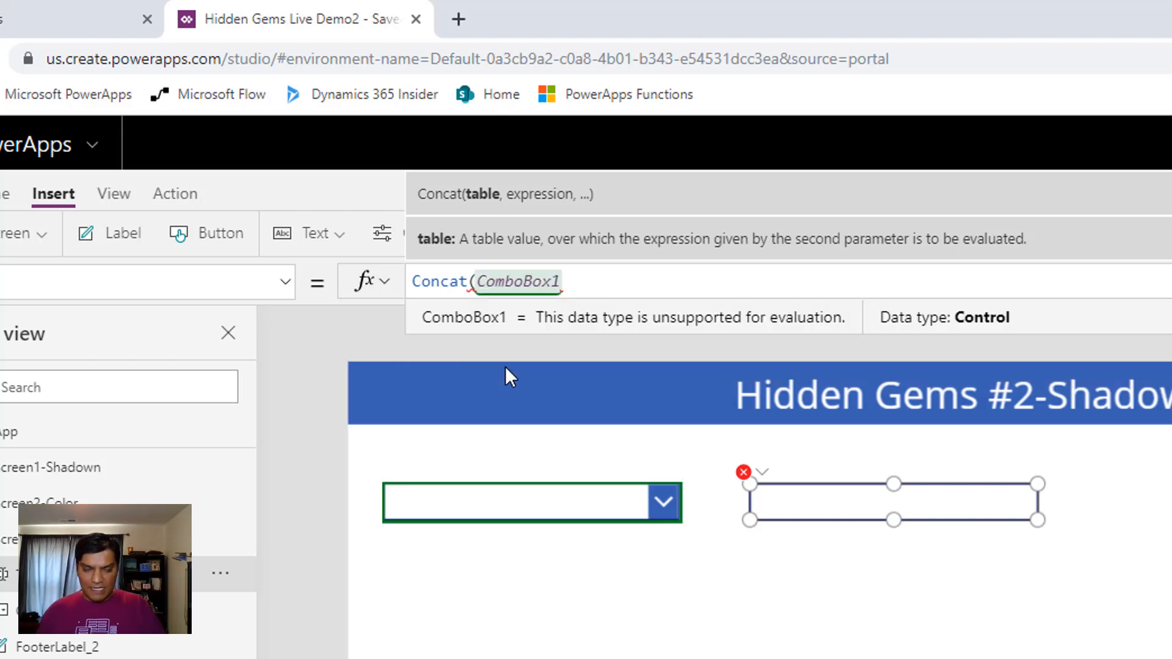
type(".")
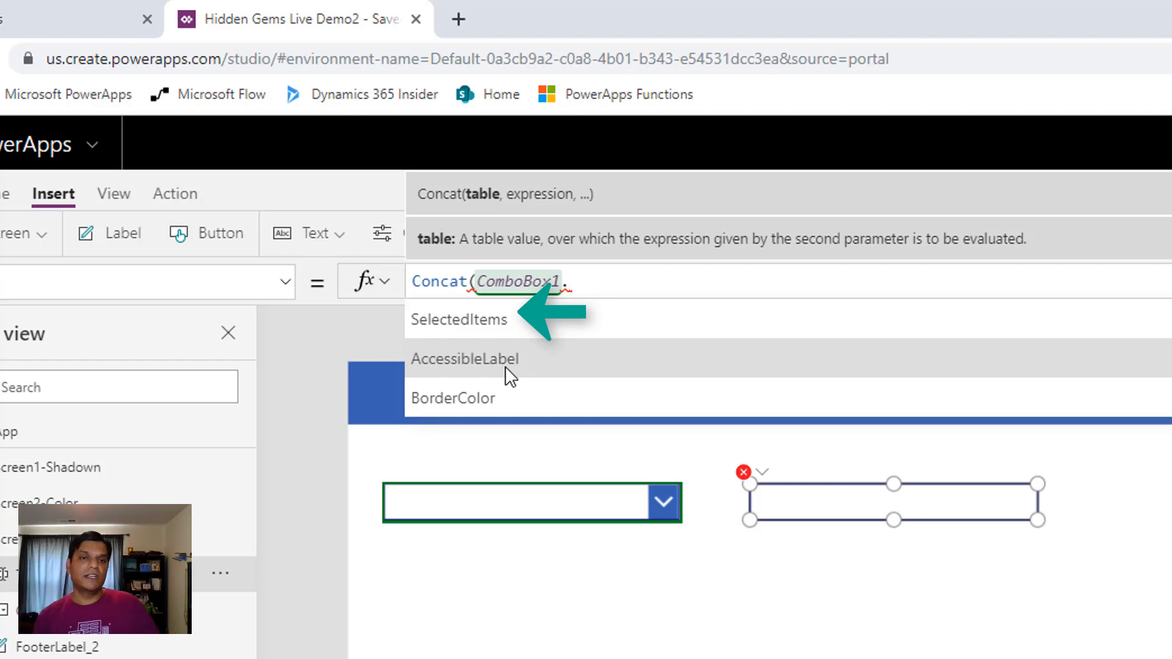
key("Home")
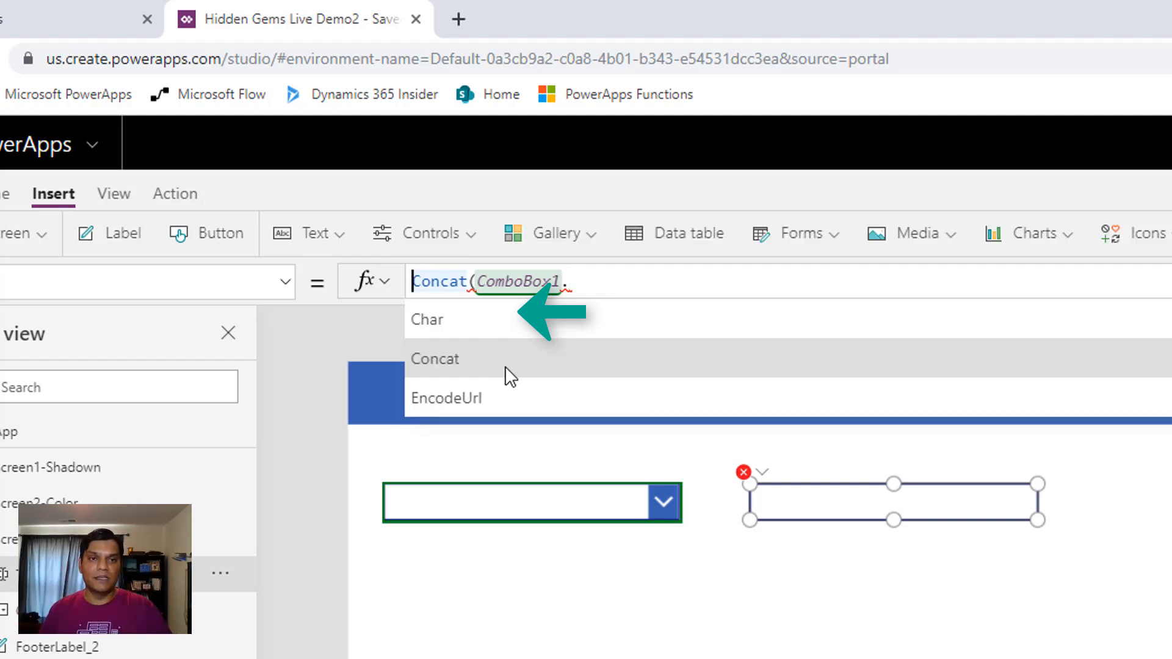
left_click(602, 285)
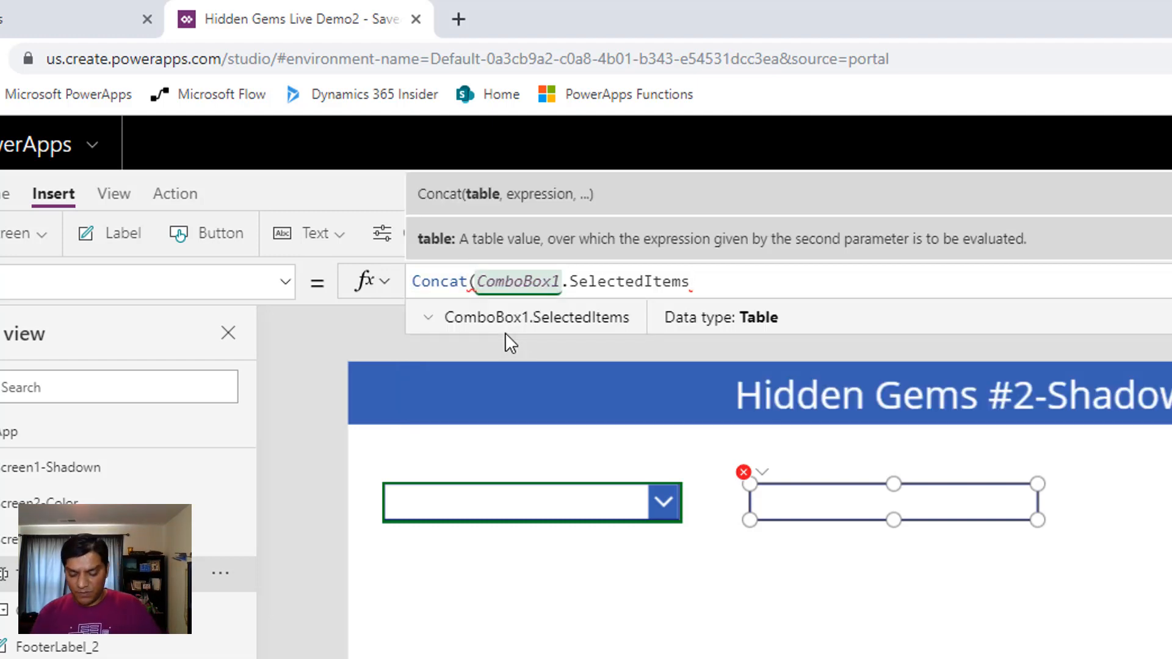
Complete the text input's Concat formula with Value as the expression and a comma in quotes as the separator
type(",")
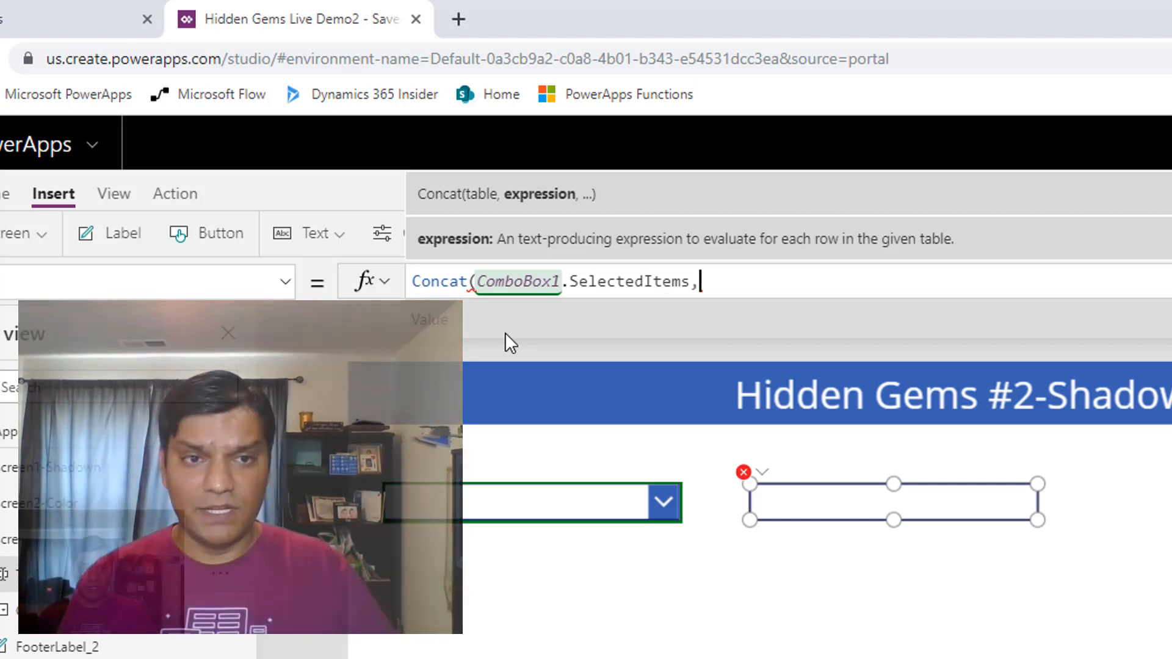
type("Value")
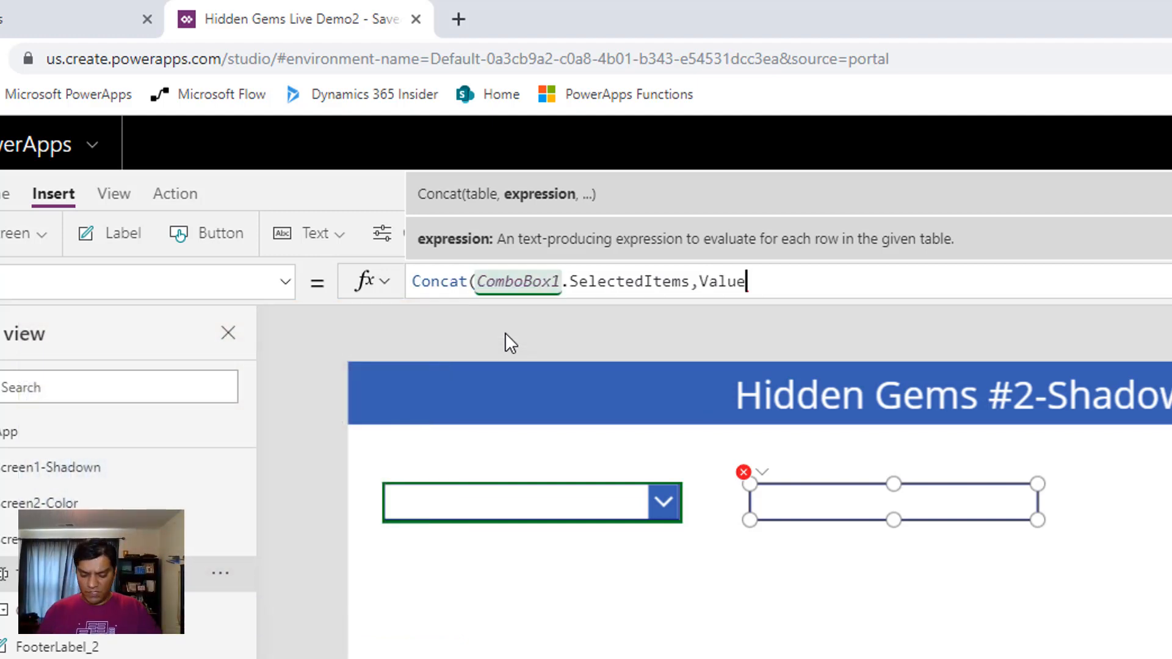
type(",")
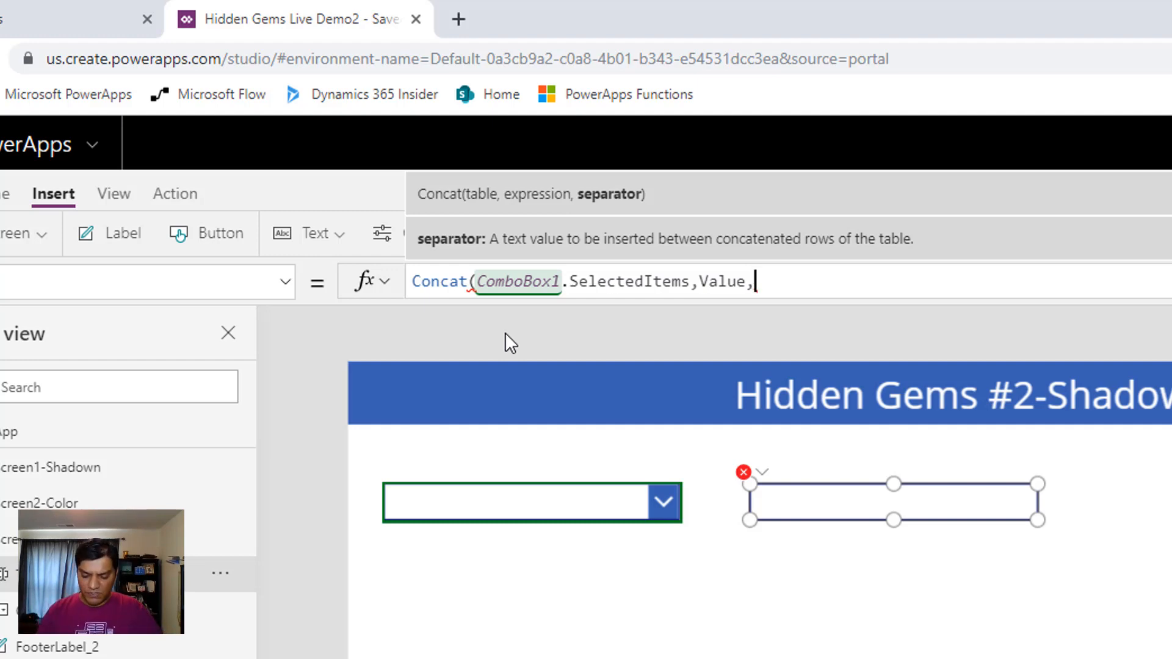
type("\"")
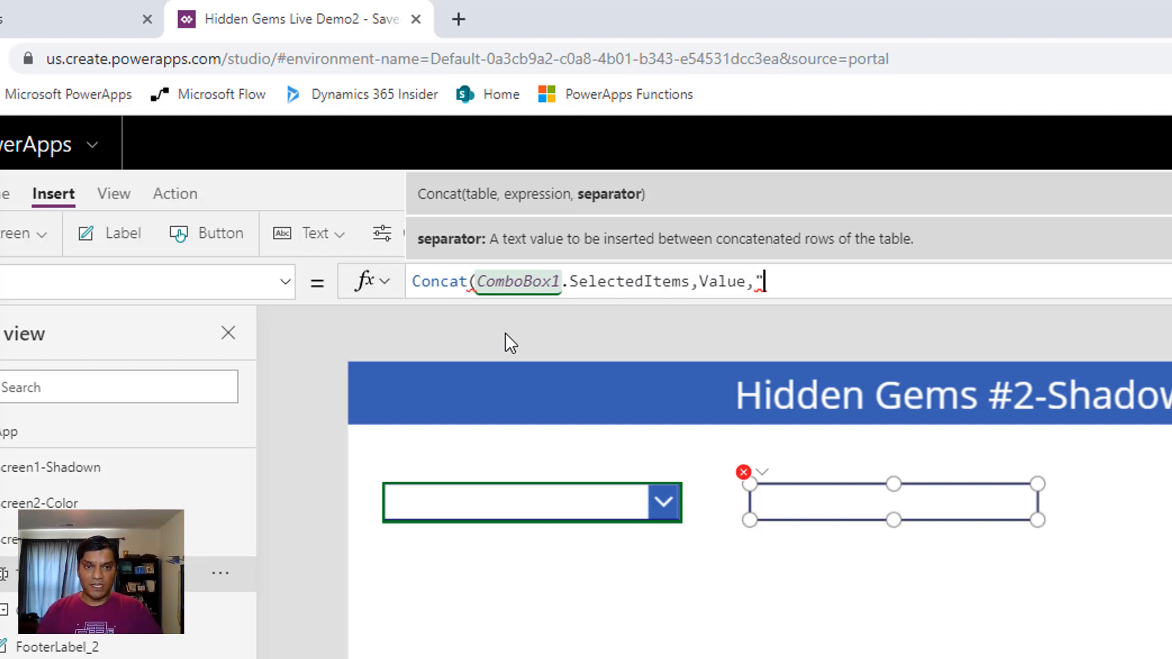
type(",\")")
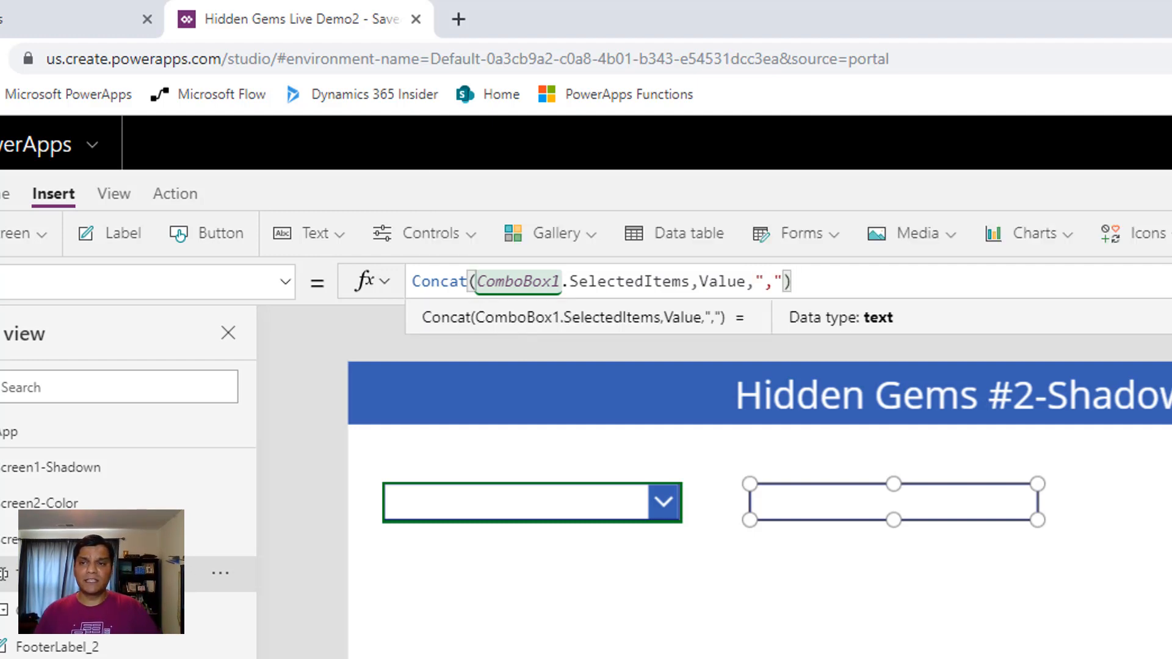
Preview the app and choose Red, Green and Blue in the combo box to test the text conversion
key("F5")
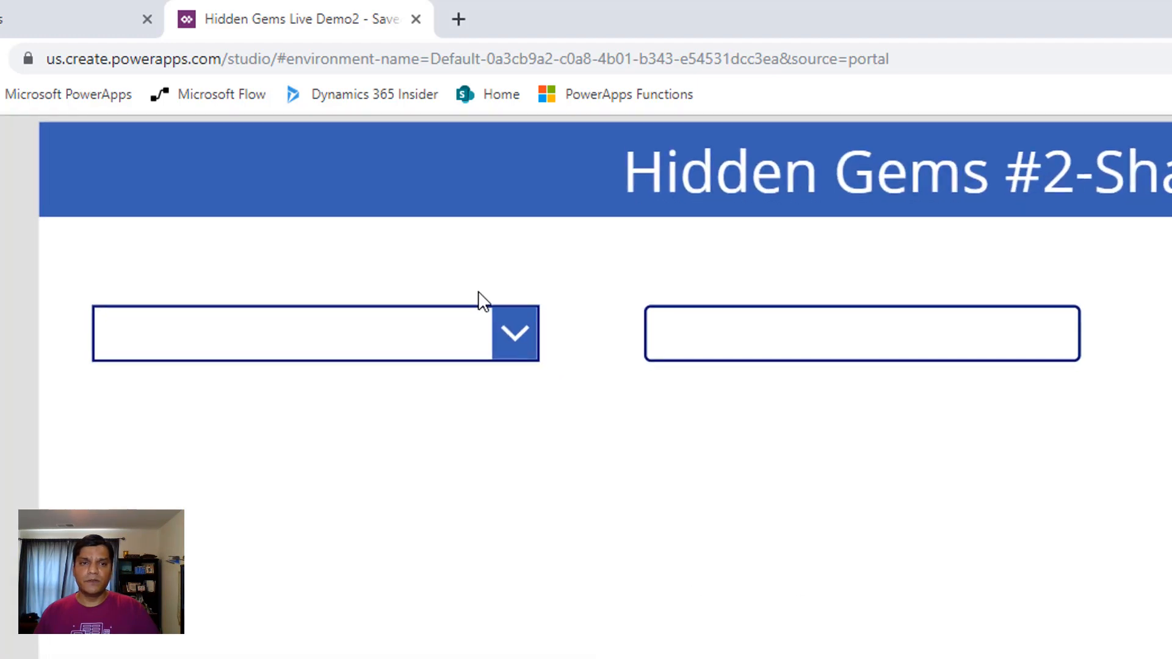
left_click(509, 321)
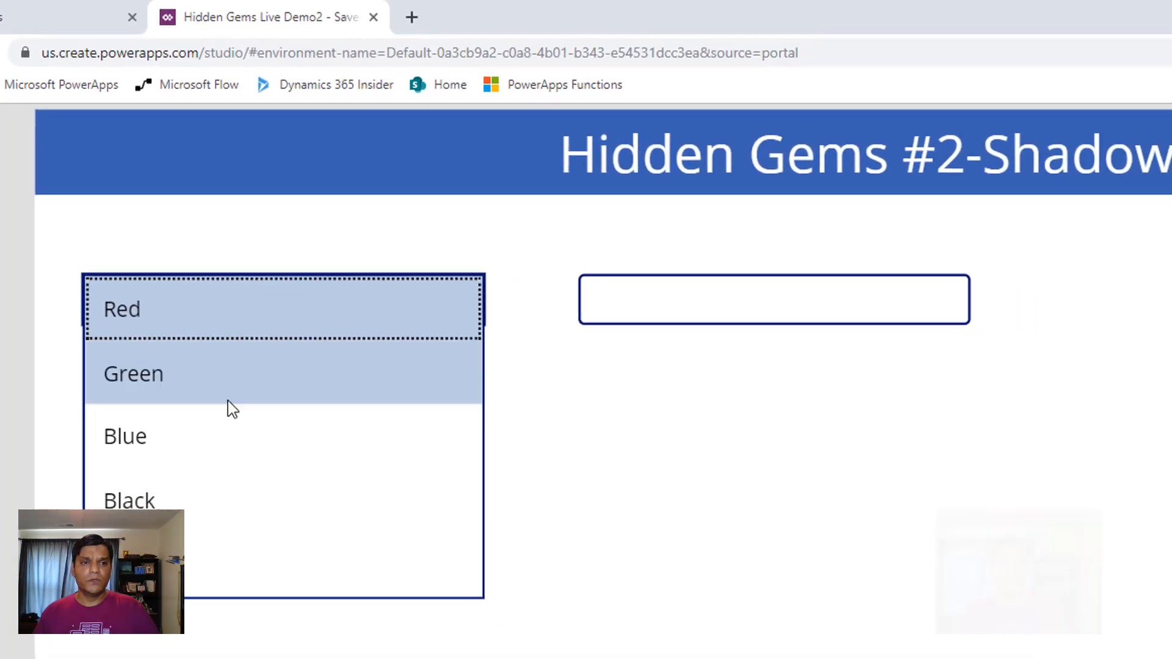
left_click(208, 315)
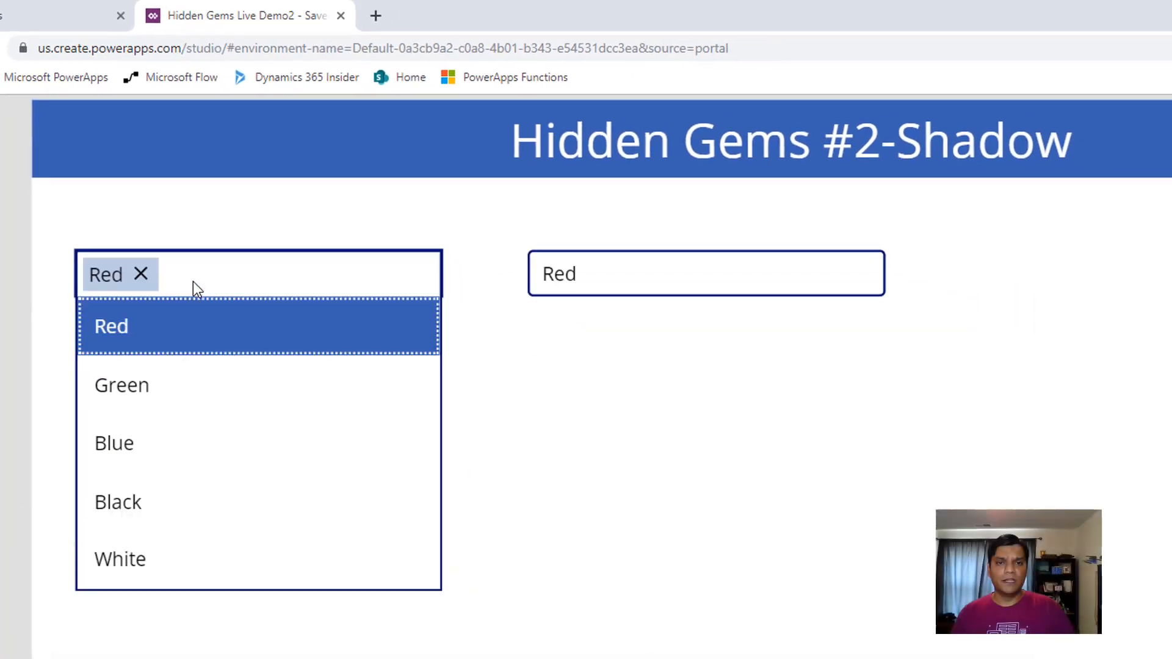
left_click(163, 394)
left_click(144, 442)
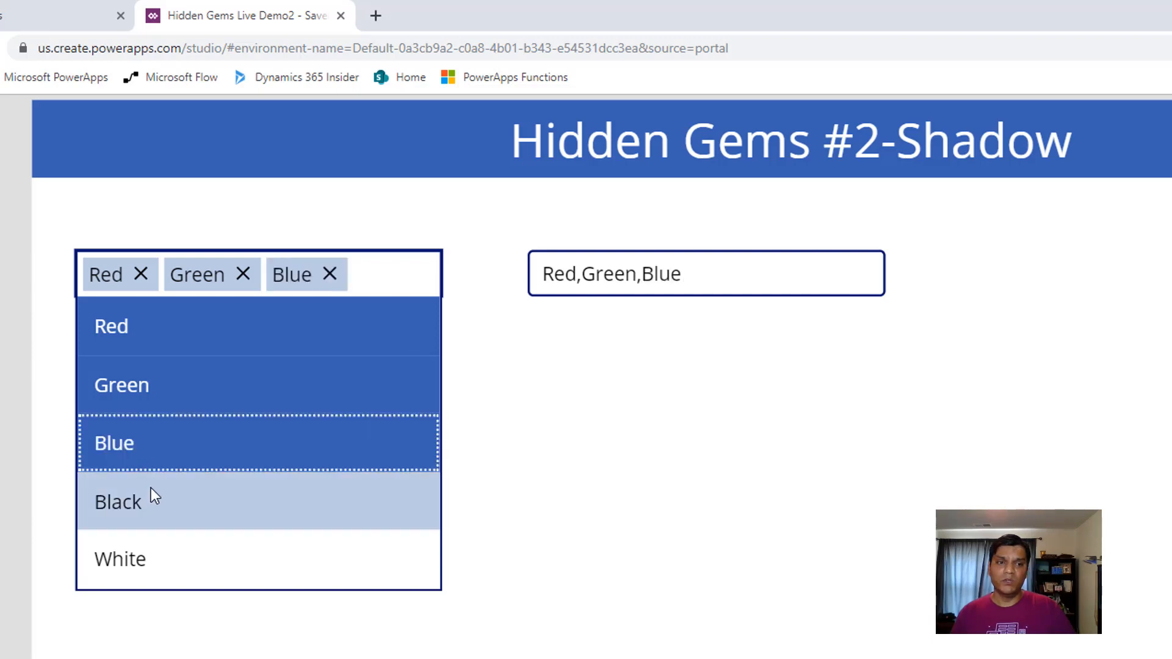
Add Black and White to the combo box selection, remove every choice except Red to test the text conversion, and leave the preview
left_click(153, 496)
left_click(163, 595)
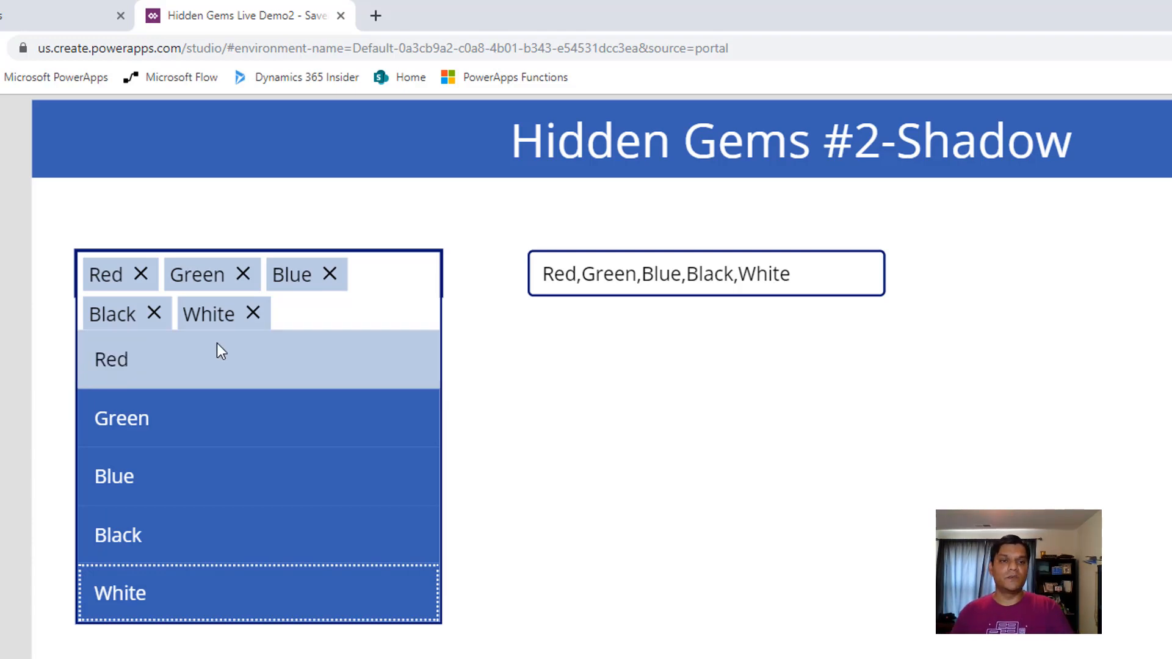
left_click(253, 314)
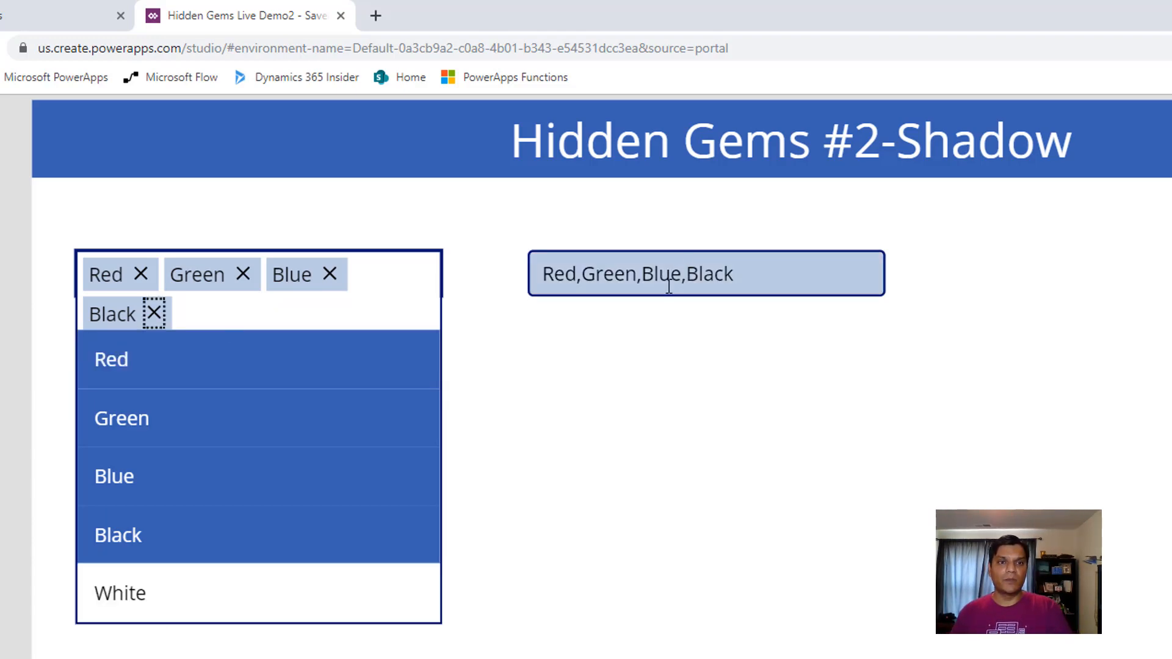
left_click(156, 315)
left_click(330, 274)
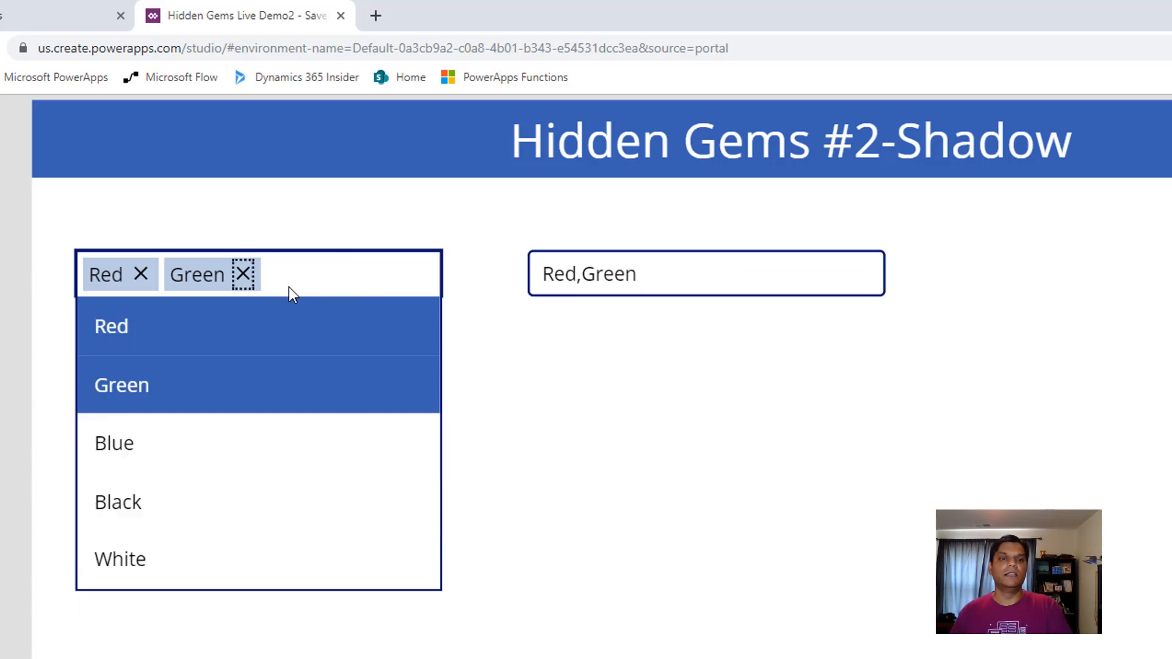
left_click(243, 274)
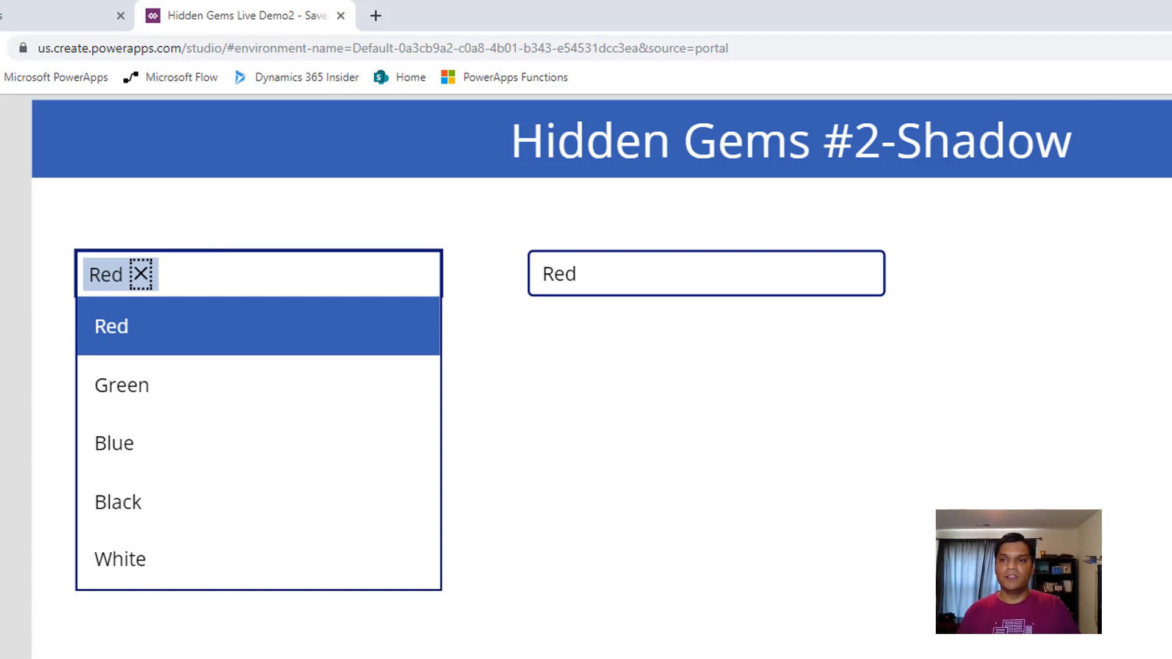
key("Escape")
key("Escape")
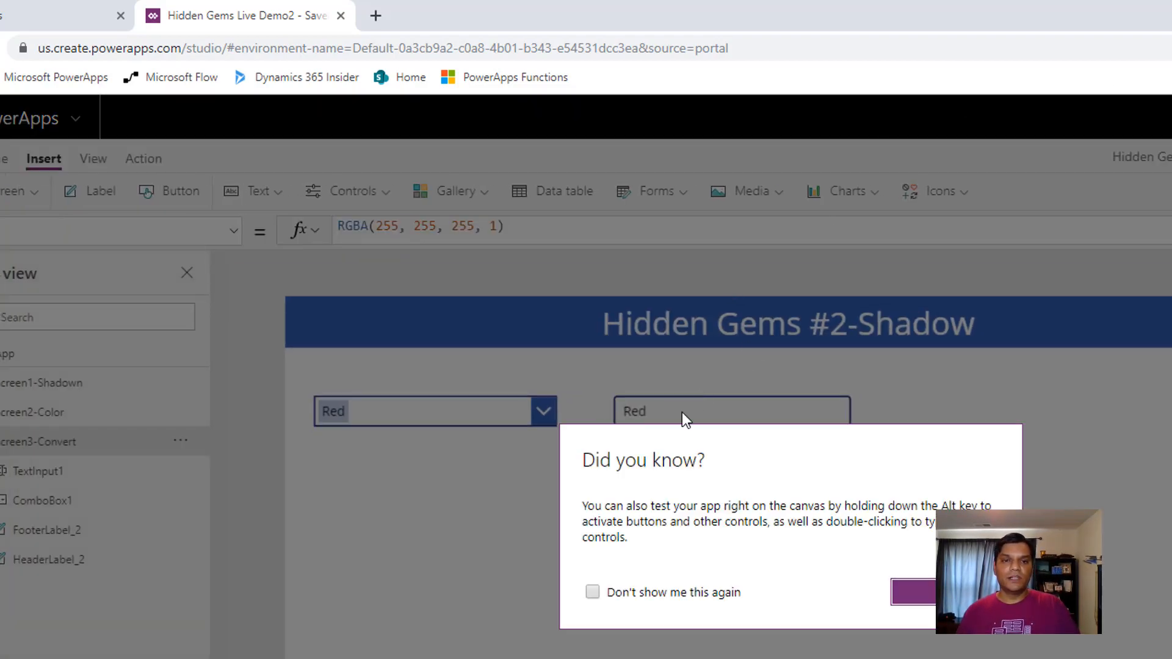
left_click(914, 591)
Duplicate the text input with the Concat formula and place the copy to its right, level with it
left_click(770, 427)
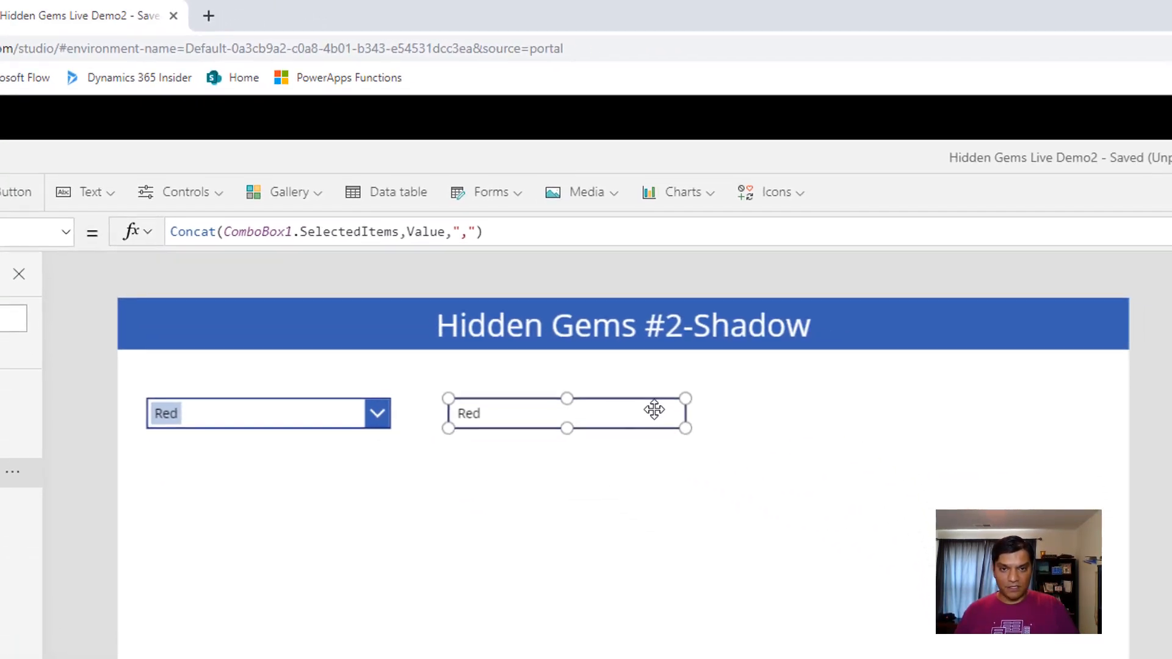
left_click_drag(998, 627, 558, 541)
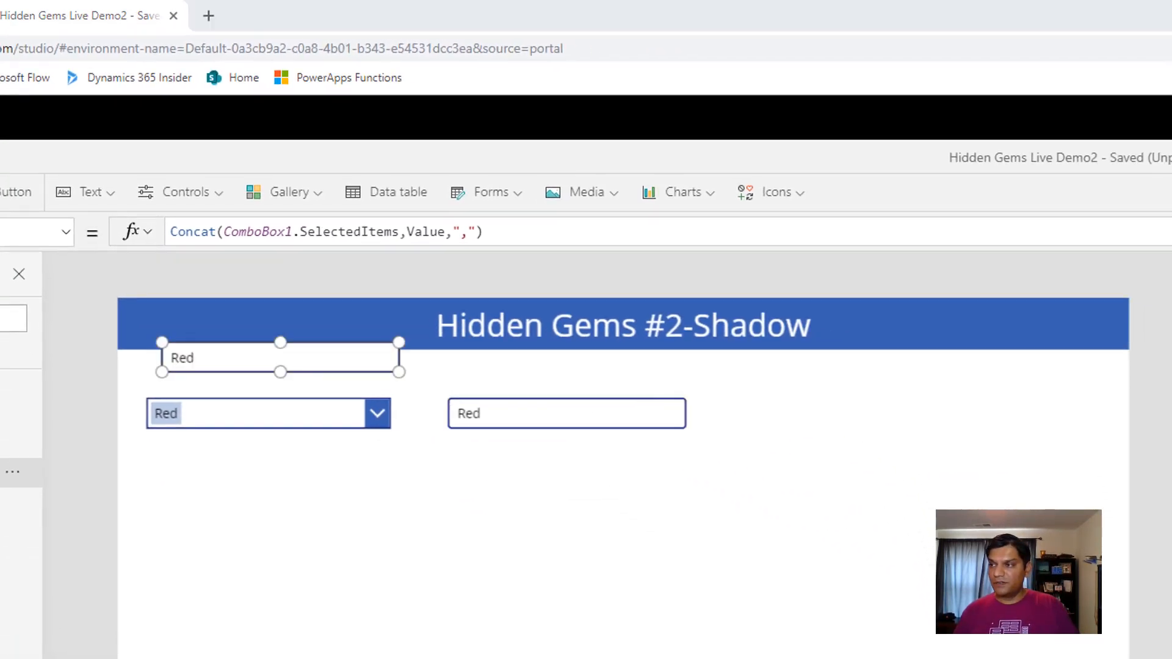
left_click_drag(297, 350, 854, 403)
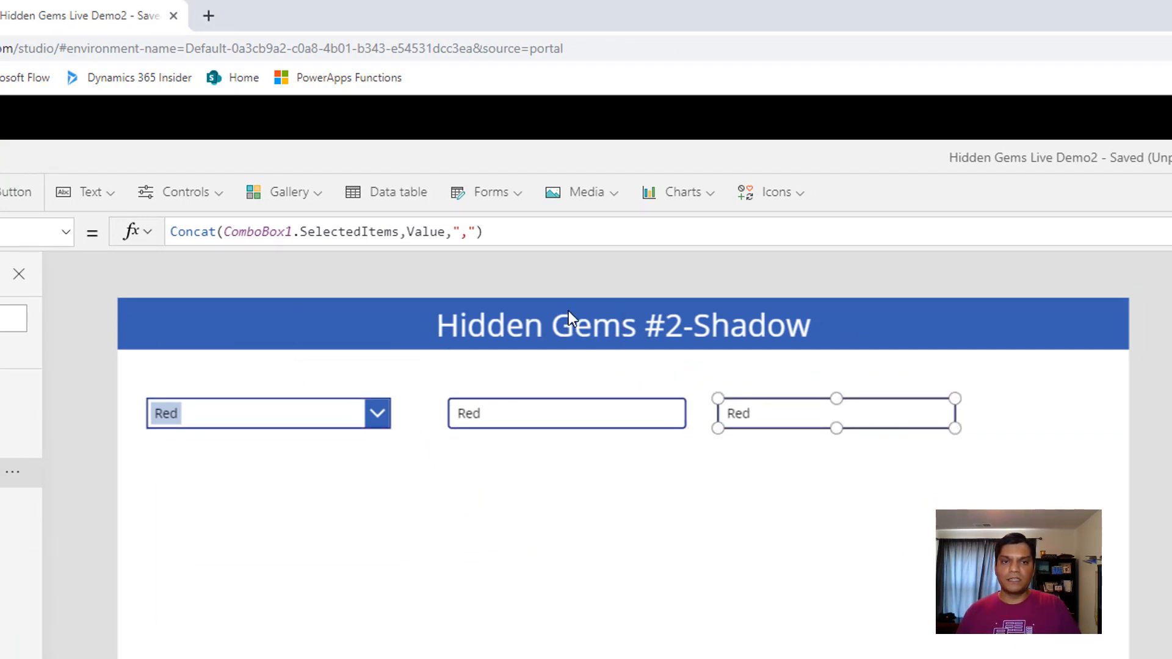
Replace the copied text input's default formula with CountA(ComboBox1.SelectedItems.Value)
left_click(535, 240)
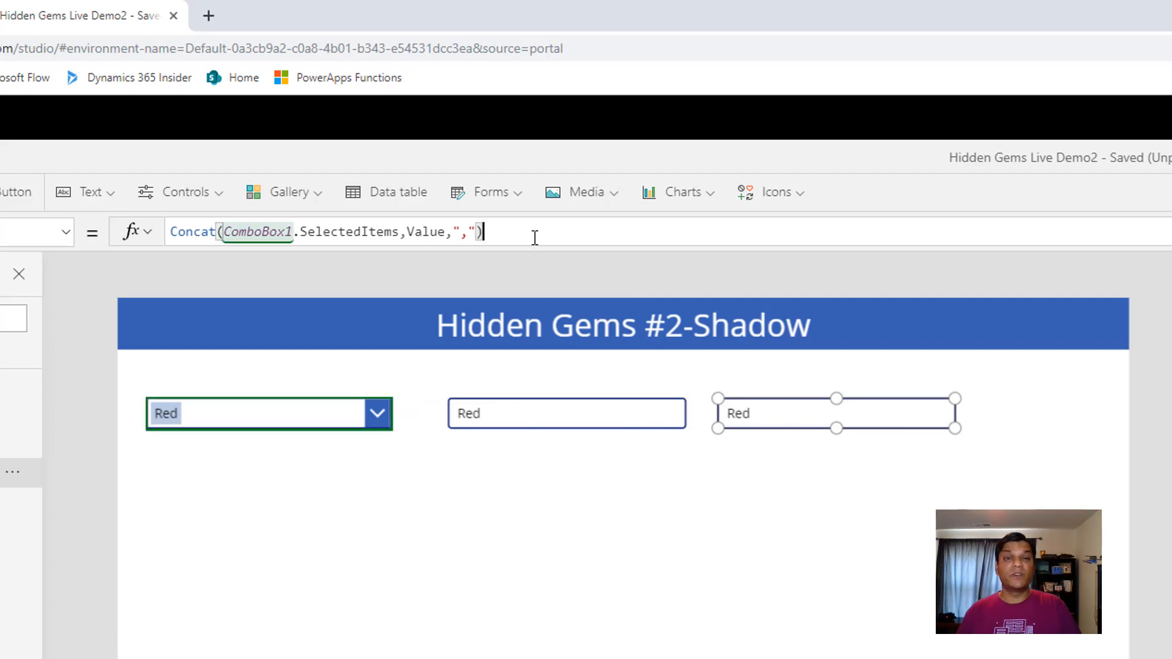
key("ctrl+a")
type("CountA(")
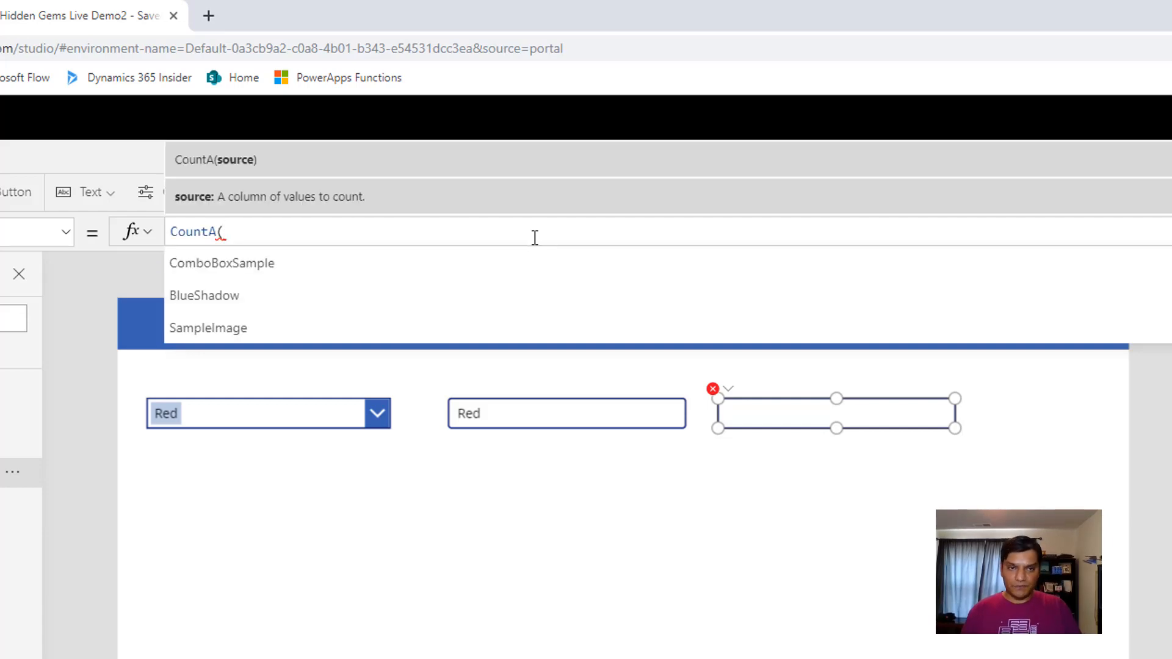
type("Com")
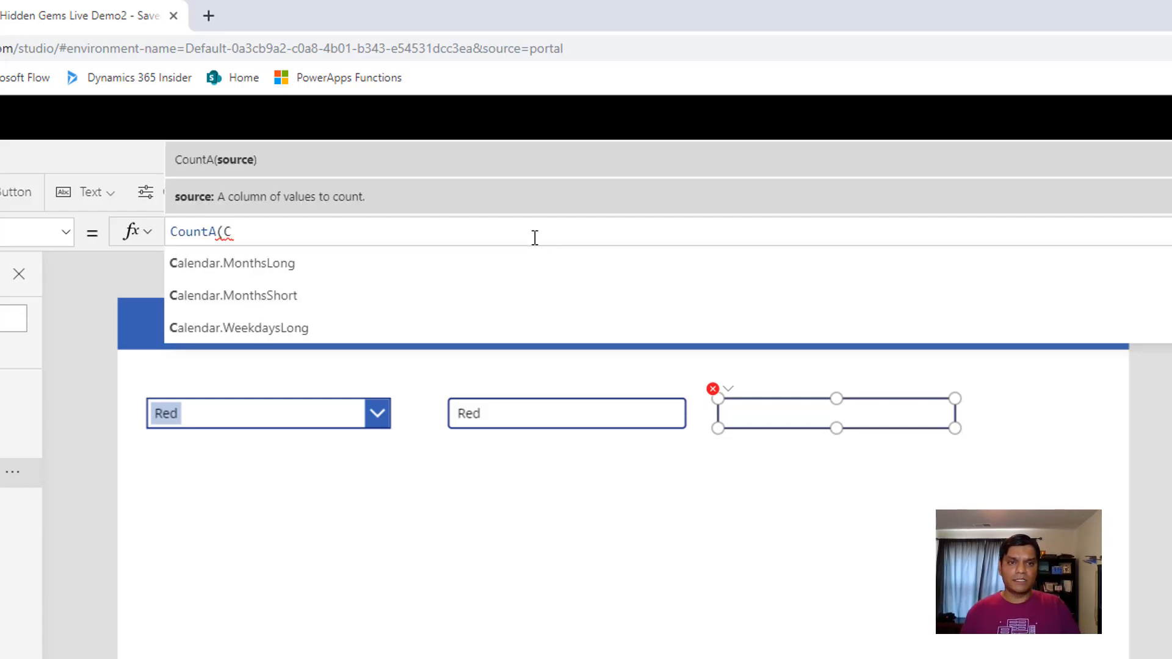
key("Down")
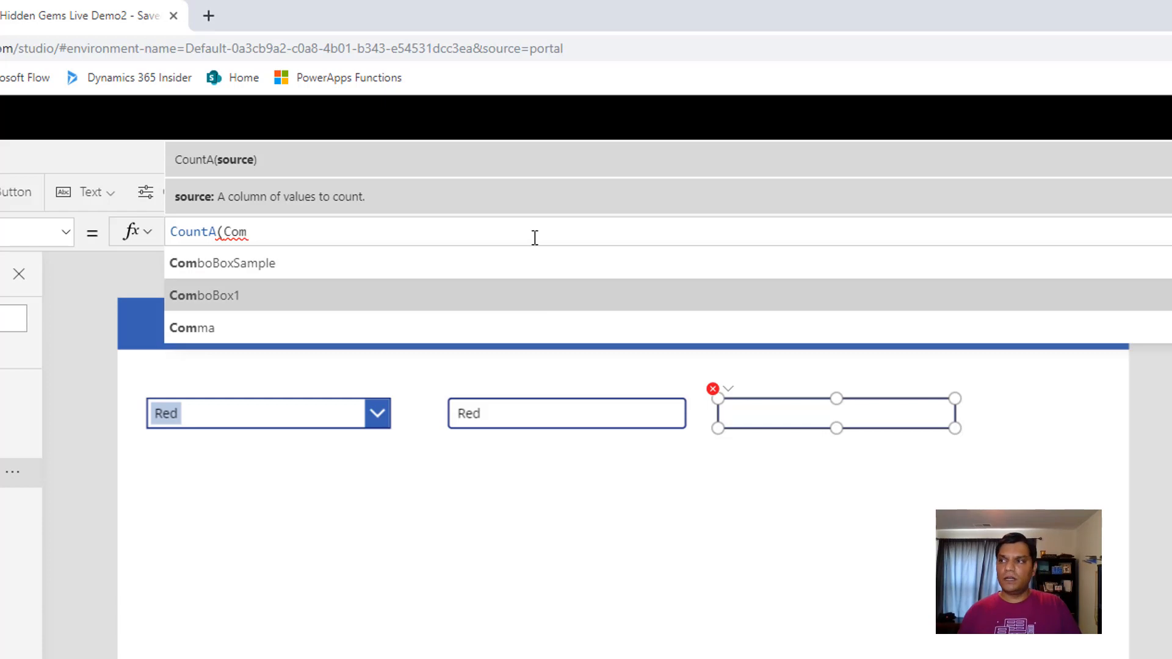
key("Tab")
type(".")
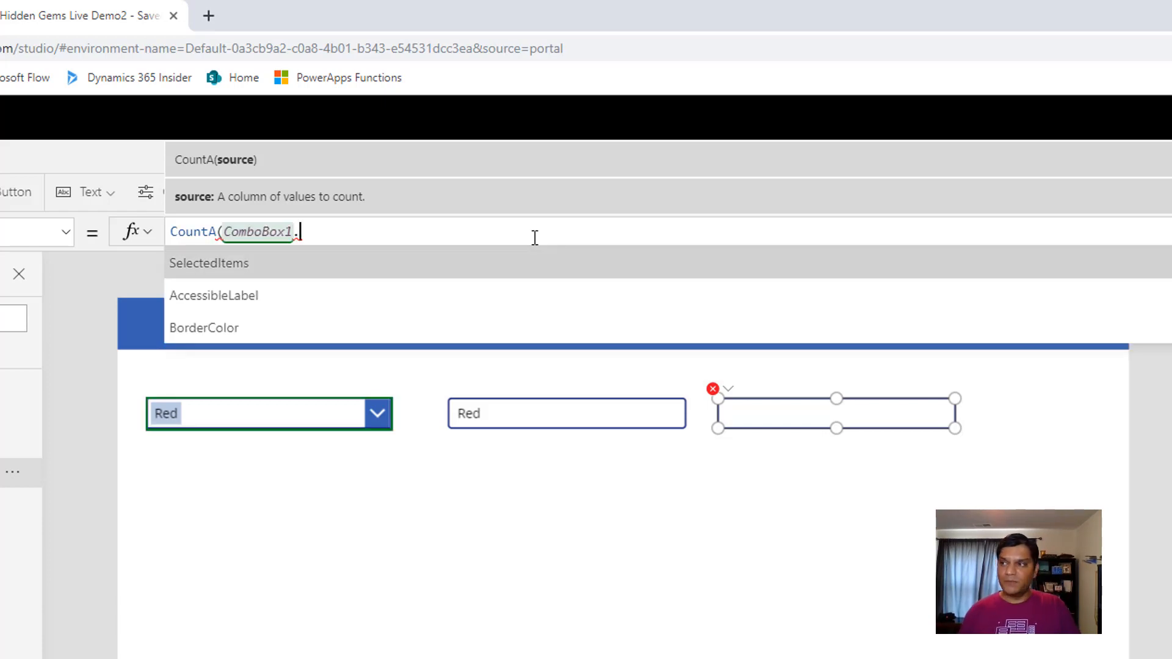
key("Tab")
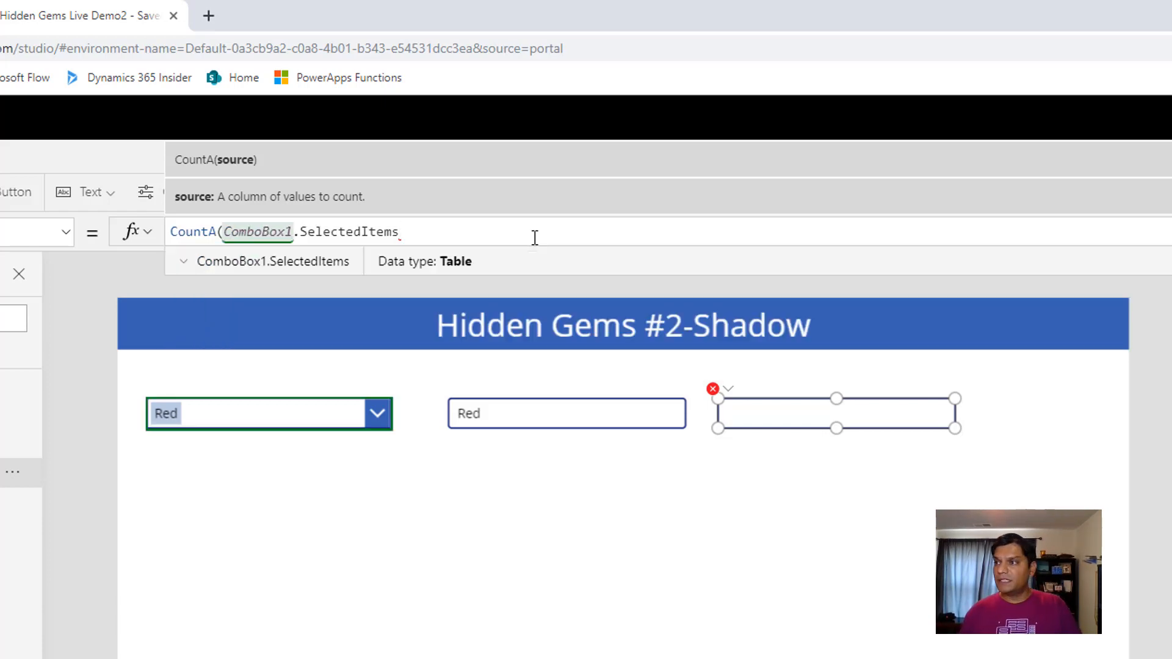
type(".")
key("Tab")
type(")")
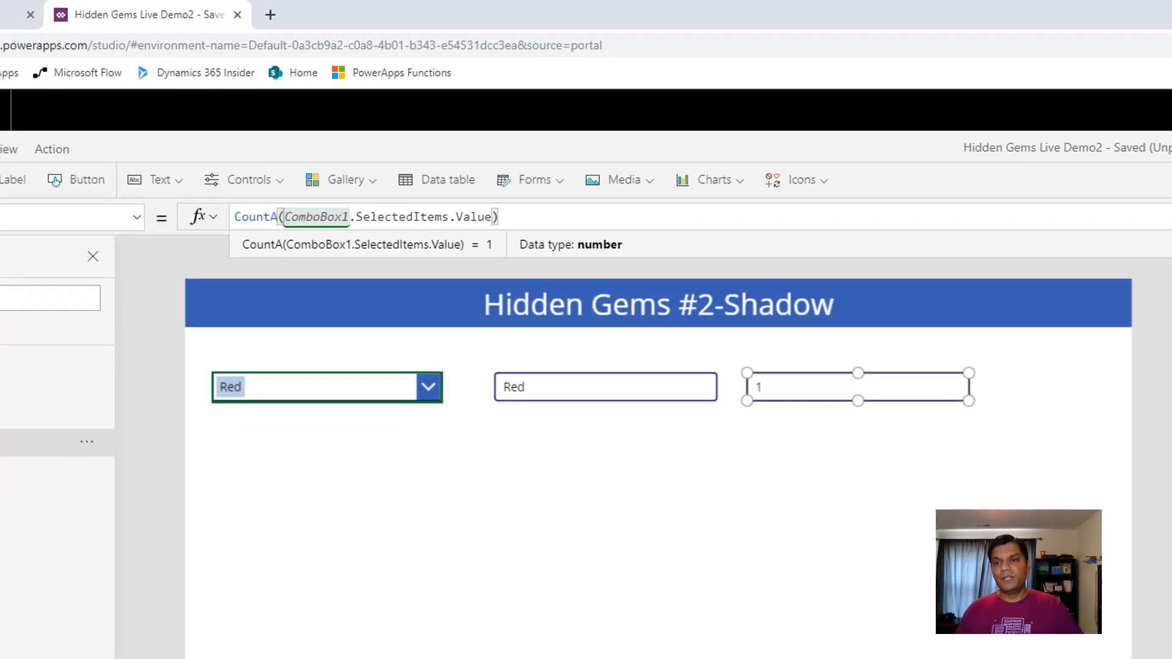
Preview the app and add Green, Blue, Black and White to the combo box selection to test the count
key("F5")
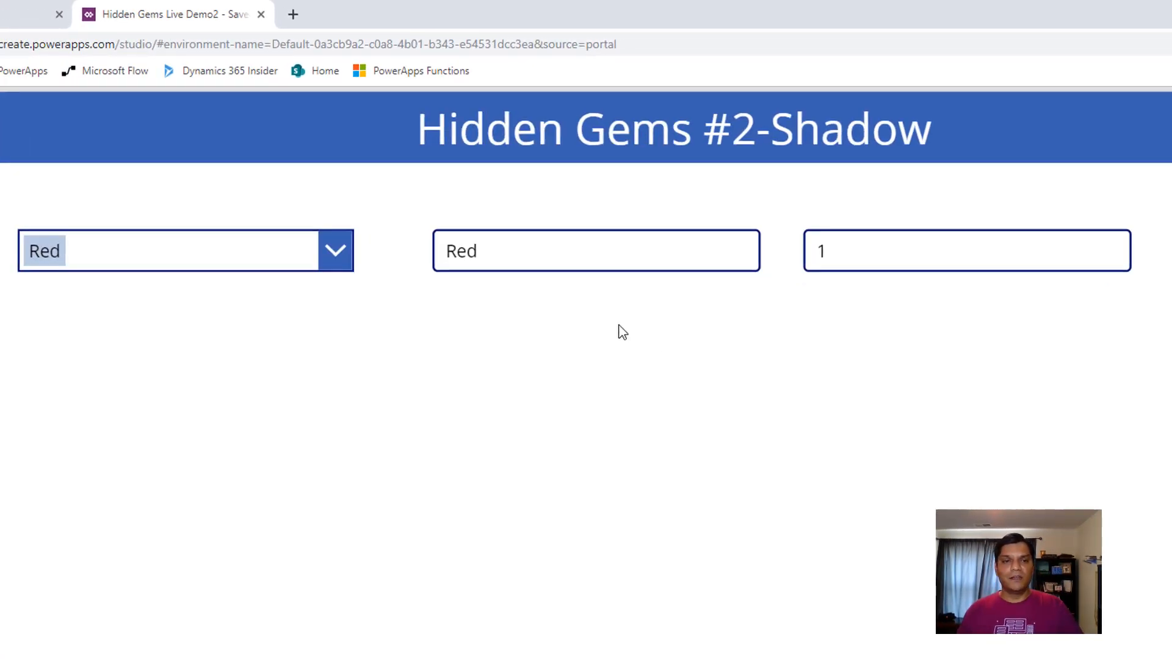
left_click(333, 252)
left_click(193, 353)
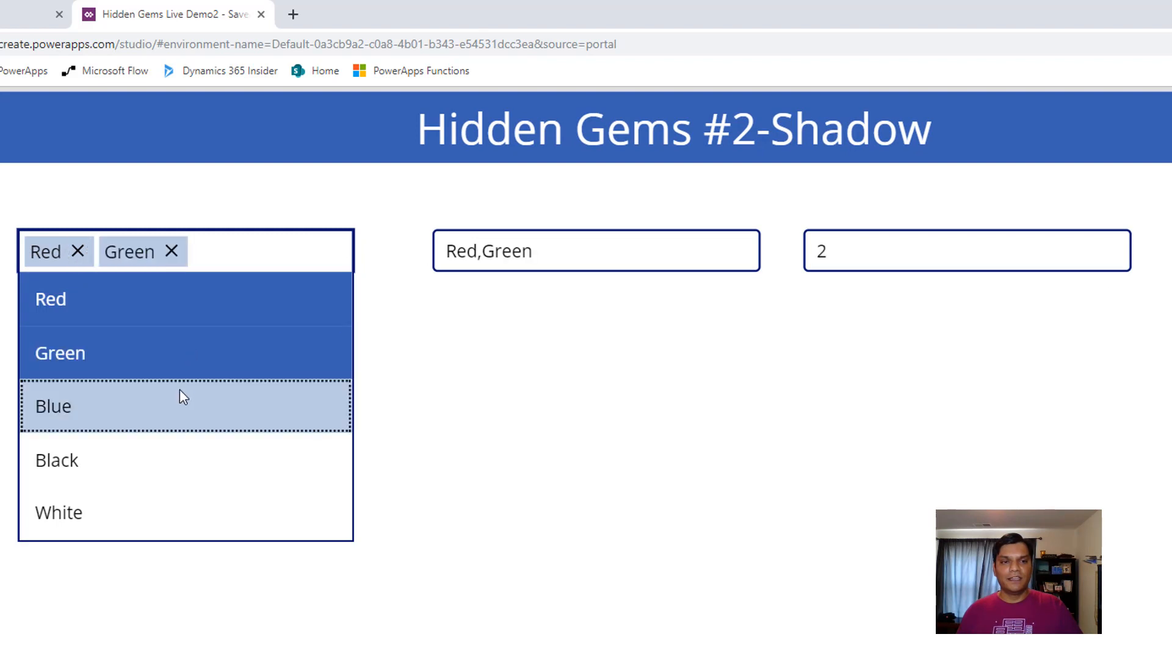
left_click(178, 403)
left_click(166, 464)
left_click(169, 529)
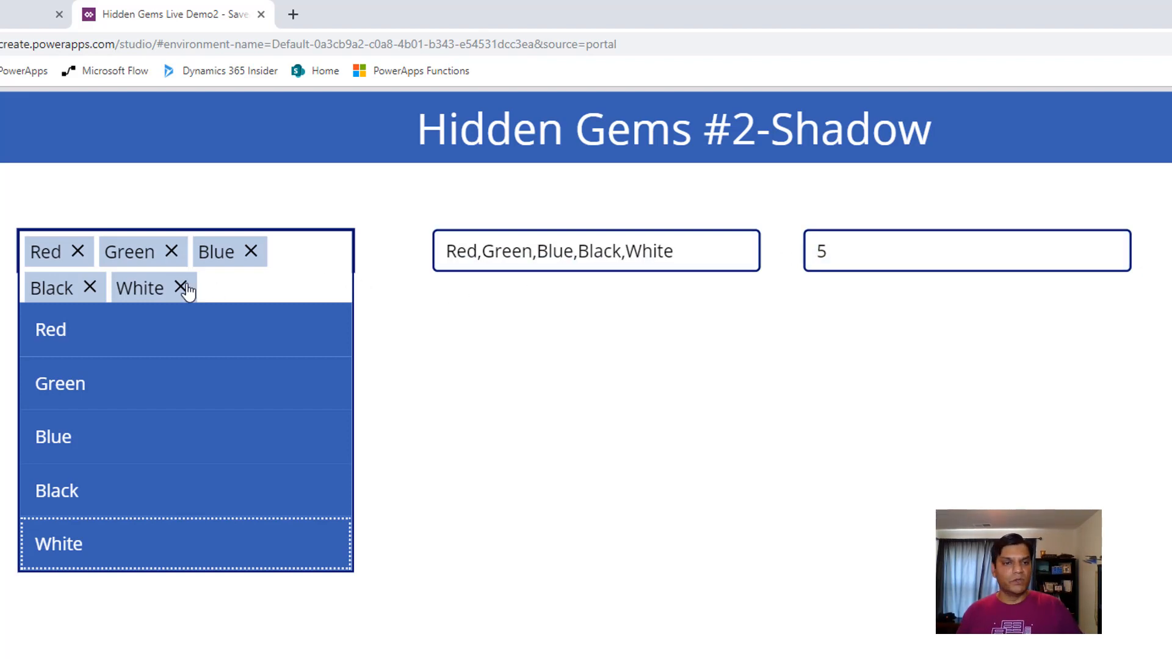
Remove all the choices from the combo box to test the count, and leave the preview
left_click(181, 288)
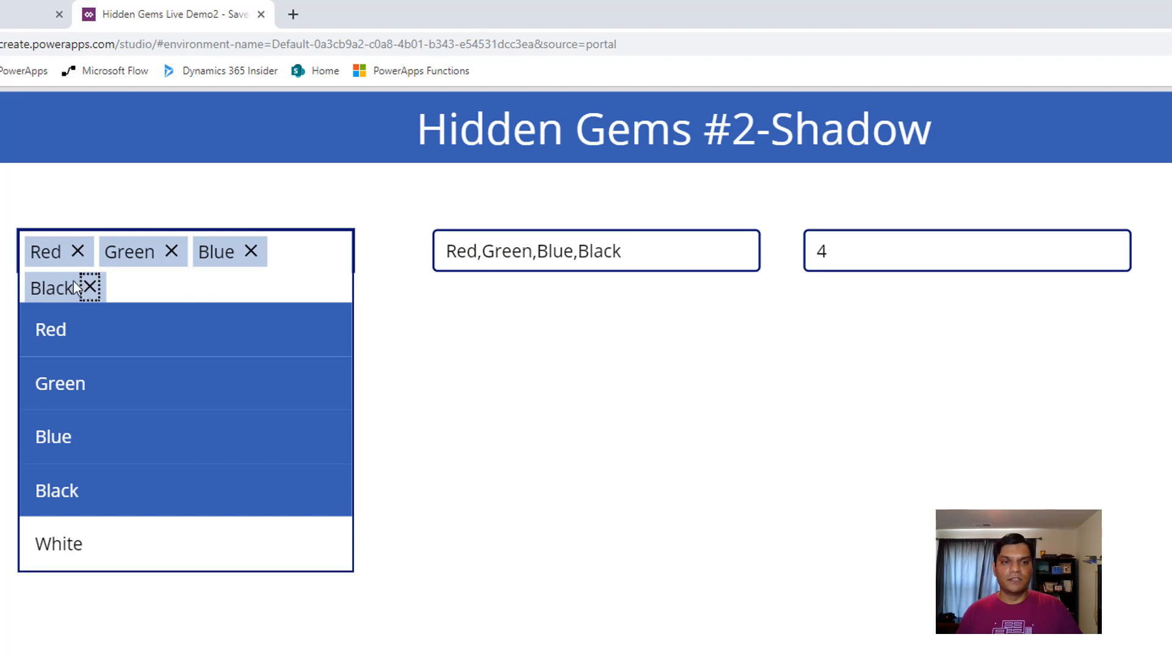
left_click(252, 259)
left_click(173, 252)
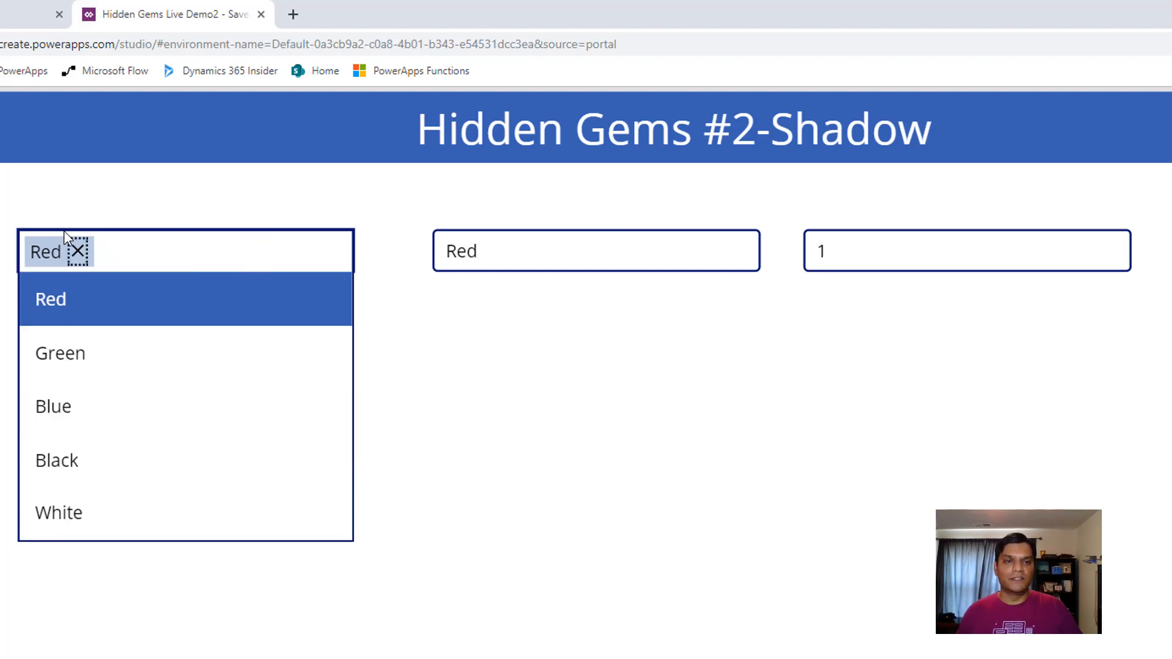
left_click(77, 251)
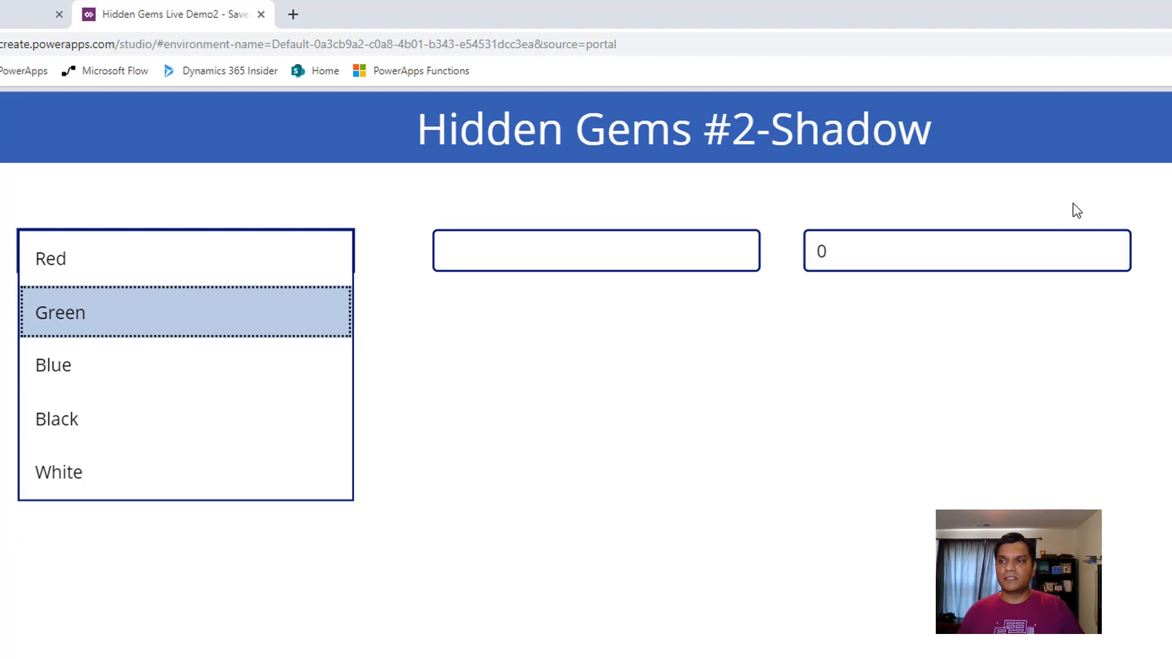
key("Escape")
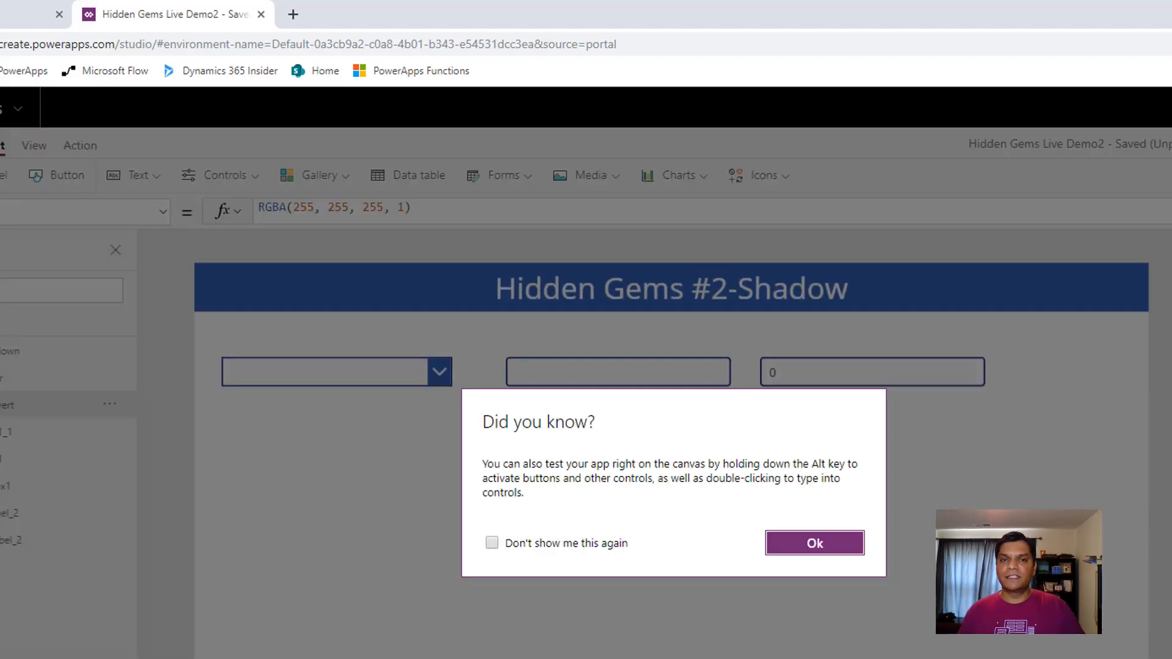
left_click(841, 549)
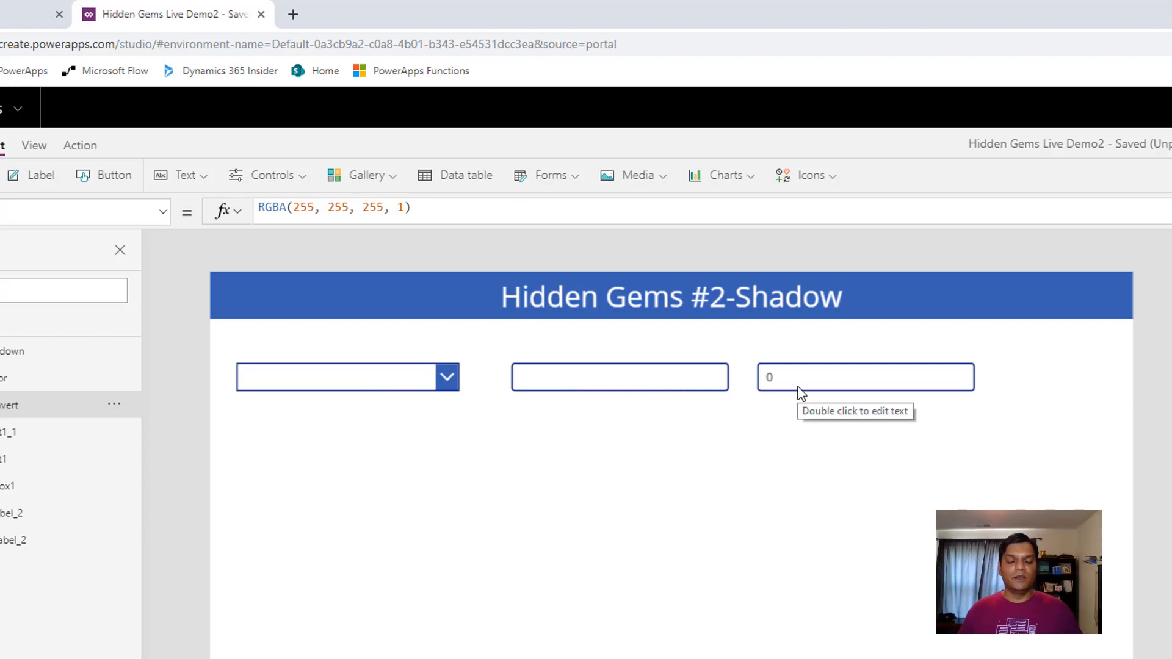
Save Hidden Gems Live Demo2 and publish this version, returning to the app's editing canvas
key("ctrl+s")
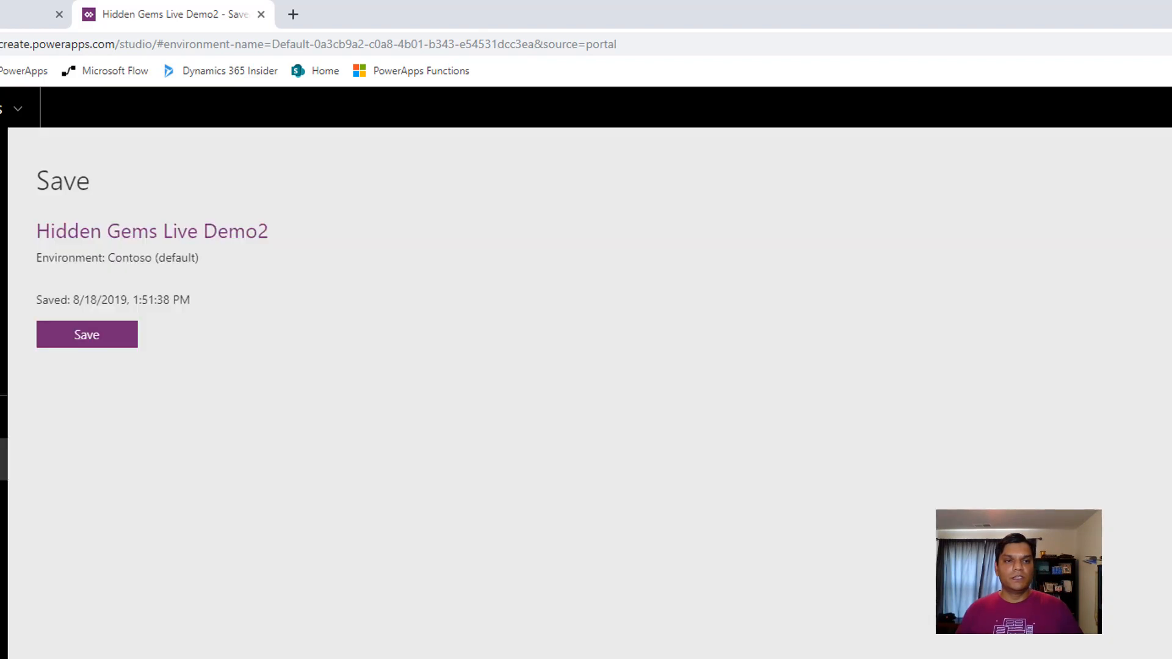
left_click(63, 334)
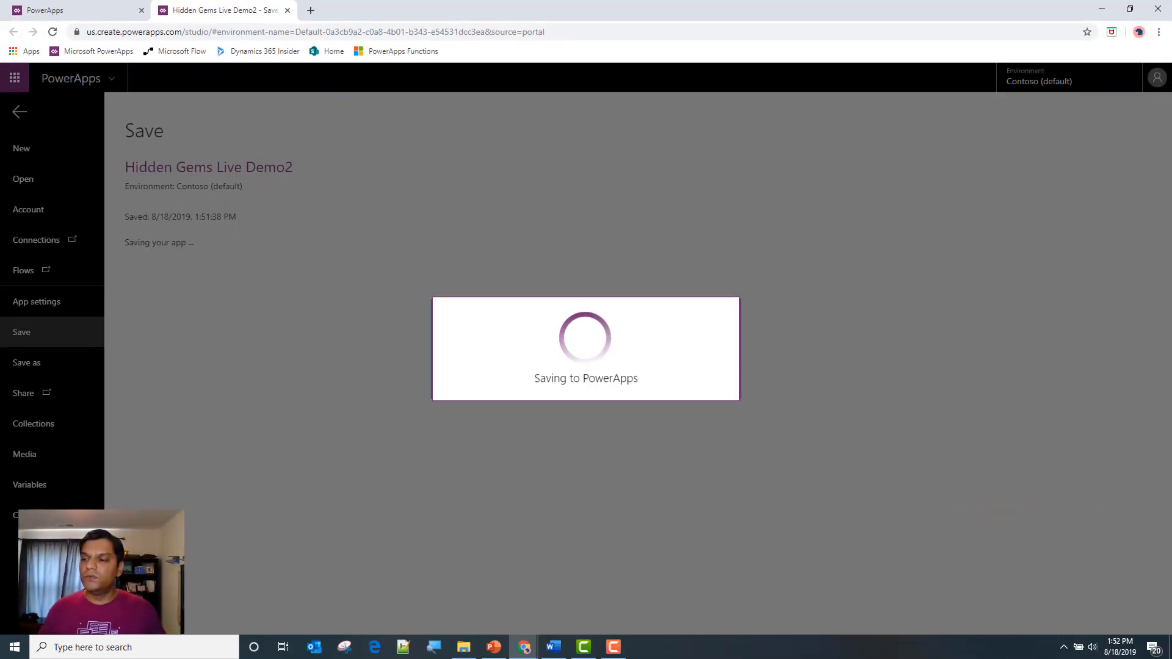
key("alt+Tab")
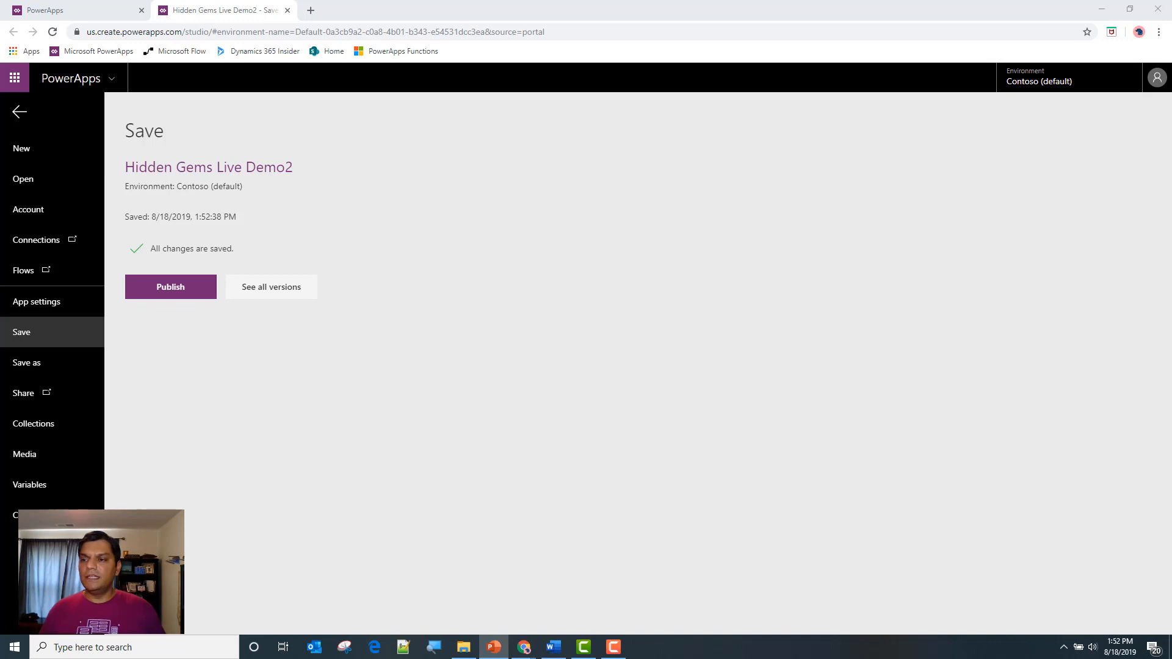
left_click(178, 290)
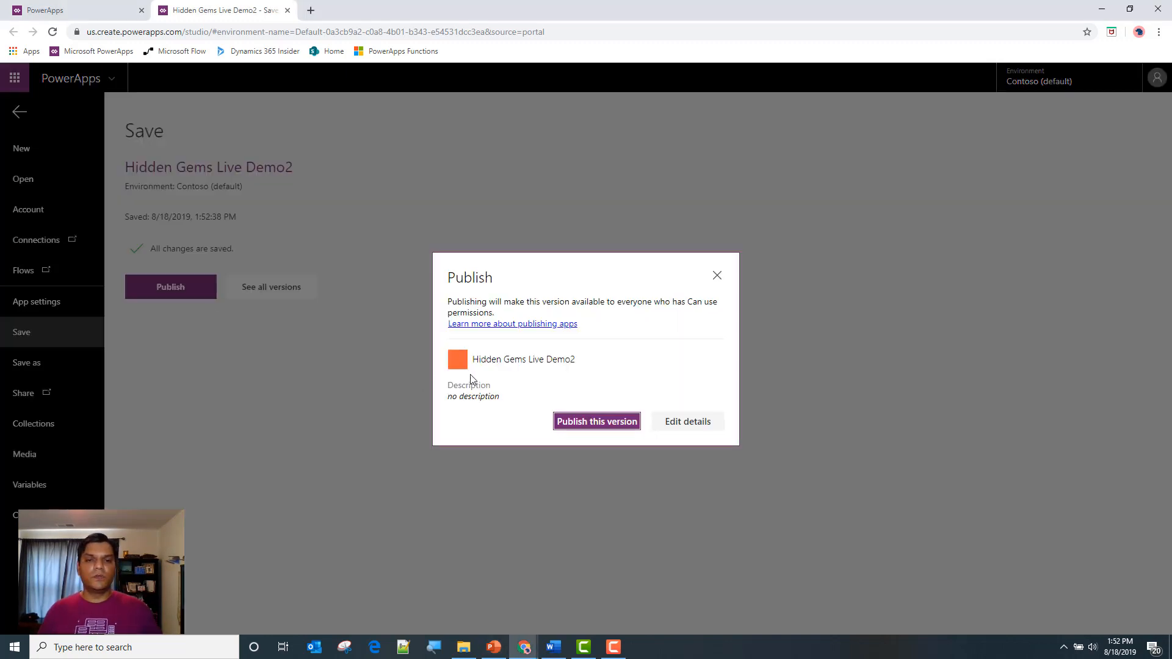
left_click(572, 420)
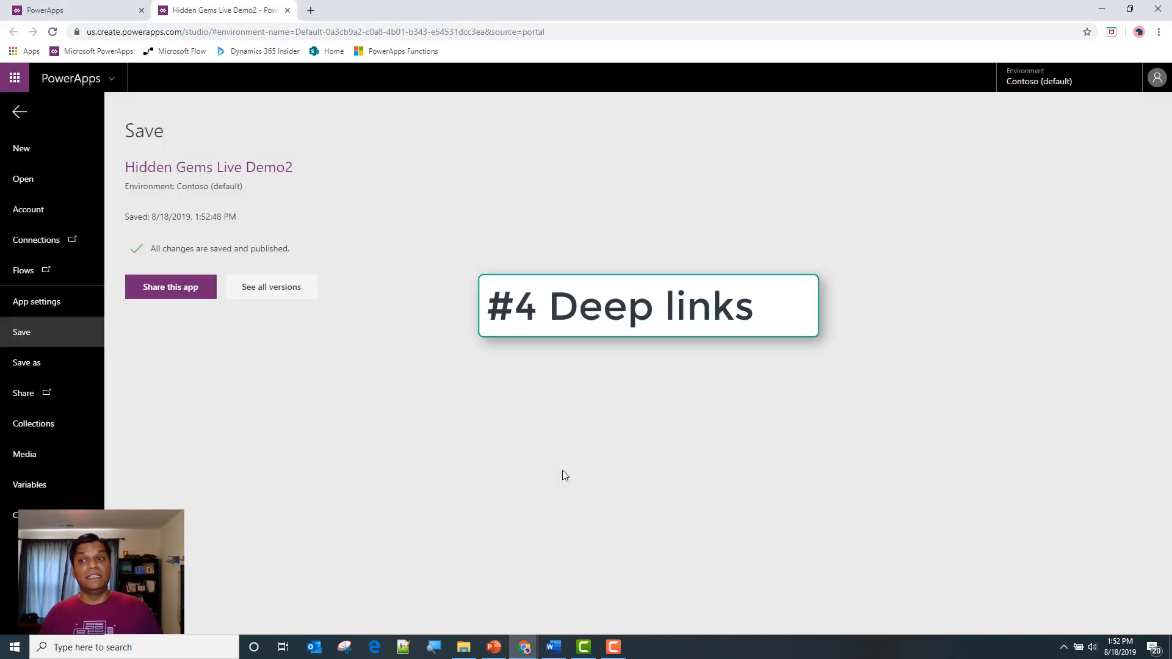
key("alt+Tab")
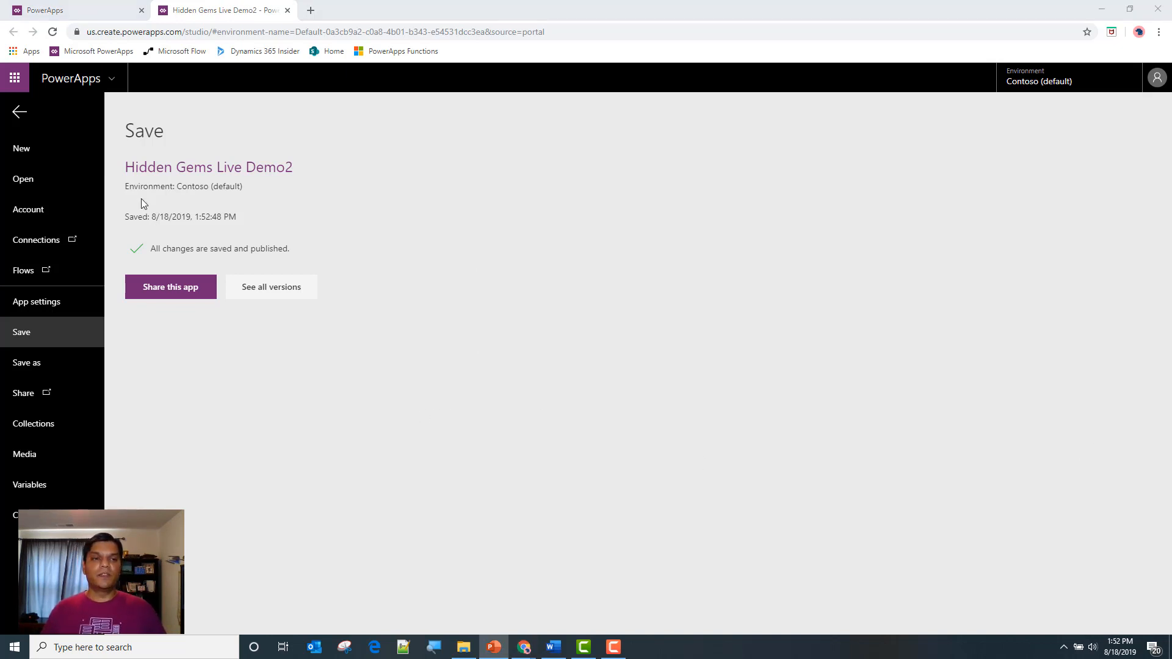
left_click(20, 113)
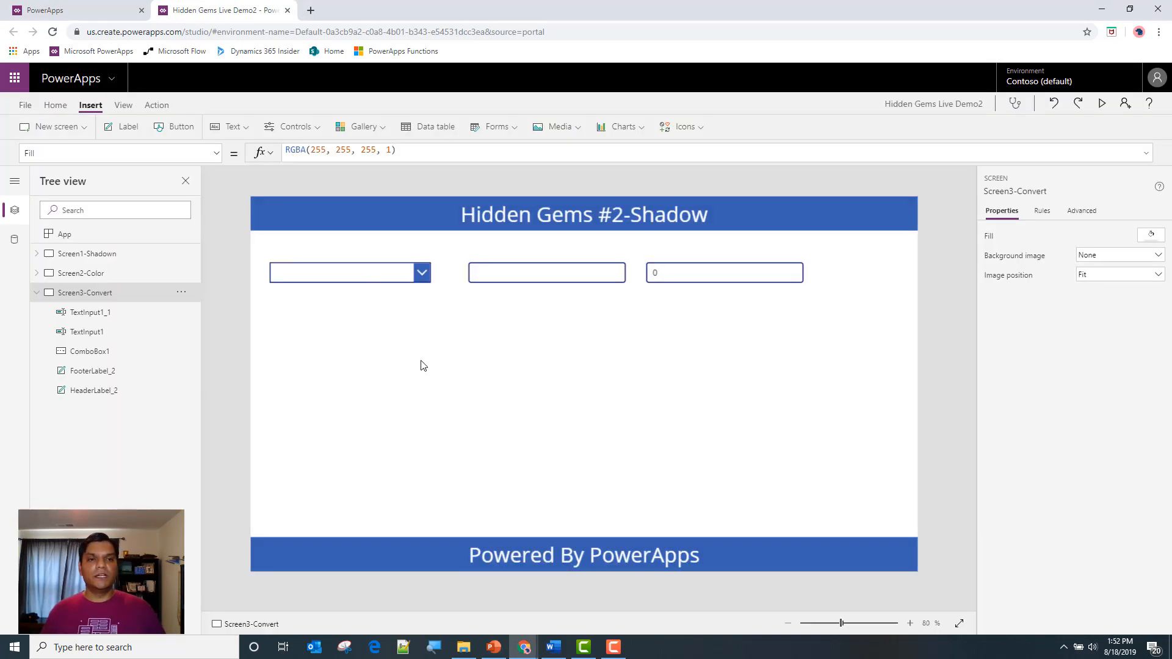
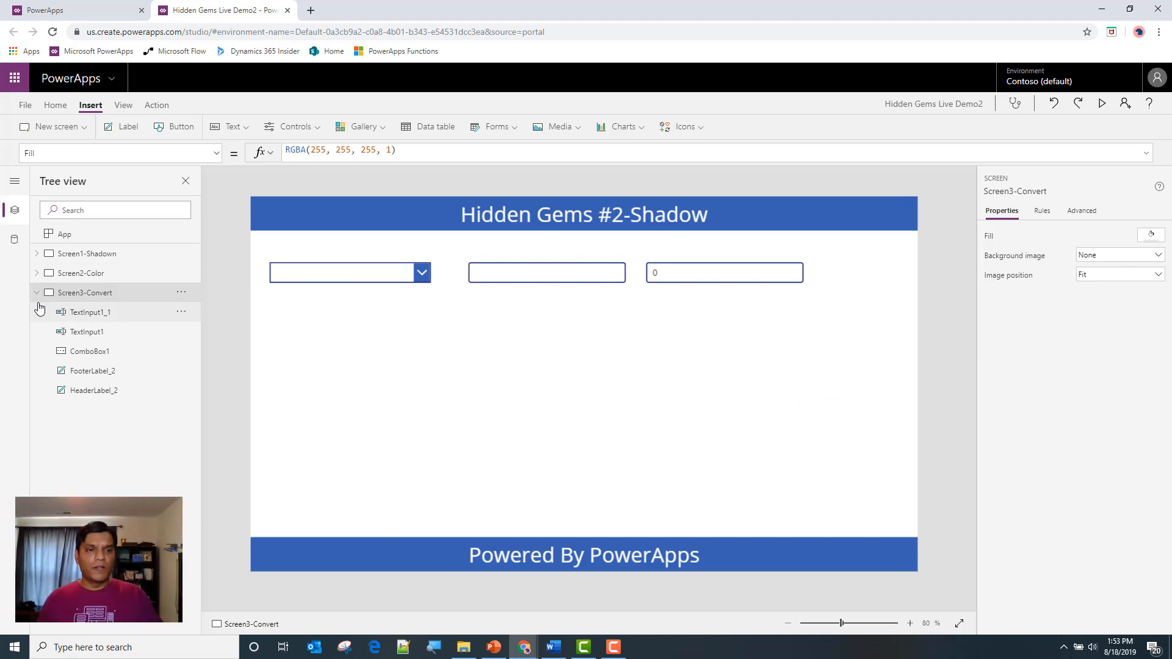
Add a text label to Screen1-Shadown and place it in the header bar beside the title, at about X 1082, Y 15
left_click(39, 310)
left_click(38, 301)
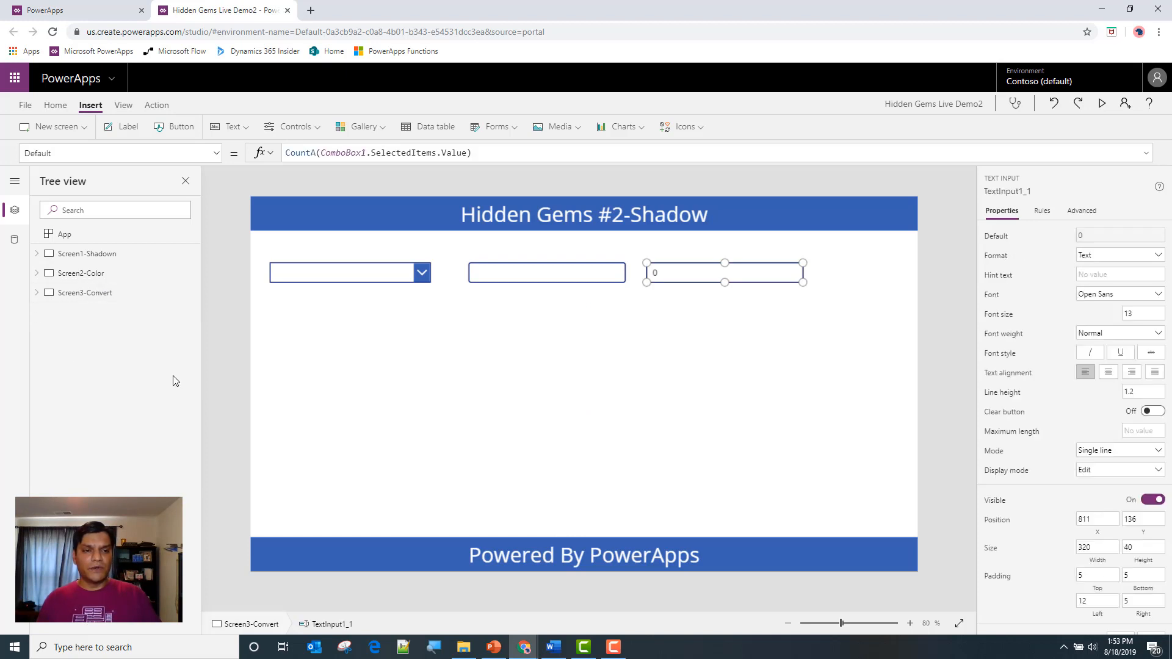
left_click(107, 254)
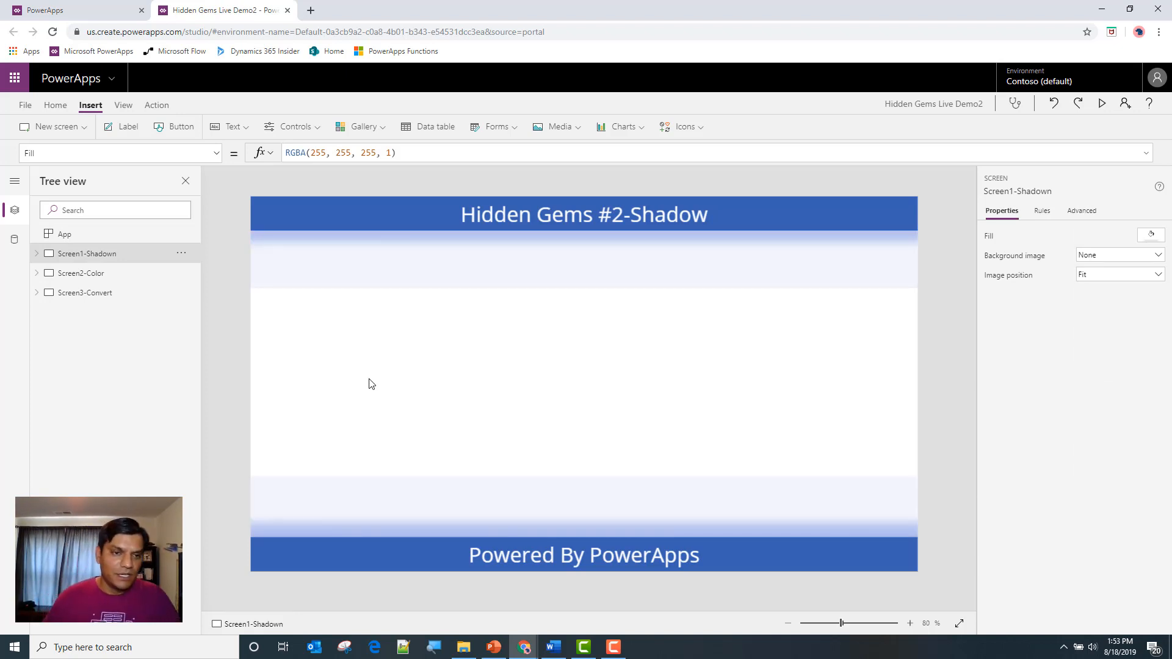
left_click(130, 128)
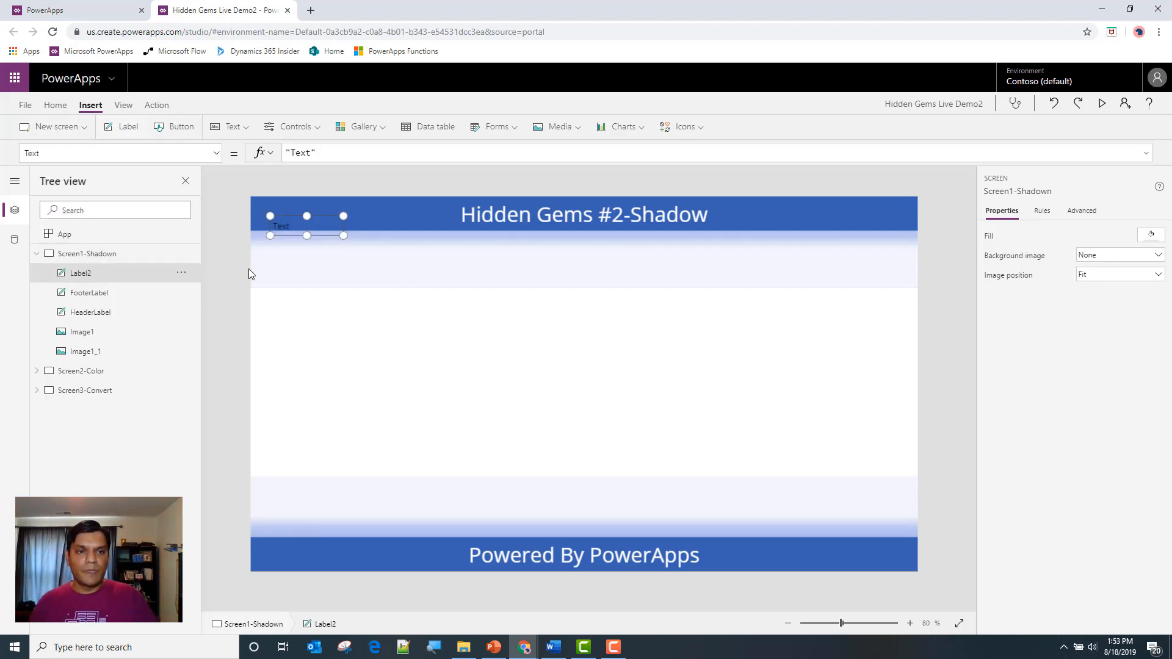
left_click_drag(307, 227, 818, 213)
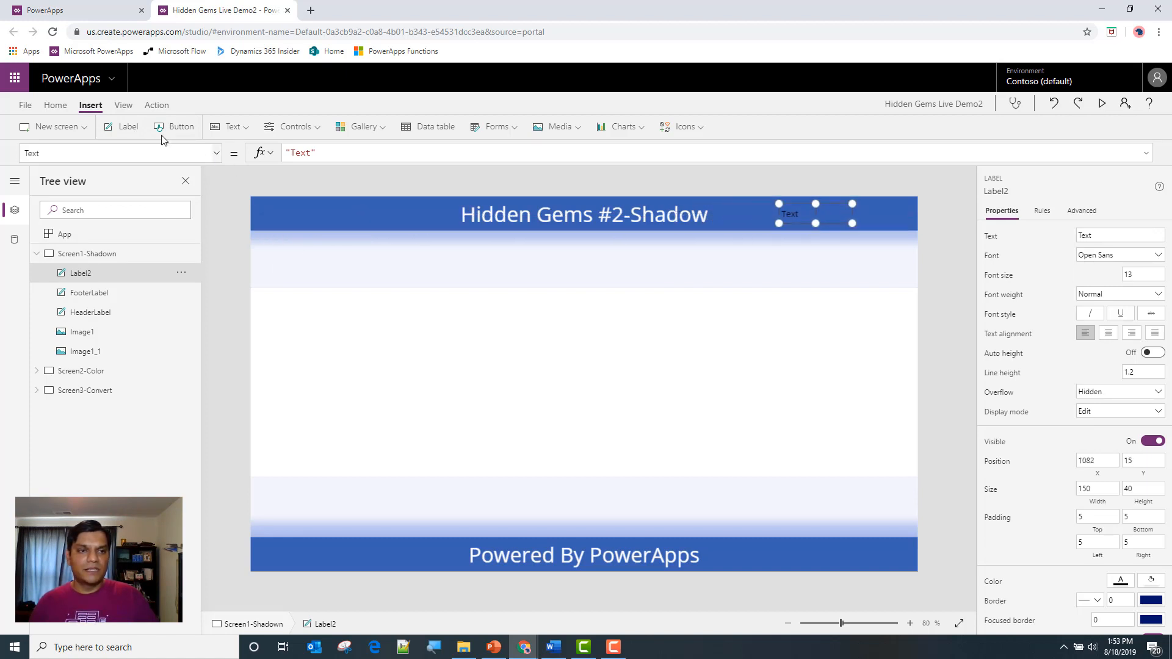
Format the new header label with white text at font size 24
left_click(55, 105)
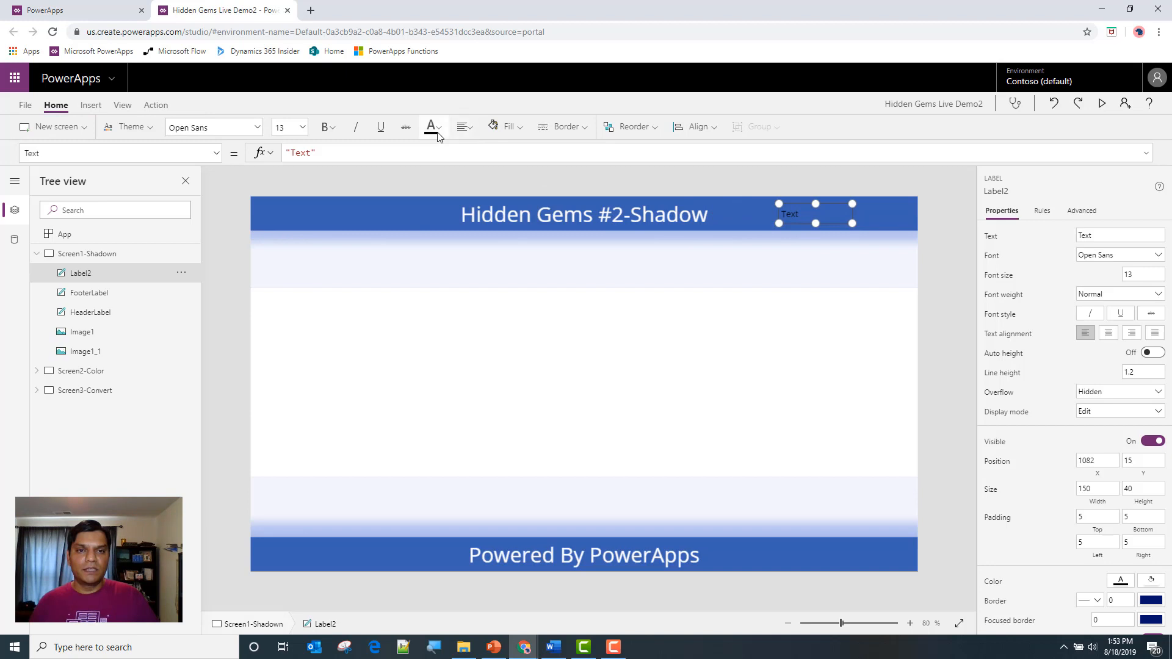
left_click(431, 127)
left_click(436, 192)
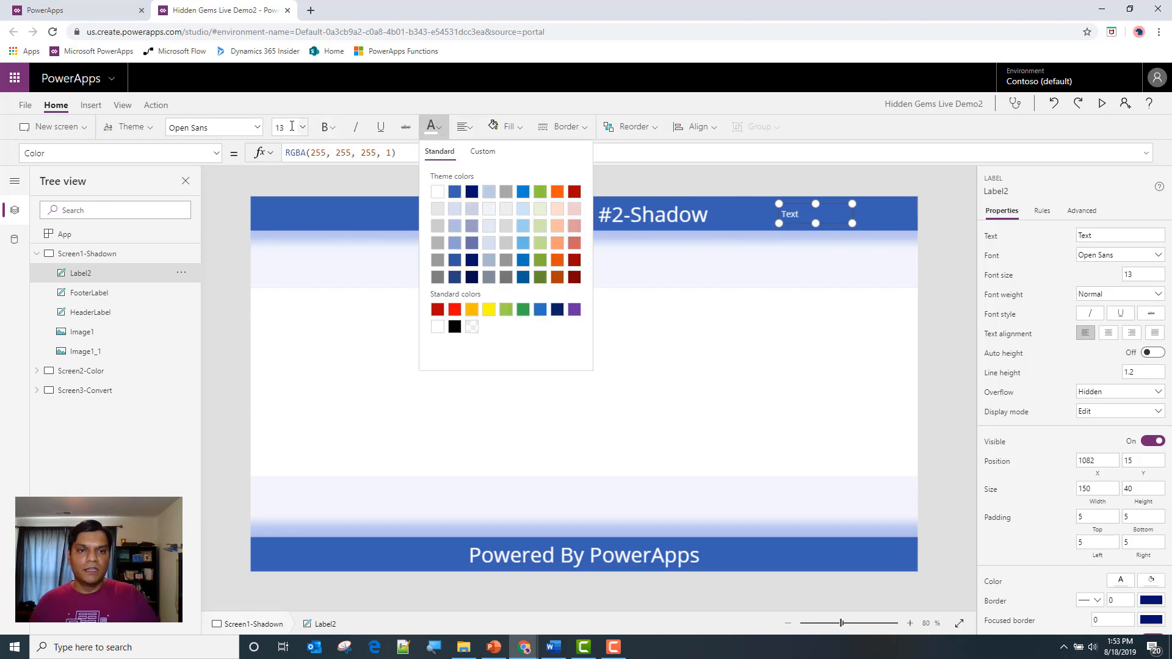
left_click(302, 127)
left_click(295, 276)
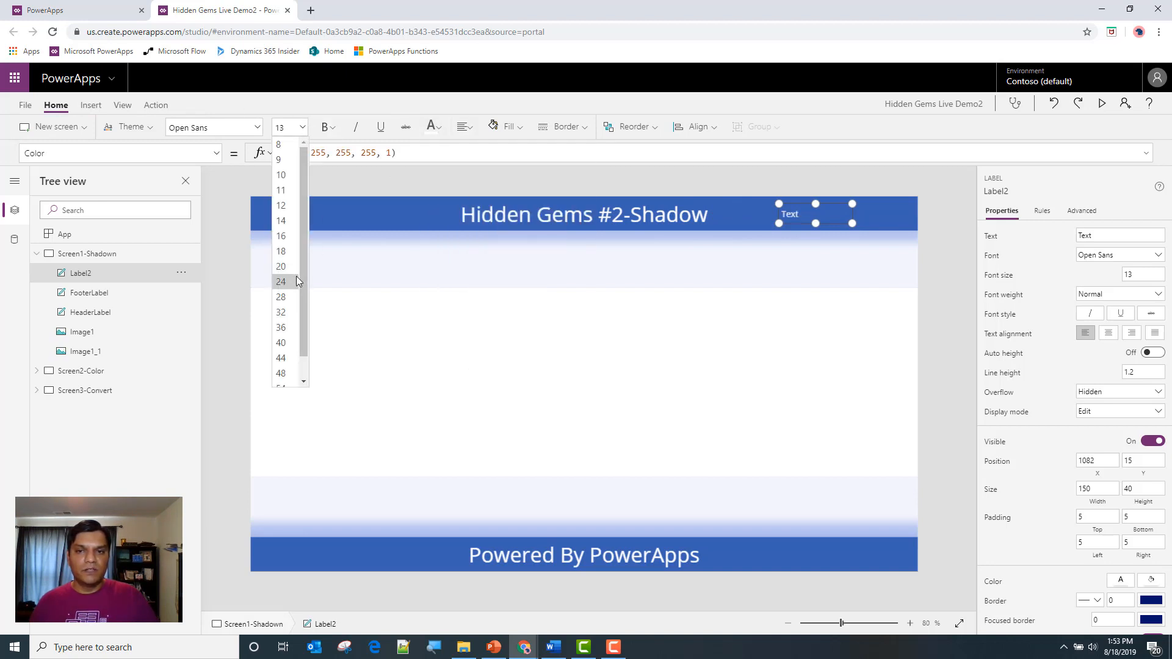
Save and publish Hidden Gems Live Demo2 with the new label, returning to the editing canvas
left_click(25, 105)
left_click(144, 243)
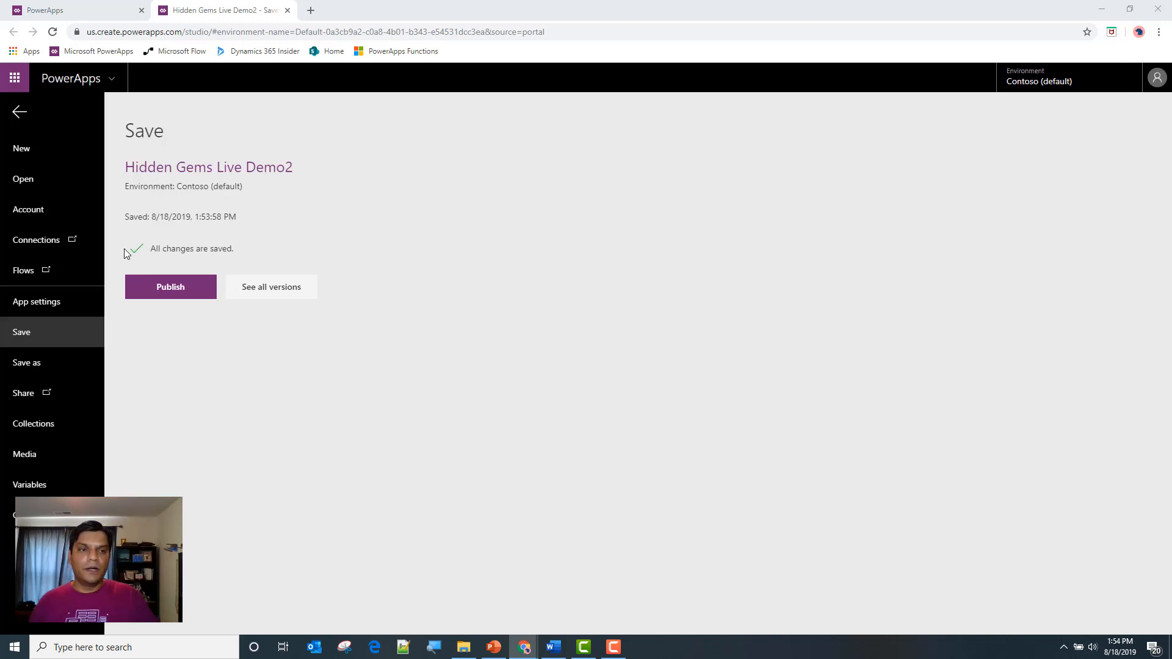
left_click(153, 292)
left_click(581, 421)
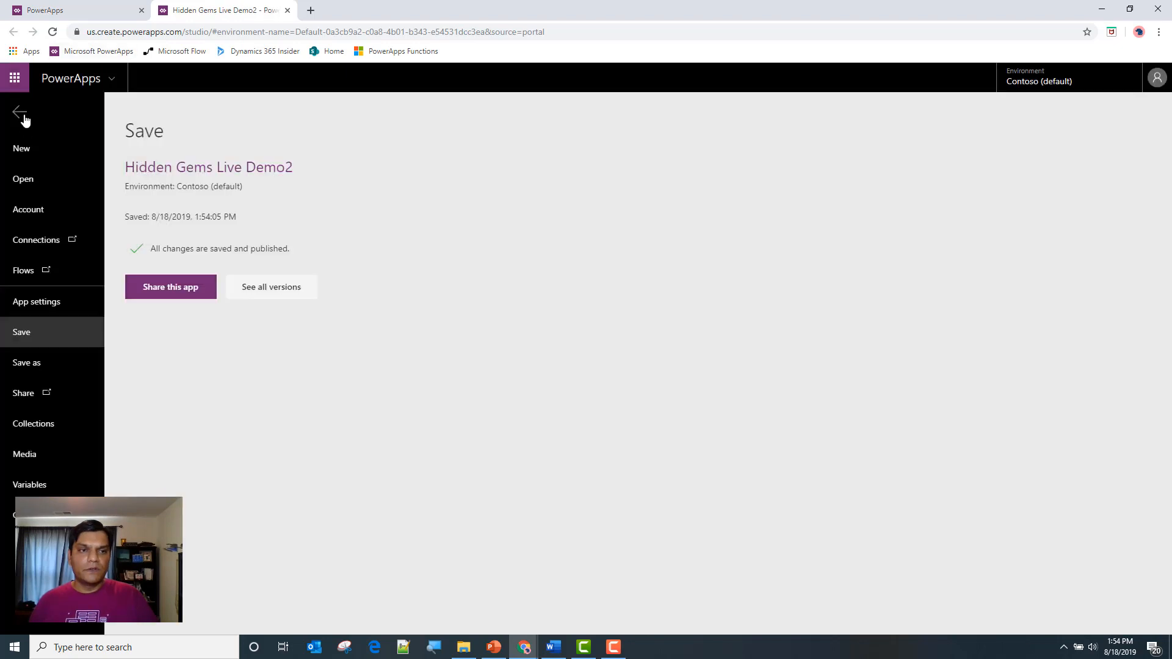
left_click(19, 112)
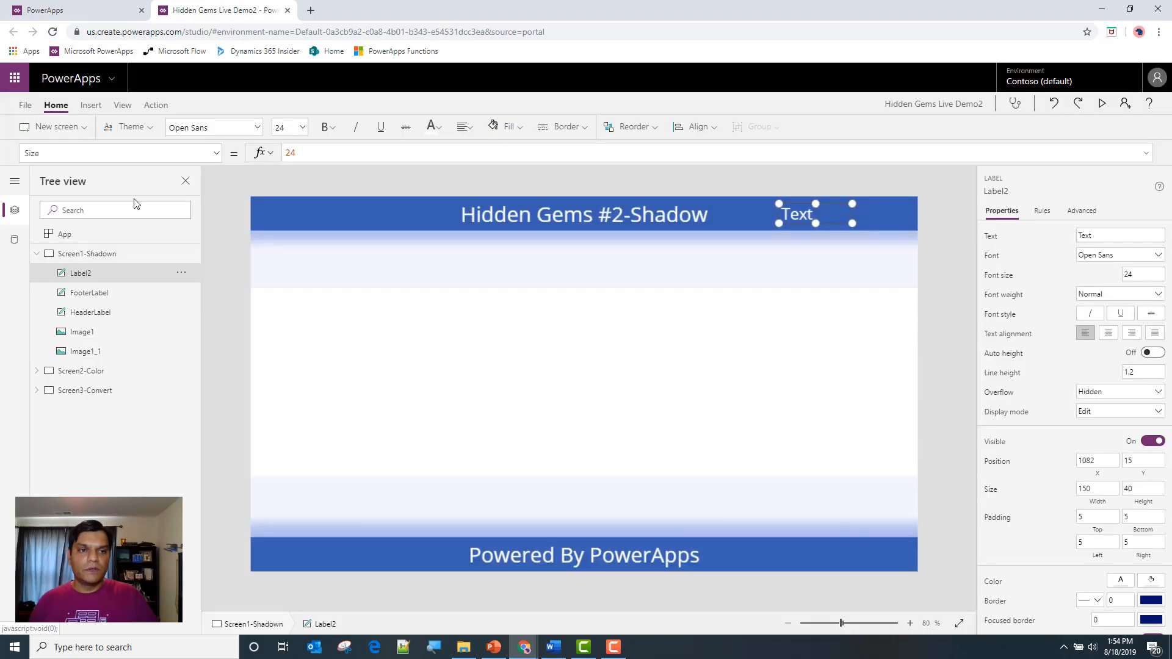
Set the App object's OnStart formula to Set(StartScreenVar, Param("ScreenID"))
left_click(89, 238)
left_click(299, 157)
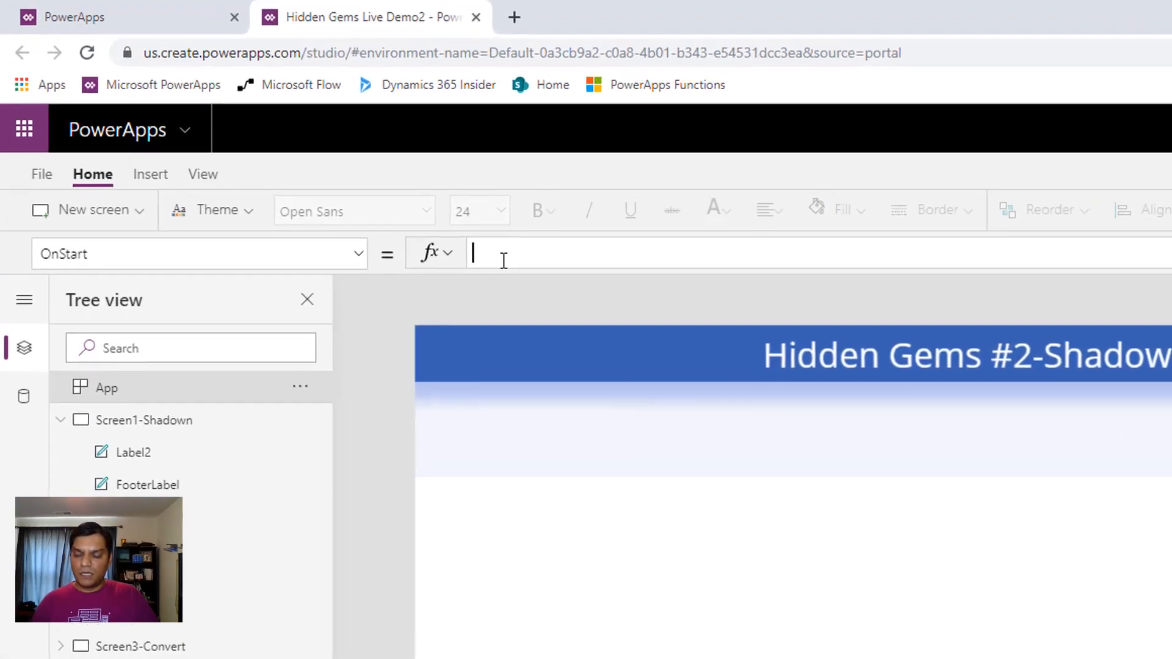
type("Set(")
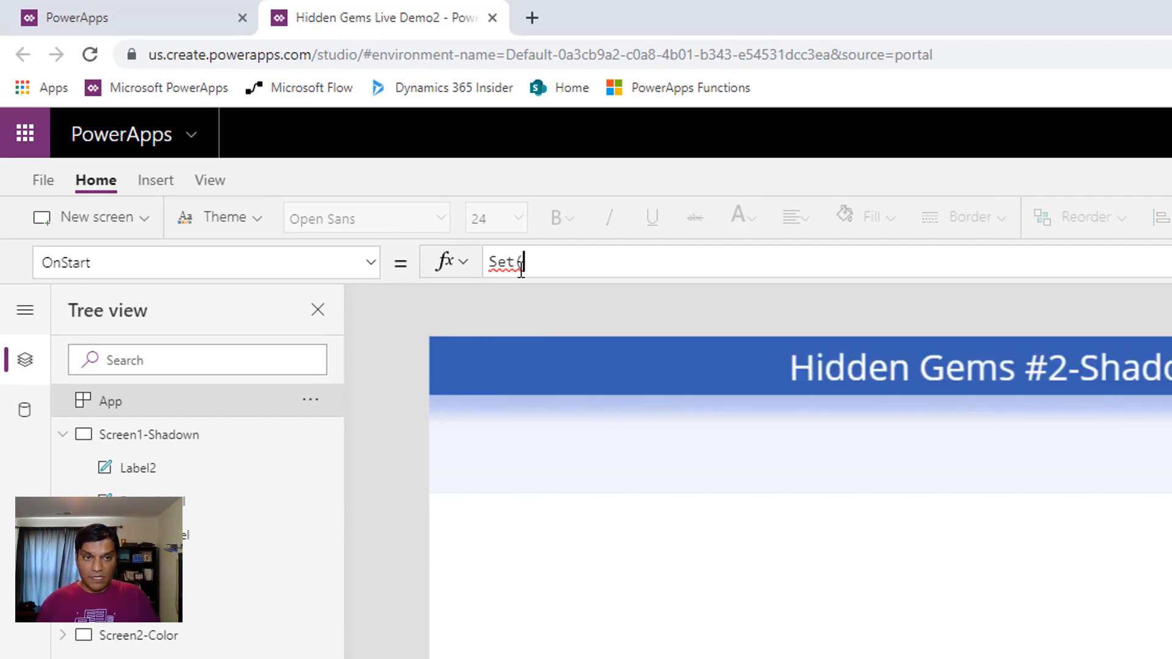
type("Sta")
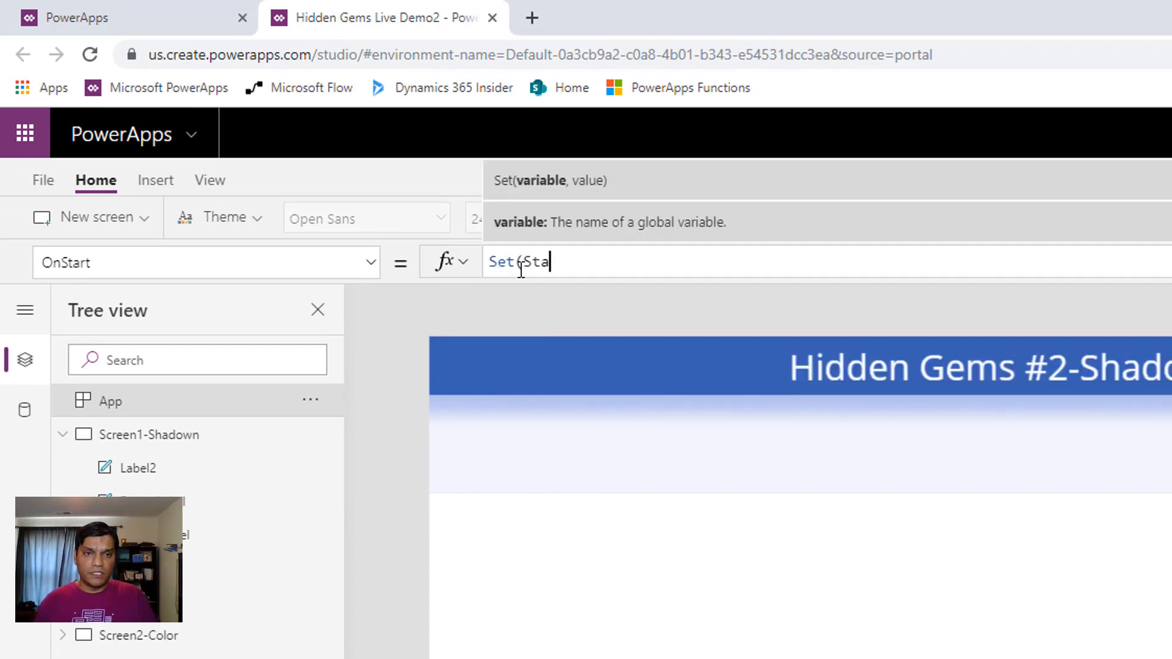
type("rtScreen")
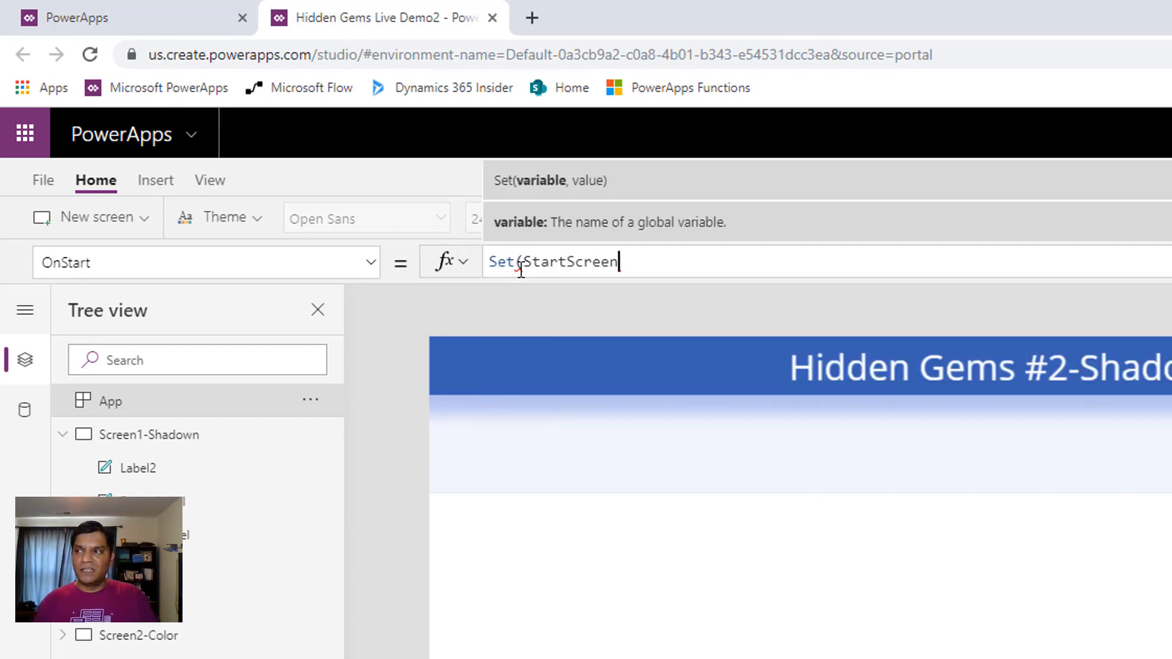
type("Var, Para")
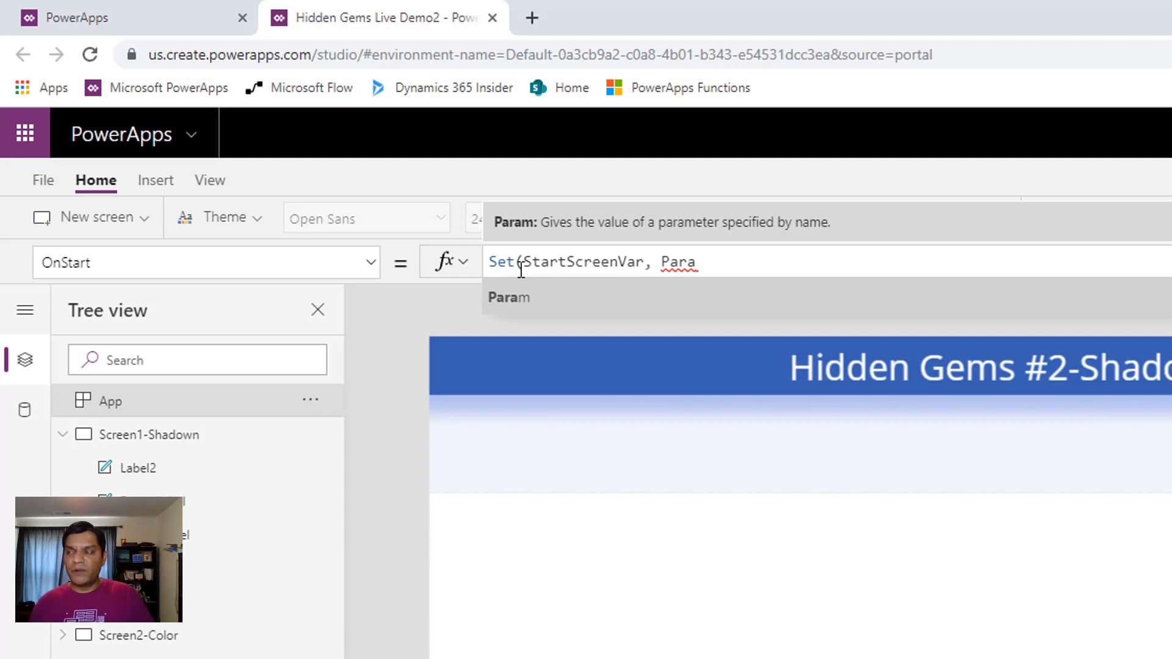
type("m(\"\"")
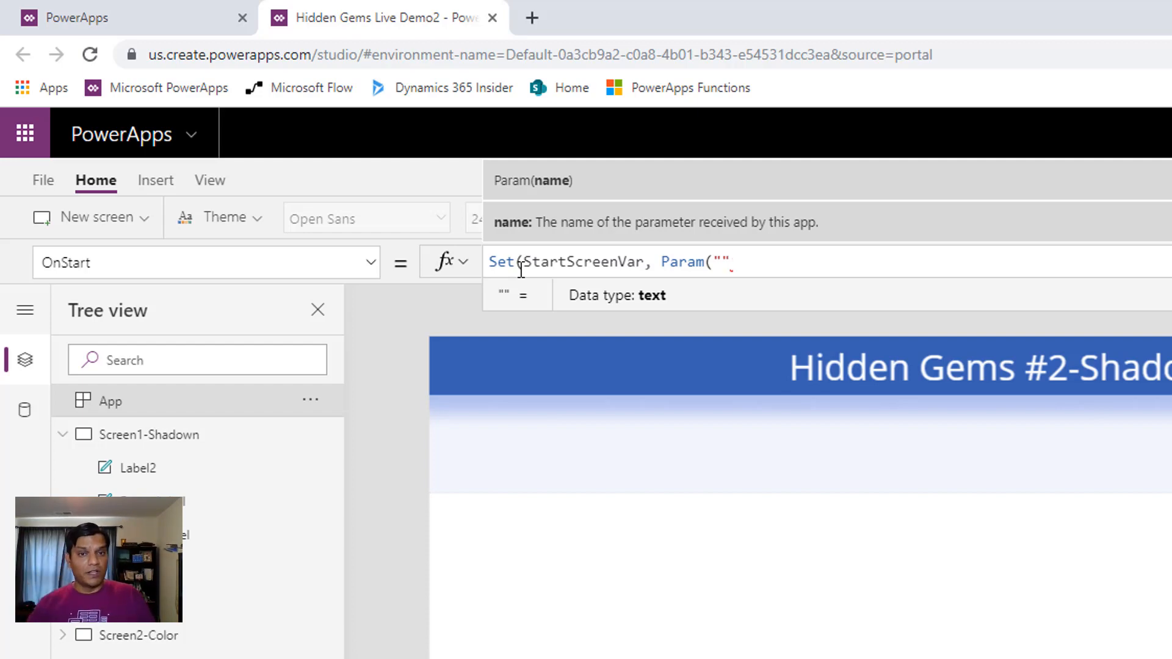
key("Left")
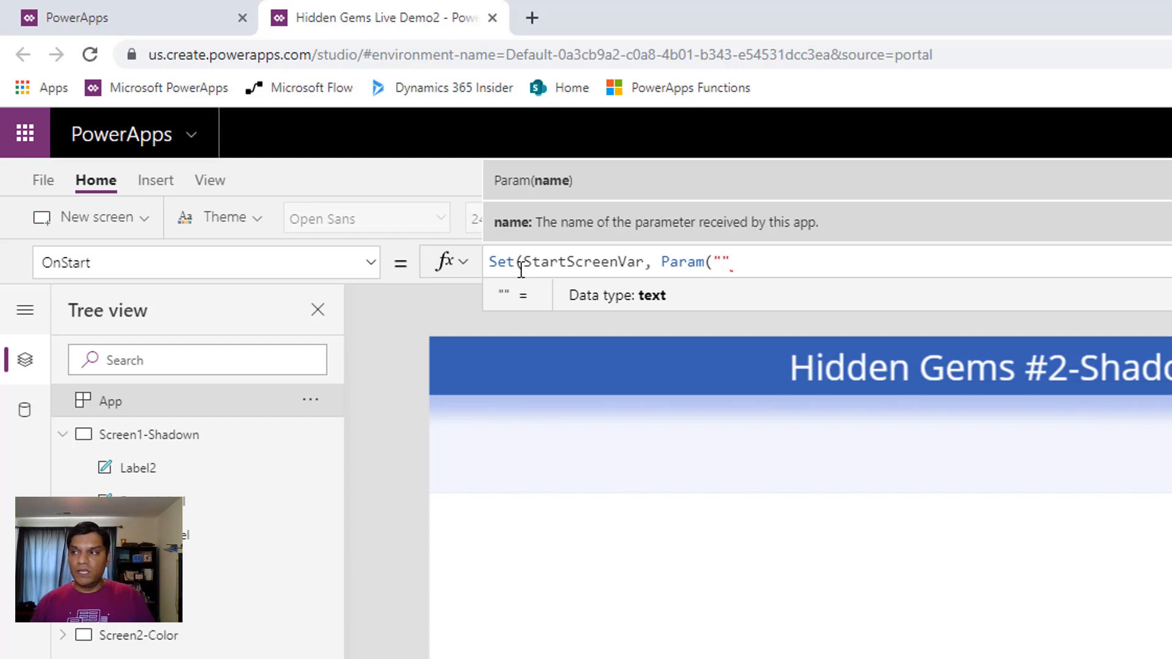
type("ScreenI")
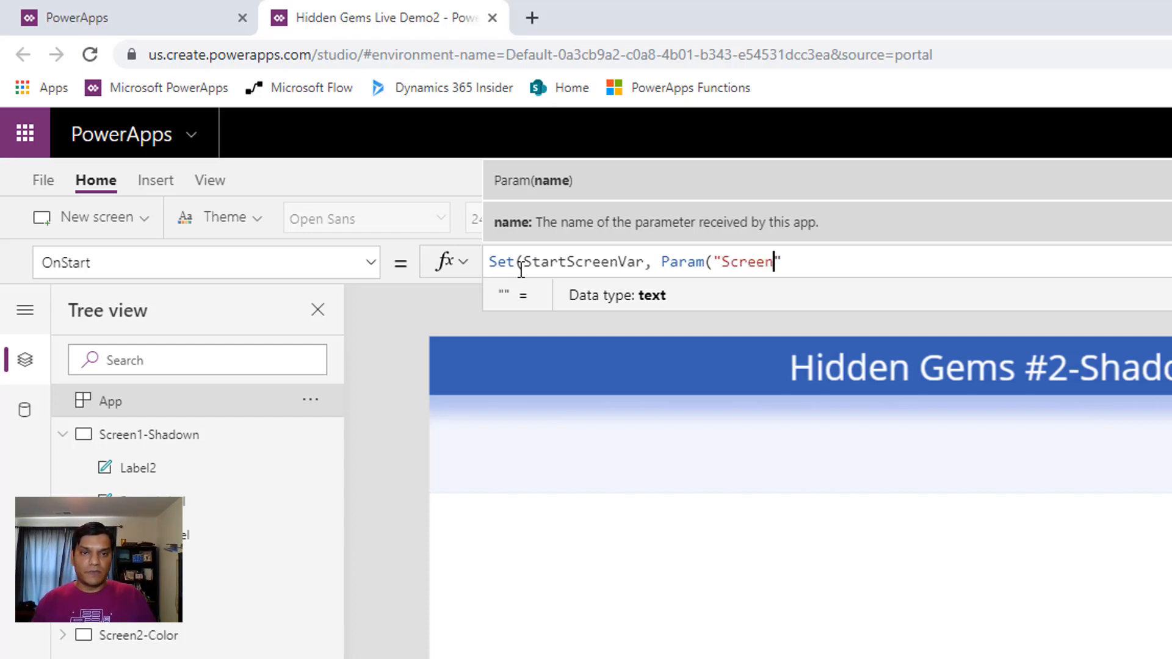
type("D\")")
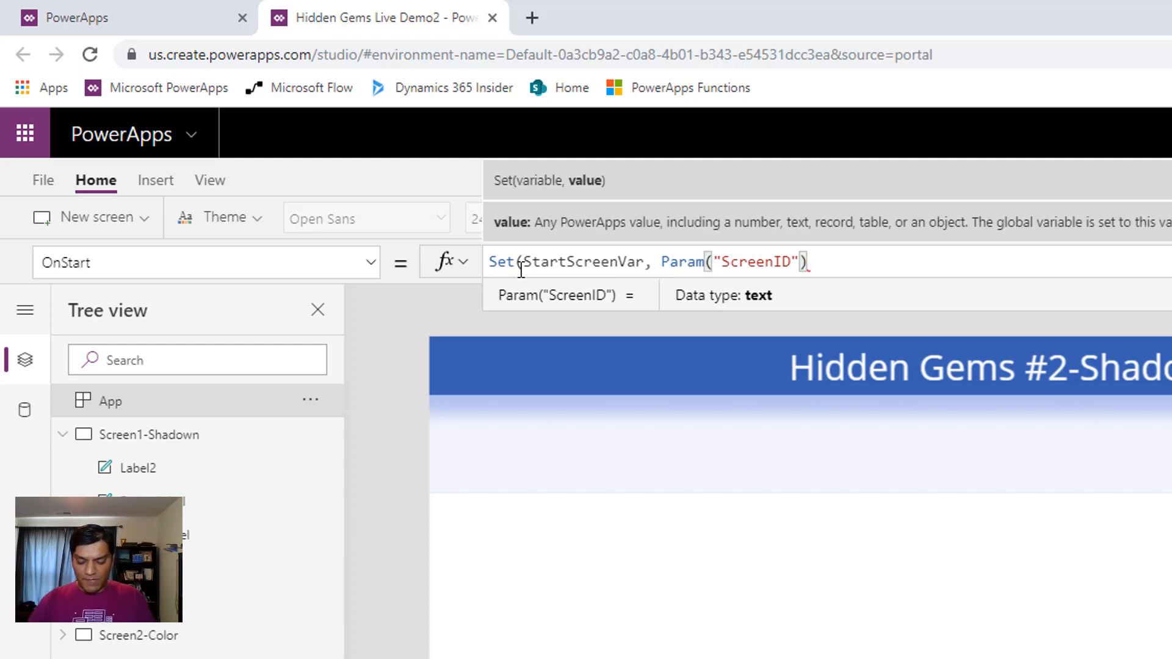
type(")")
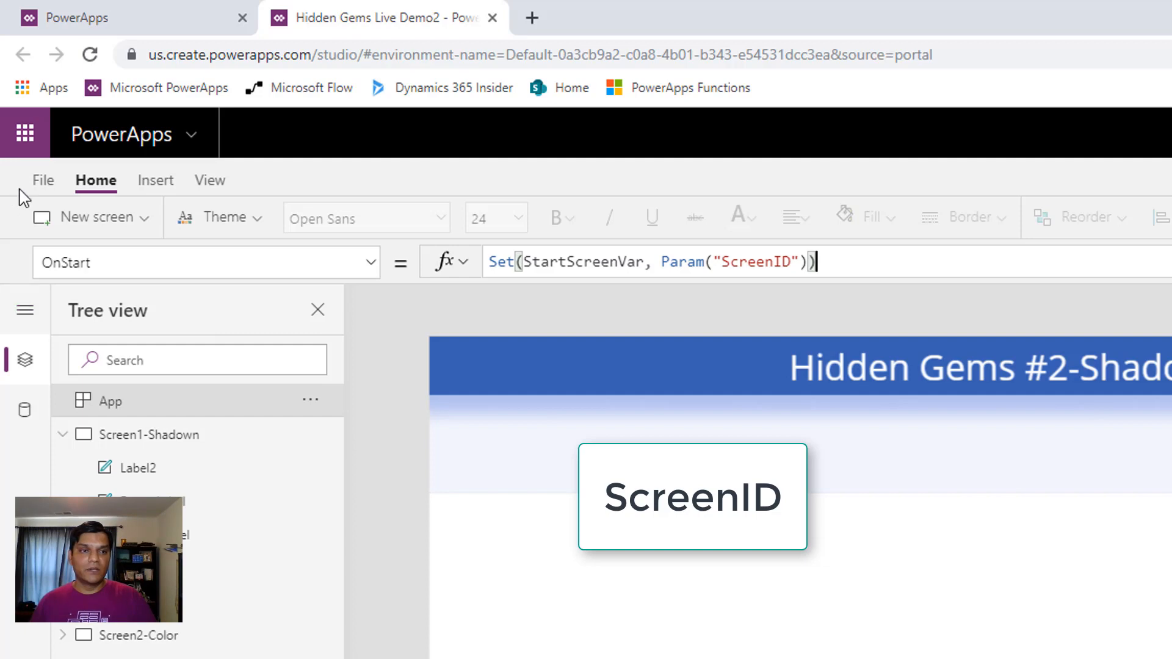
Save the app with its OnStart formula without publishing, and return to the canvas
left_click(38, 179)
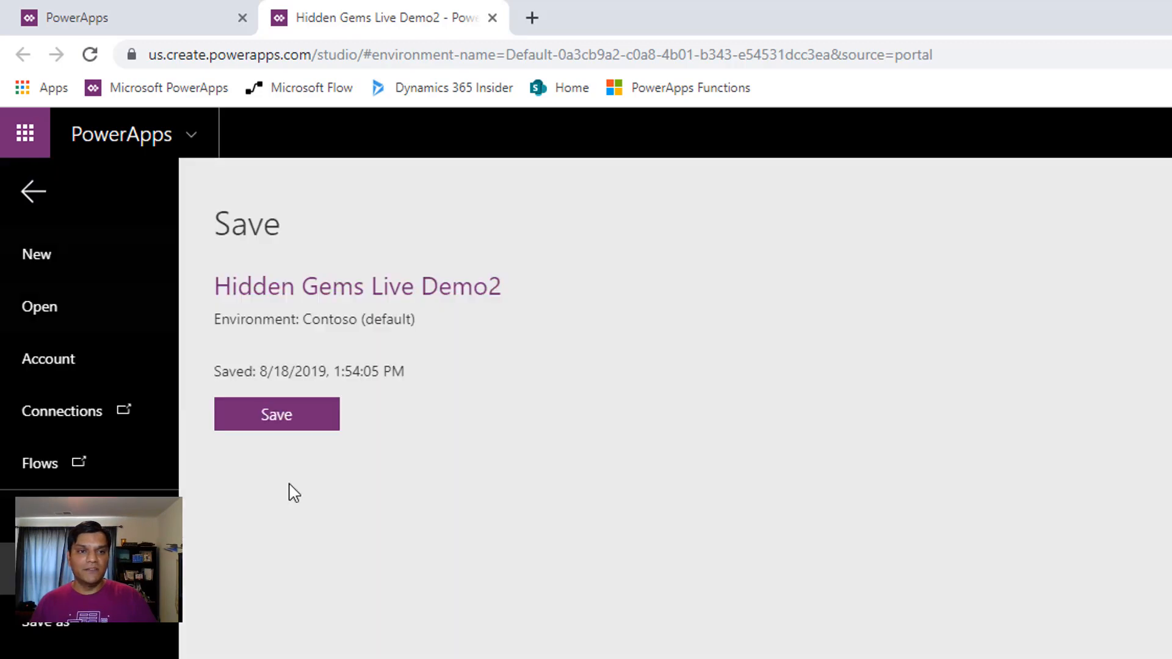
left_click(288, 426)
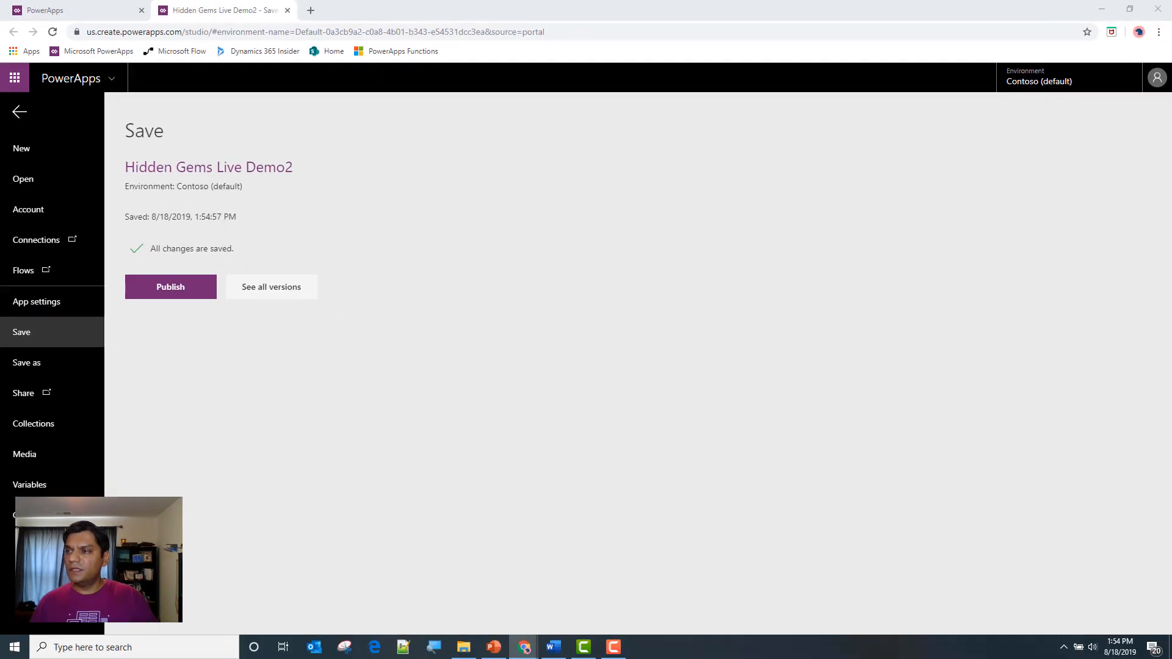
left_click(18, 113)
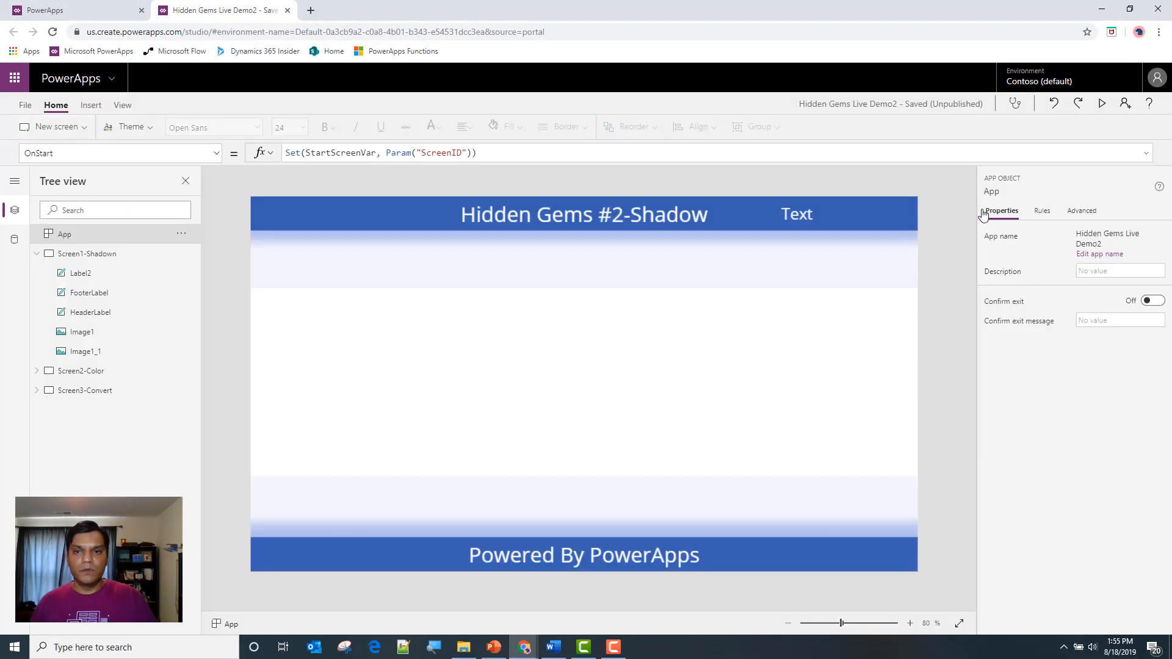
Select the new label in the header bar and bring up its Text property for editing
left_click(786, 223)
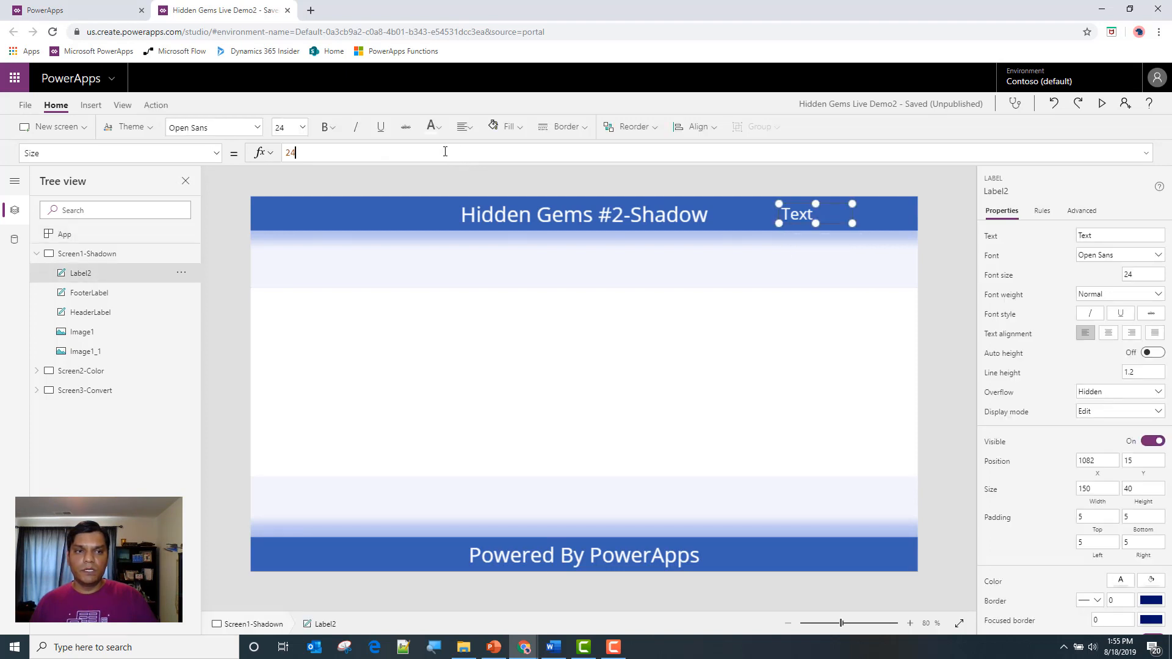
left_click(214, 154)
scroll(153, 271, "up", 1)
scroll(138, 290, "down", 3)
scroll(122, 259, "up", 6)
scroll(121, 264, "up", 7)
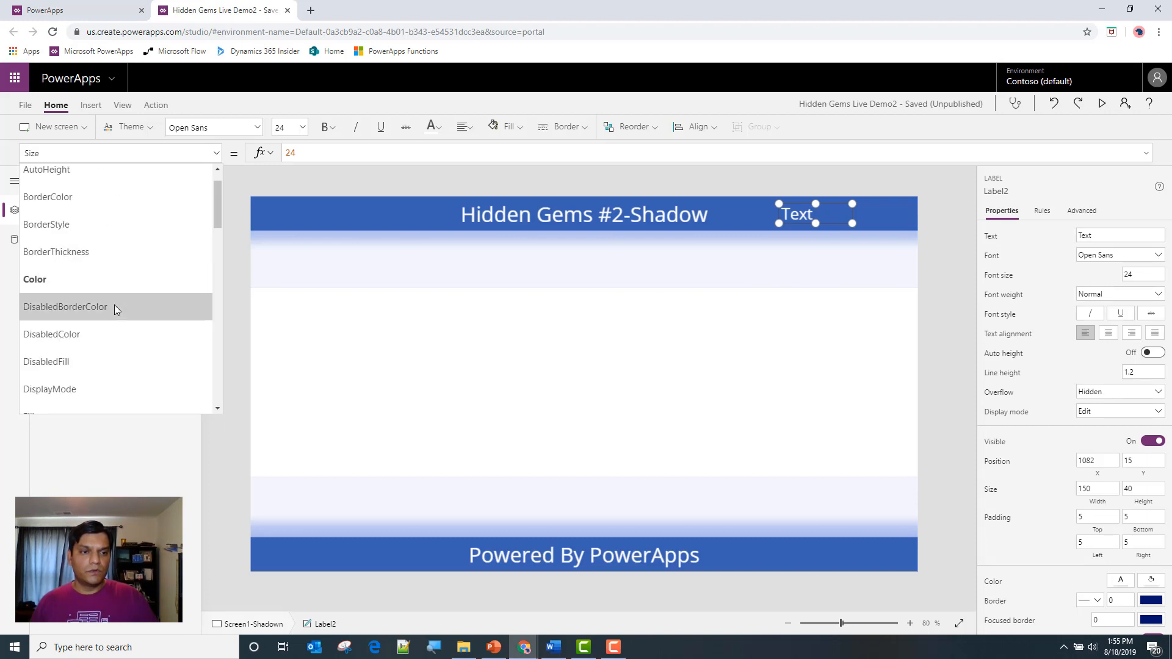
scroll(115, 306, "down", 3)
scroll(115, 309, "up", 3)
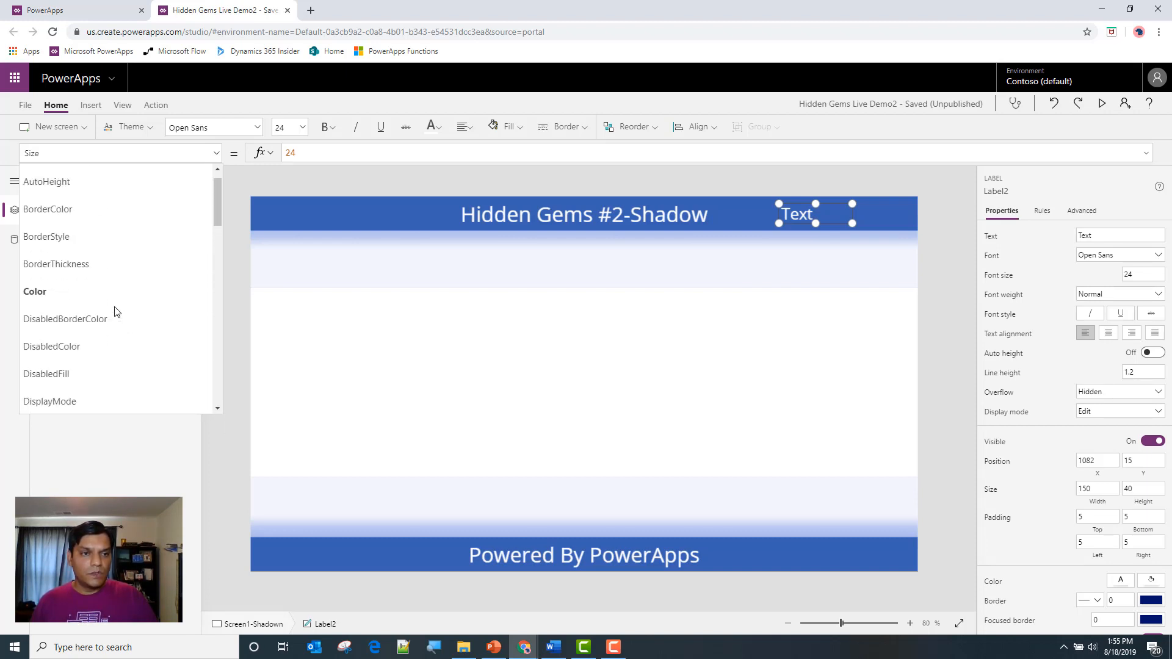
scroll(115, 309, "up", 1)
scroll(115, 312, "down", 9)
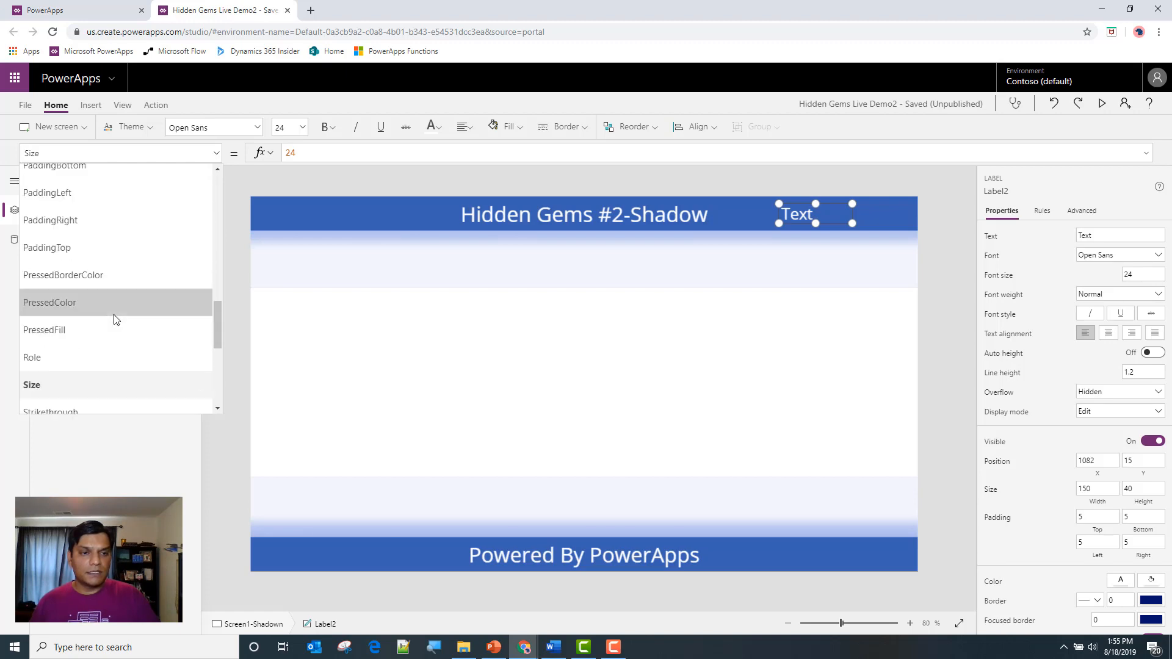
scroll(101, 370, "down", 2)
left_click(103, 349)
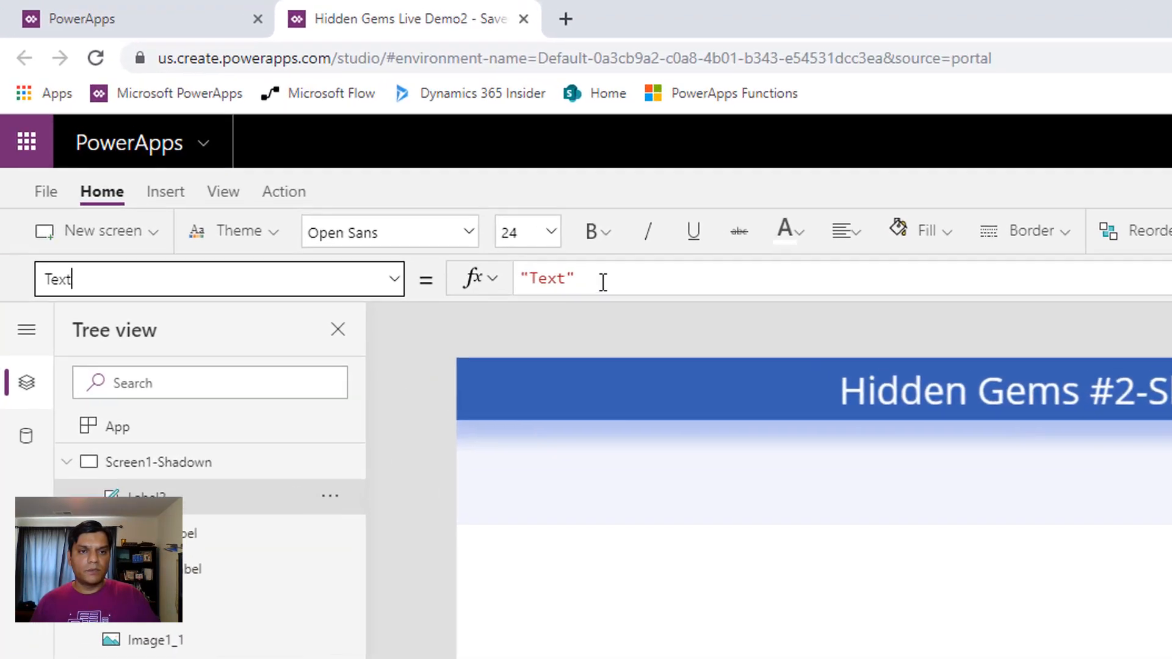
Clear the label's default Text formula, discarding the Screen1 entry tried in its place
left_click_drag(330, 153, 258, 161)
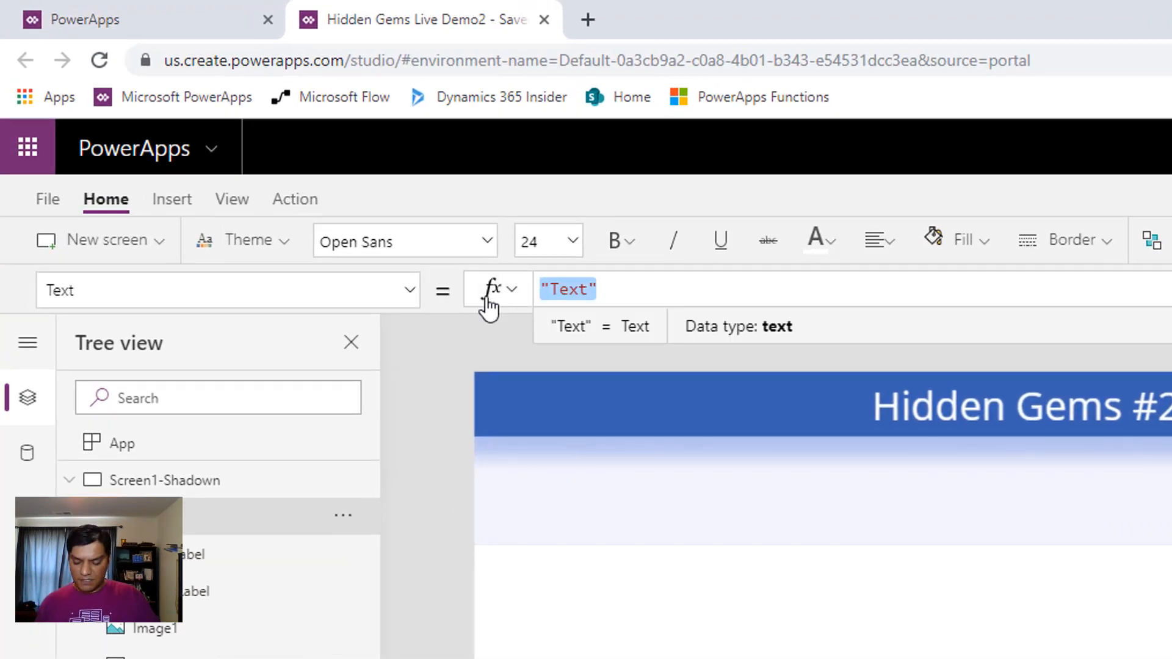
type("Scre")
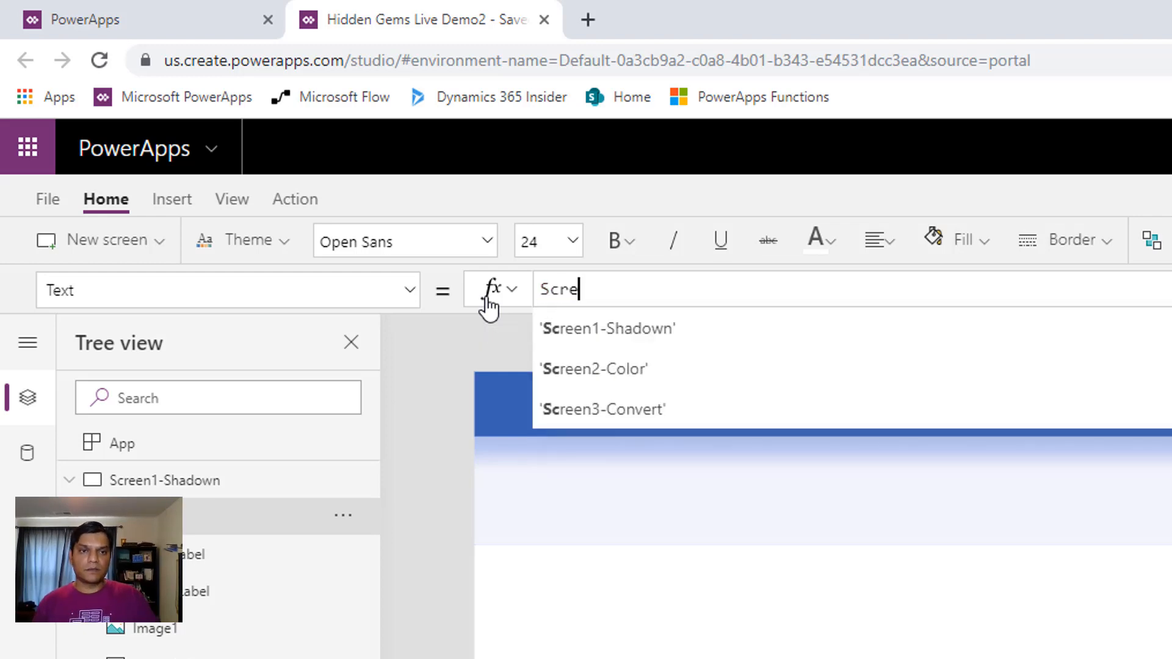
type("en1")
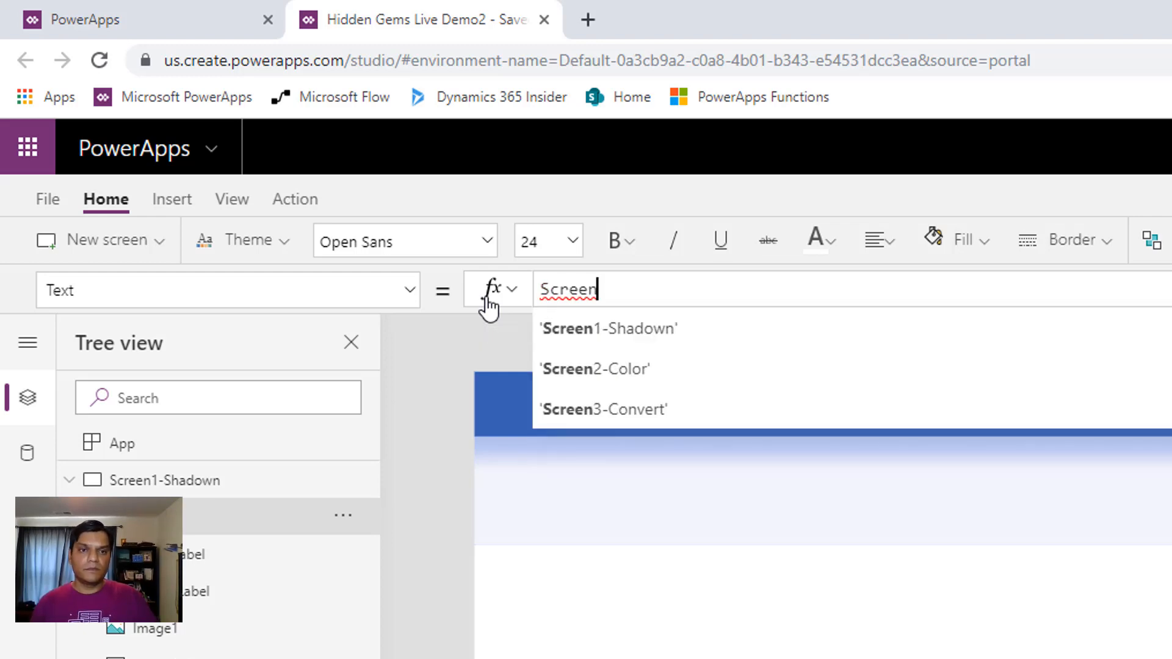
key("BackSpace")
key("BackSpace")
key("BackSpace")
key("BackSpace")
key("BackSpace")
key("BackSpace")
key("BackSpace")
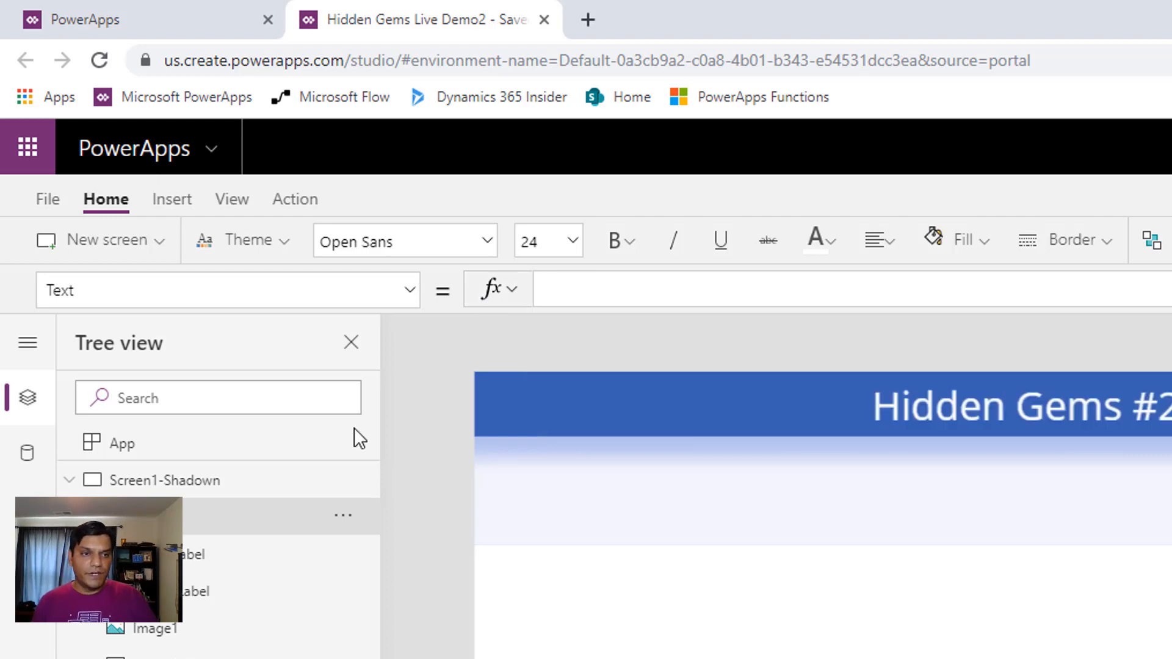
Check the variable name in the App object's OnStart formula and return to the label's Text property
left_click(309, 477)
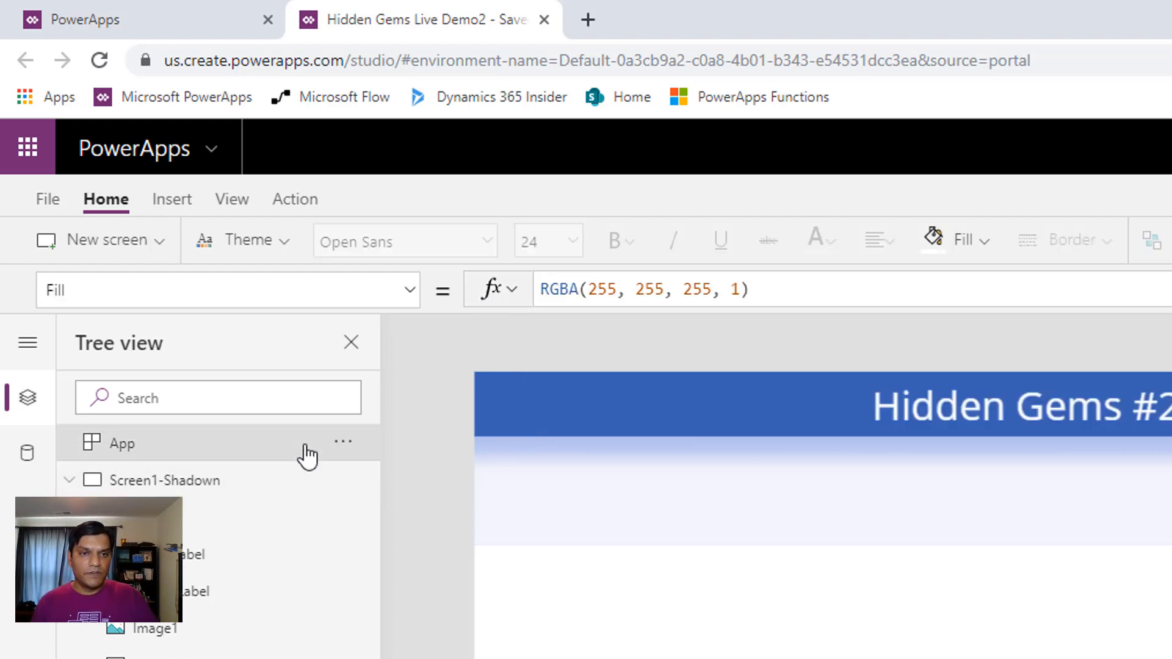
left_click(306, 455)
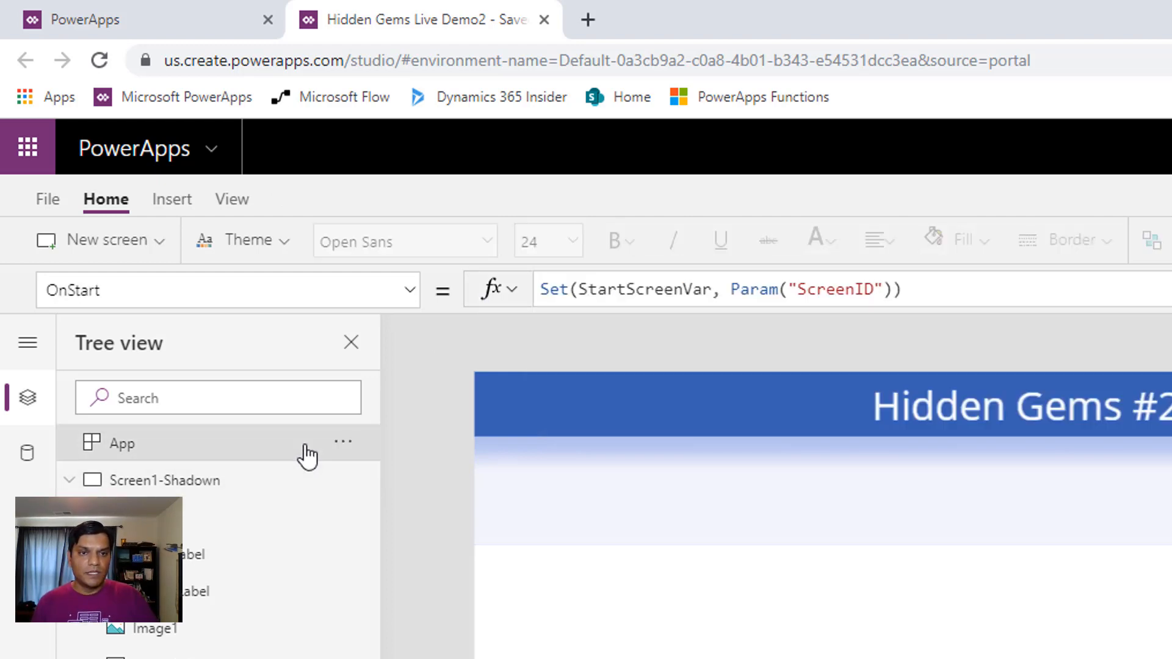
left_click(284, 492)
left_click(293, 530)
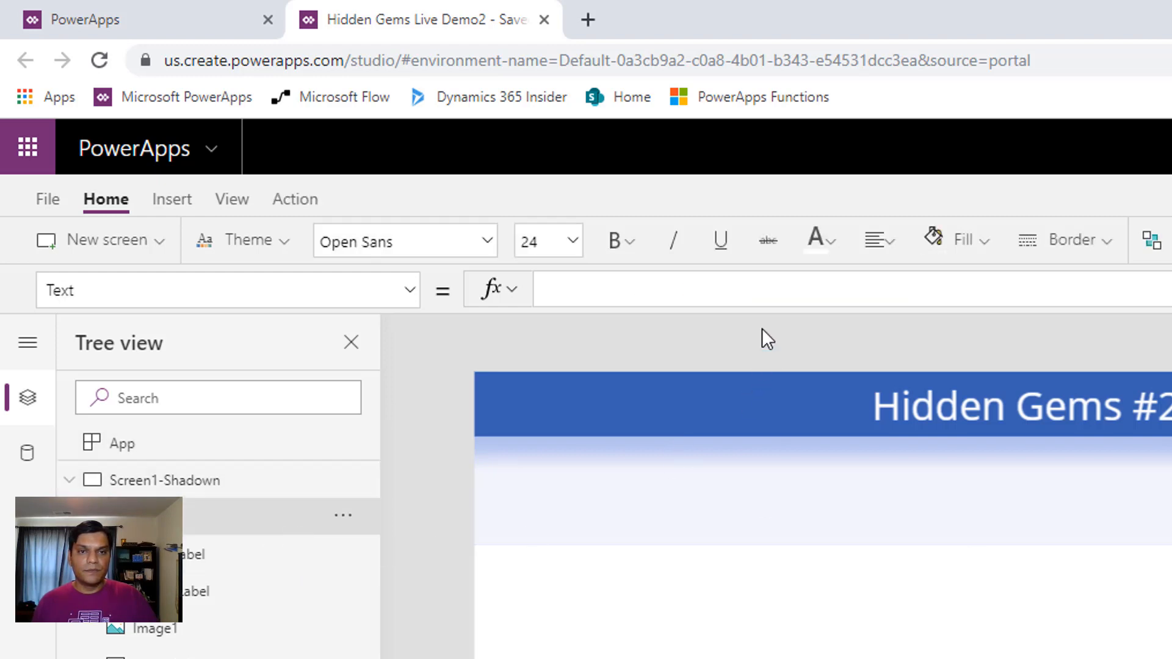
Set the header label's Text property to the StartScreenVar variable
type("Start")
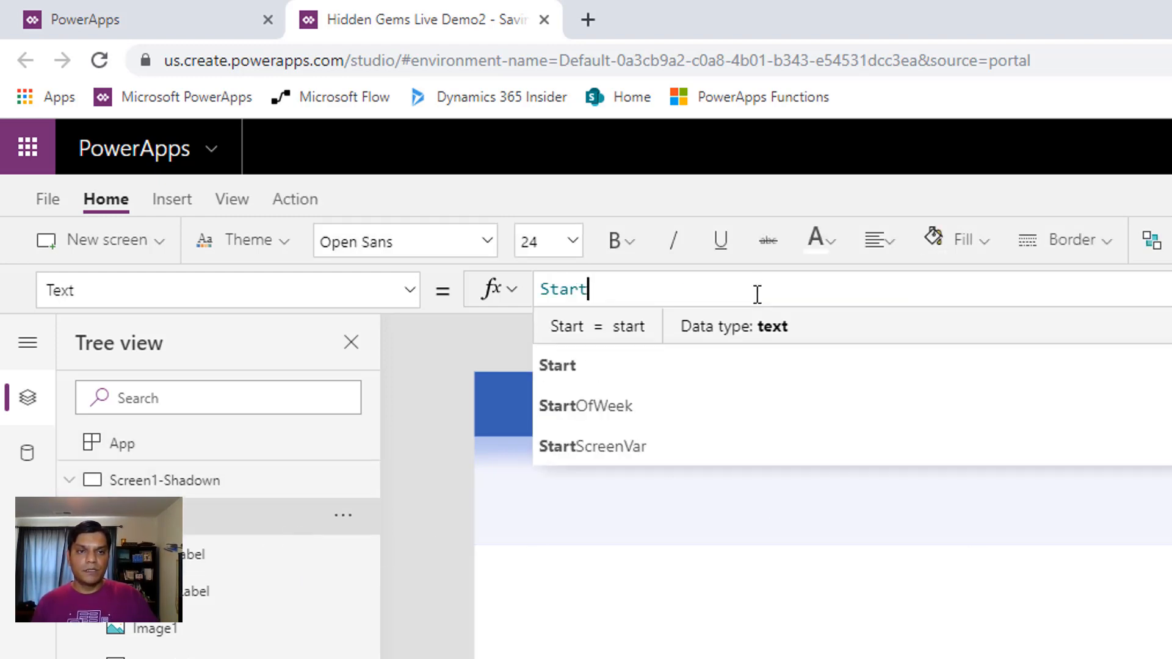
key("Down")
key("Down")
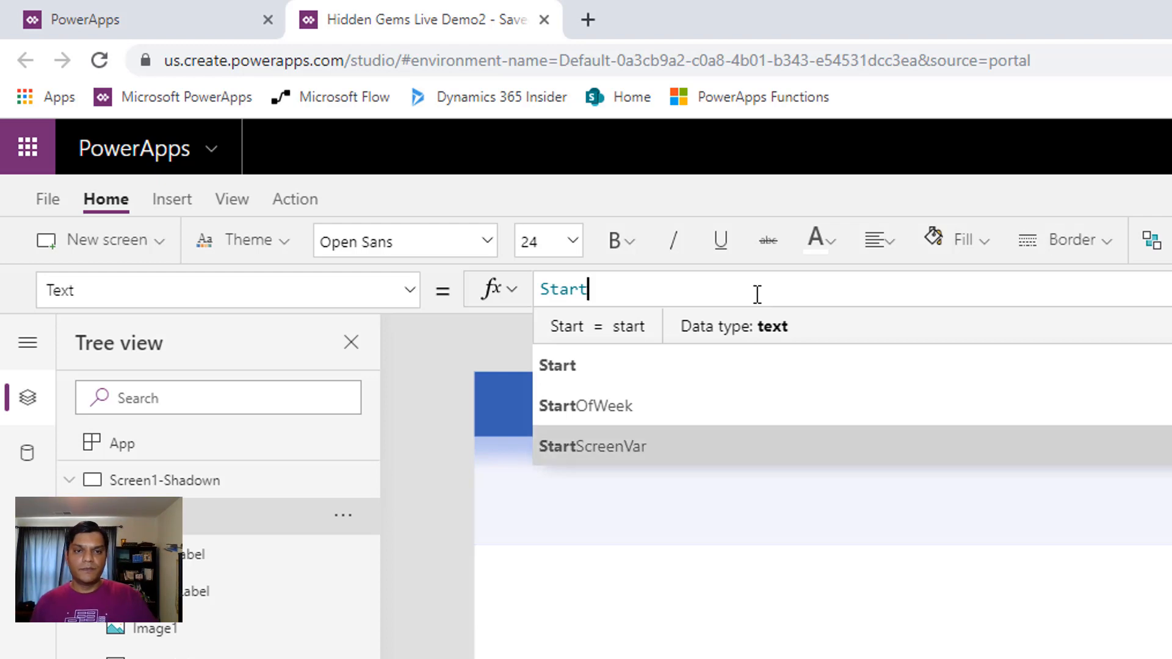
key("Tab")
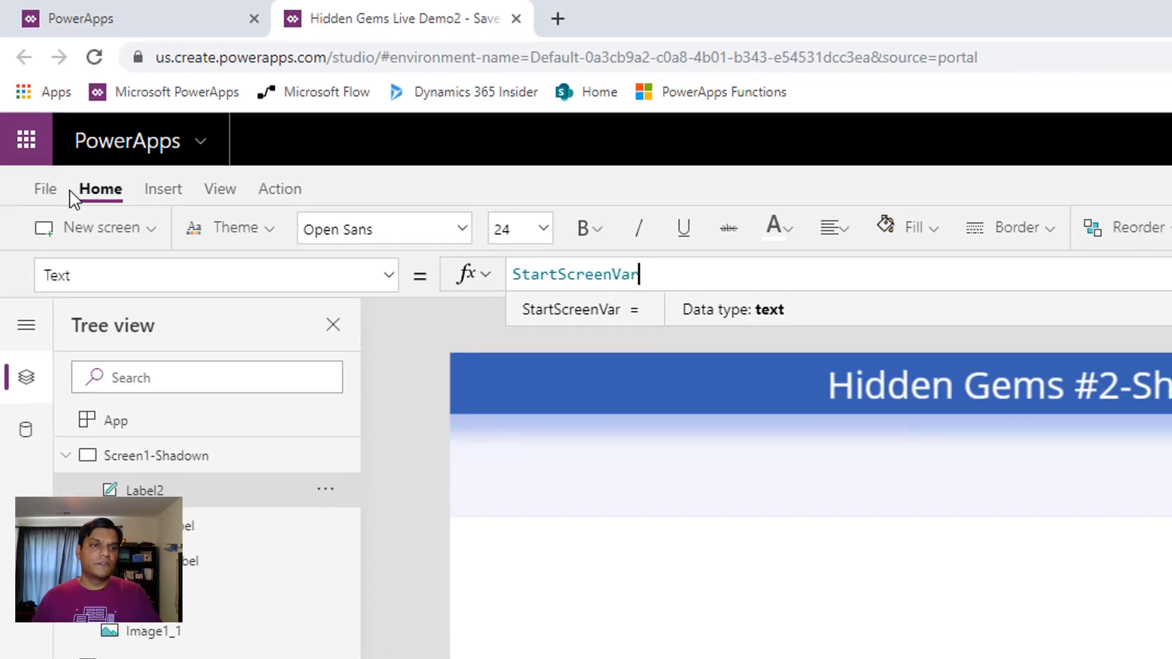
Save the app, publish this version, and return to the canvas
left_click(47, 199)
left_click(299, 460)
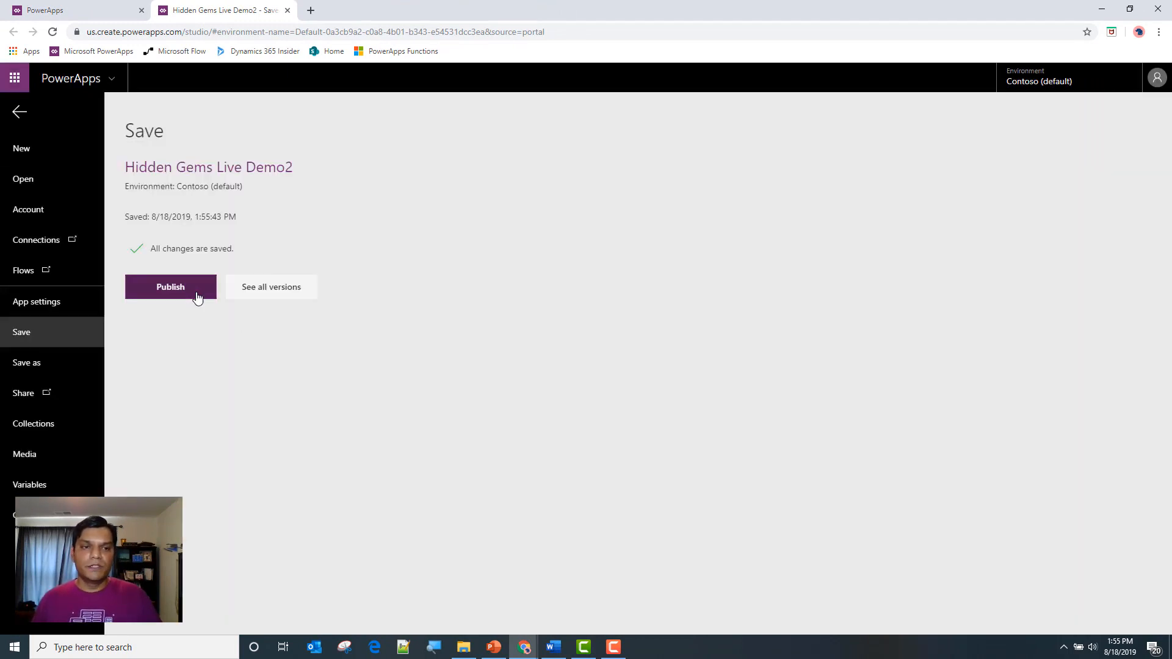
left_click(170, 287)
left_click(586, 422)
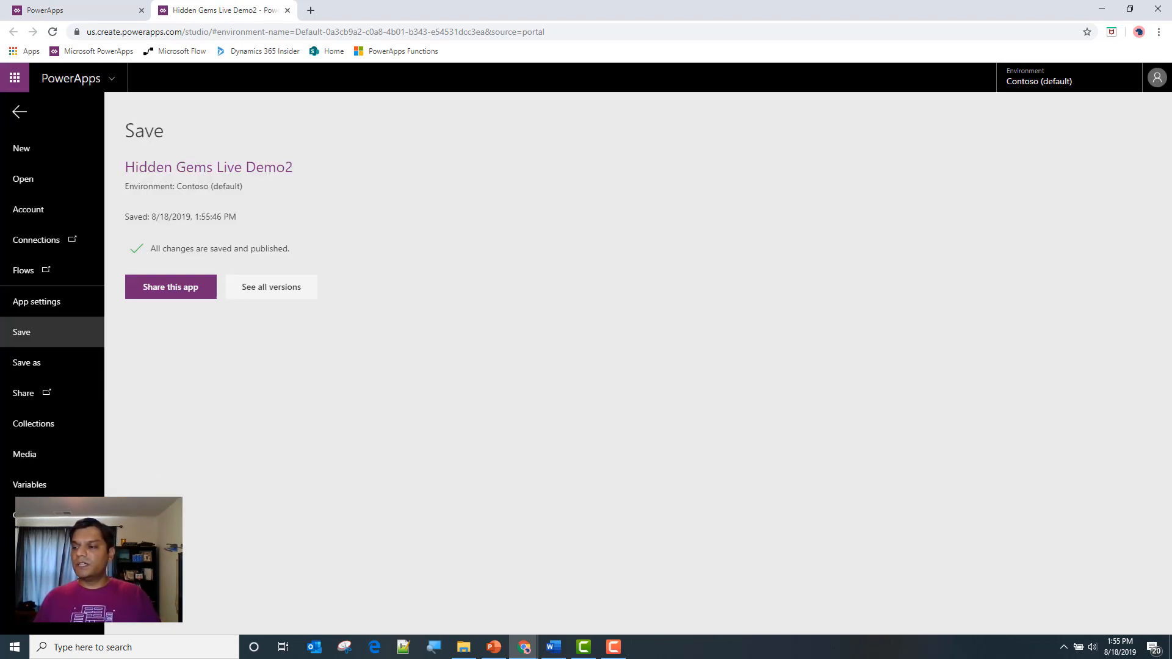
key("alt+Tab")
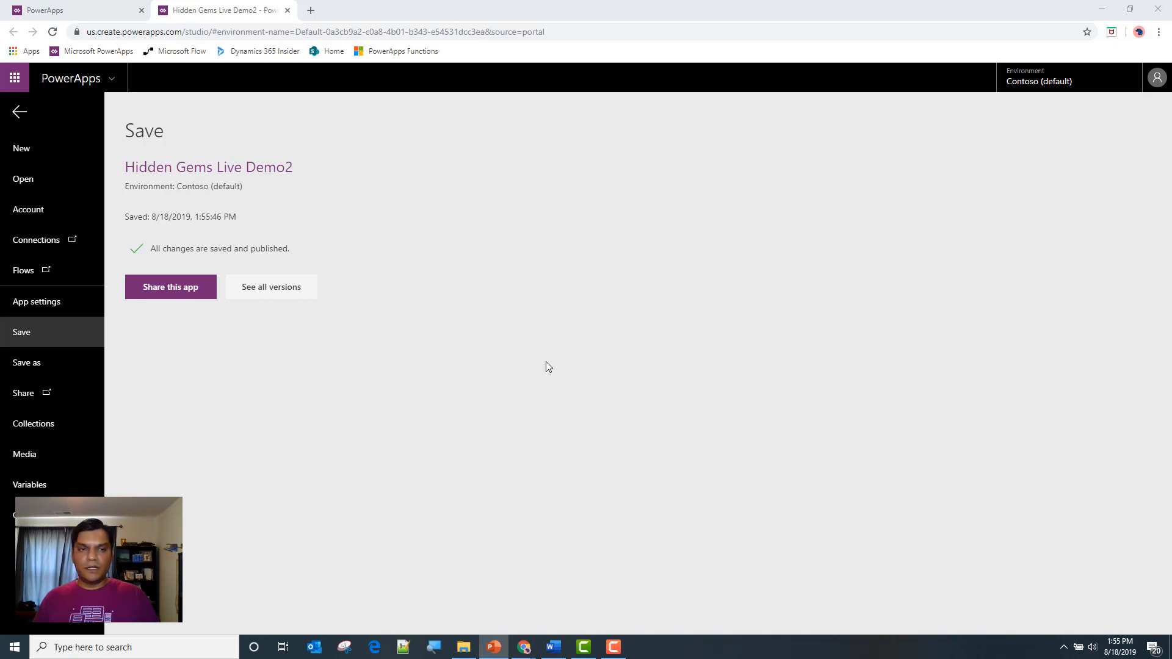
left_click(19, 114)
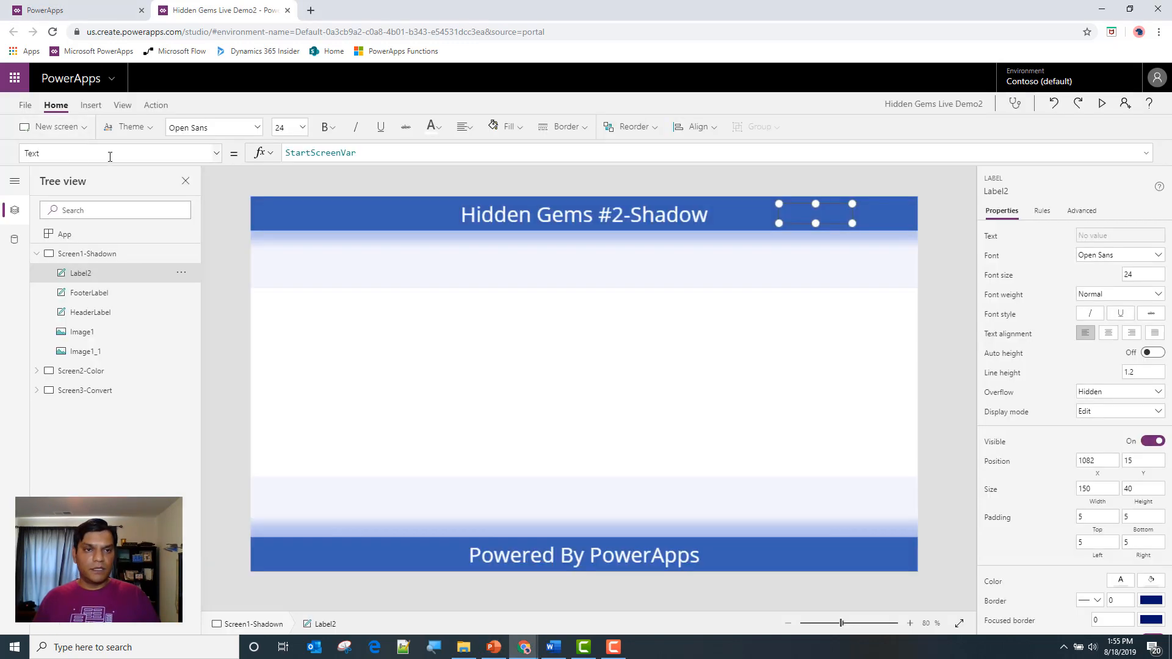
Refresh the list of apps in the PowerApps portal and play Hidden Gems Live Demo2
left_click(80, 5)
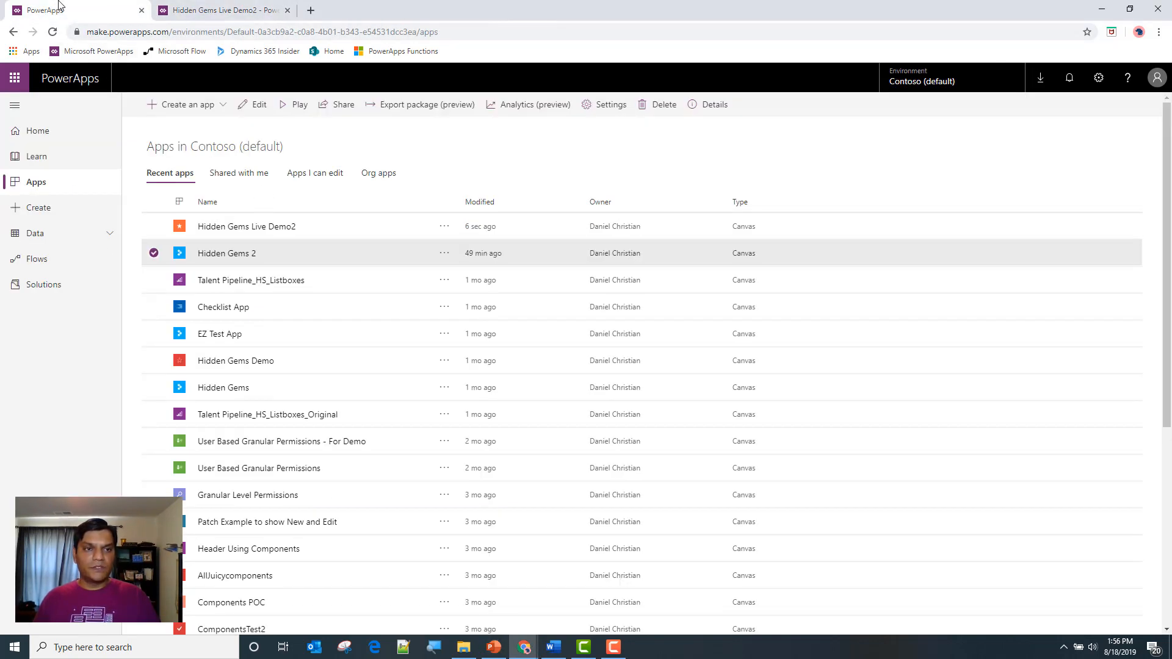
left_click(51, 36)
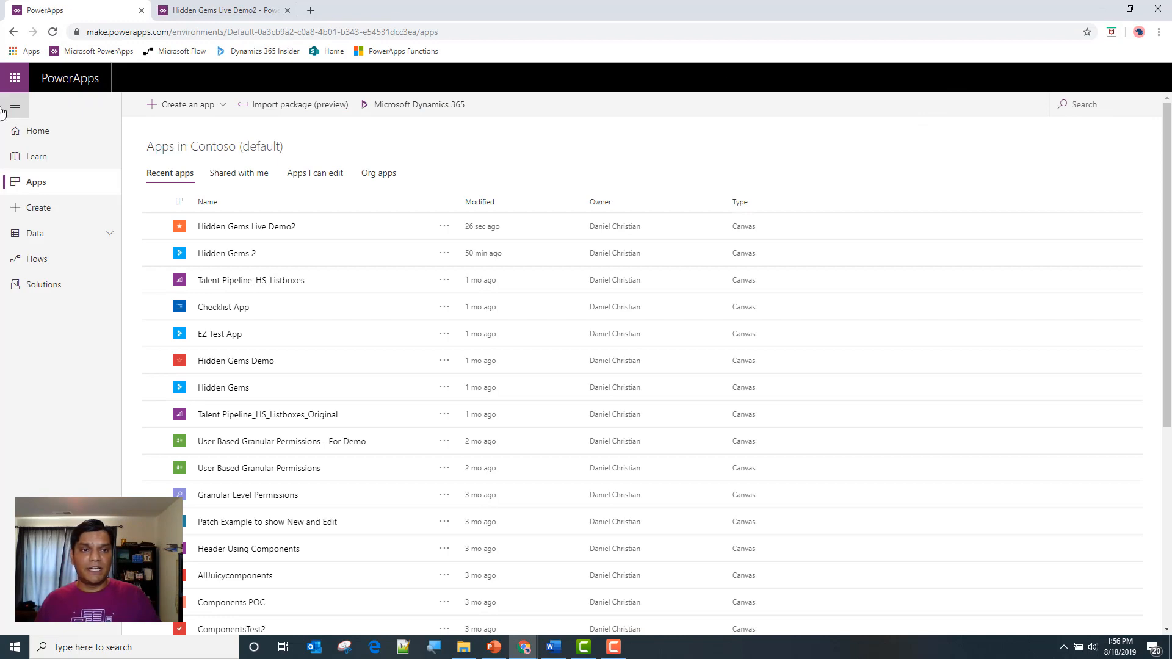
left_click(213, 7)
left_click(79, 8)
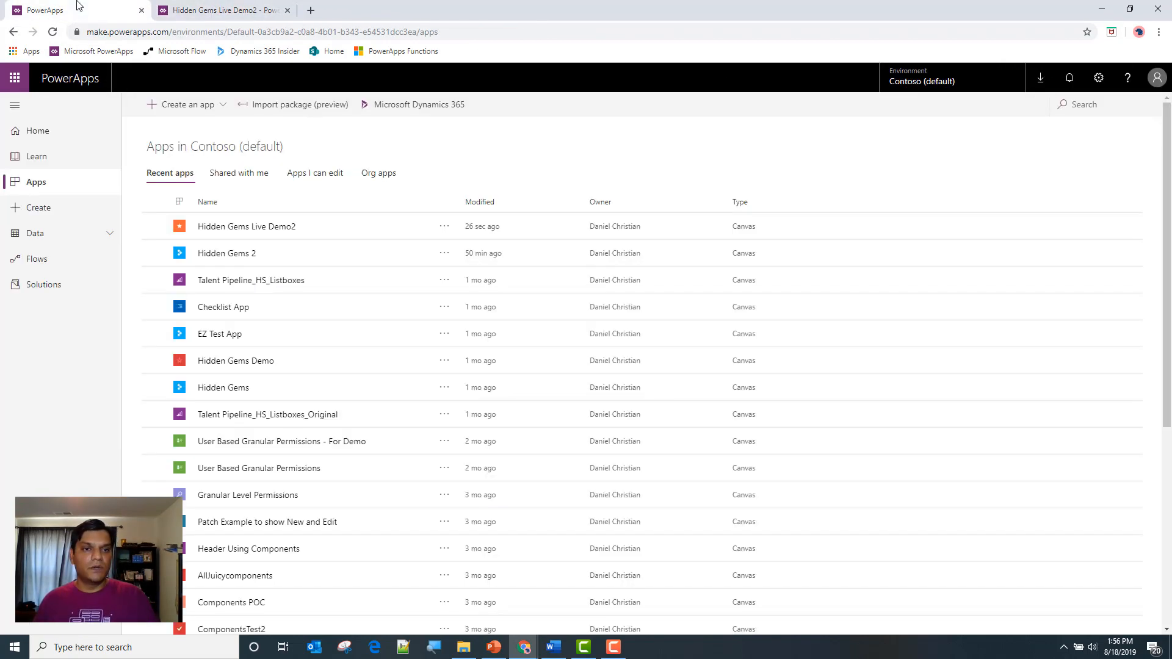
left_click(337, 228)
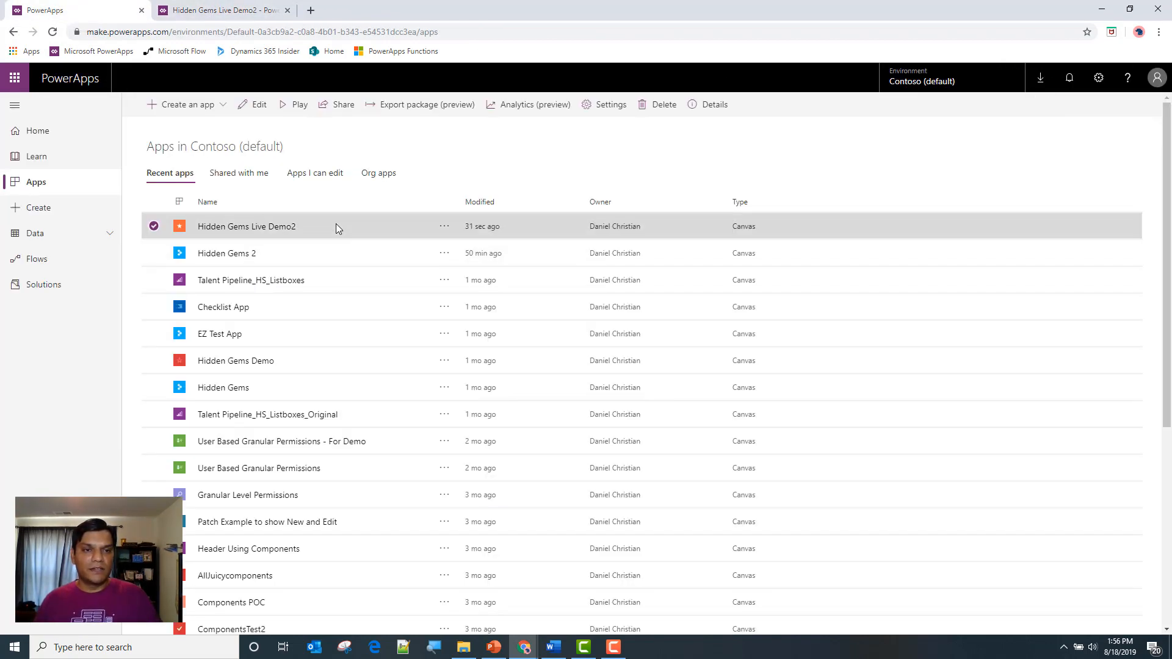
left_click(292, 109)
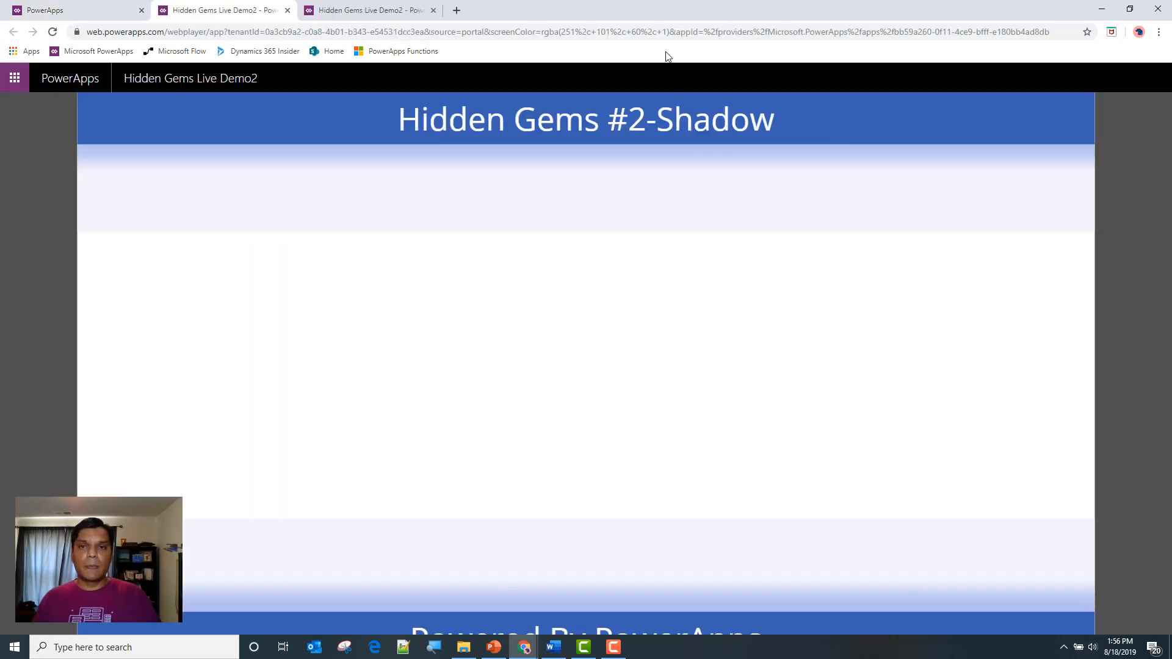
Append &ScreenID=2 to the end of the running app's web address and load it
left_click(172, 32)
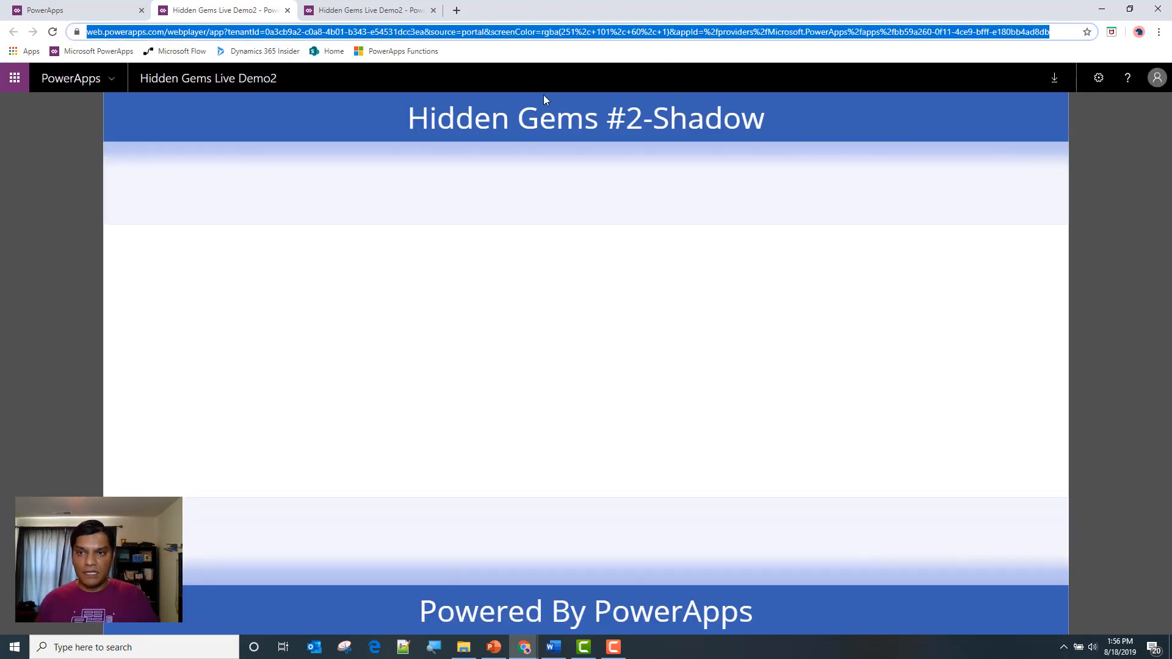
key("End")
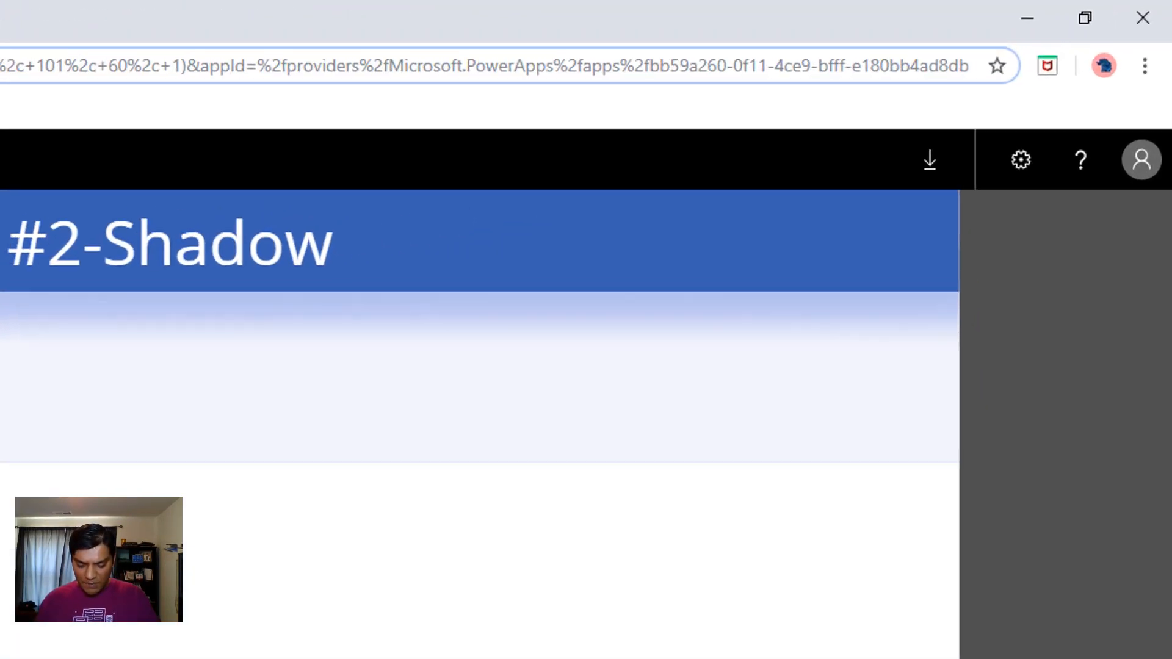
type("&S")
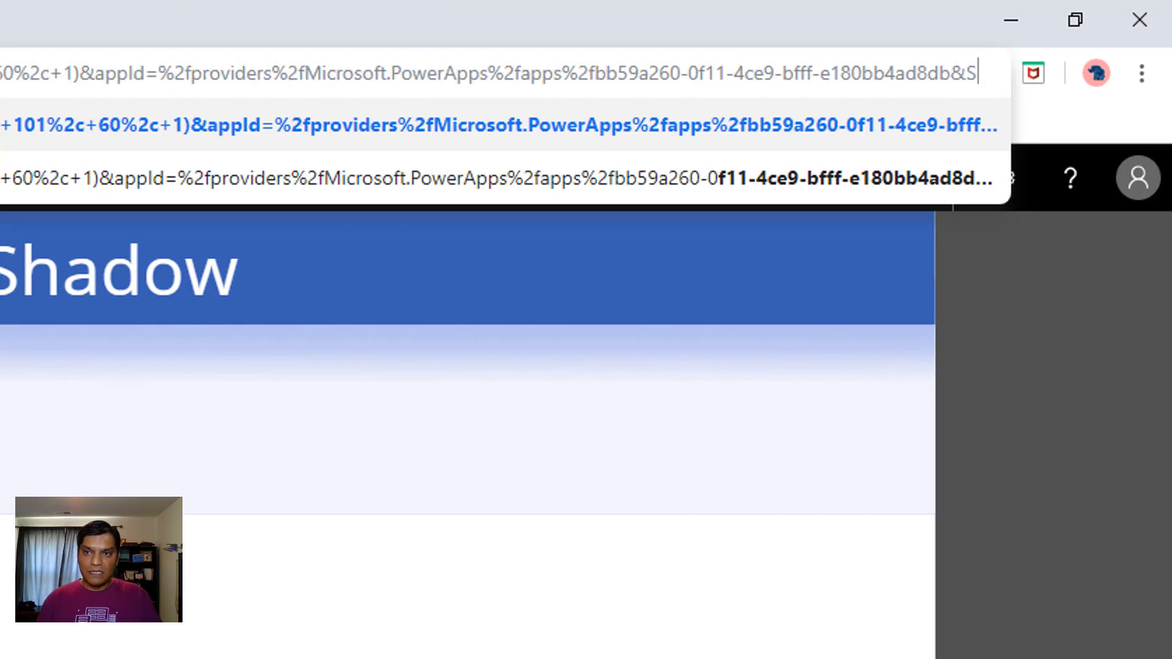
type("creenI")
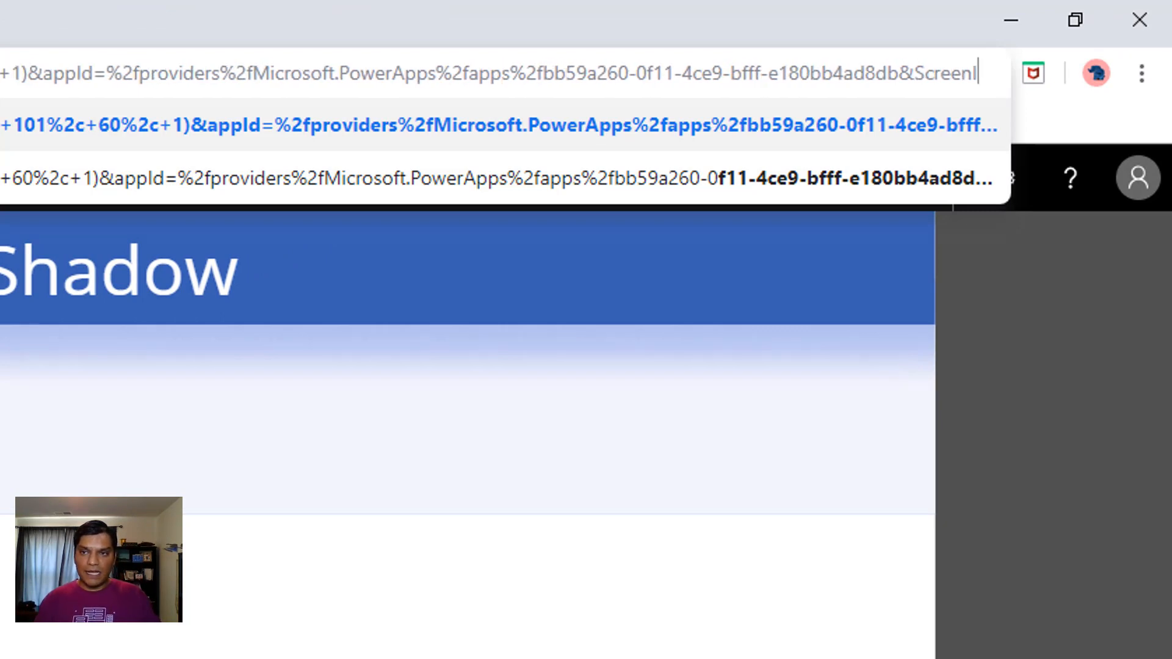
type("D=2")
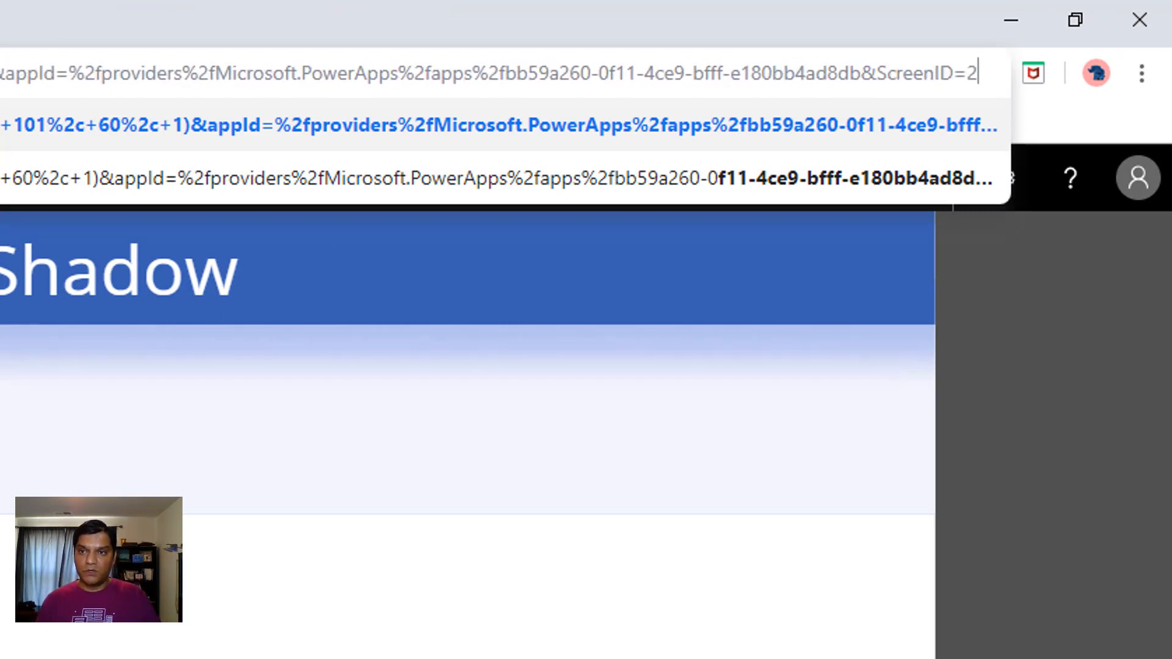
key("Return")
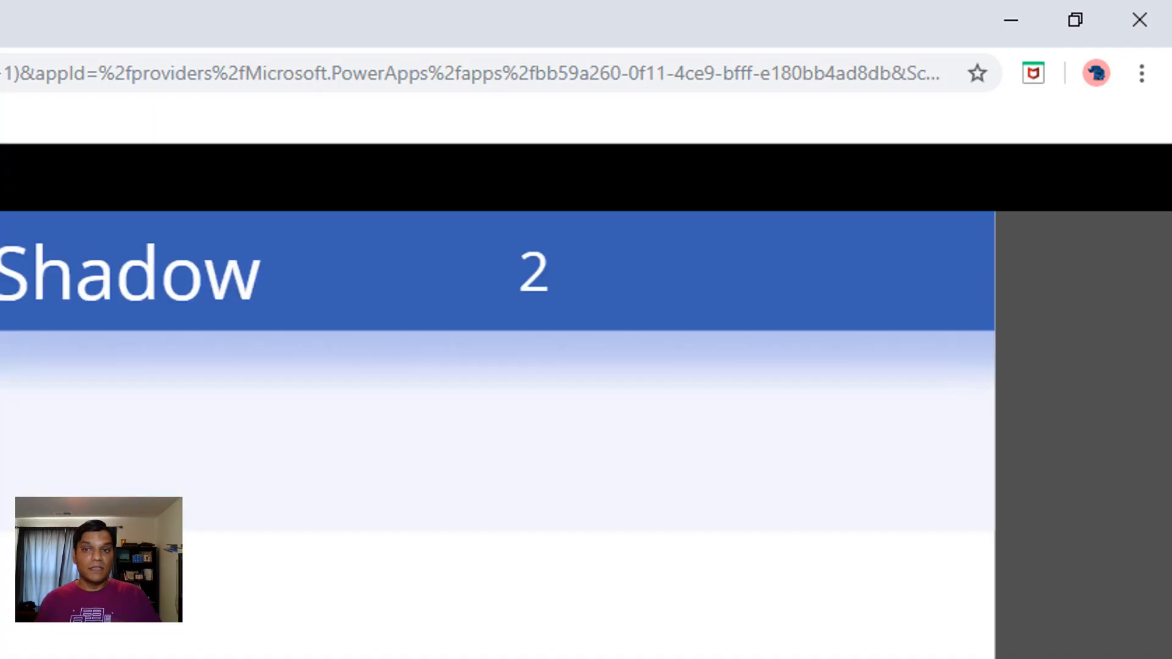
Set the ScreenID parameter in the running app's web address to 4 and reload the app
left_click(796, 77)
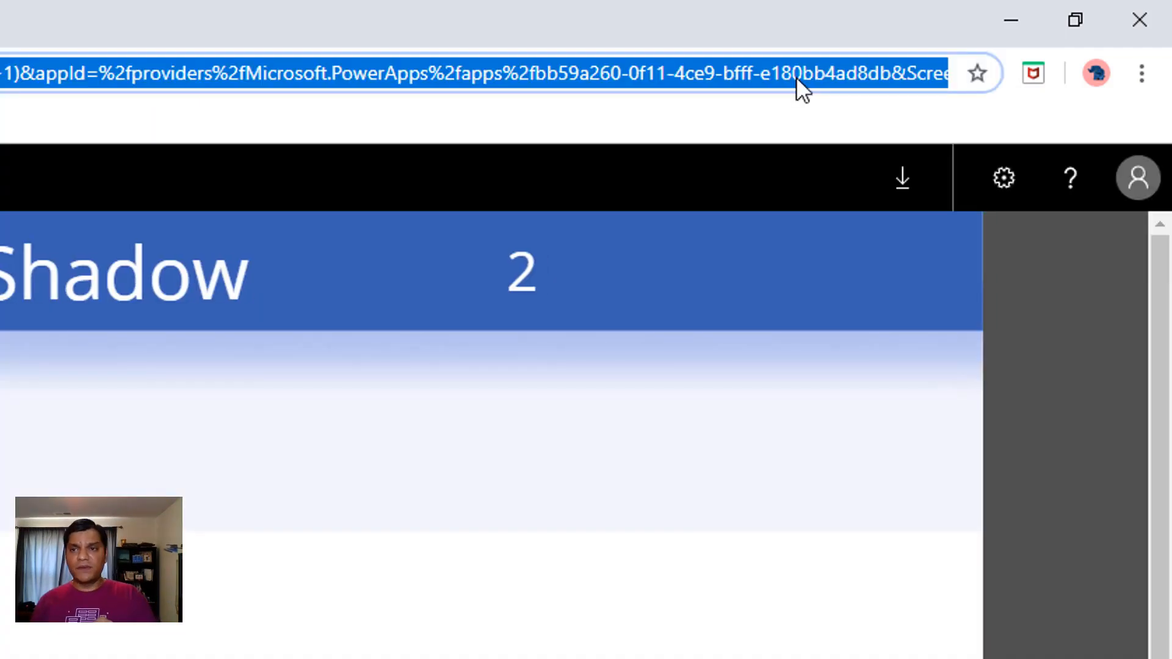
left_click(796, 77)
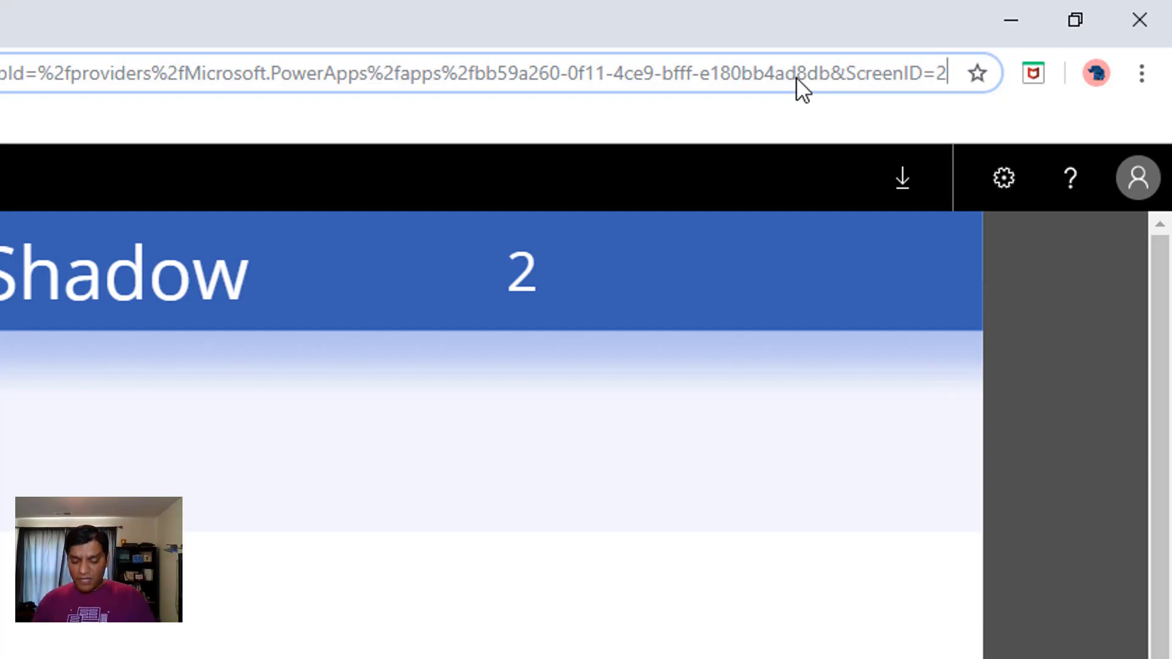
key("BackSpace")
type("4")
key("Return")
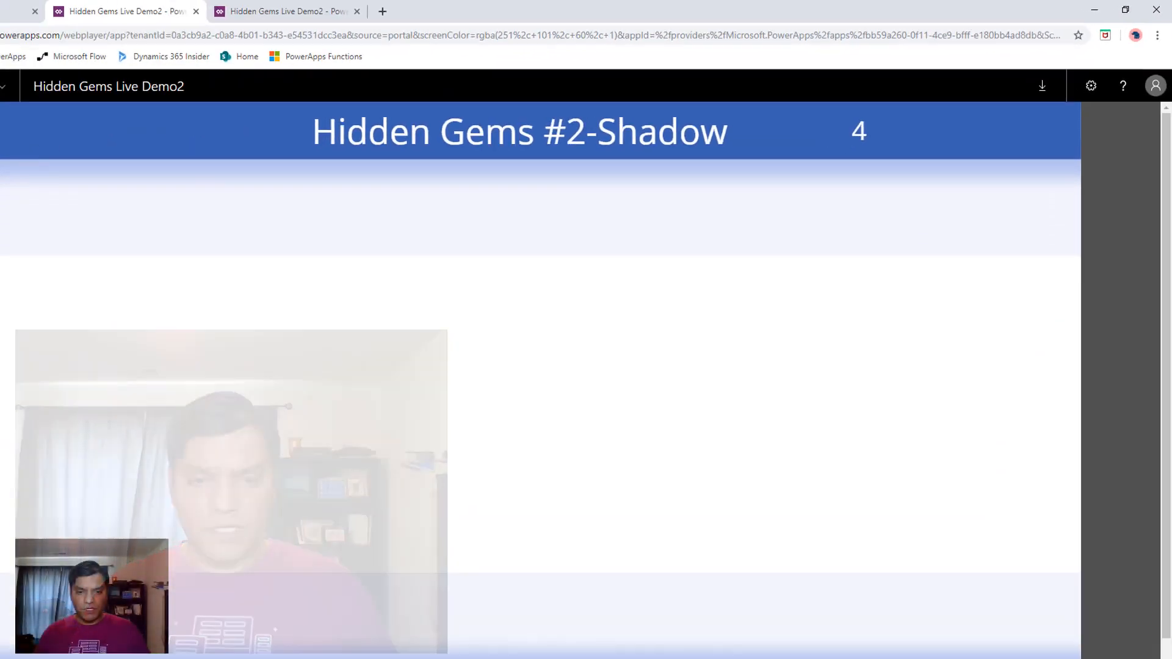
Switch to the window with the Hidden Gems 2 app and view its Screen5-DeepLink1 and Screeen6-Deeplink2 survey screens
mouse_move(518, 651)
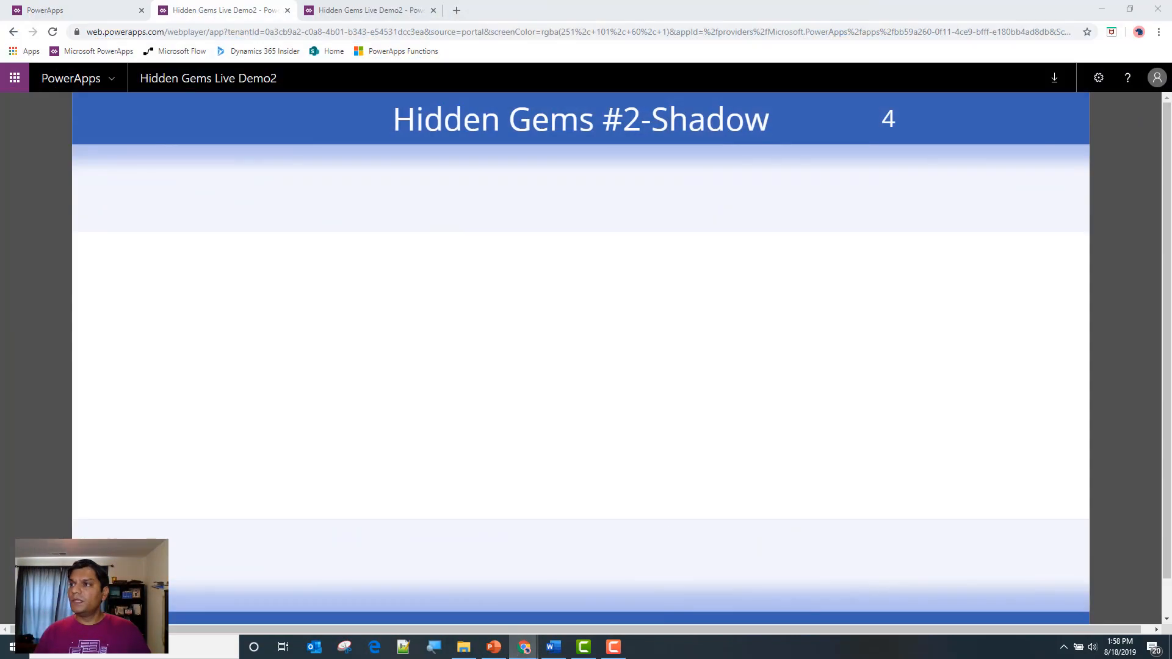
left_click_drag(1171, 183, 476, 0)
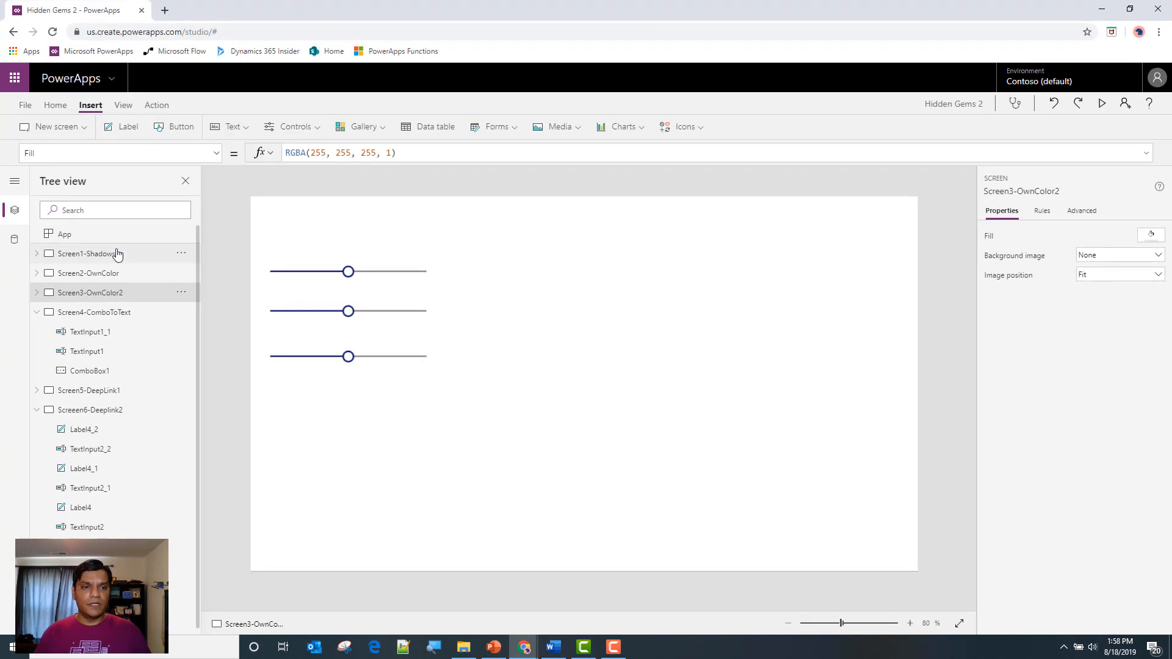
left_click(36, 312)
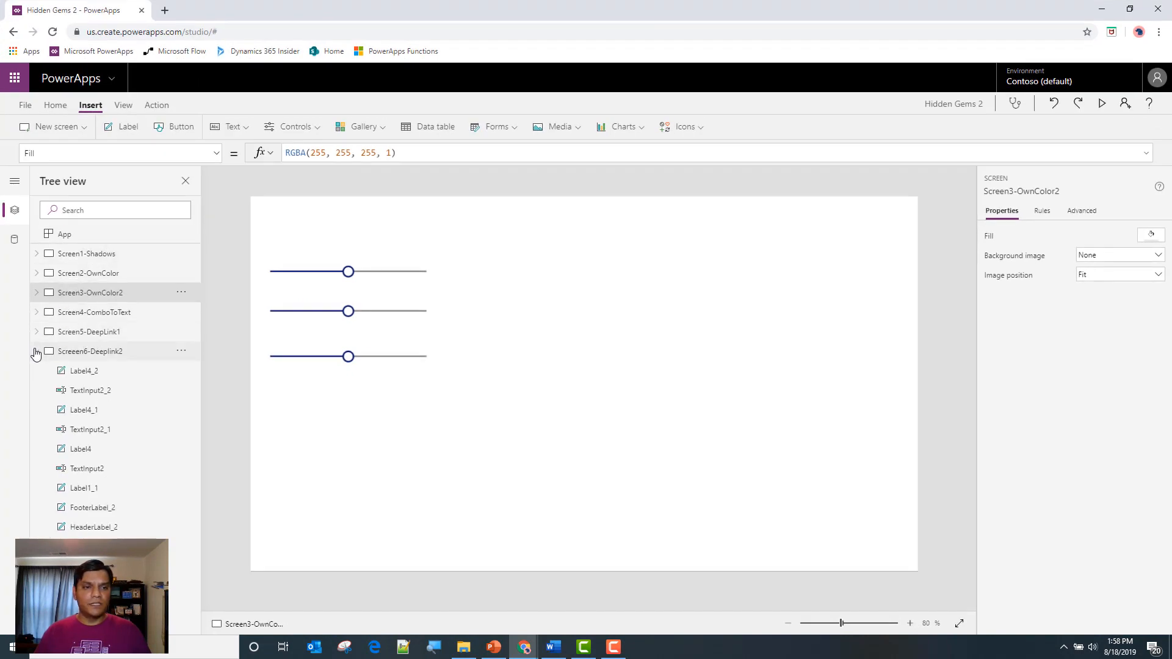
left_click(86, 333)
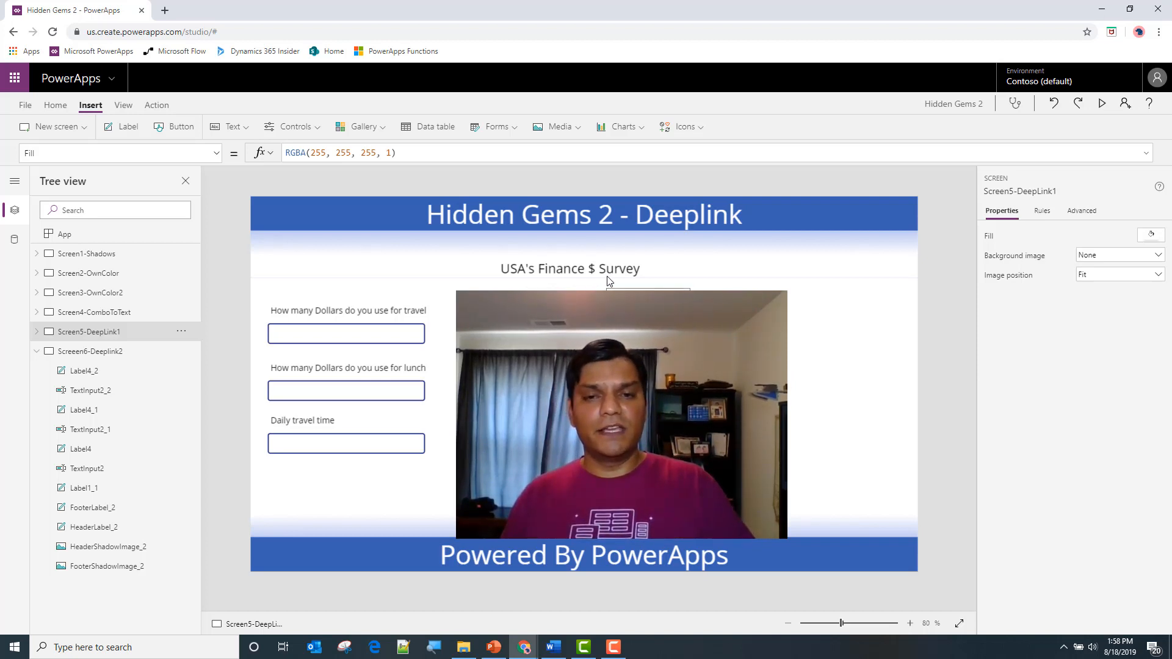
left_click(91, 351)
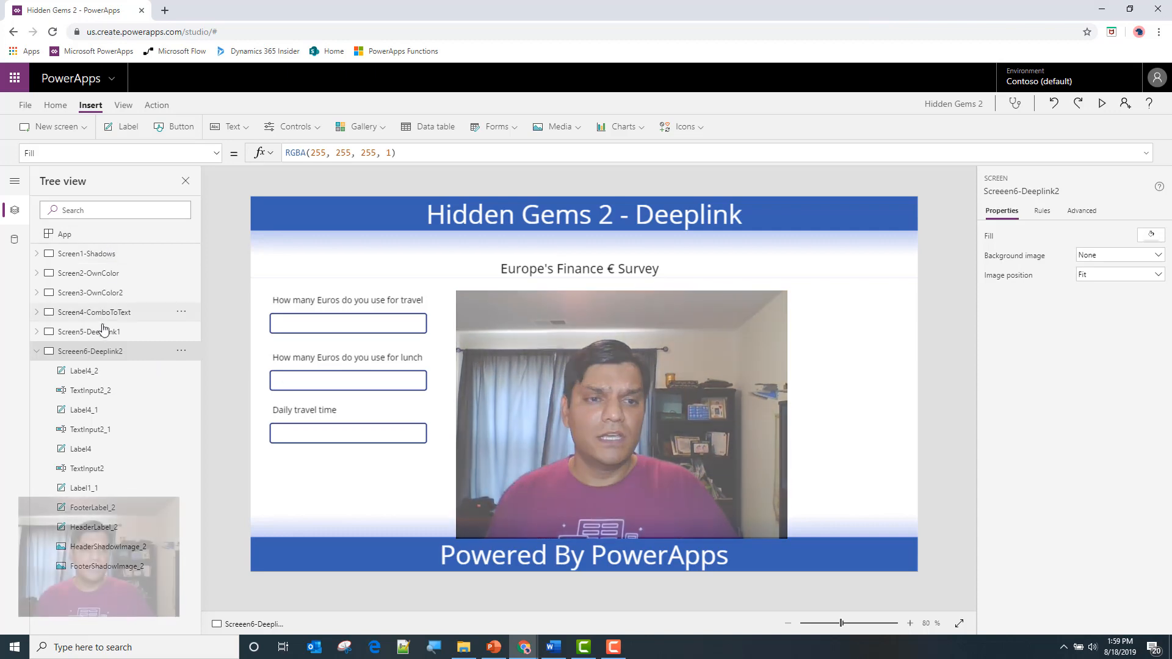
Extend the App object's OnStart formula after the Set function with ;If(ScreenID=5 as the start of a condition
left_click(114, 238)
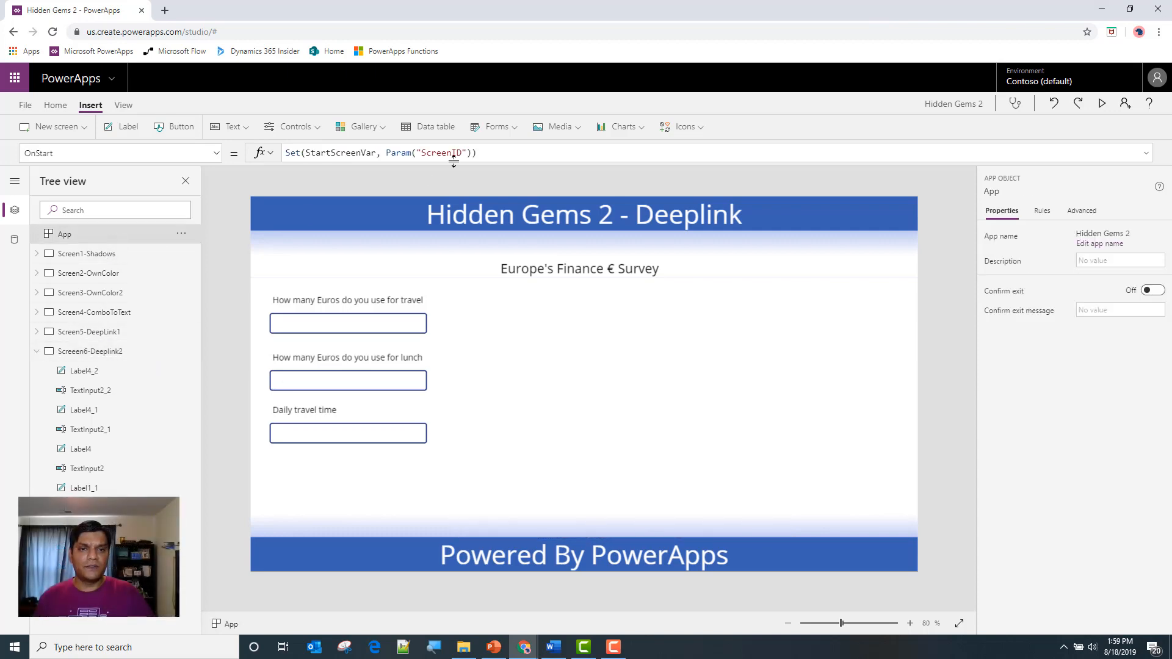
left_click(479, 154)
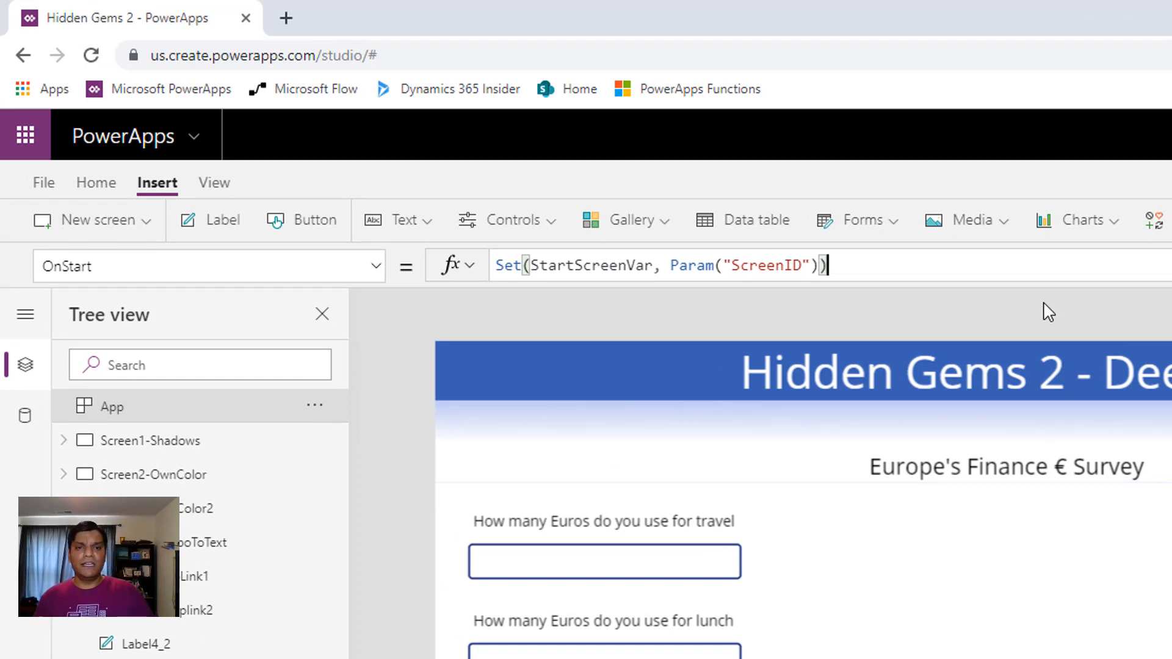
type(";If(Sc")
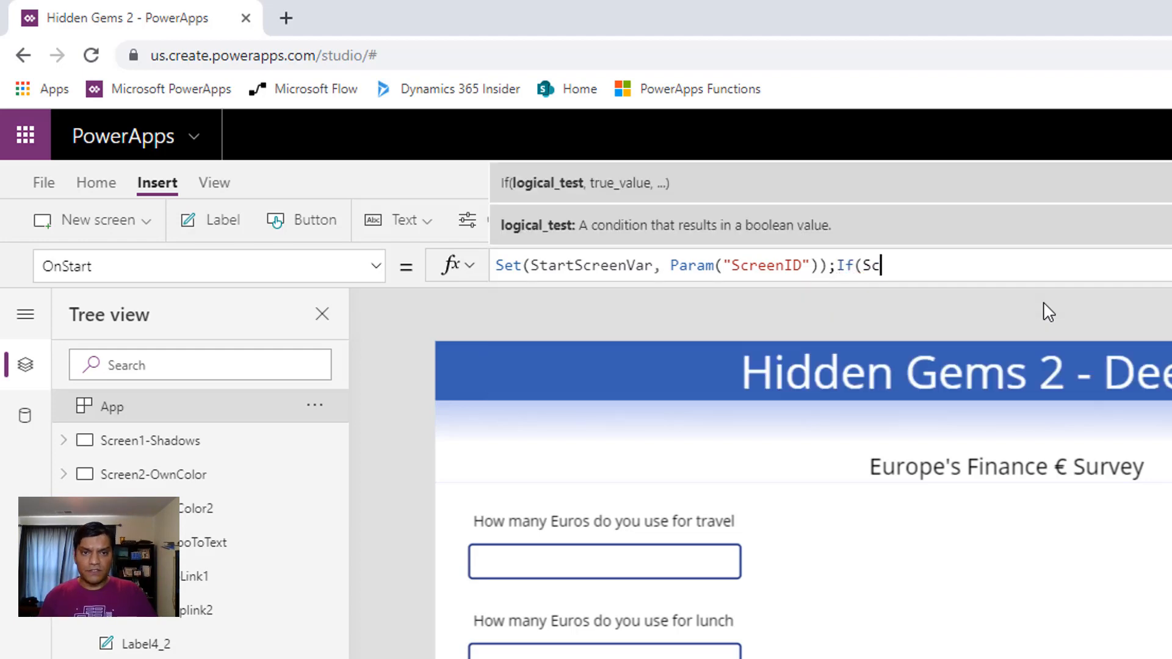
type("reenID")
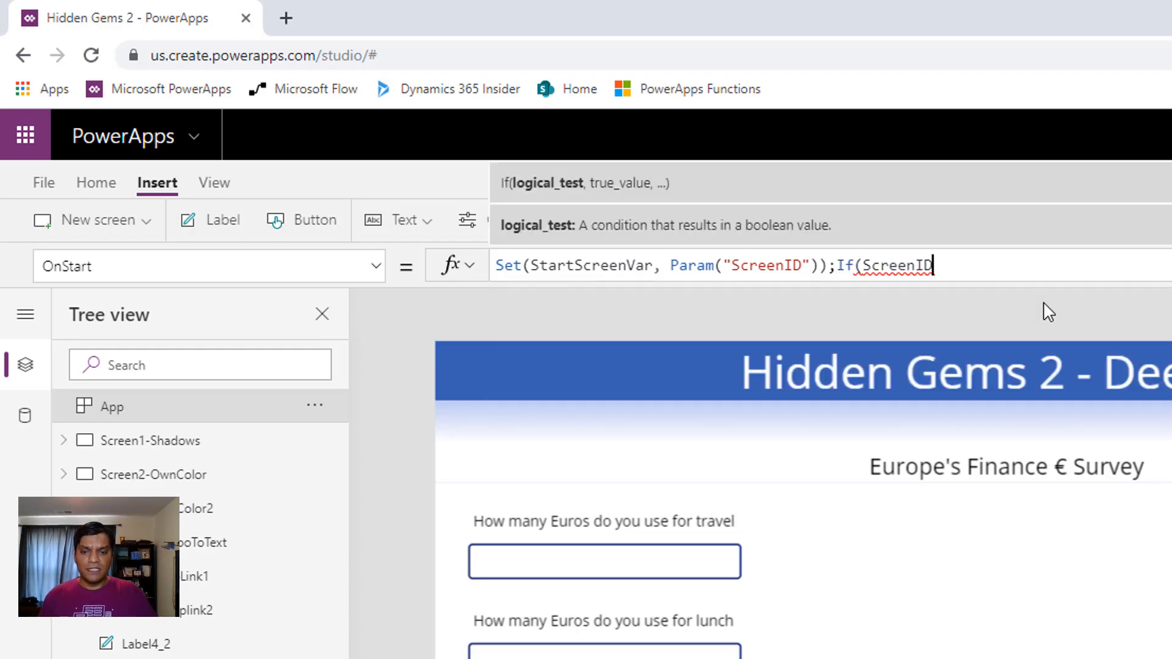
type("=")
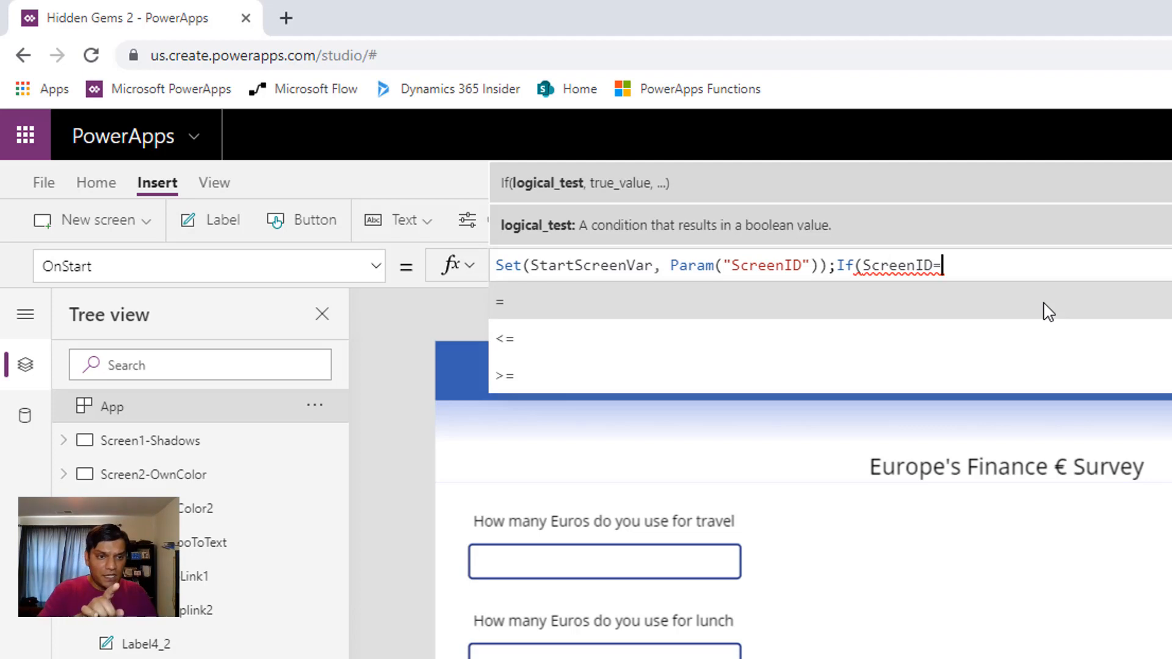
type("5")
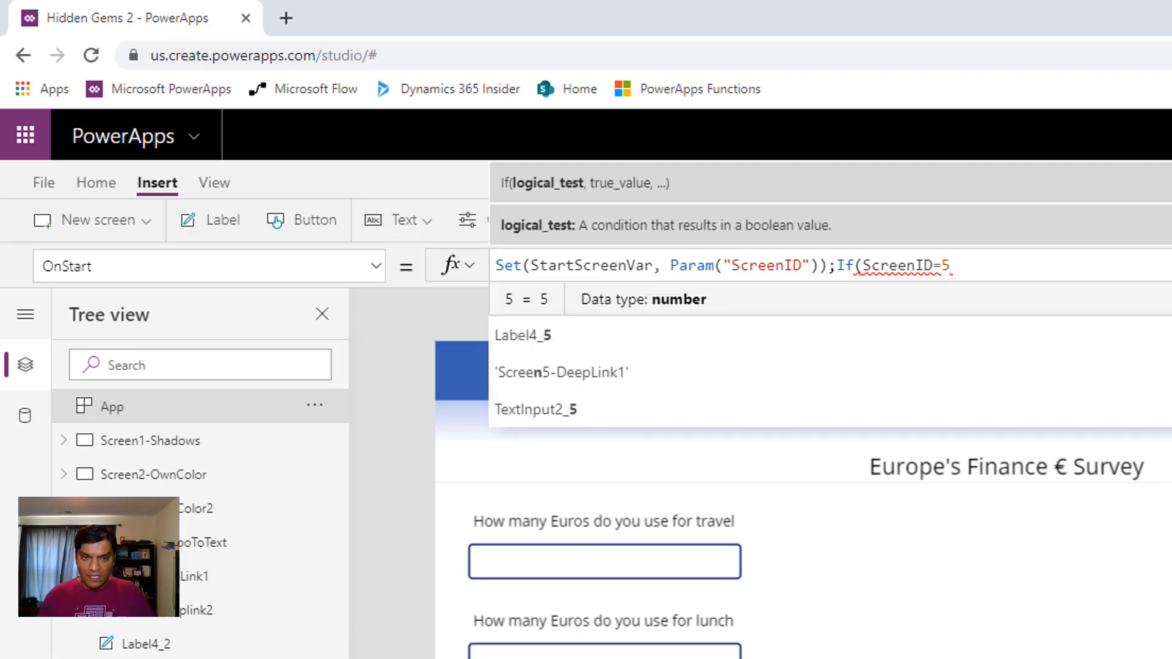
type(",Nav")
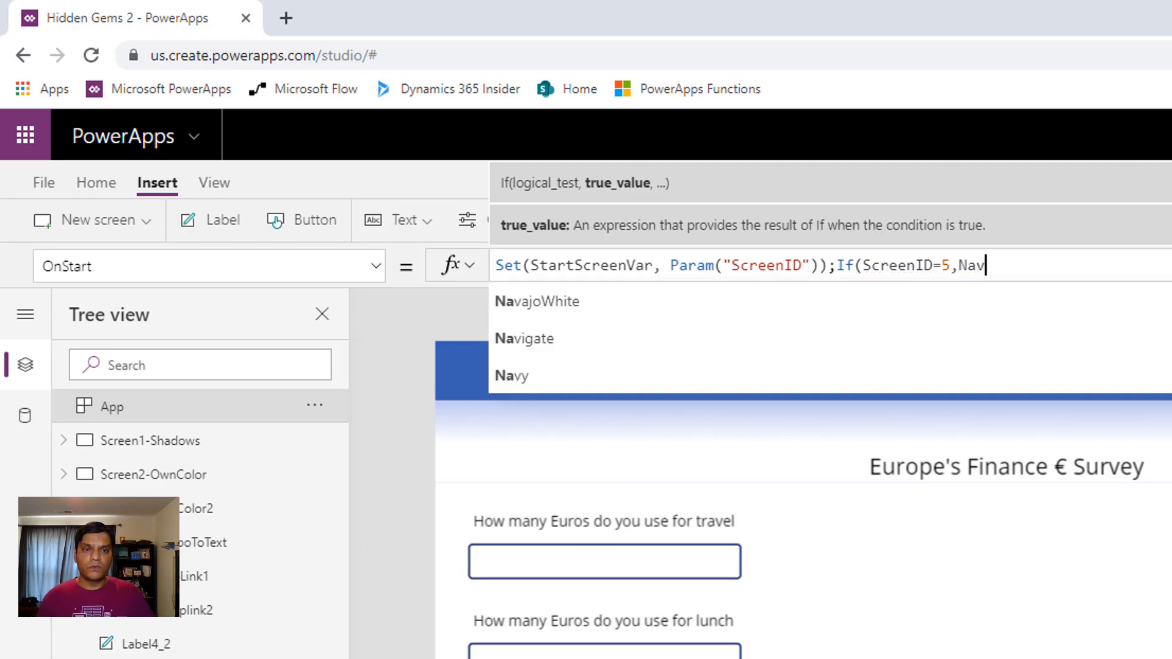
type("i")
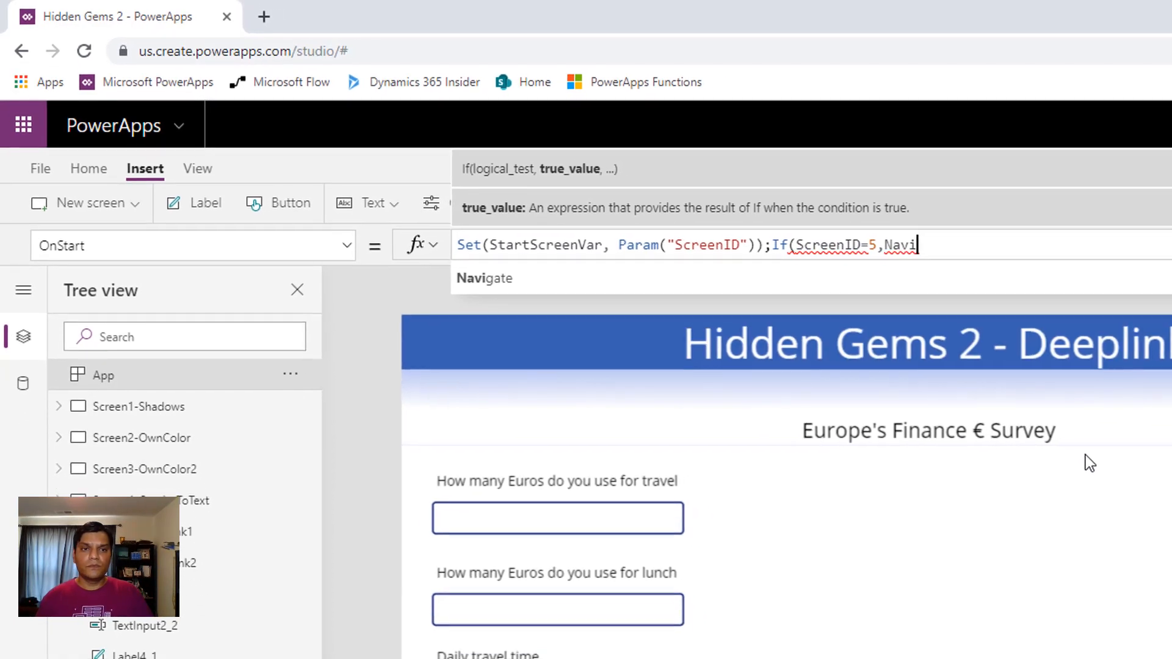
Add a Navigate call targeting 'Screen5-DeepLink1' as the true result of the If condition in the OnStart formula
key("Tab")
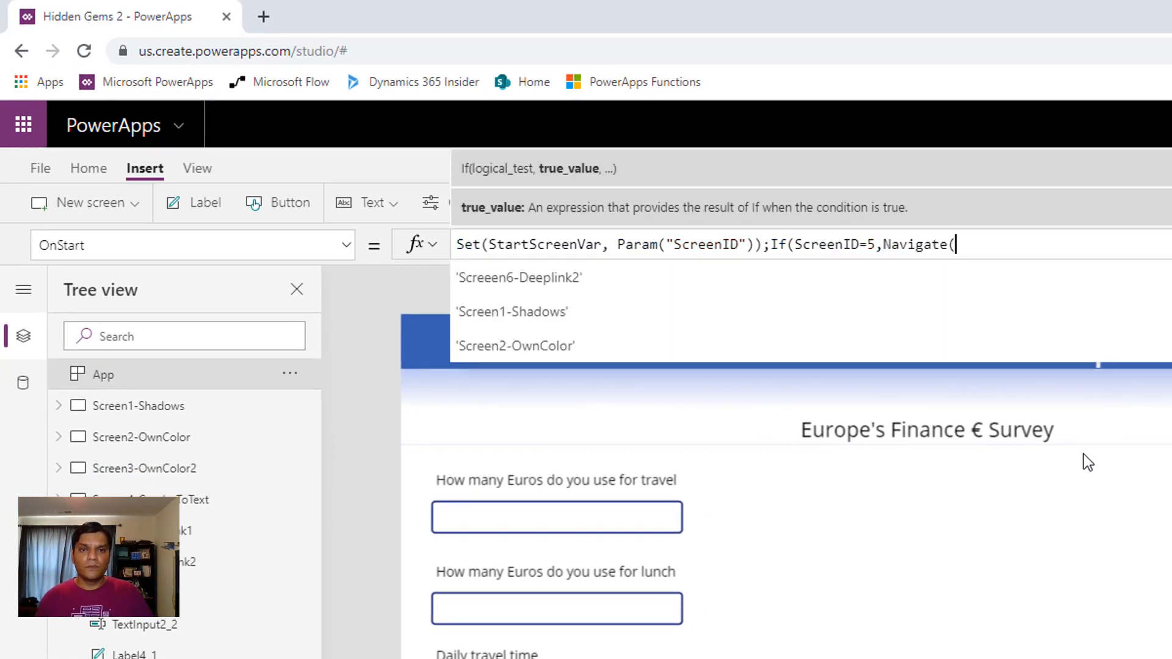
key("Down")
key("Down")
key("Down")
key("Down")
key("Down")
key("Down")
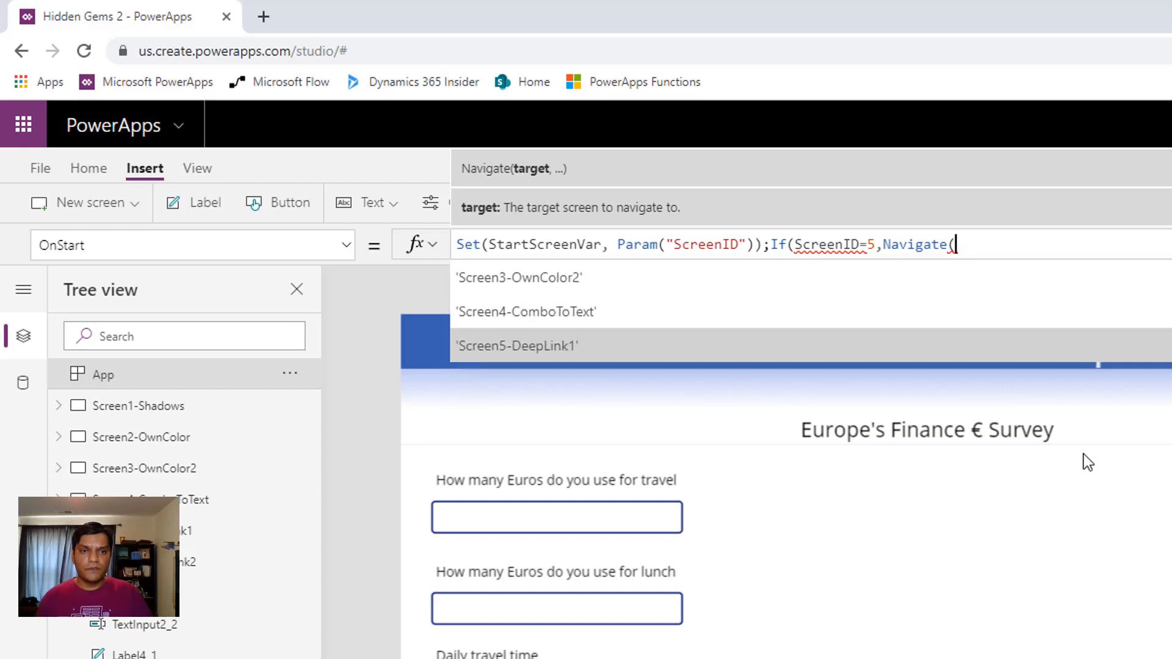
key("Tab")
Give the Navigate call to 'Screen5-DeepLink1' the transition ScreenTransition.Fade and close its parenthesis
type(",")
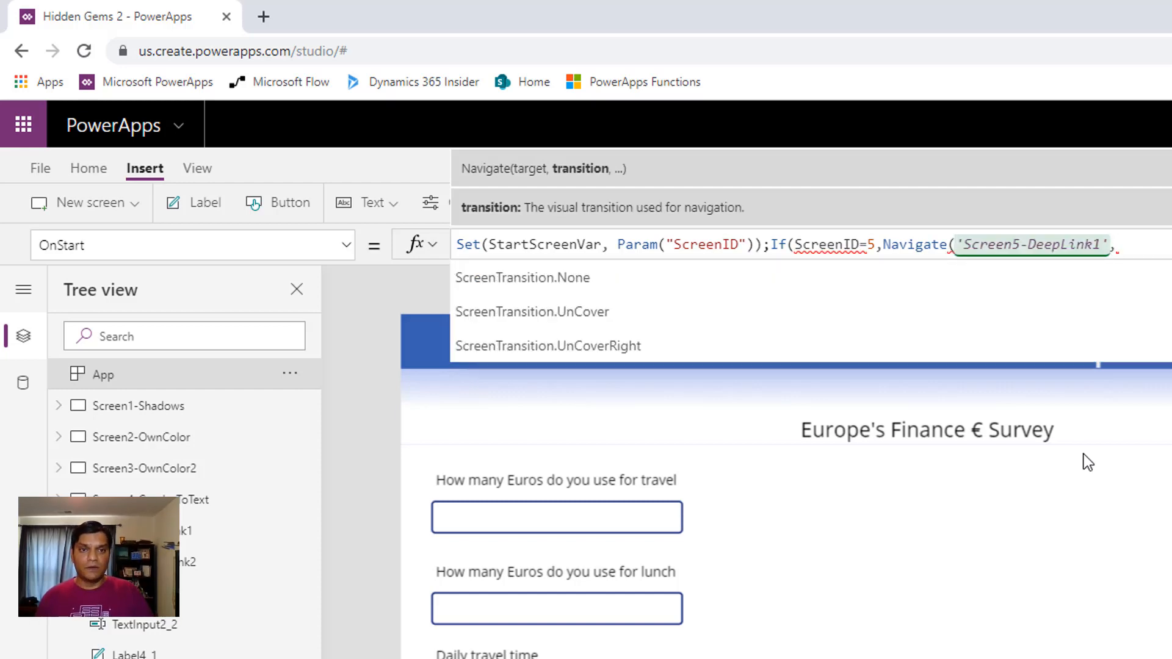
key("Up")
key("Up")
key("Up")
key("Up")
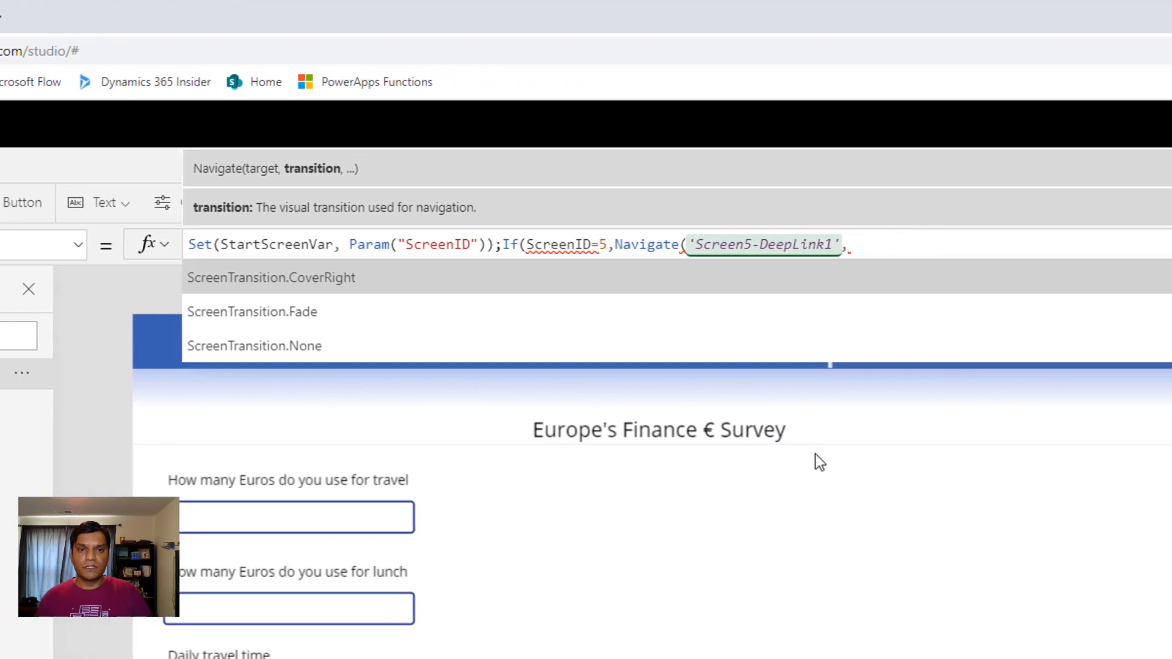
key("Down")
key("Down")
key("Tab")
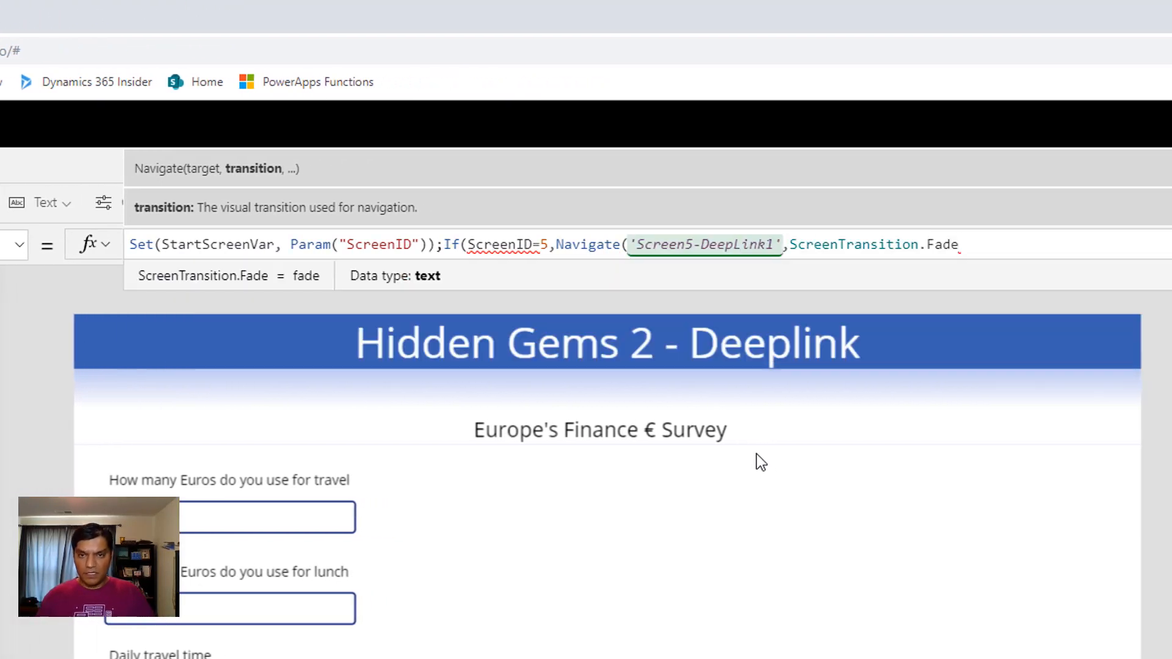
type(")")
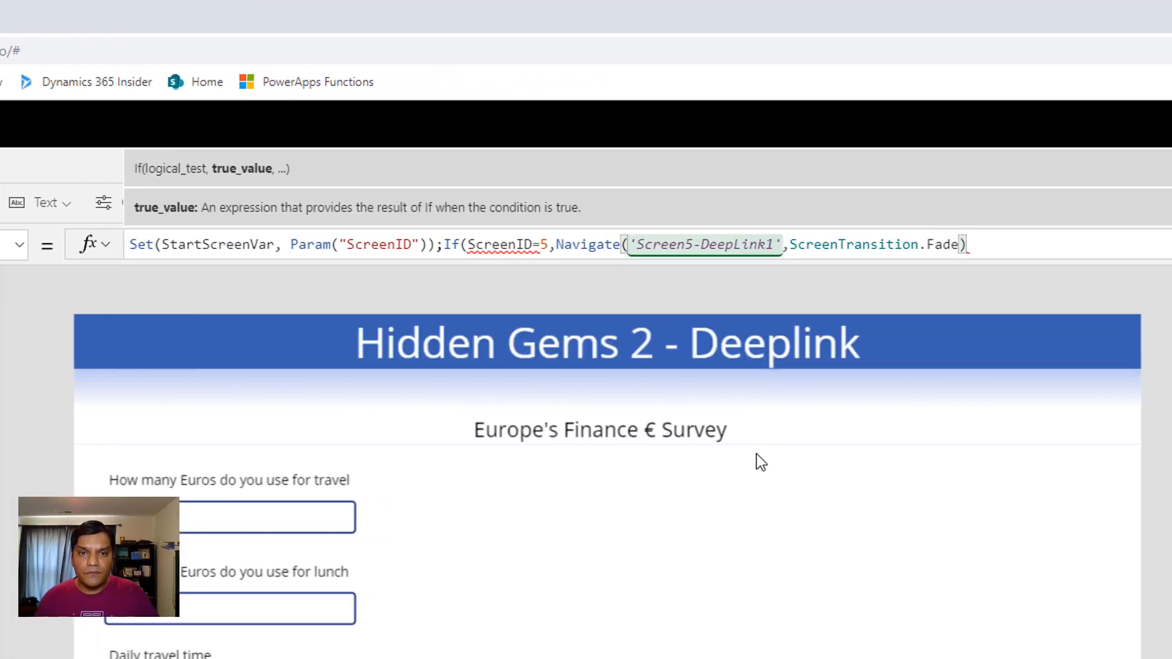
Replace ScreenID in the If condition with the variable StartScreenVar so that it tests StartScreenVar=5
left_click(531, 240)
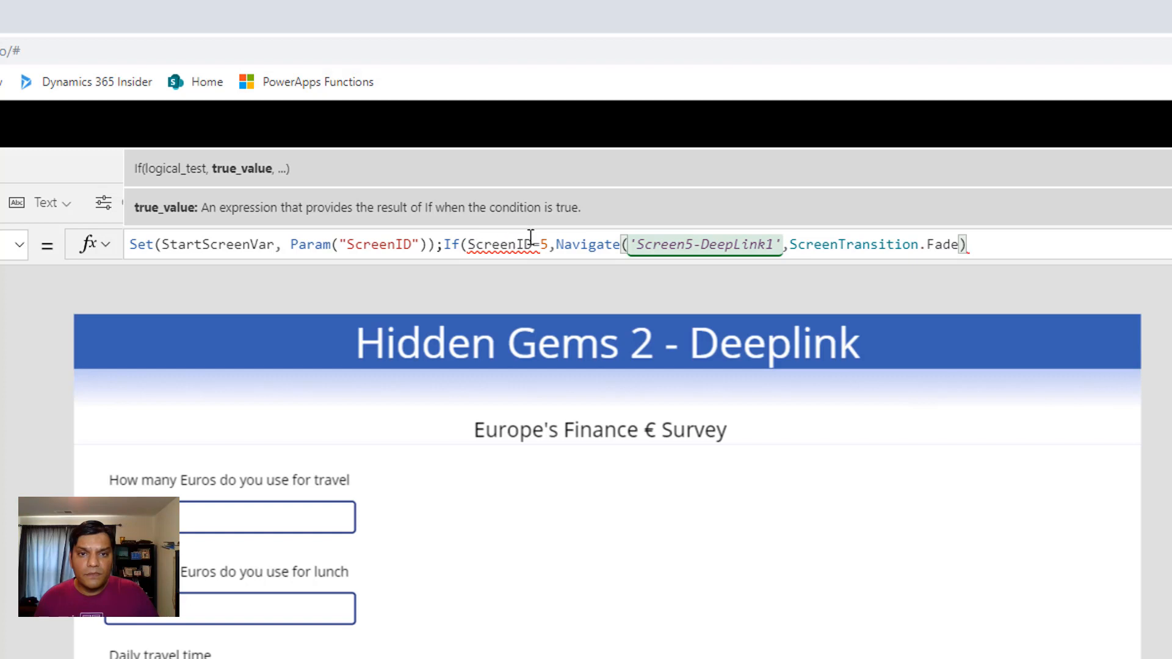
key("BackSpace")
key("BackSpace")
key("BackSpace")
key("BackSpace")
key("BackSpace")
key("BackSpace")
key("BackSpace")
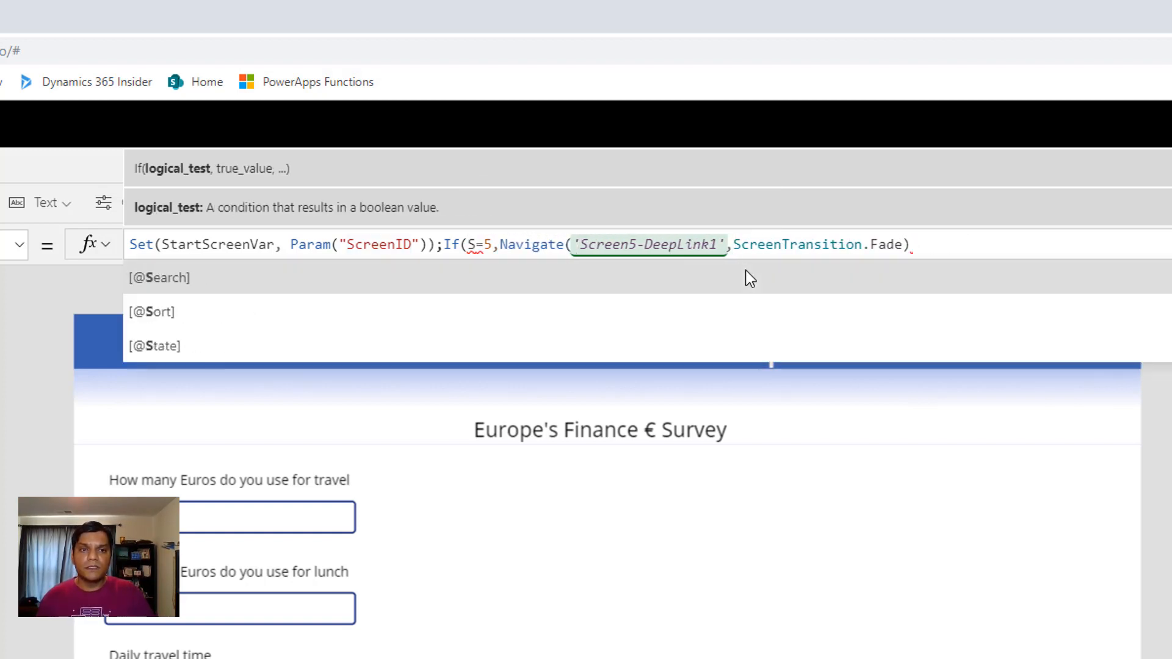
type("tarts")
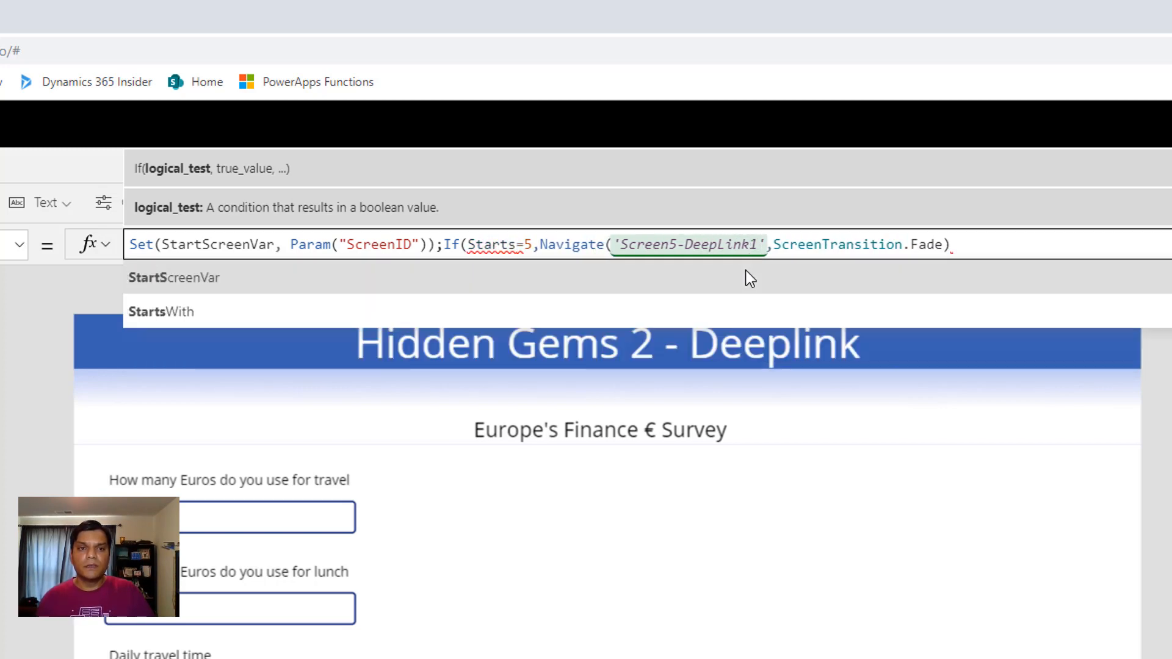
left_click(597, 273)
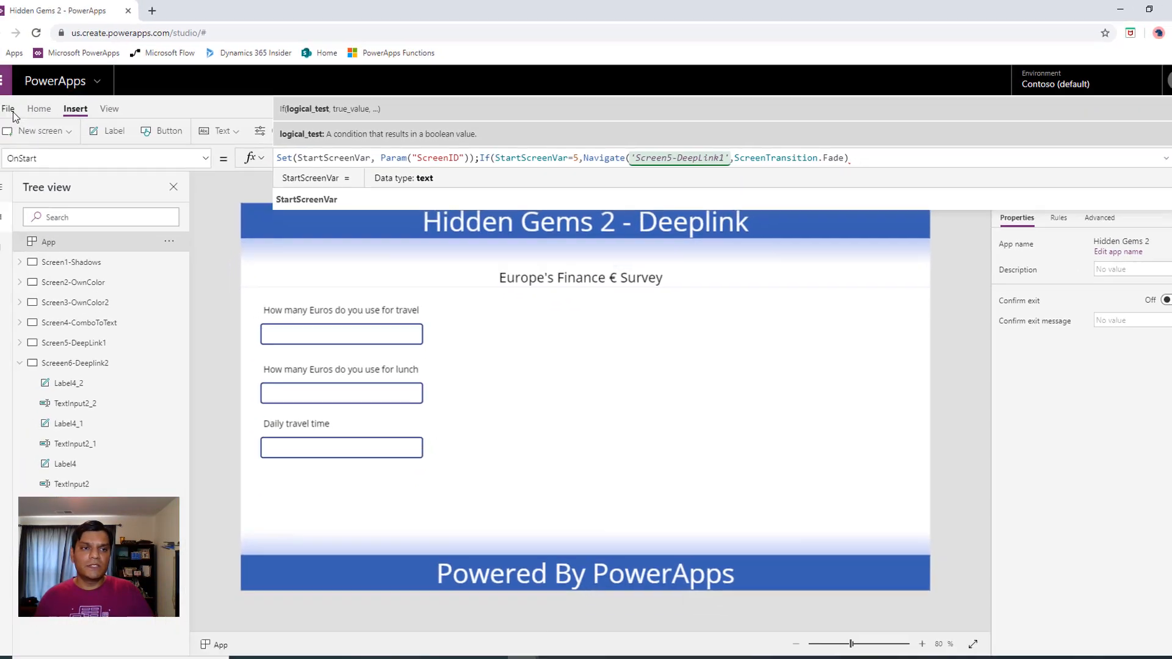
Save the Hidden Gems 2 app and return to the editor
left_click(7, 118)
left_click(125, 256)
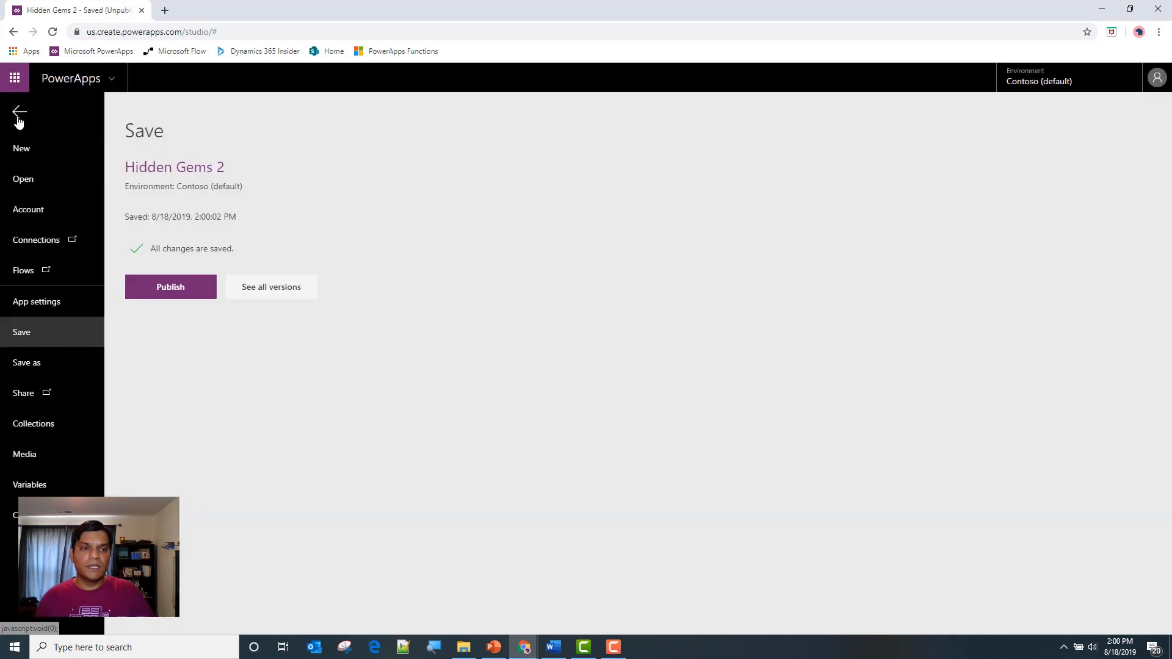
left_click(19, 112)
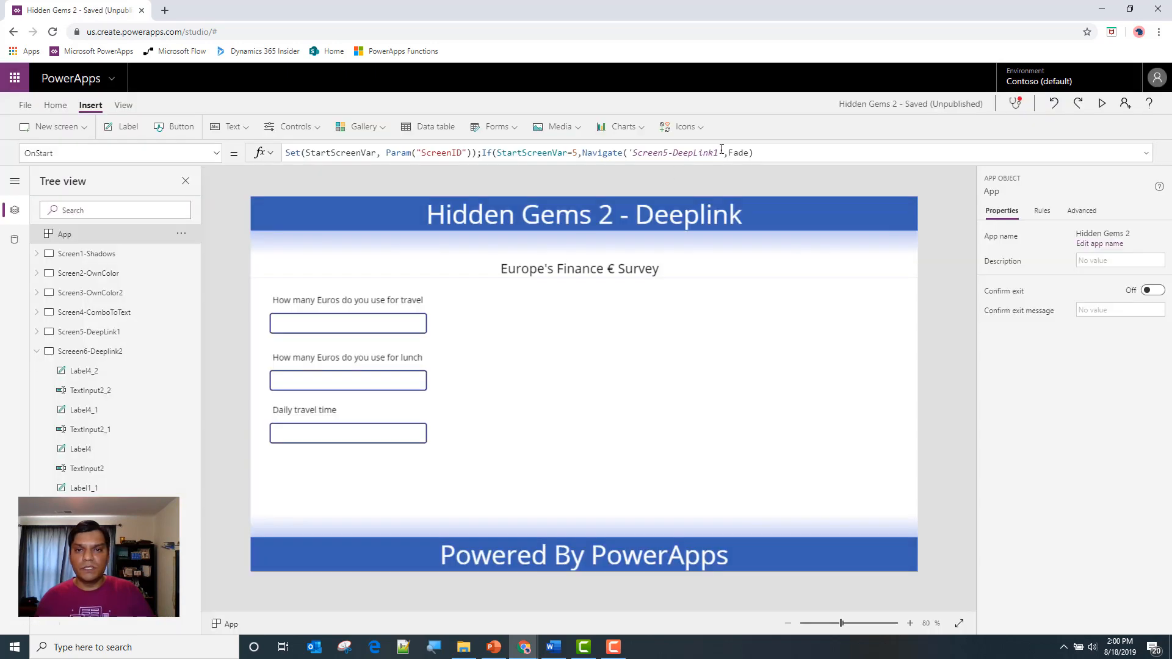
Add StartScreenVar=6 as a second condition after the first Navigate call in the If function
left_click(751, 154)
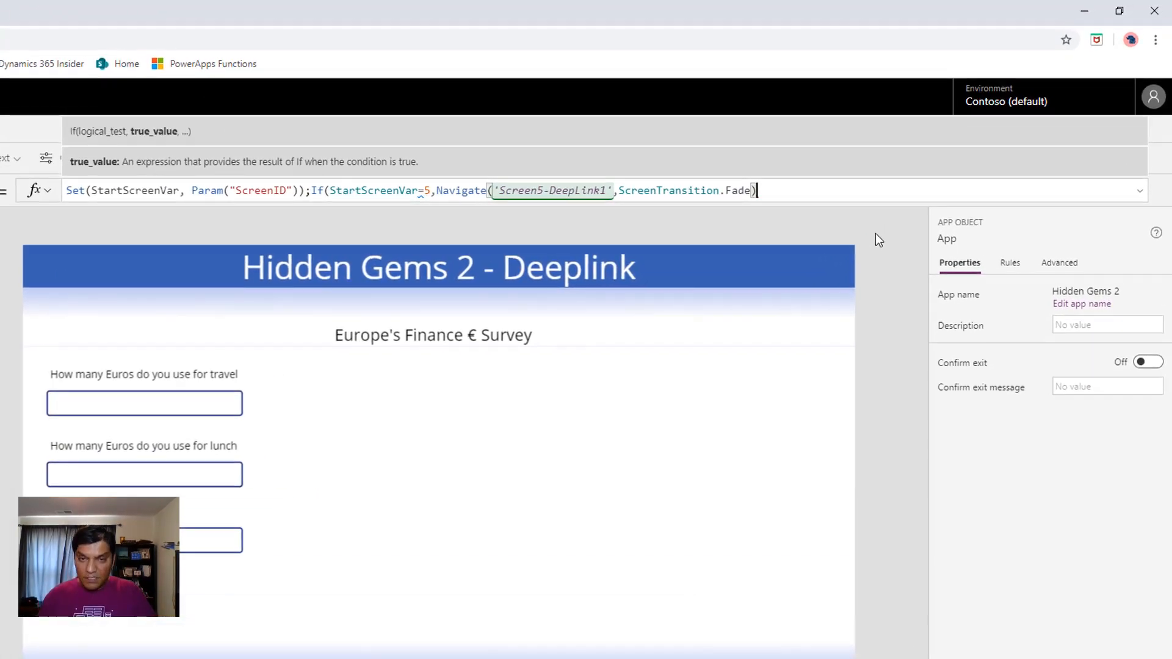
type(",St")
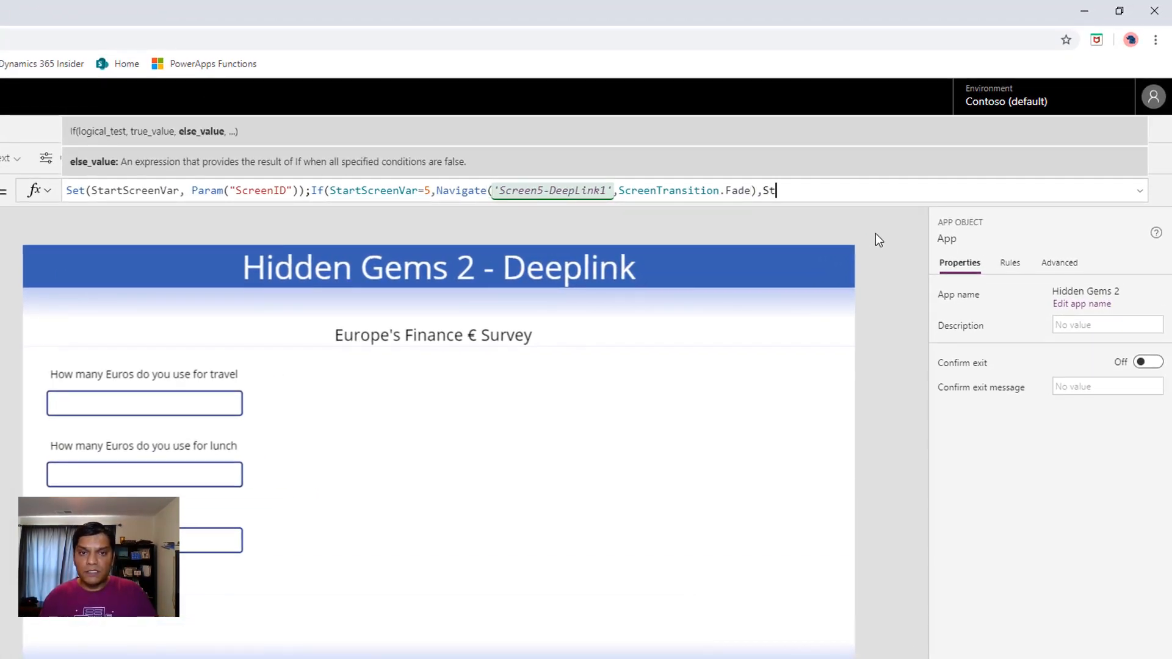
type("artScreen")
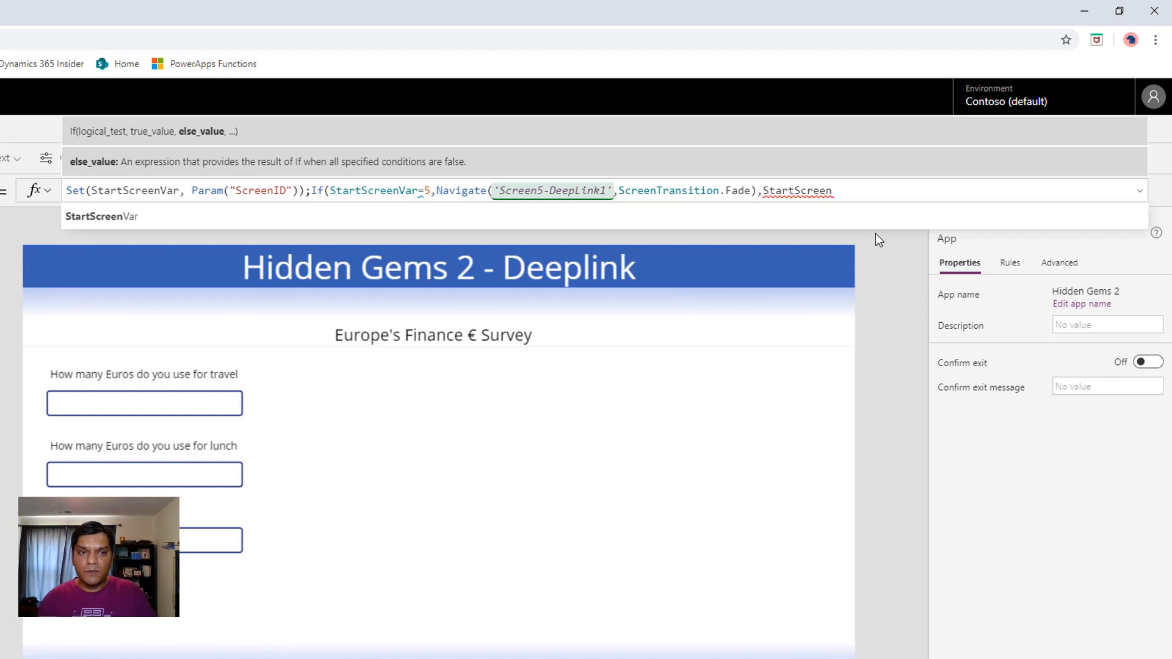
type("Var=6")
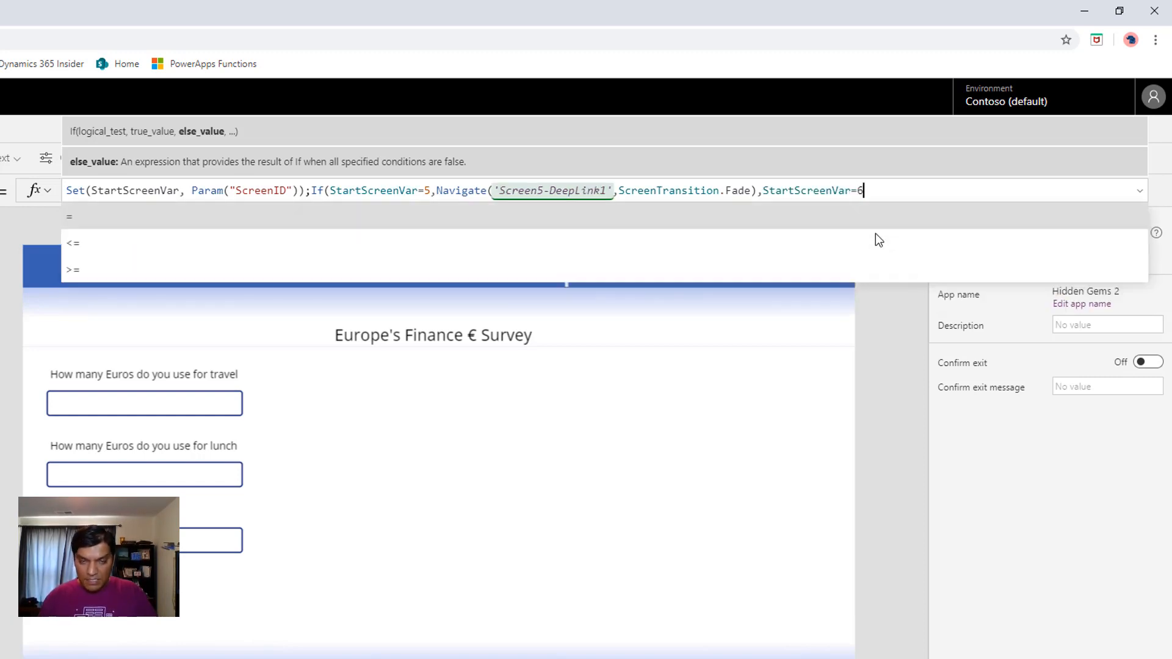
type(",Na")
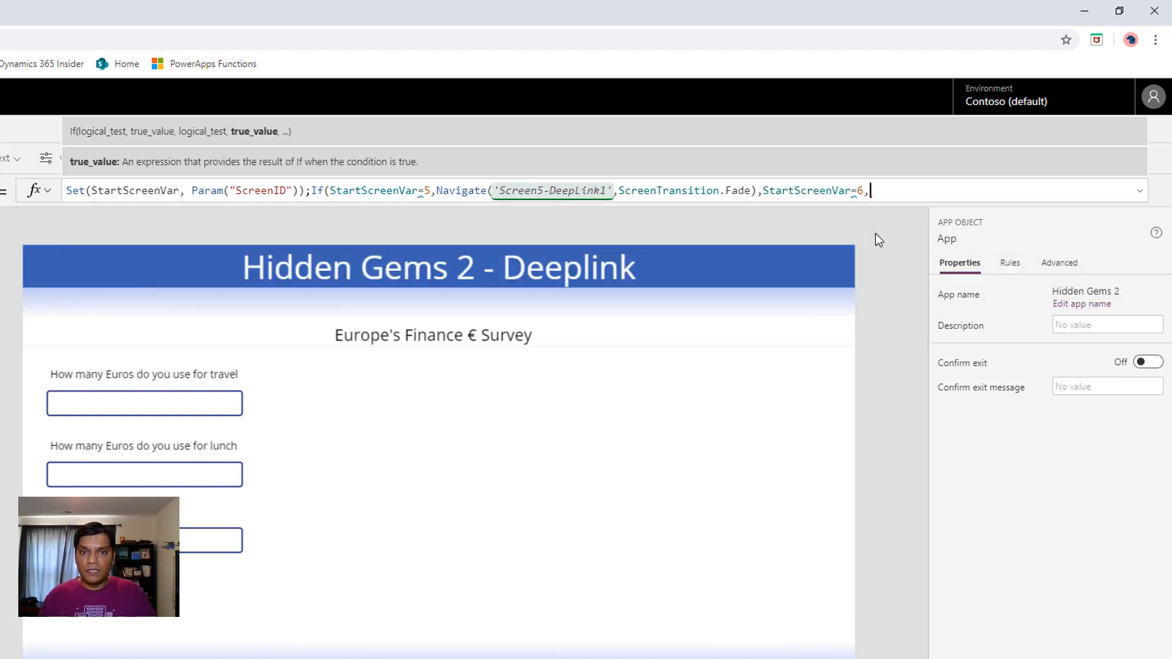
type("v")
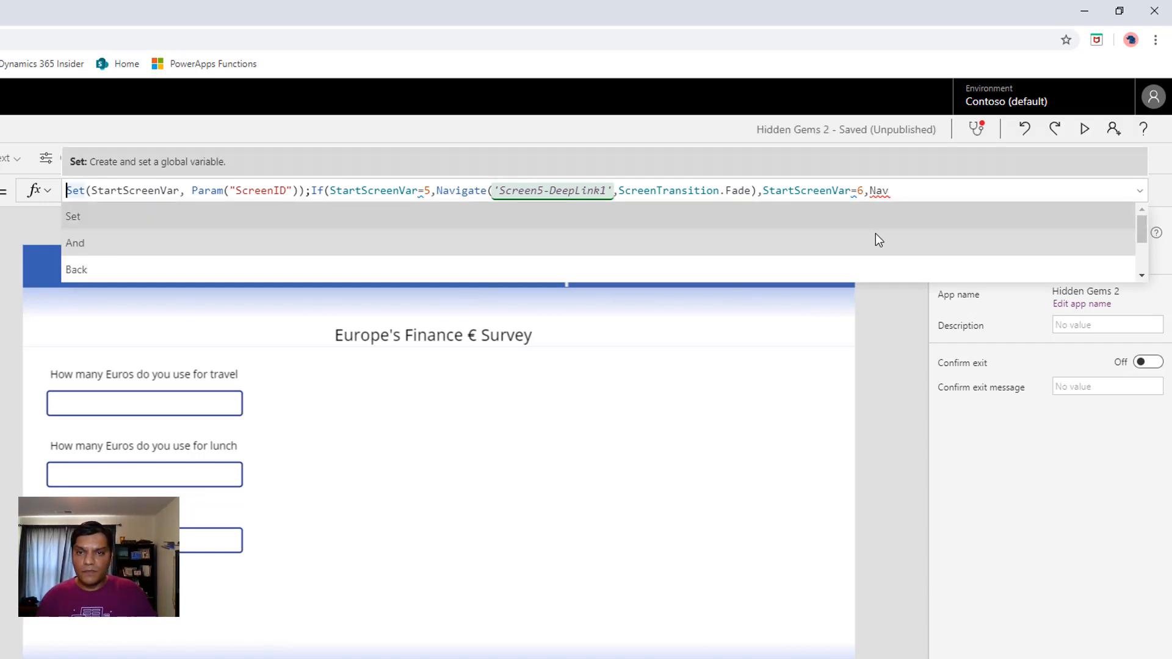
Add a Navigate call targeting 'Screeen6-Deeplink2' as the result for the StartScreenVar=6 condition
left_click(952, 184)
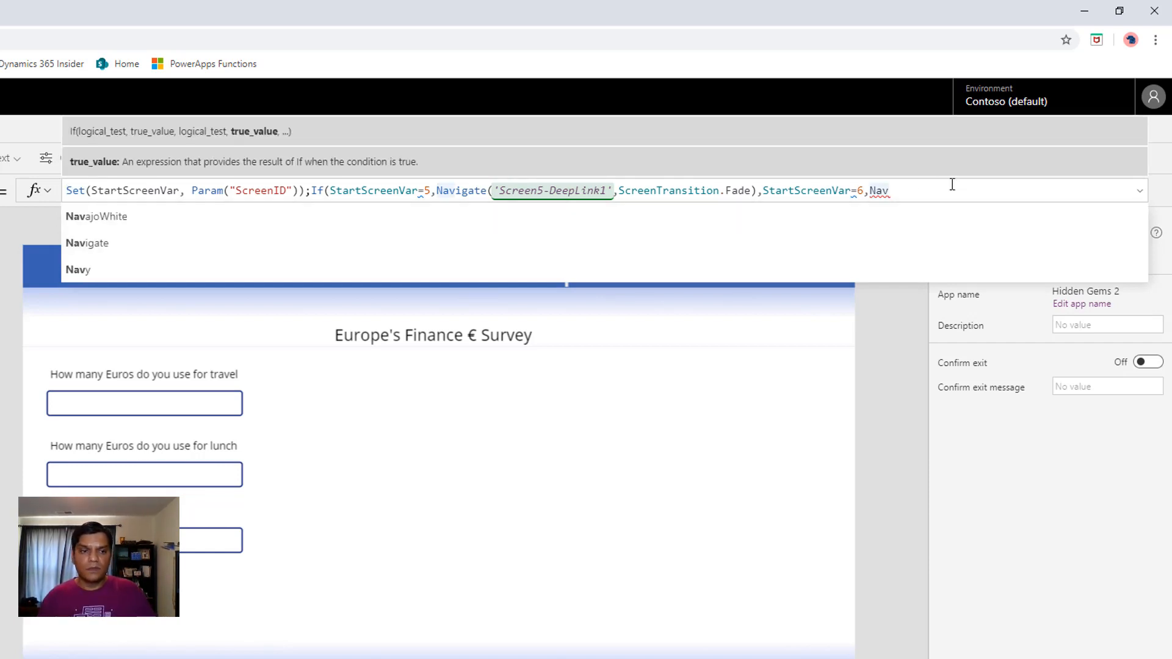
type("i")
key("Tab")
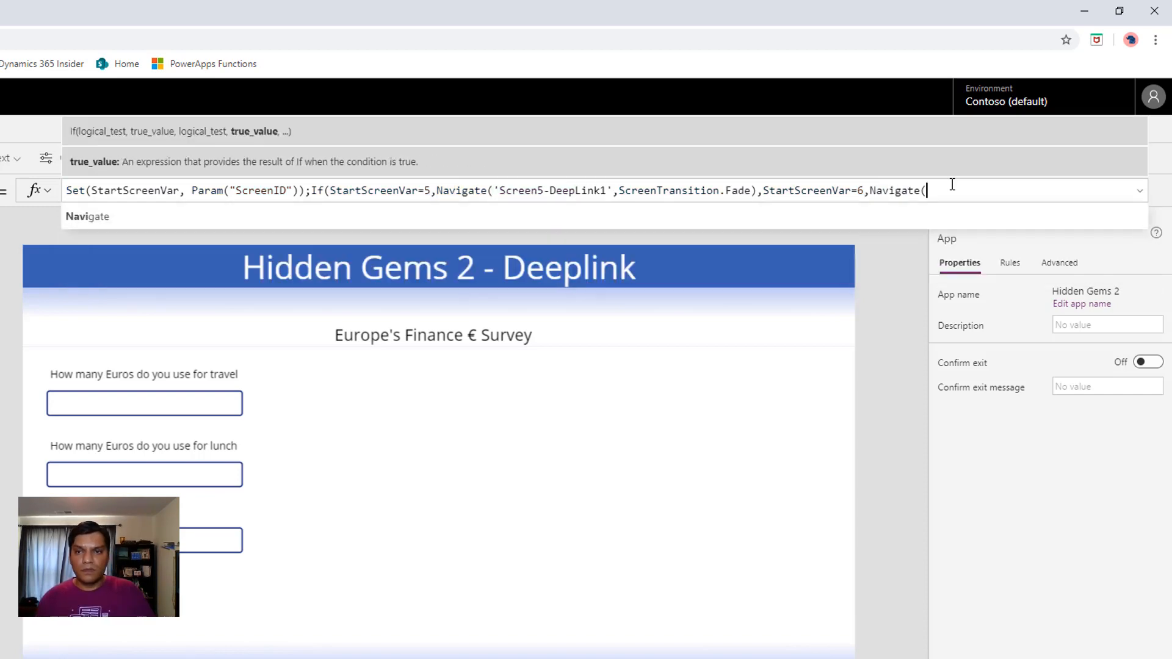
type("(")
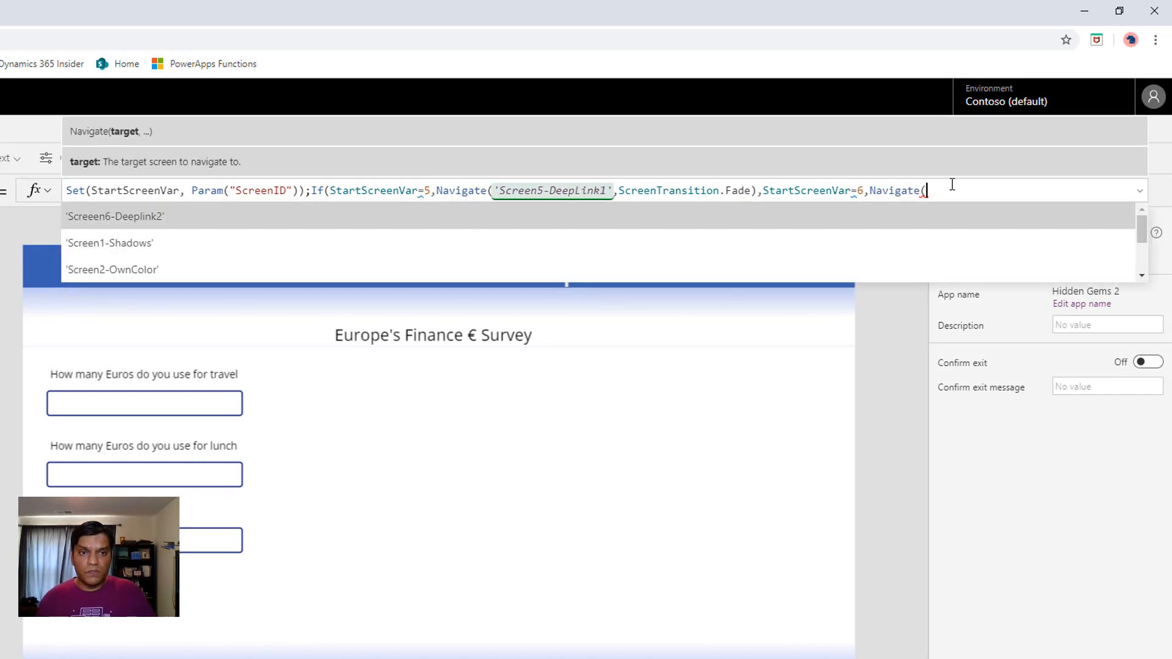
key("Tab")
Set the second Navigate call's transition to ScreenTransition.Fade and close both the Navigate and If functions
type(",")
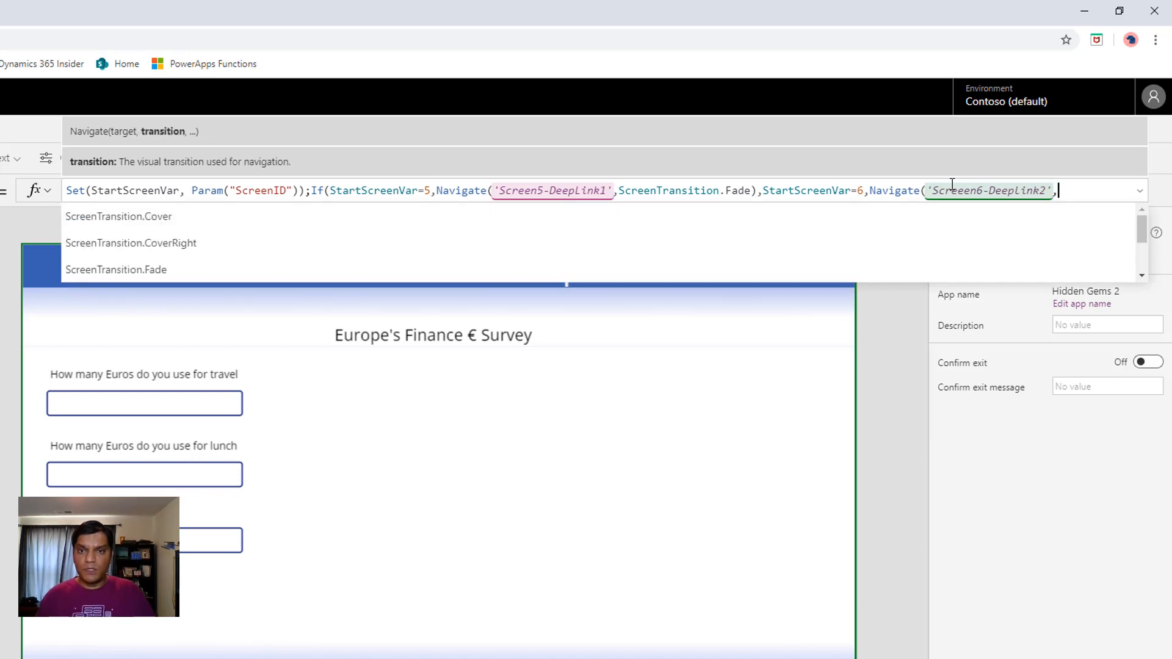
key("Down")
key("Down")
key("Tab")
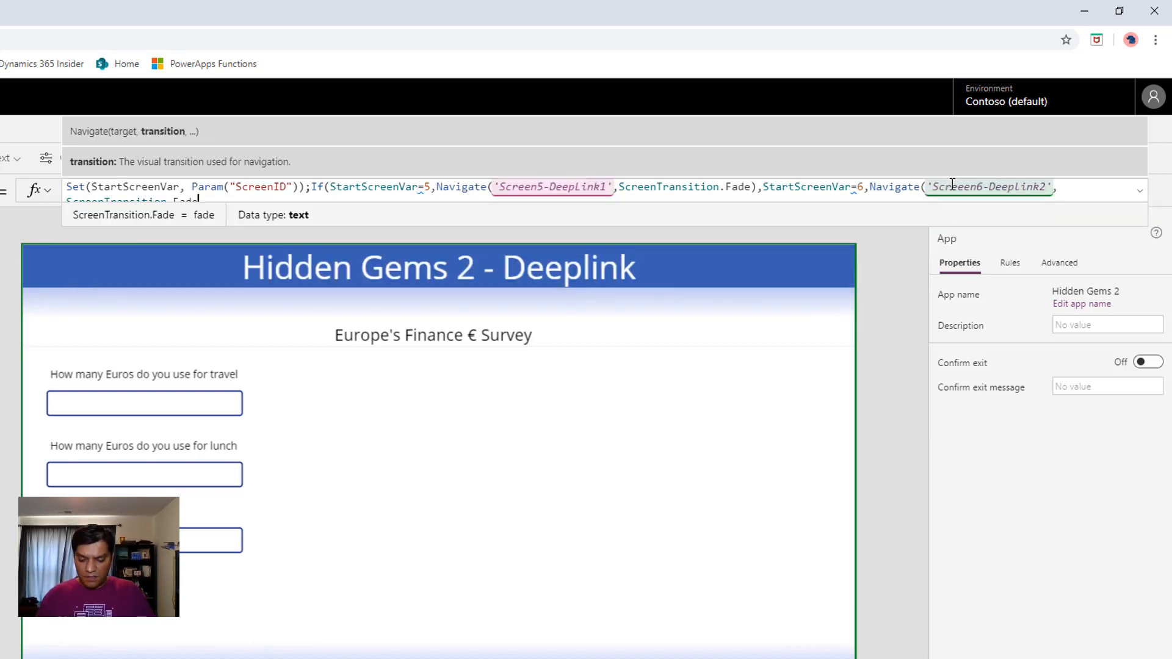
type("))")
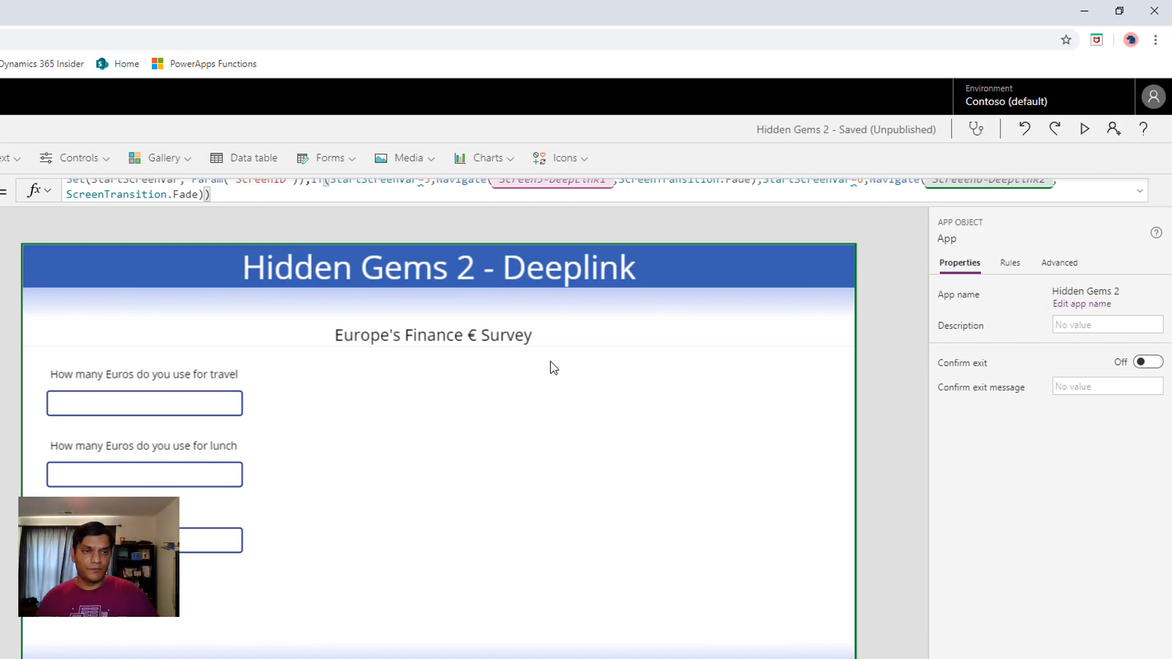
Save the Hidden Gems 2 app, publish this version and return to the editor
left_click(18, 105)
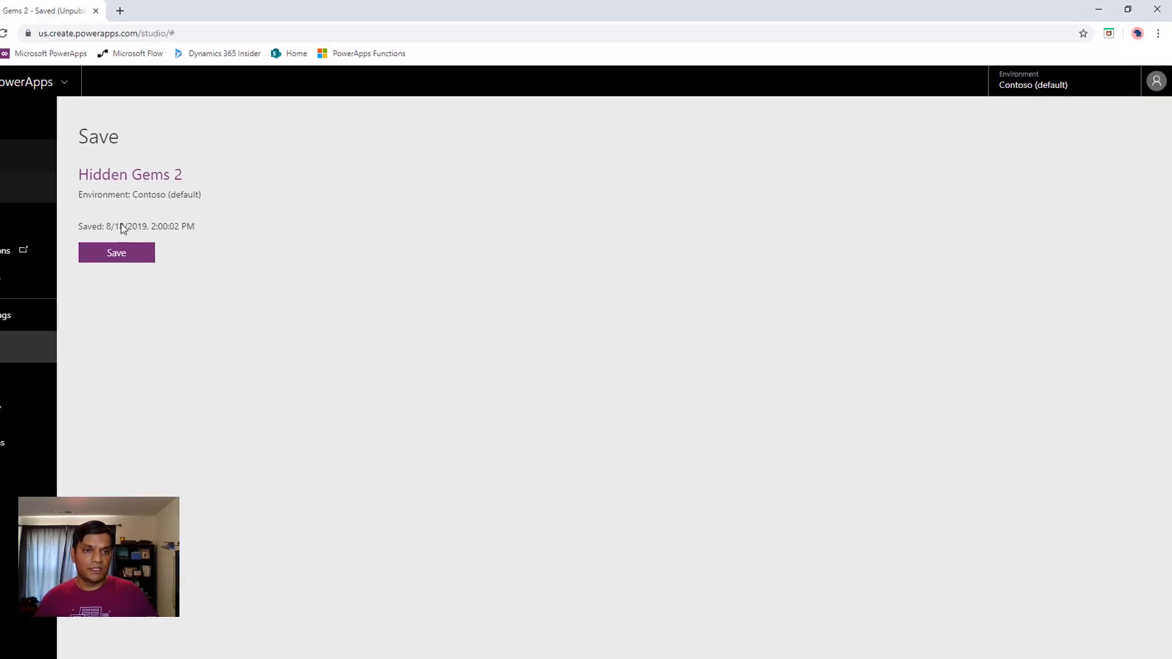
left_click(163, 243)
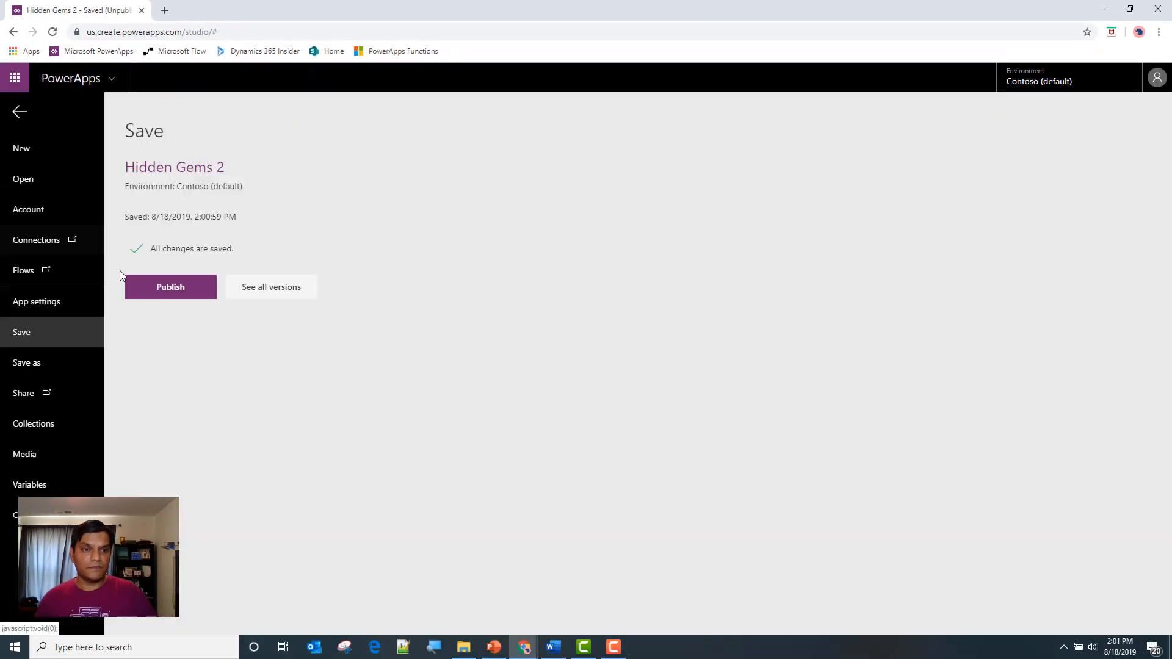
left_click(145, 293)
left_click(577, 421)
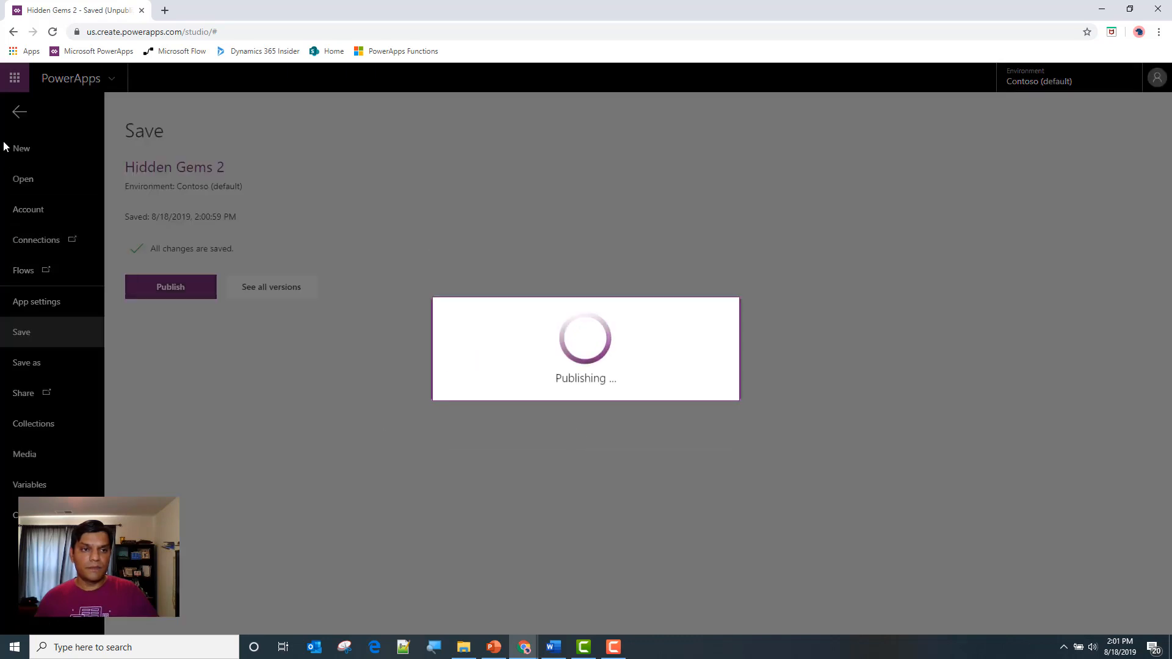
left_click(18, 114)
Switch to the browser window with the apps list, refresh the list and play the Hidden Gems 2 app
left_click(1109, 9)
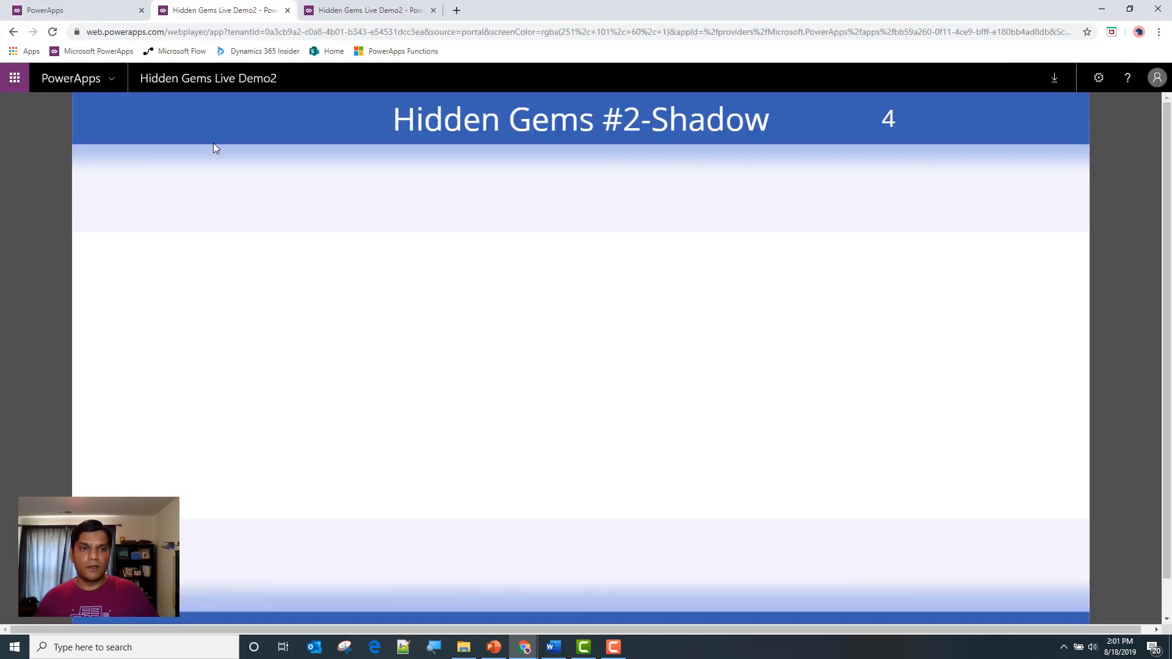
left_click(86, 7)
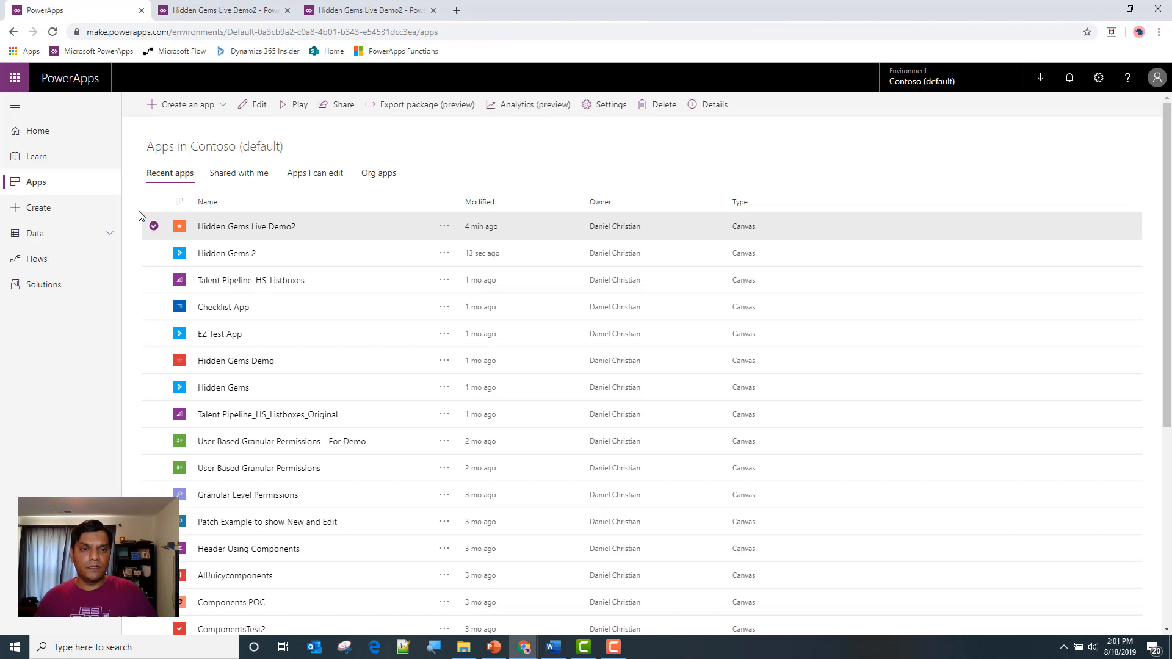
left_click(53, 33)
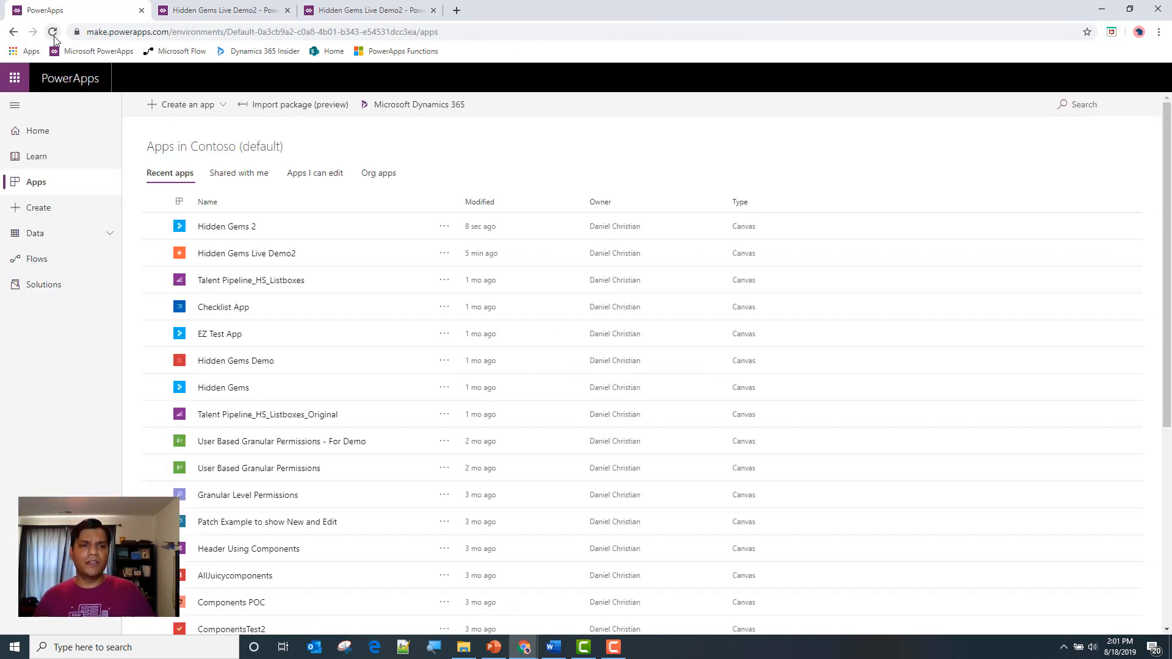
left_click(53, 34)
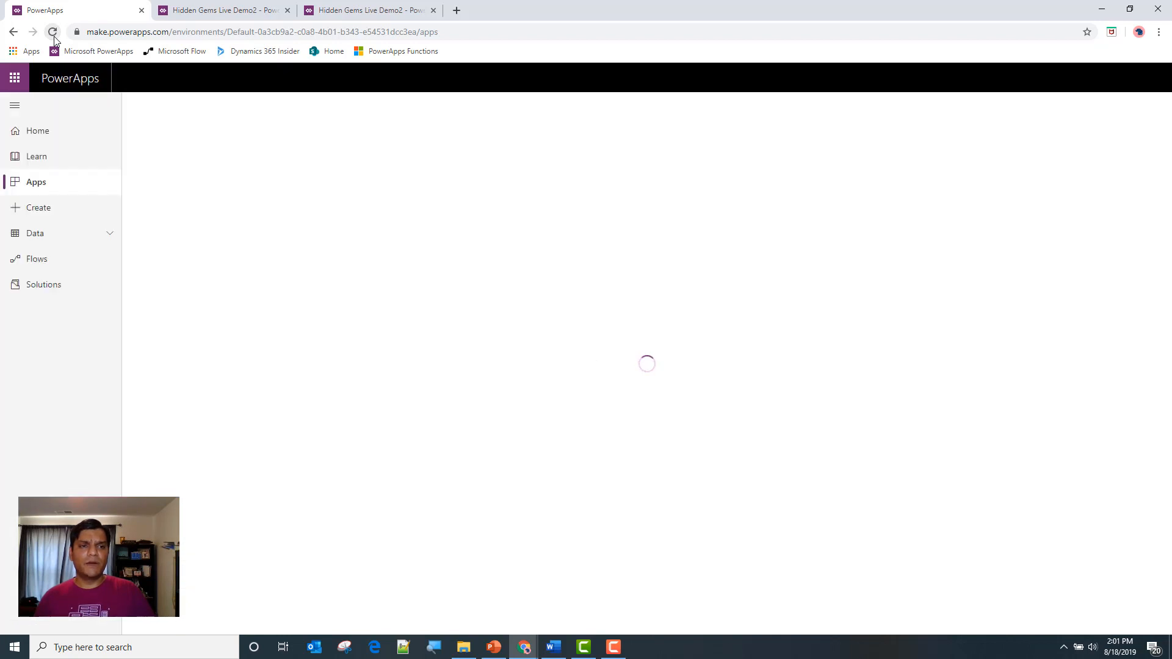
left_click(53, 33)
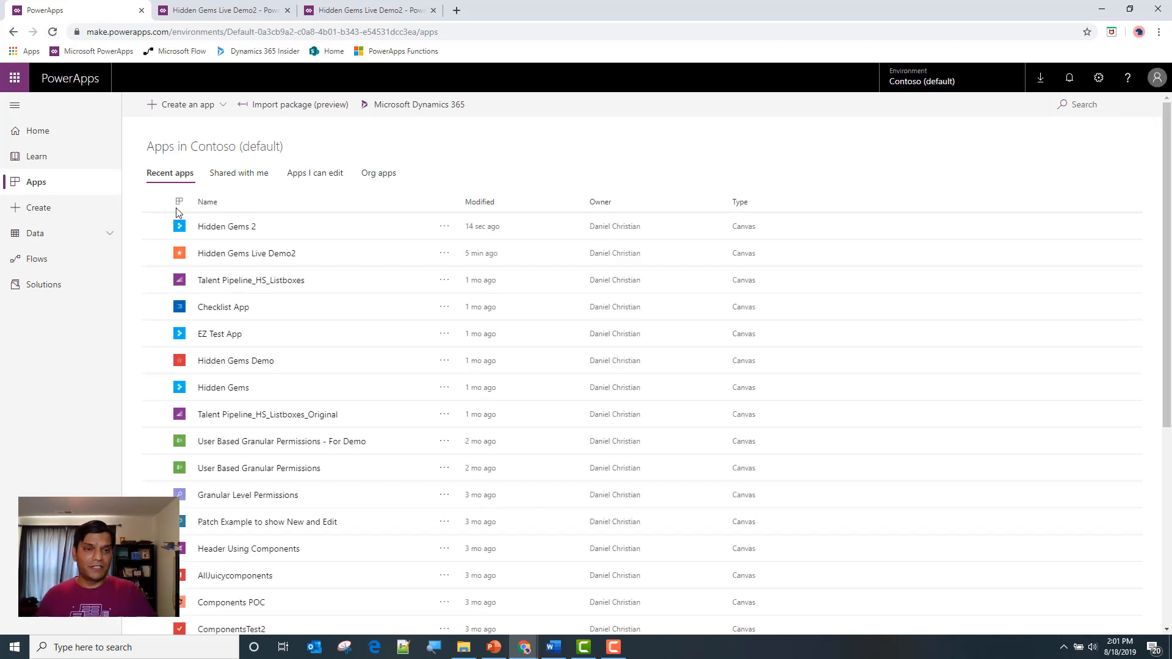
left_click(156, 227)
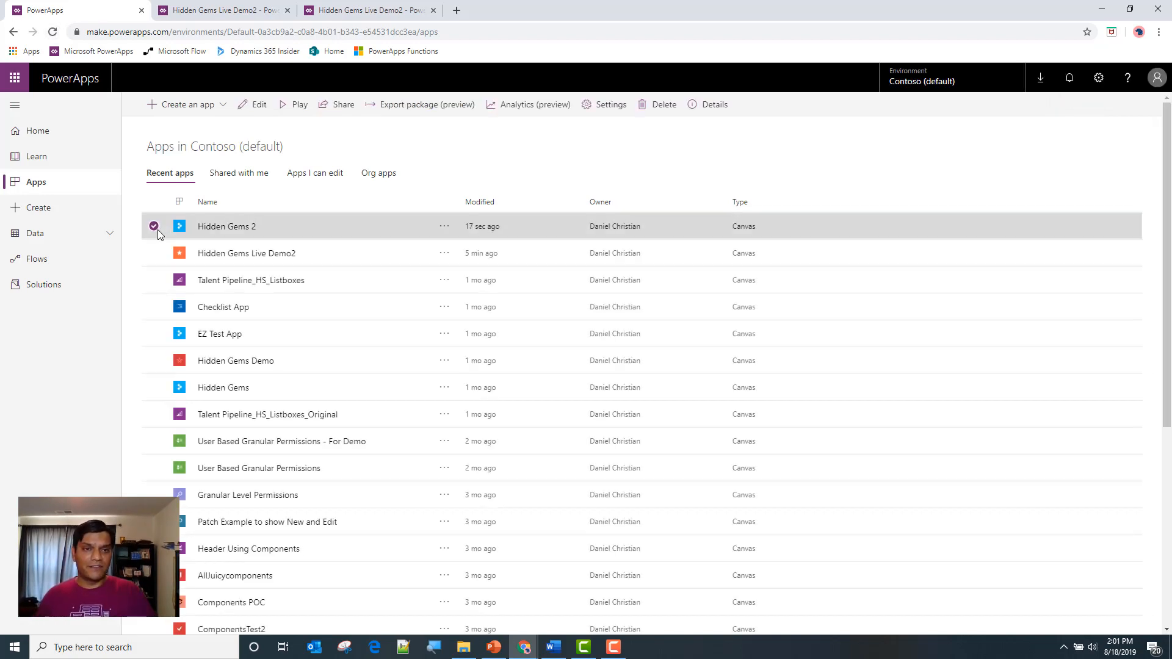
left_click(288, 106)
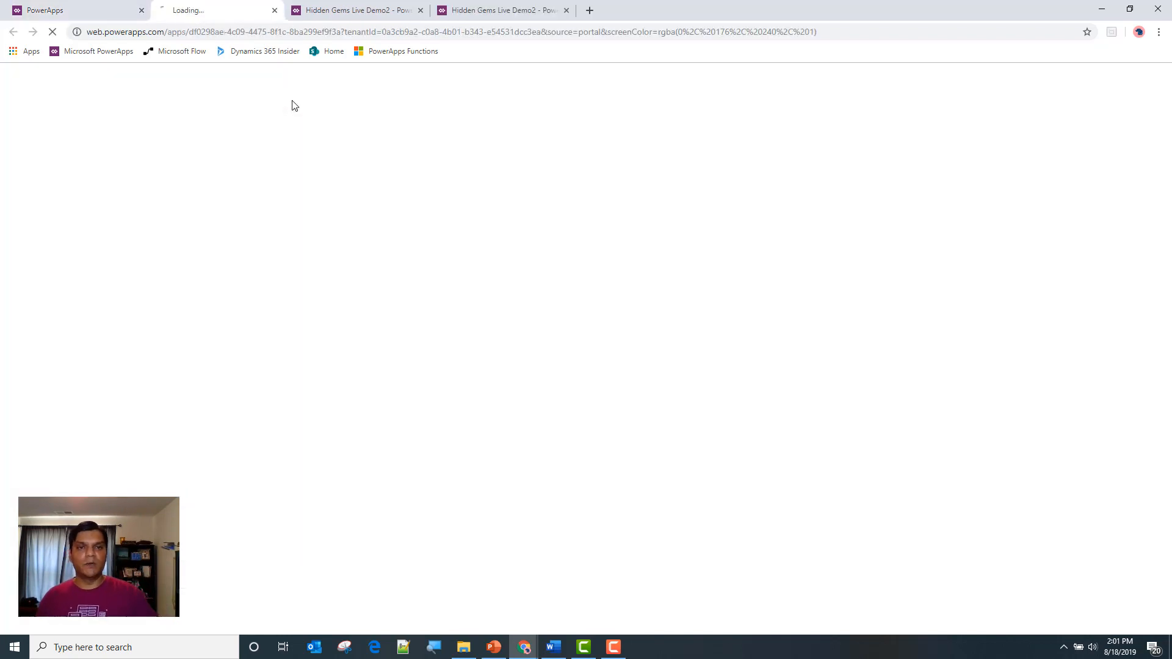